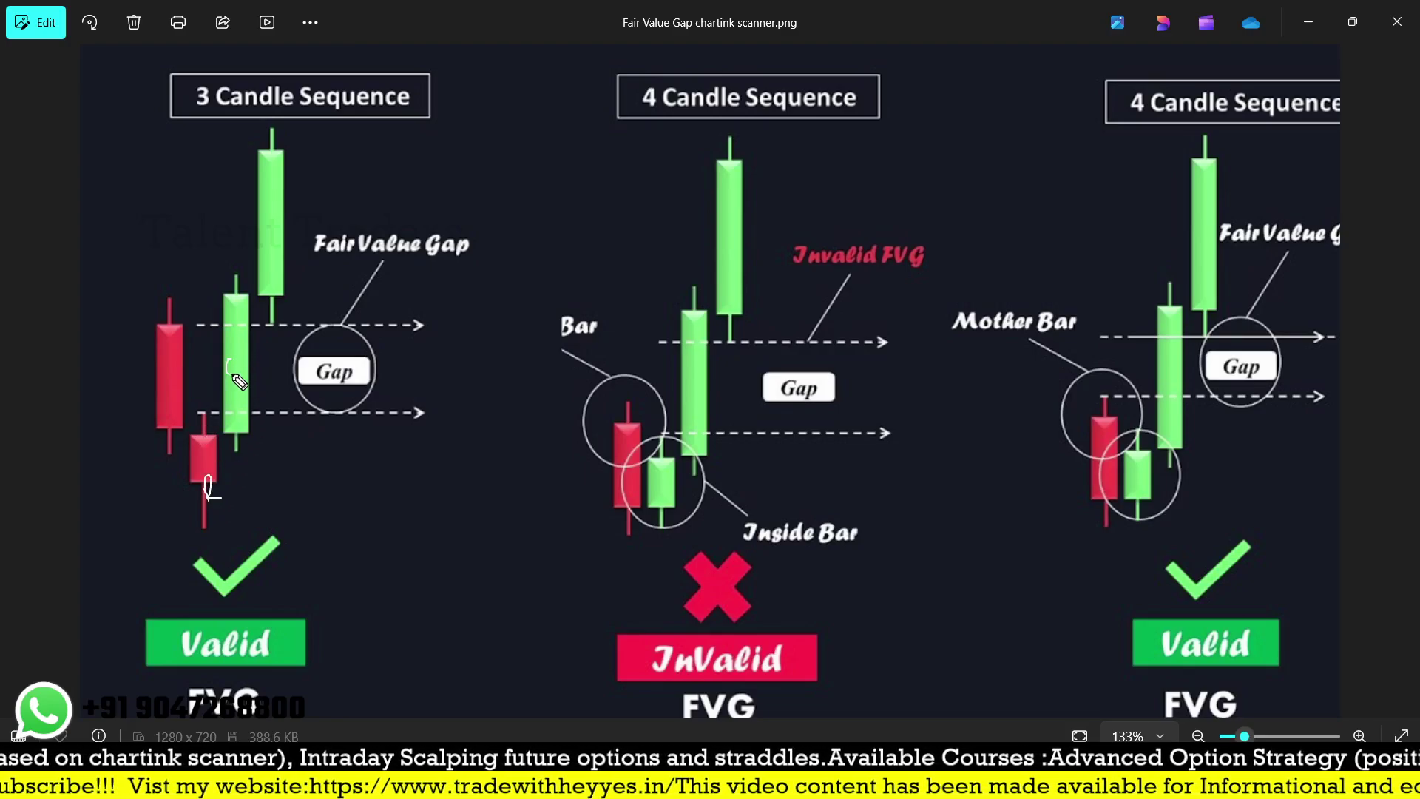
# Step: Annotate the gaps and the mother bar in the valid three-candle and four-candle fair value gap diagrams, and clear the markings
pyautogui.moveTo(403, 338)
pyautogui.mouseDown()
pyautogui.moveTo(405, 404)
pyautogui.moveTo(406, 344)
pyautogui.mouseUp()
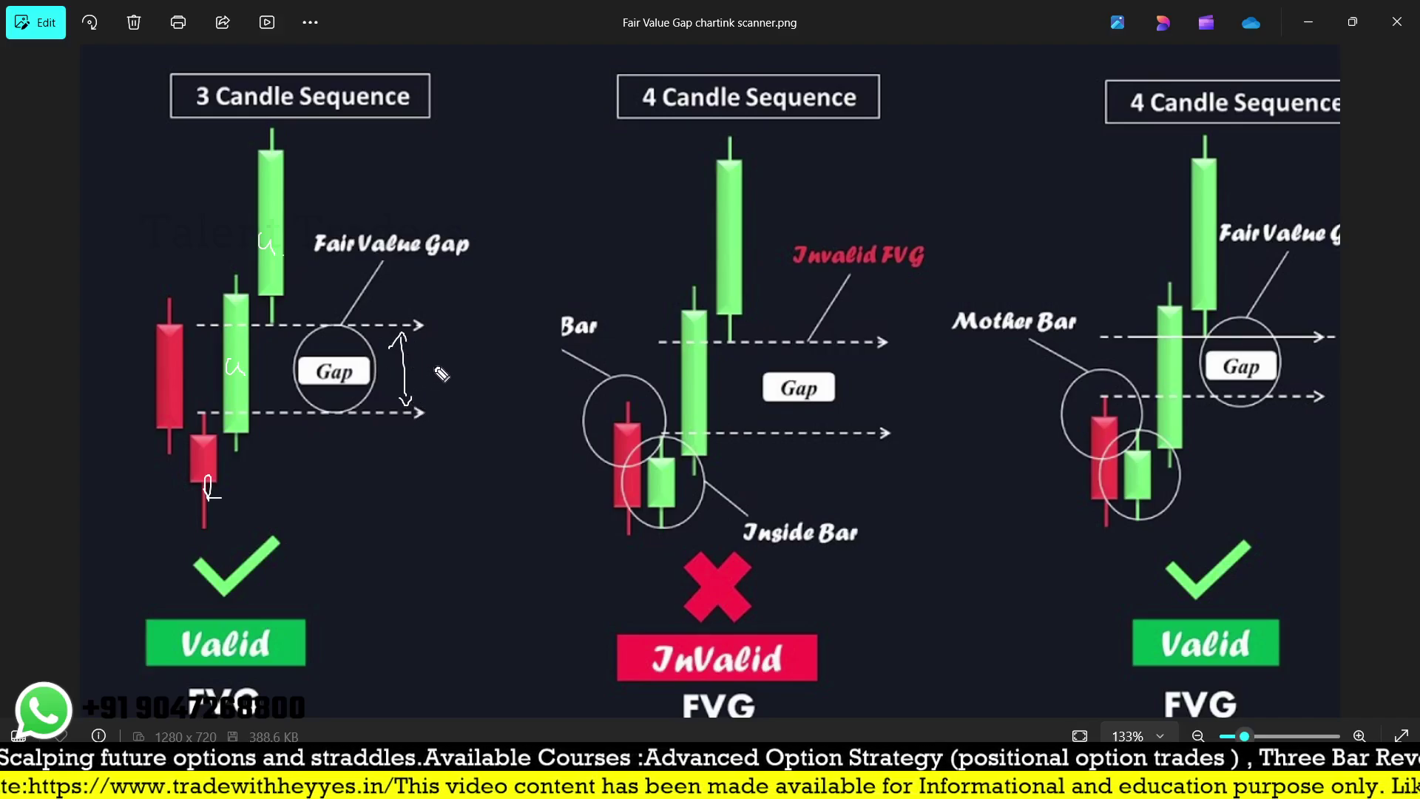
pyautogui.moveTo(1255, 494)
pyautogui.mouseDown()
pyautogui.moveTo(1269, 508)
pyautogui.moveTo(1295, 474)
pyautogui.mouseUp()
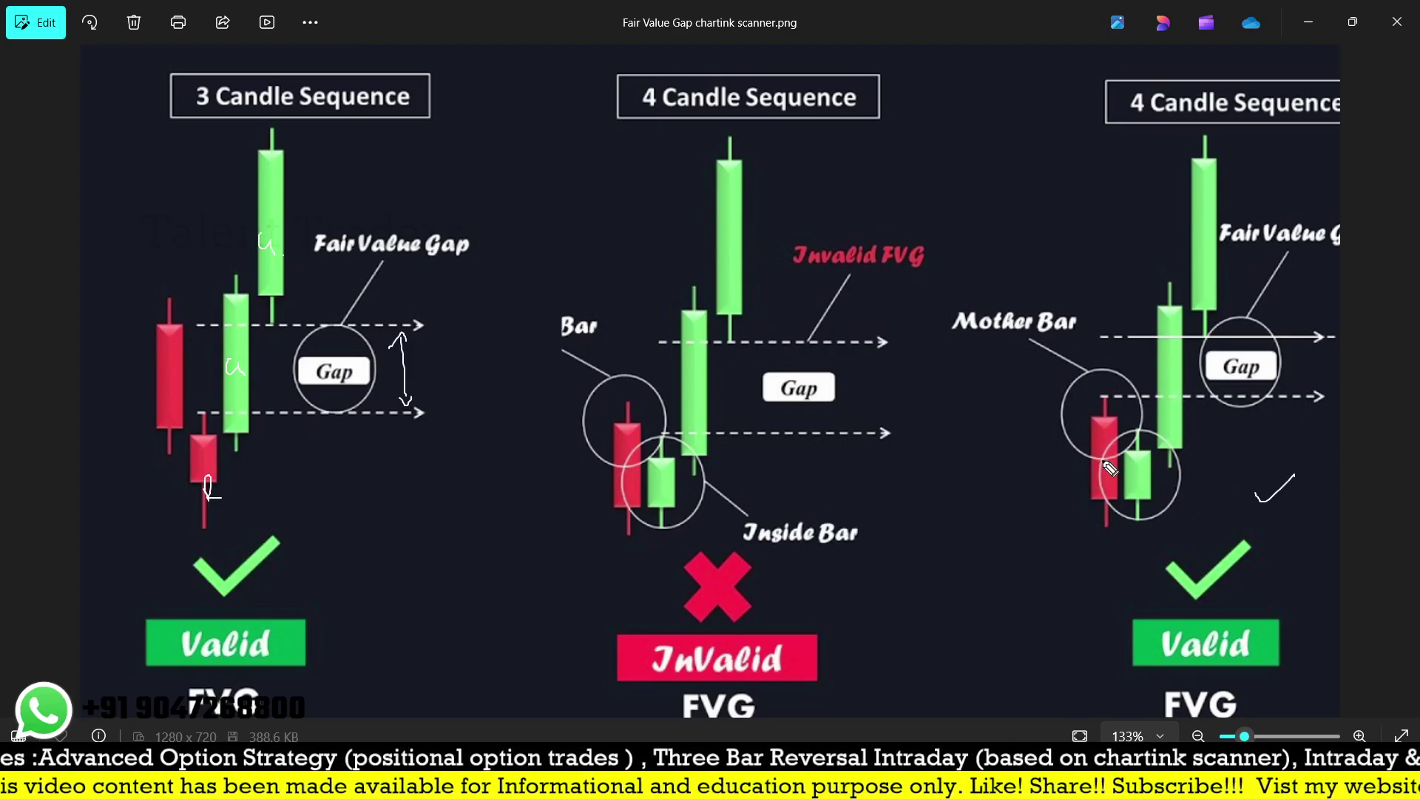
pyautogui.moveTo(1110, 427); pyautogui.dragTo(1102, 470)
pyautogui.moveTo(1103, 398); pyautogui.dragTo(1188, 400)
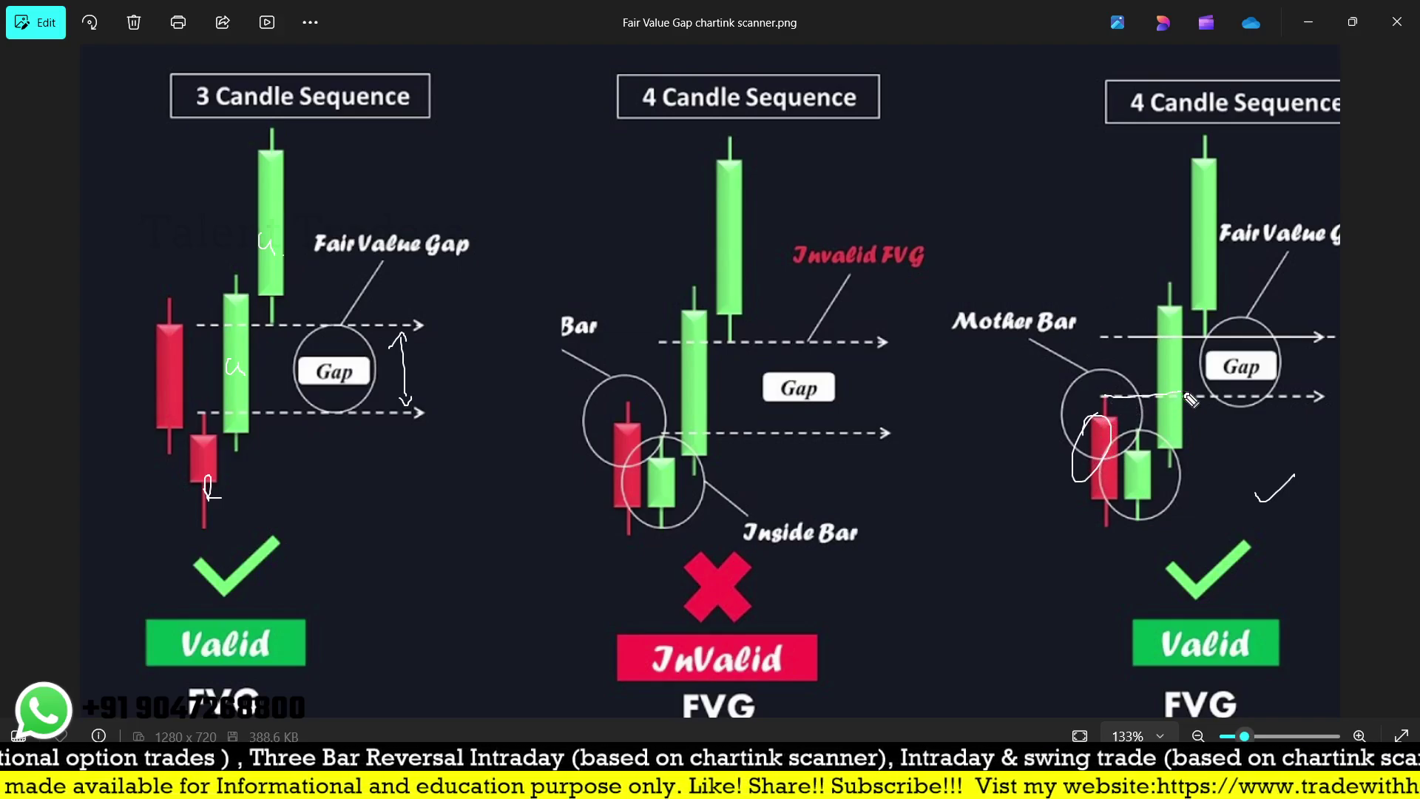
pyautogui.moveTo(1116, 334)
pyautogui.mouseDown()
pyautogui.moveTo(1158, 334)
pyautogui.moveTo(1139, 374)
pyautogui.moveTo(1159, 383)
pyautogui.moveTo(1147, 363)
pyautogui.mouseUp()
pyautogui.moveTo(1123, 361); pyautogui.dragTo(1154, 353)
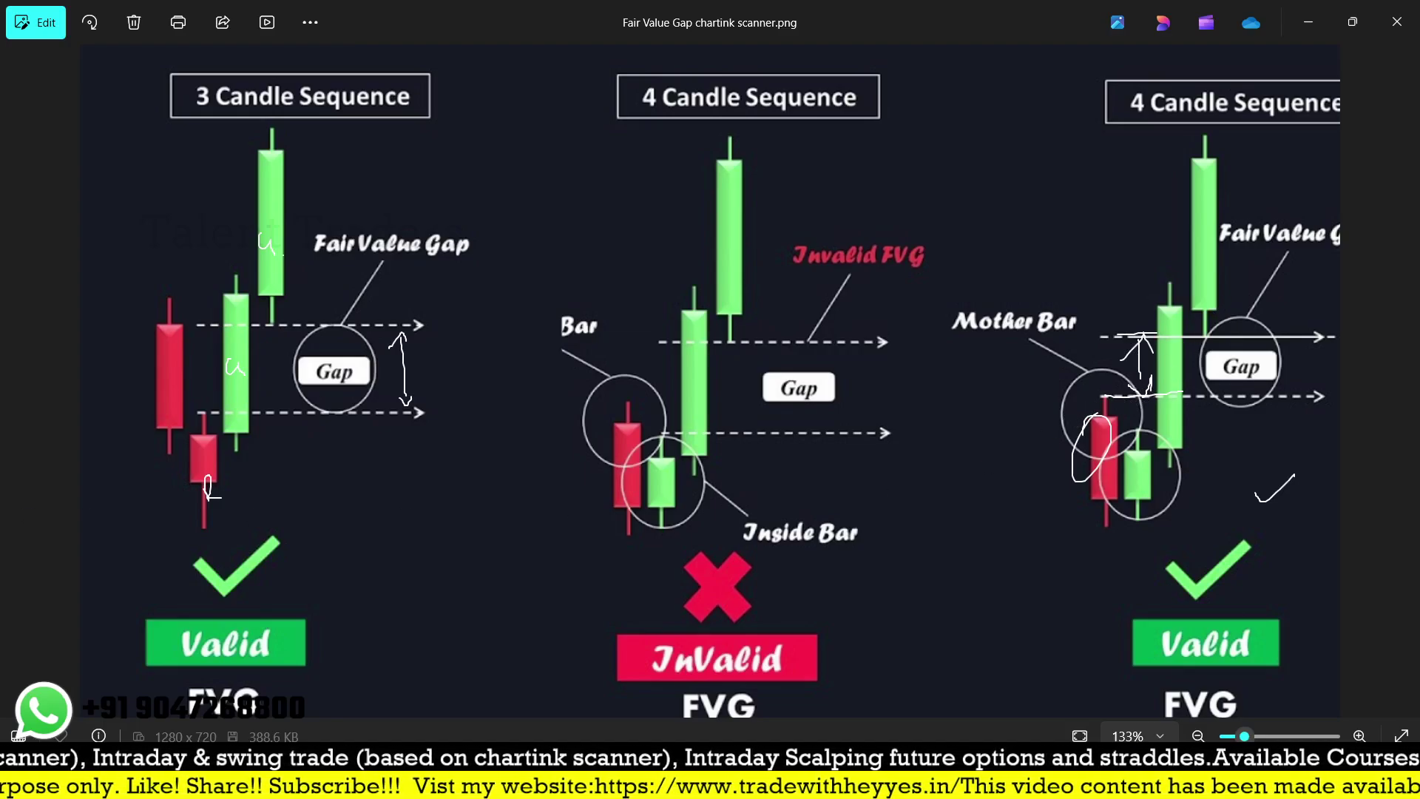
pyautogui.press('e')
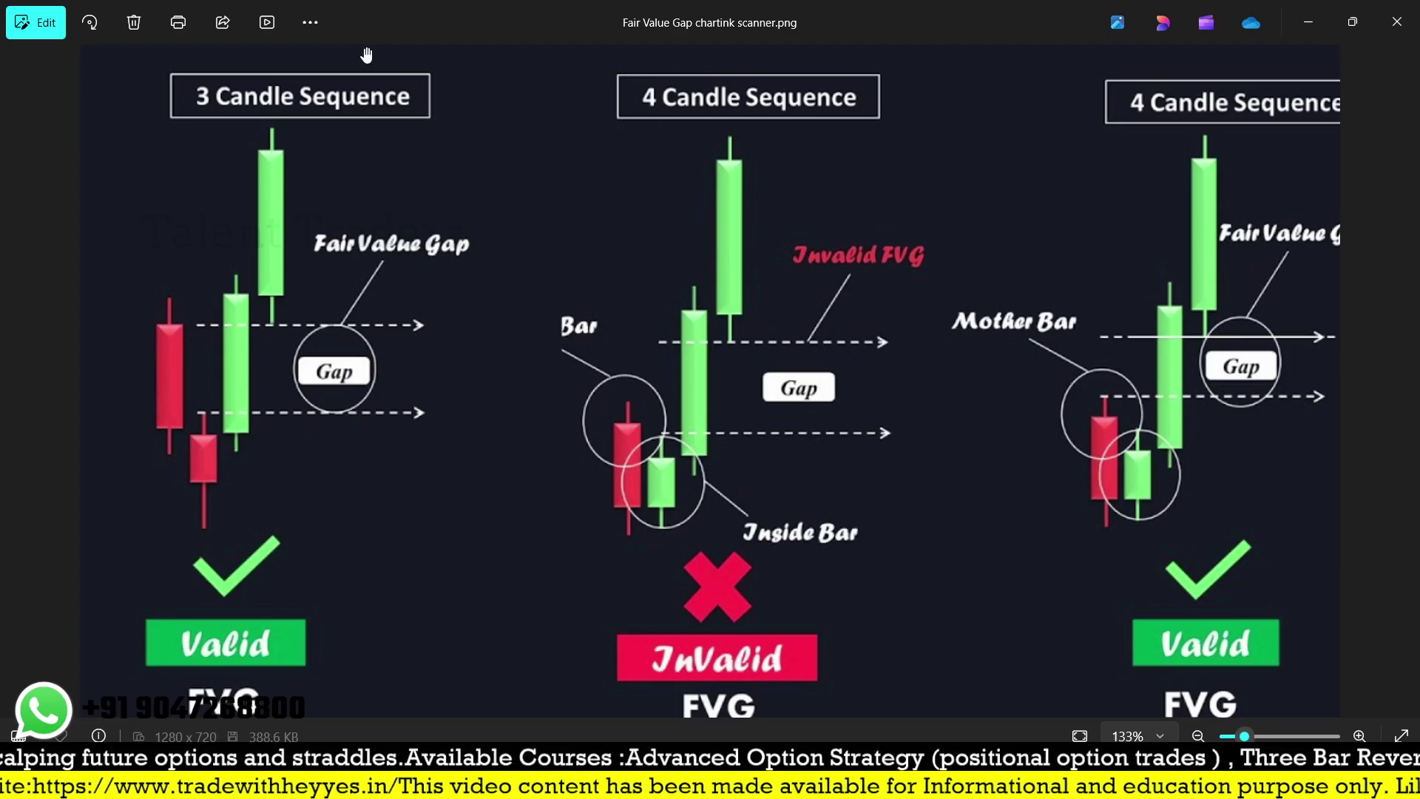
# Step: Switch to Chartink in the browser and open its stock screener with the segment set to futures
pyautogui.hotkey('alt', 'Tab')
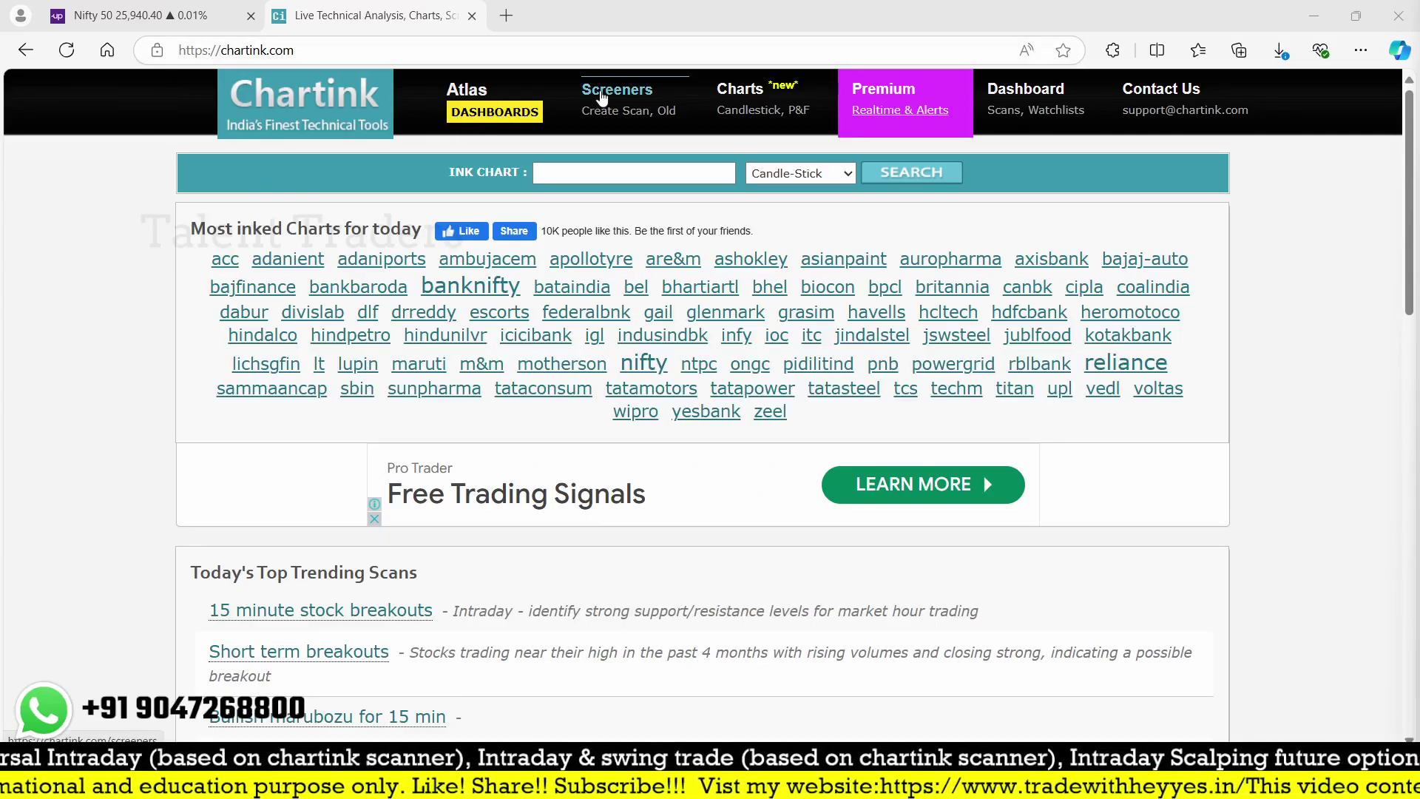
pyautogui.click(601, 117)
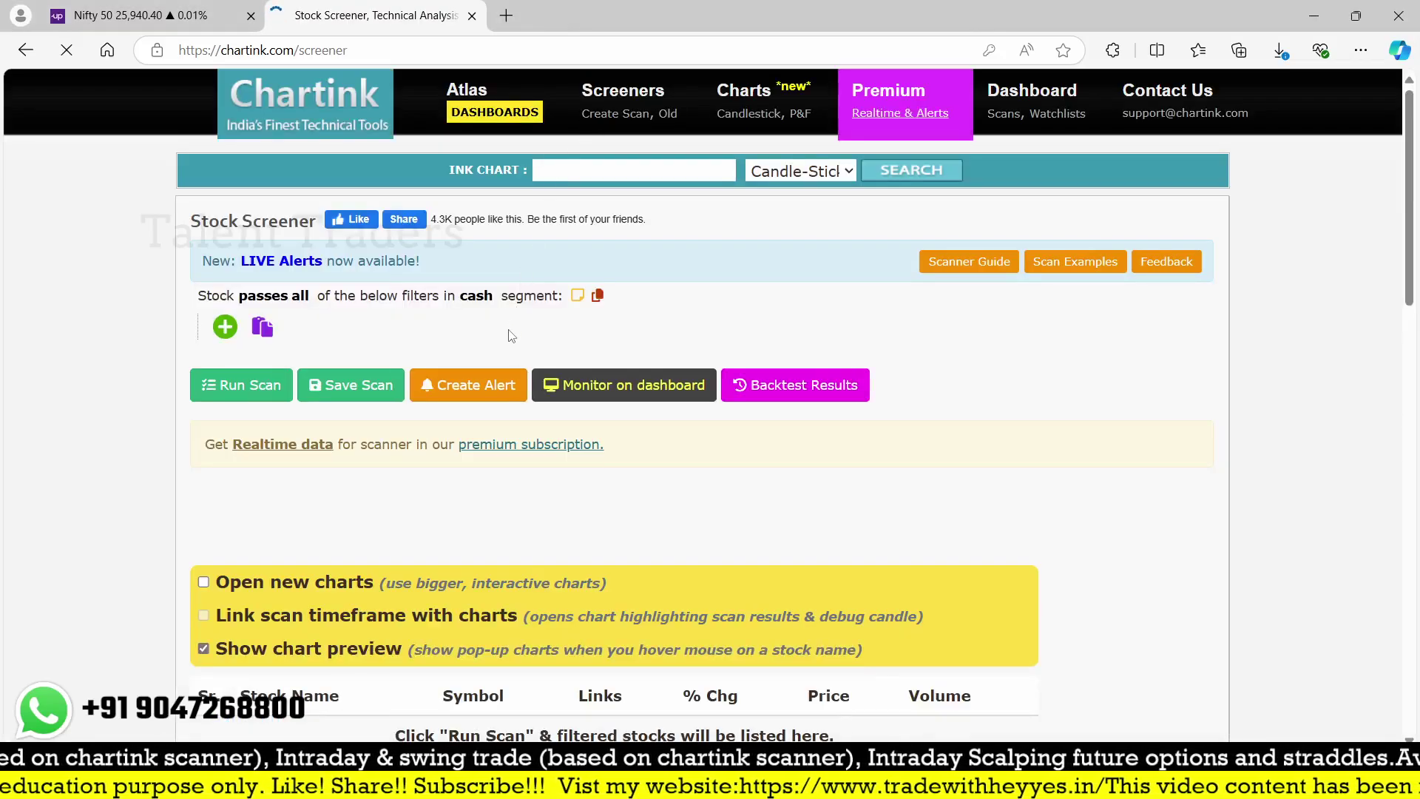
pyautogui.click(475, 295)
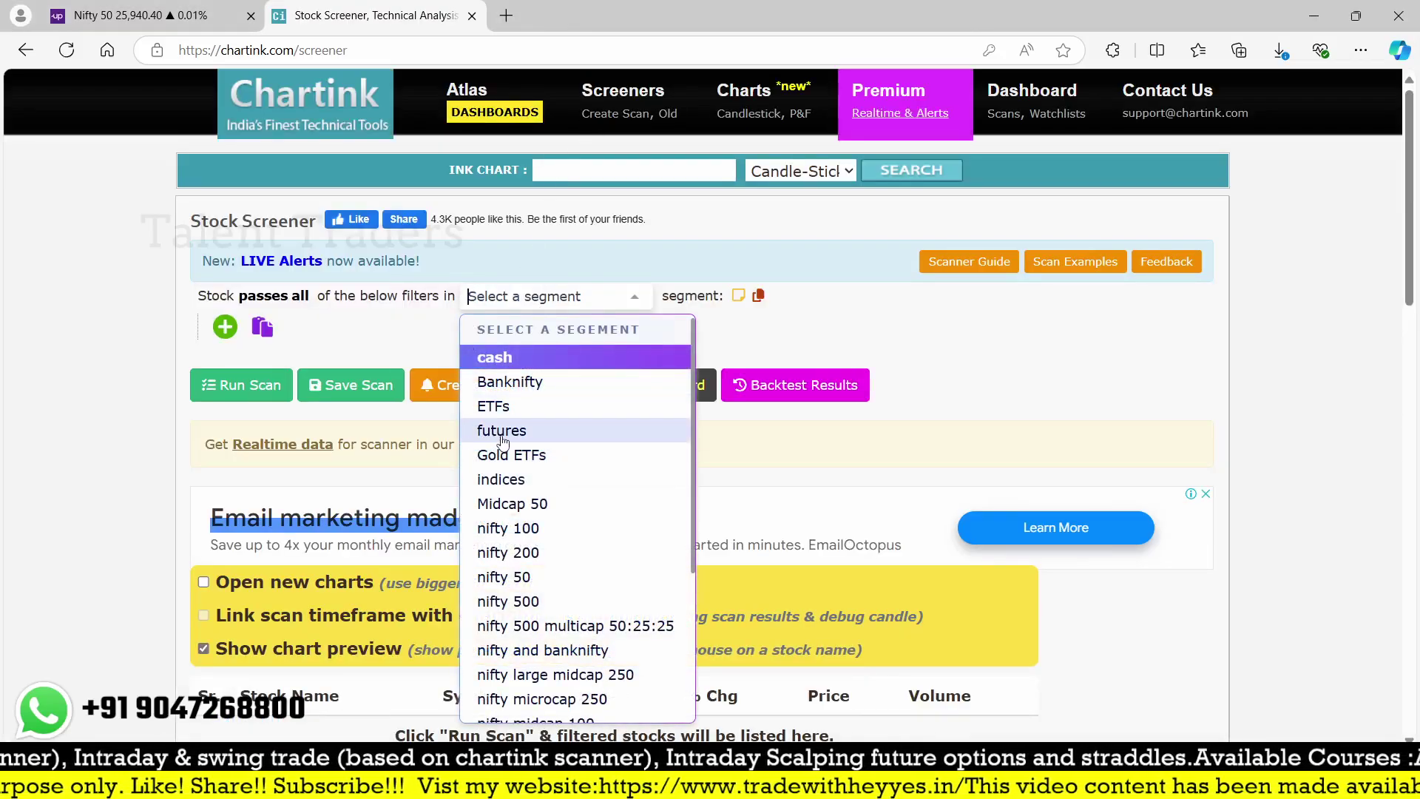
pyautogui.click(503, 436)
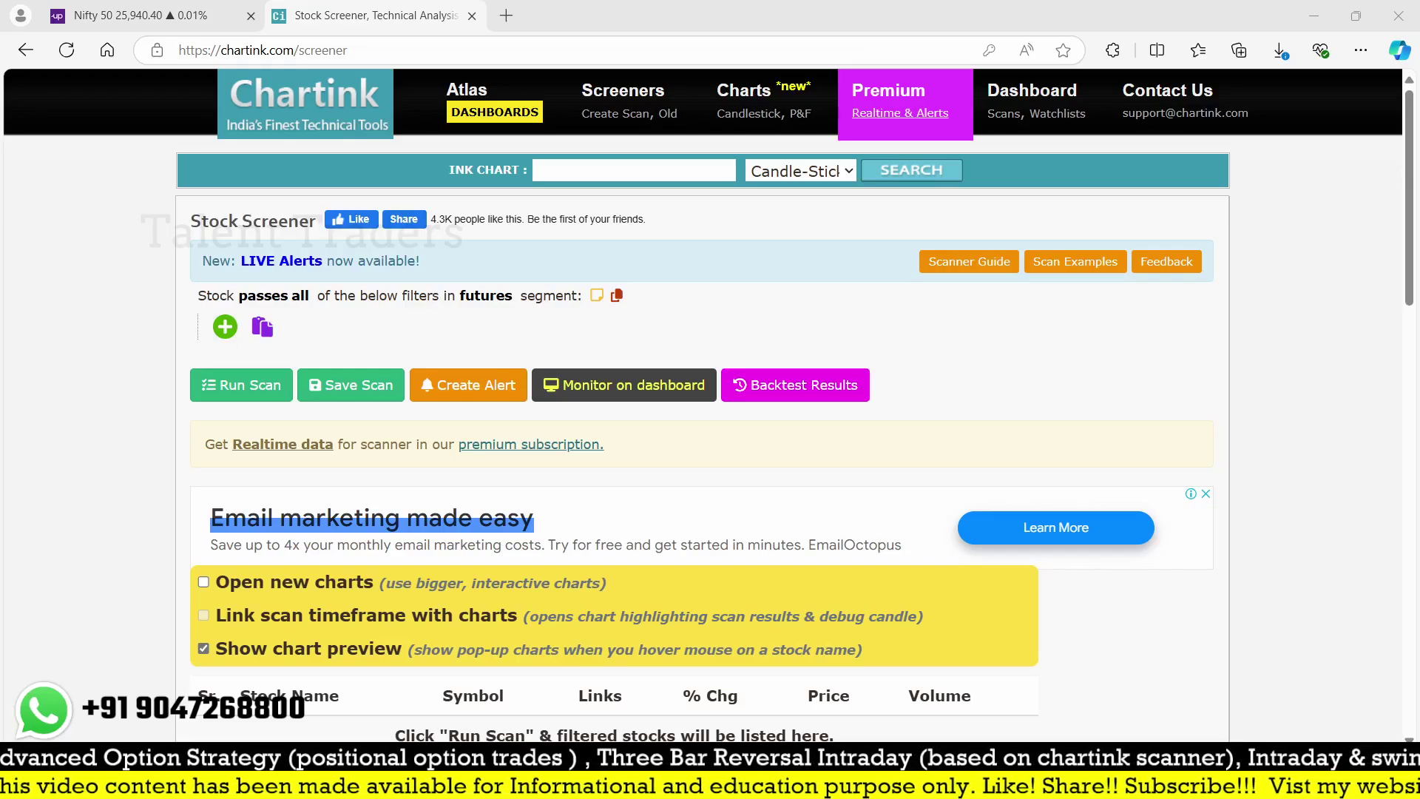
pyautogui.click(1156, 381)
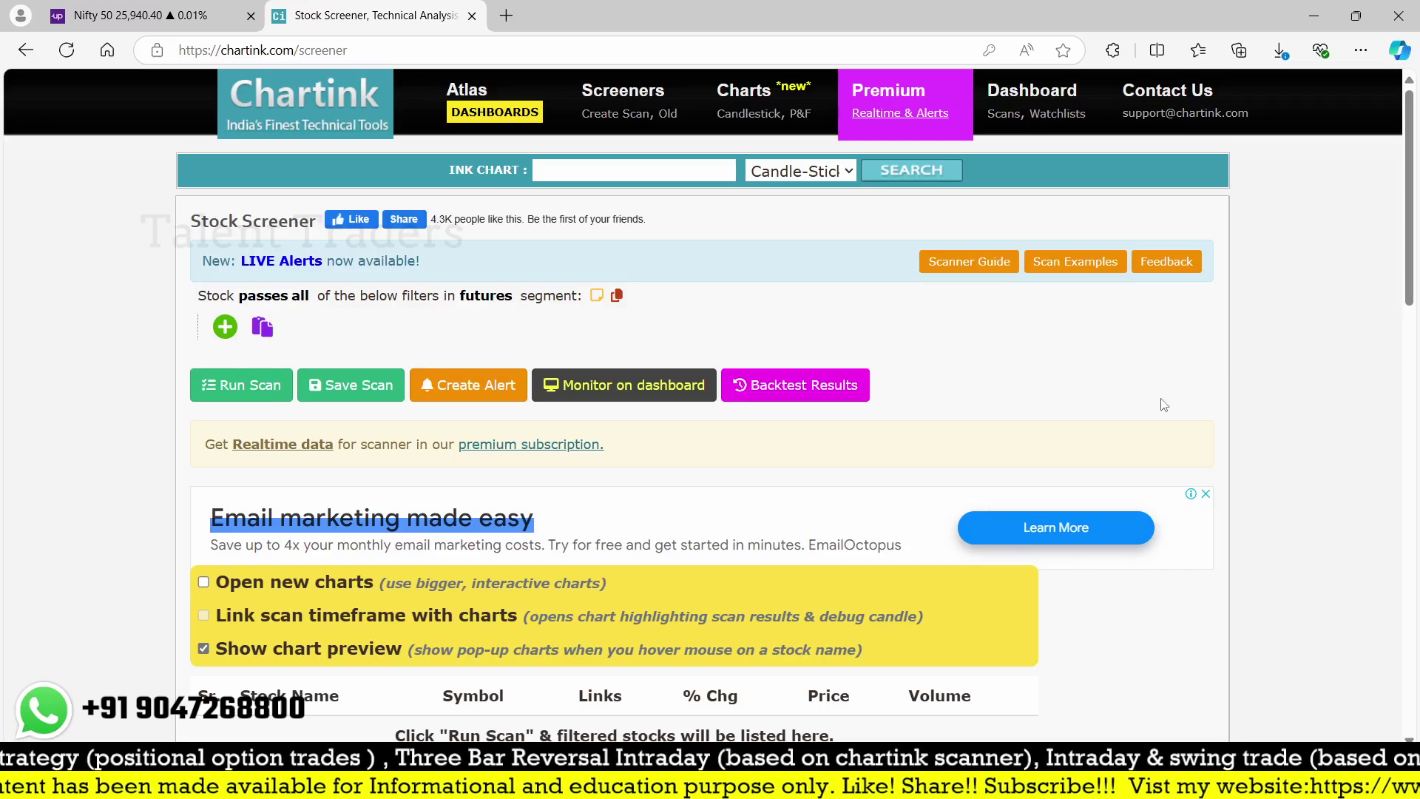
pyautogui.tripleClick(1167, 444)
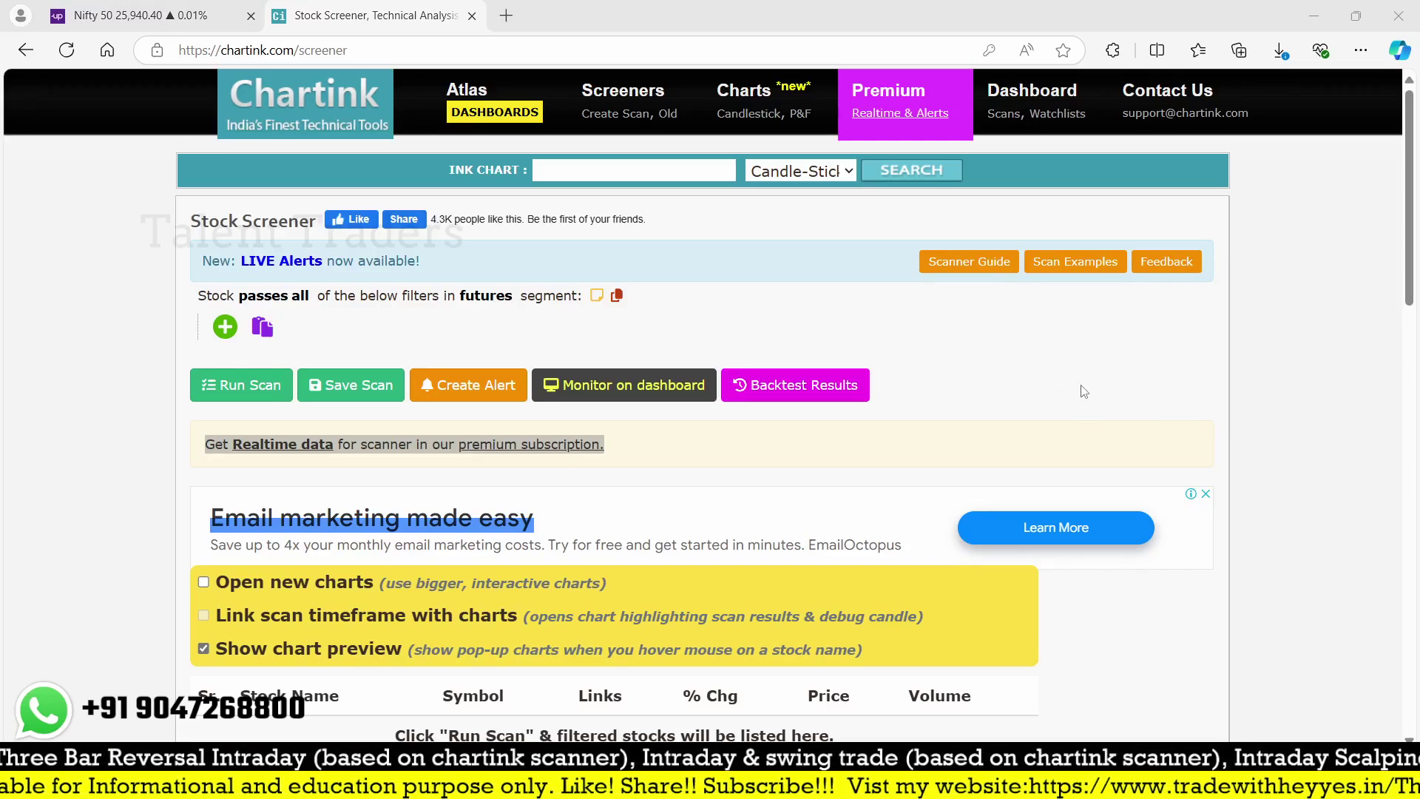
# Step: Draw one red and three rising green candle boxes in the blank area beside the screener, and mark the gap with two horizontal lines
pyautogui.moveTo(1235, 387); pyautogui.dragTo(1261, 448)
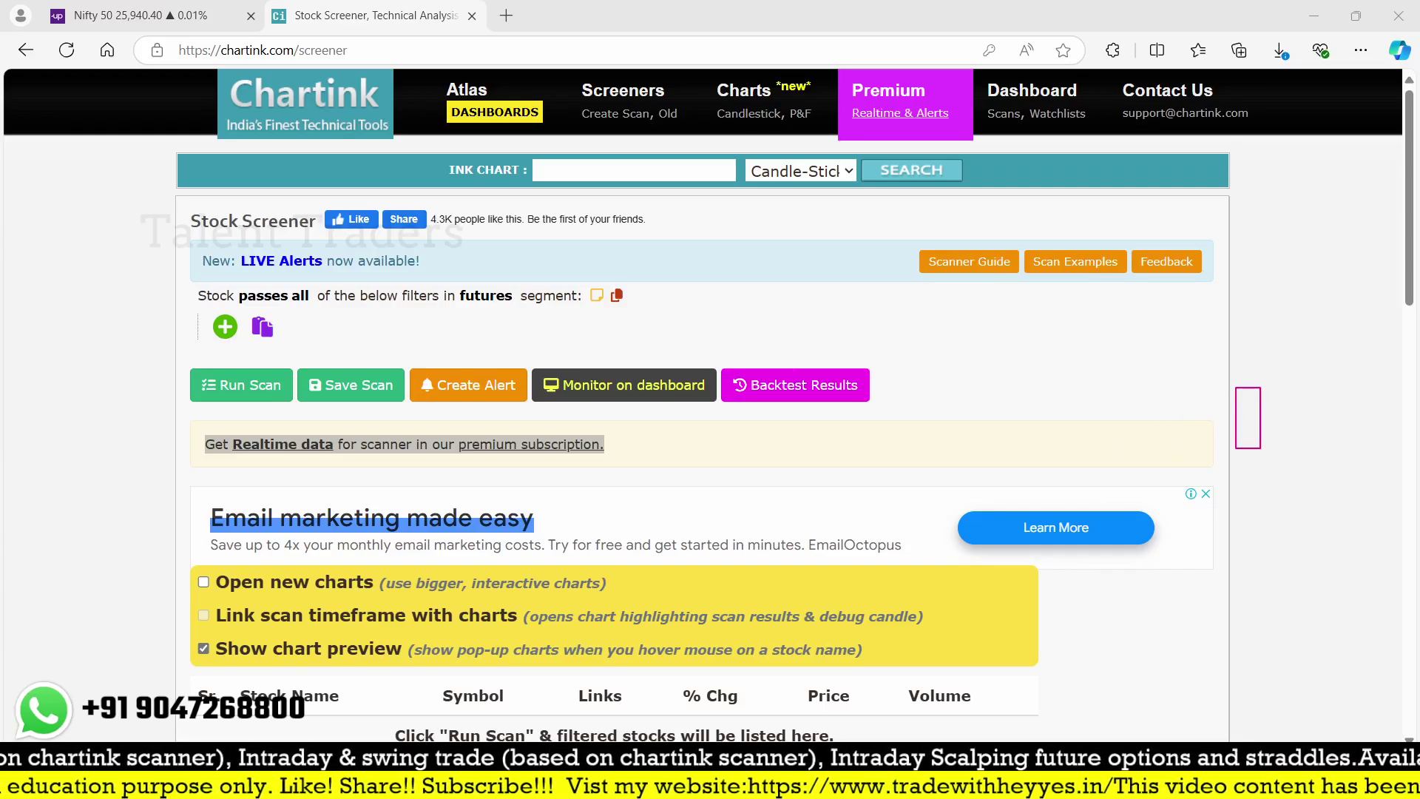
pyautogui.moveTo(1266, 349); pyautogui.dragTo(1286, 412)
pyautogui.hotkey('ctrl', 'z')
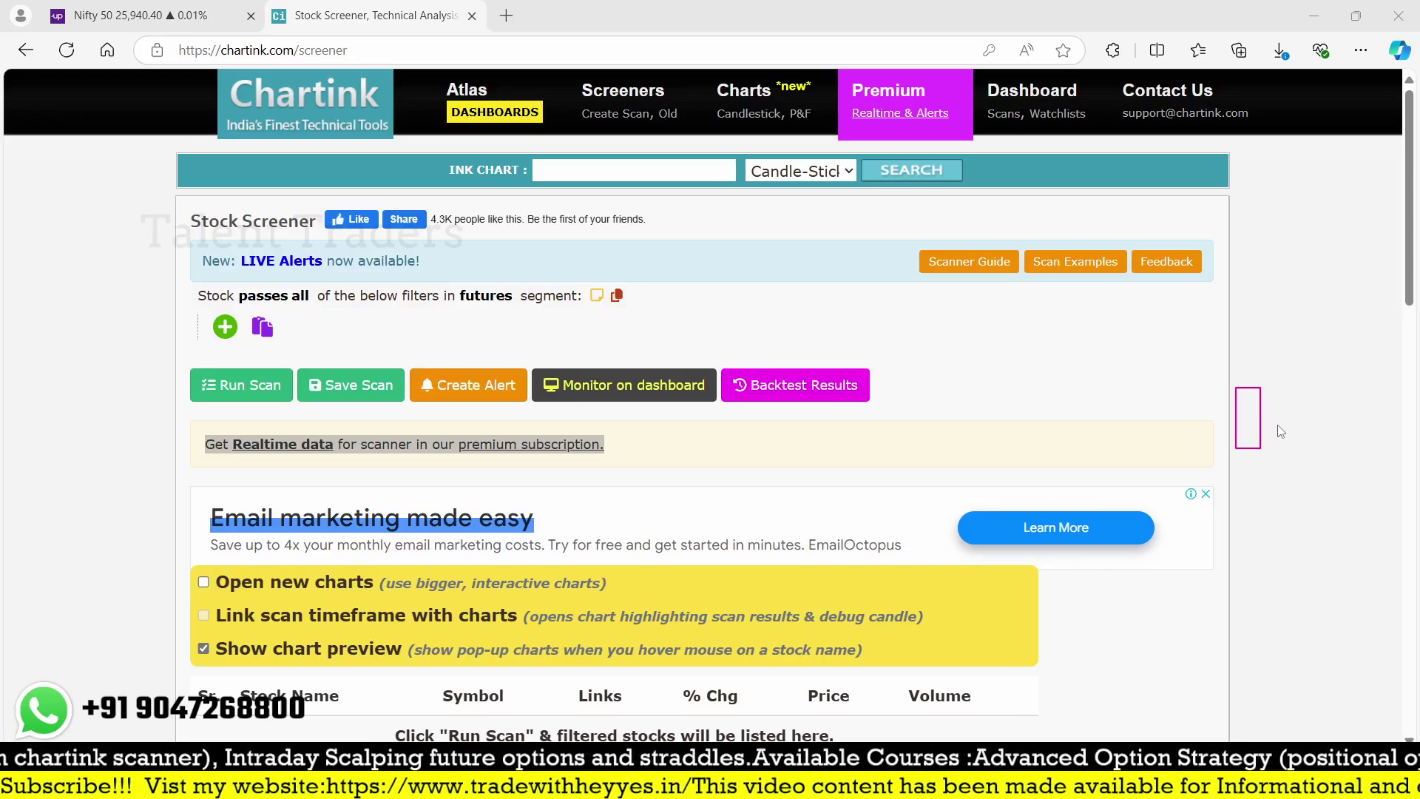
pyautogui.moveTo(1273, 415)
pyautogui.mouseDown()
pyautogui.moveTo(1298, 452)
pyautogui.moveTo(1292, 438)
pyautogui.mouseUp()
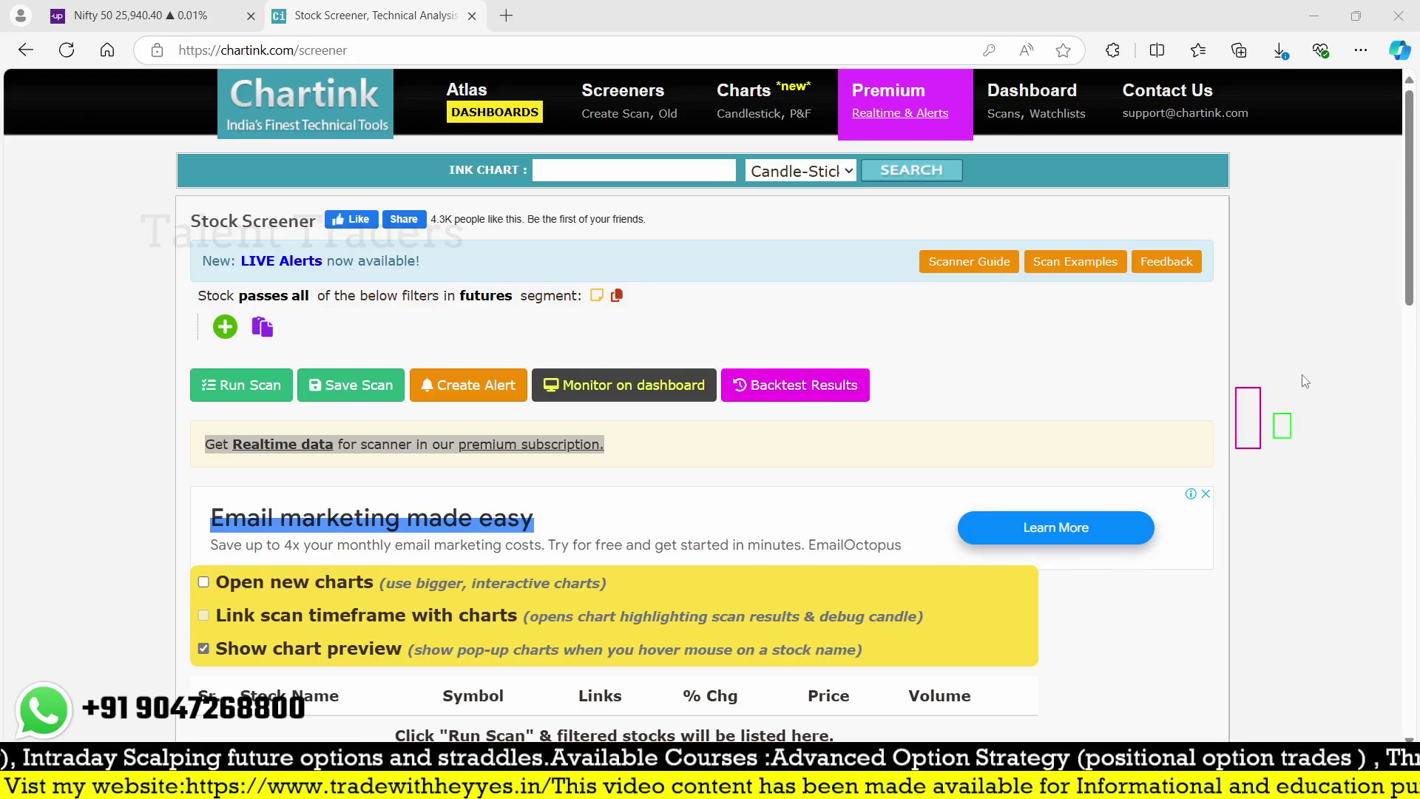
pyautogui.moveTo(1302, 354); pyautogui.dragTo(1324, 409)
pyautogui.moveTo(1331, 280)
pyautogui.mouseDown()
pyautogui.moveTo(1342, 359)
pyautogui.moveTo(1372, 377)
pyautogui.moveTo(1361, 348)
pyautogui.mouseUp()
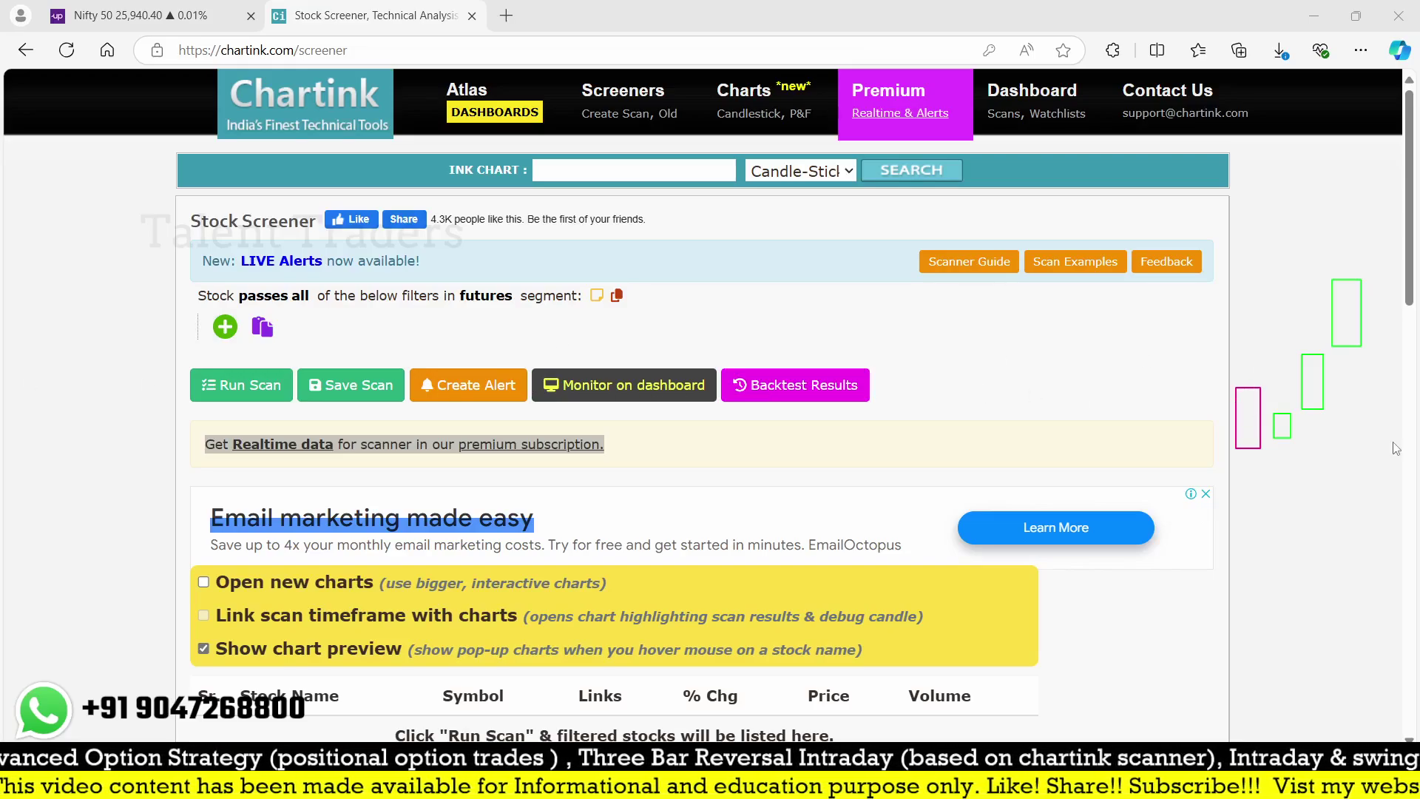
pyautogui.moveTo(1228, 386)
pyautogui.mouseDown()
pyautogui.moveTo(1340, 403)
pyautogui.moveTo(1380, 388)
pyautogui.mouseUp()
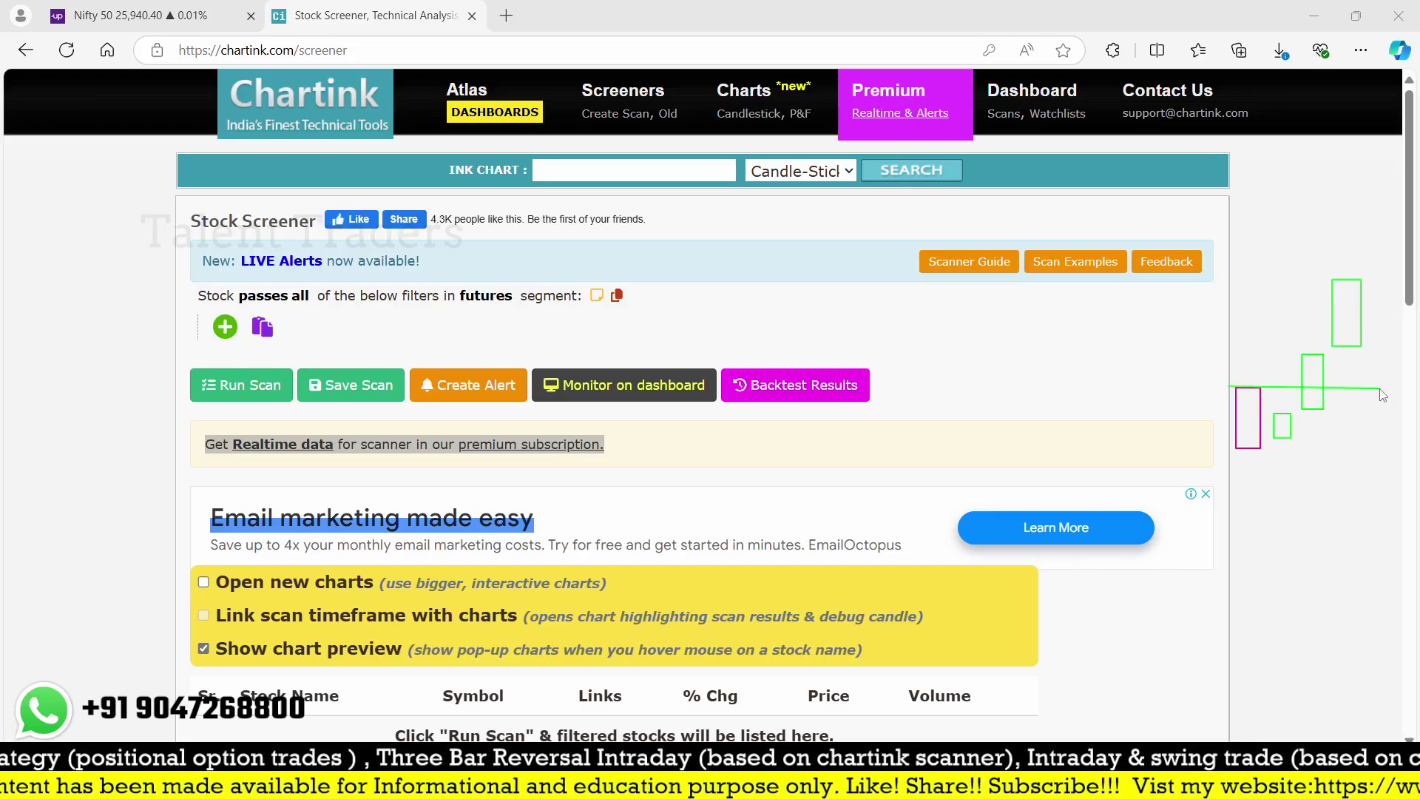
pyautogui.moveTo(1224, 355); pyautogui.dragTo(1384, 347)
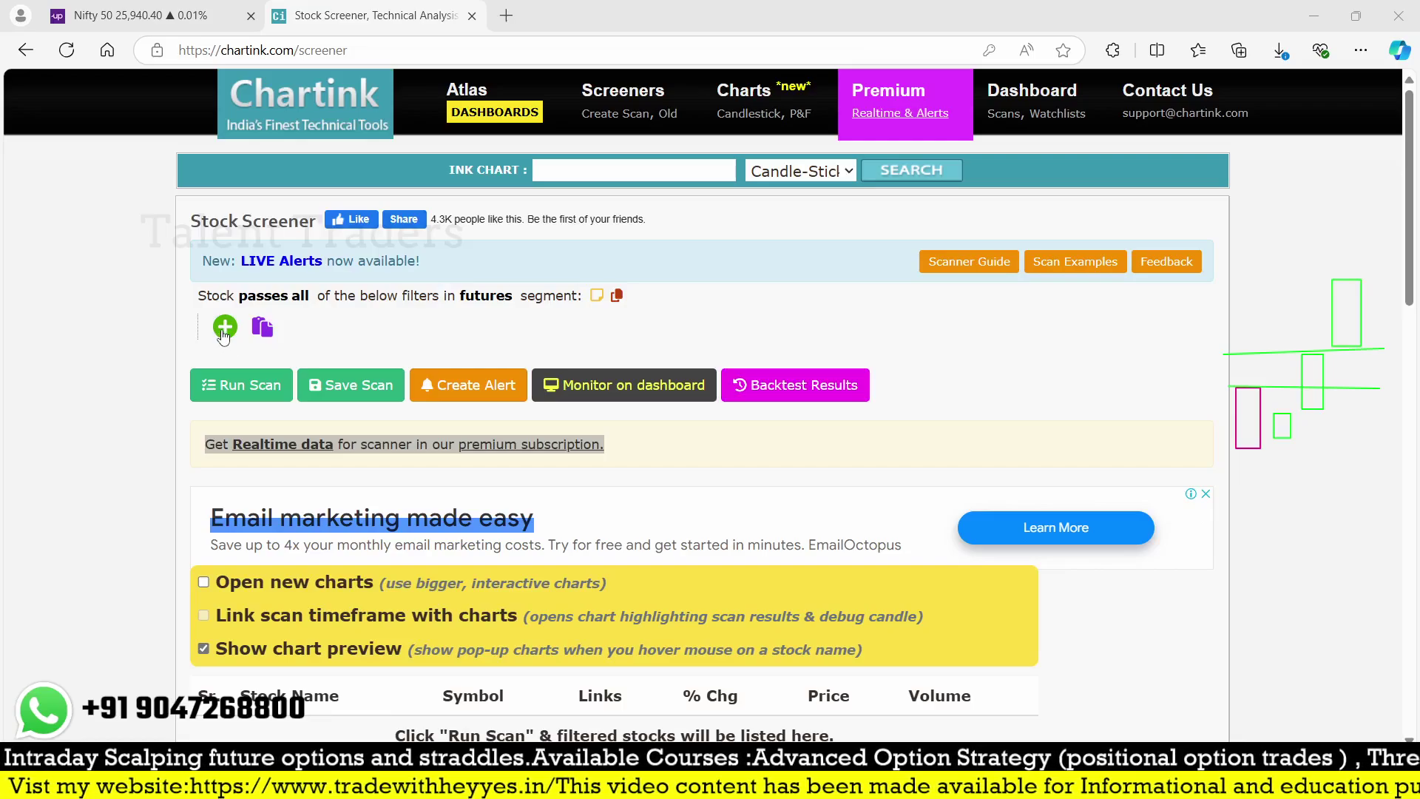
# Step: Add a scan filter requiring Daily Close Greater than Daily Open
pyautogui.click(224, 328)
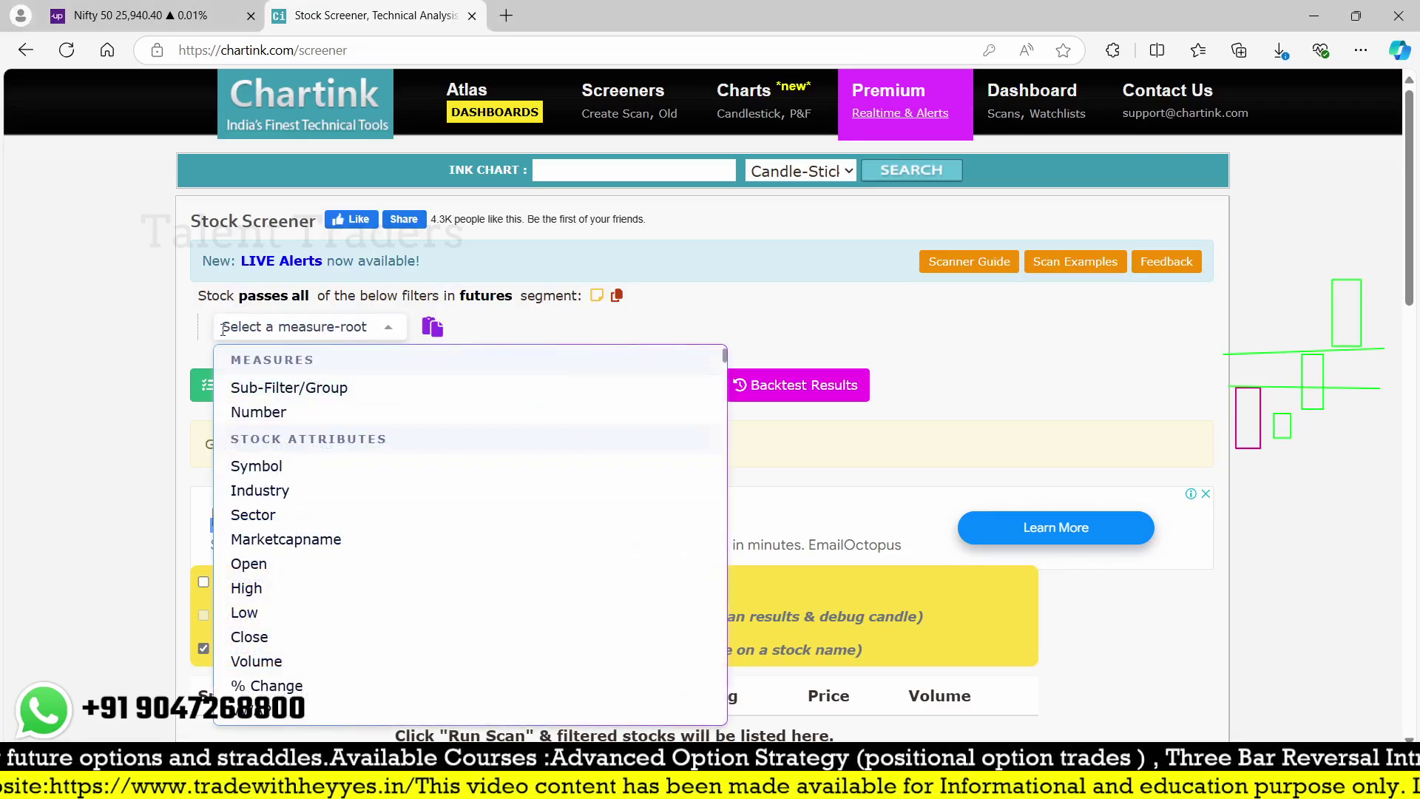
pyautogui.write('close')
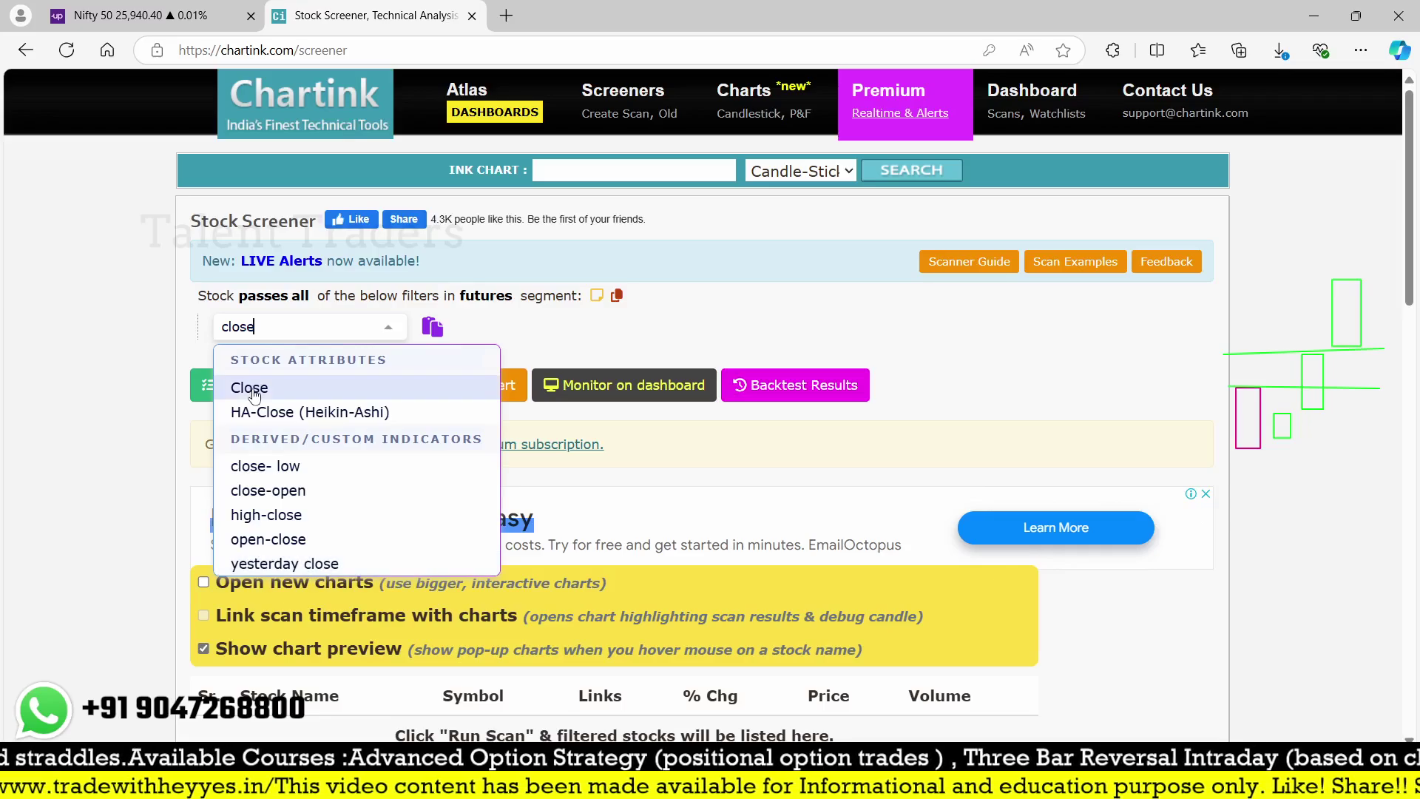
pyautogui.click(250, 387)
pyautogui.write('gre')
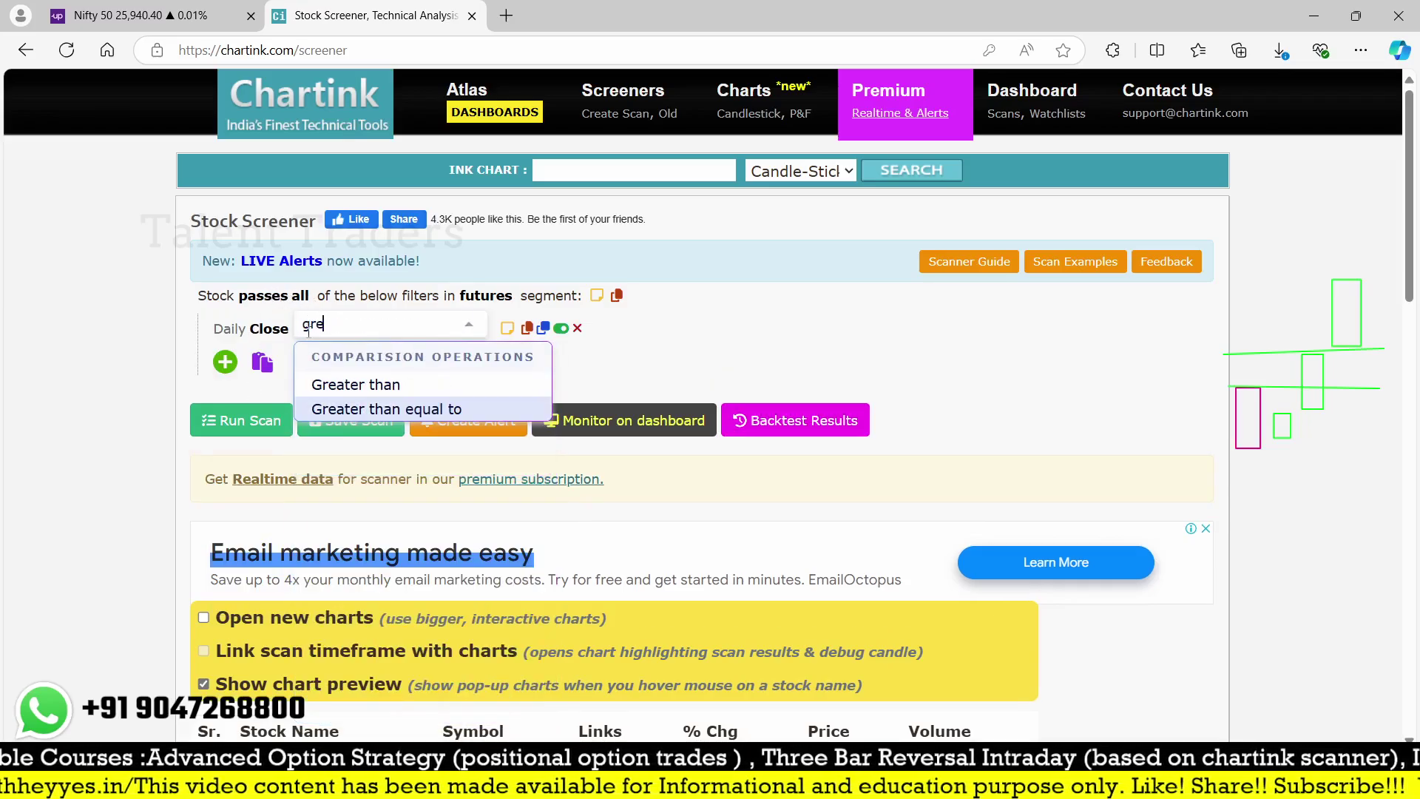
pyautogui.click(359, 386)
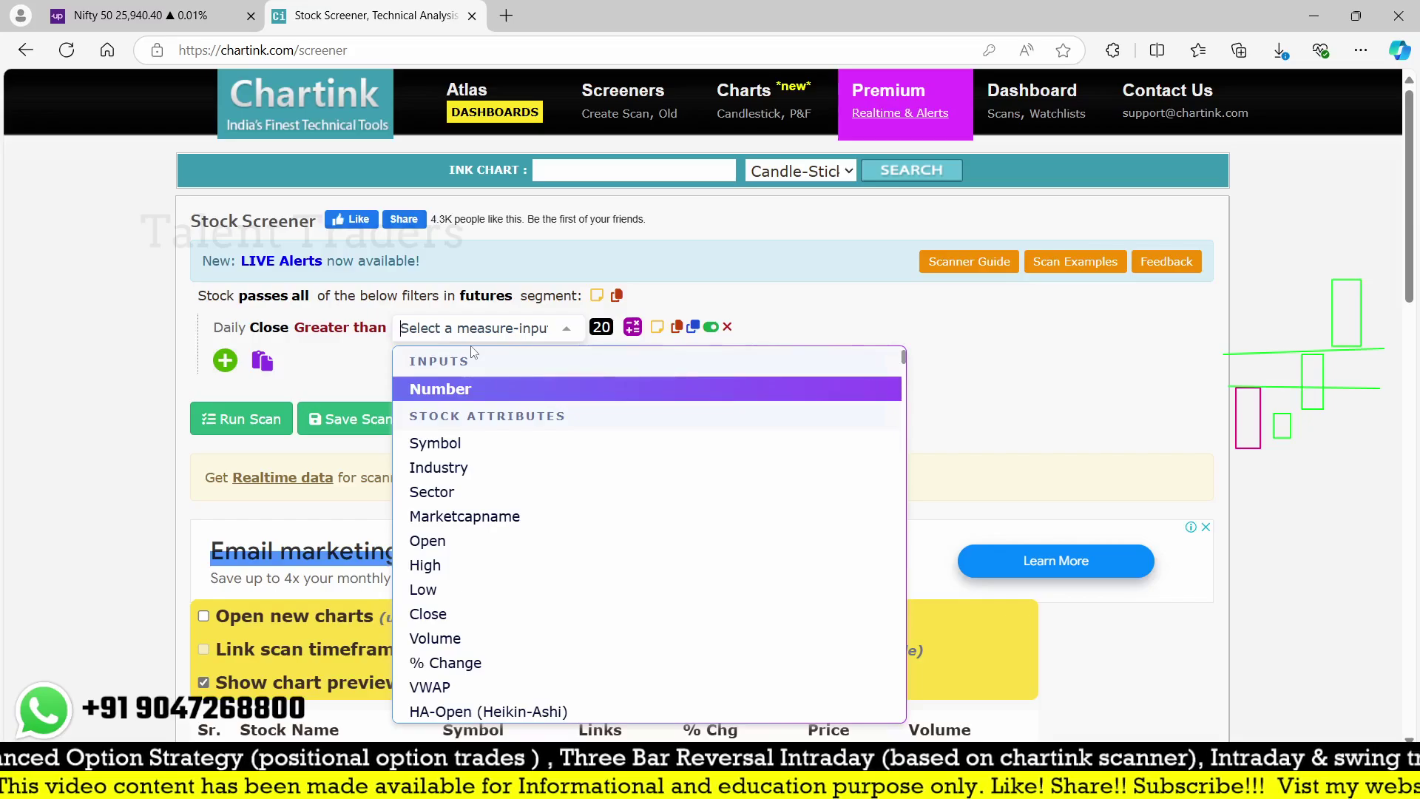
pyautogui.write('open')
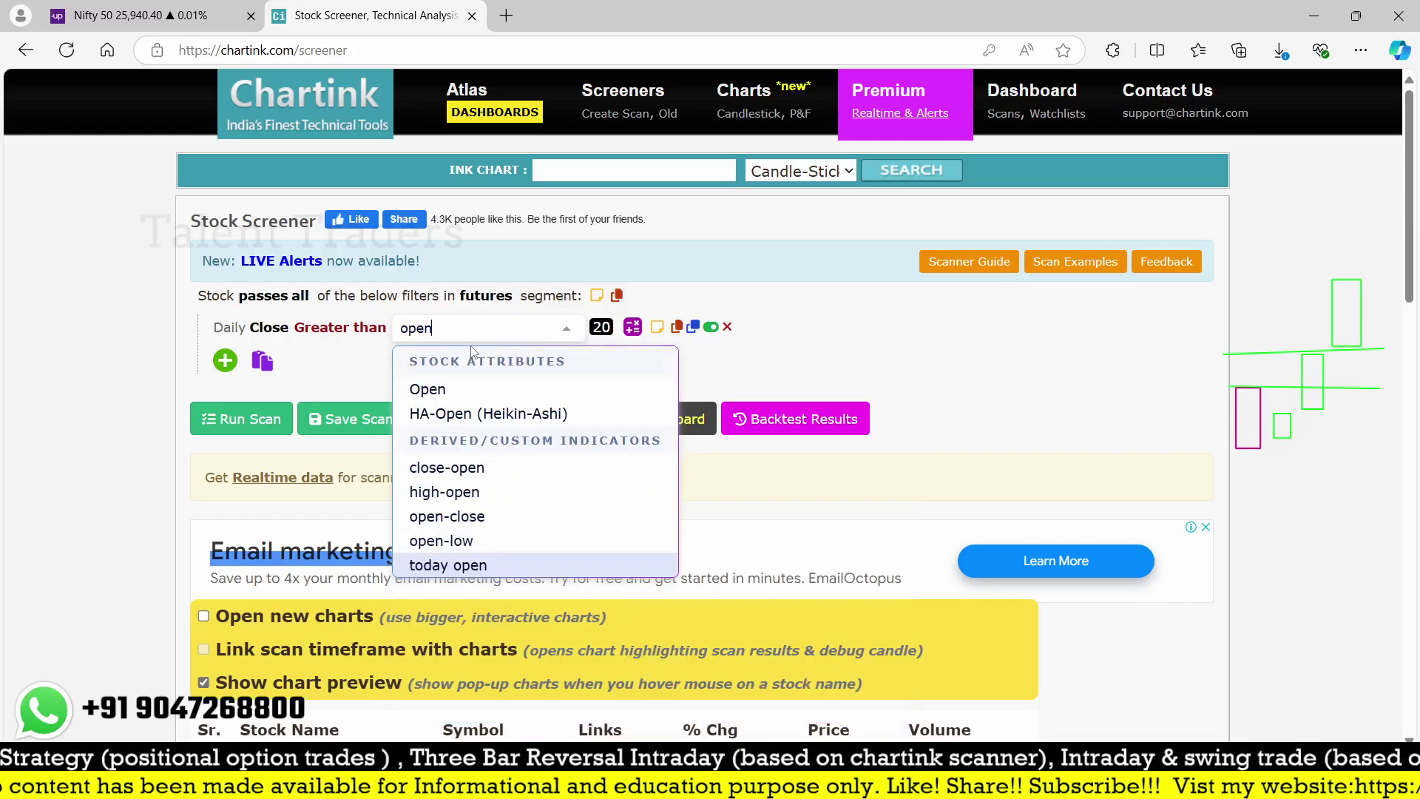
pyautogui.click(527, 389)
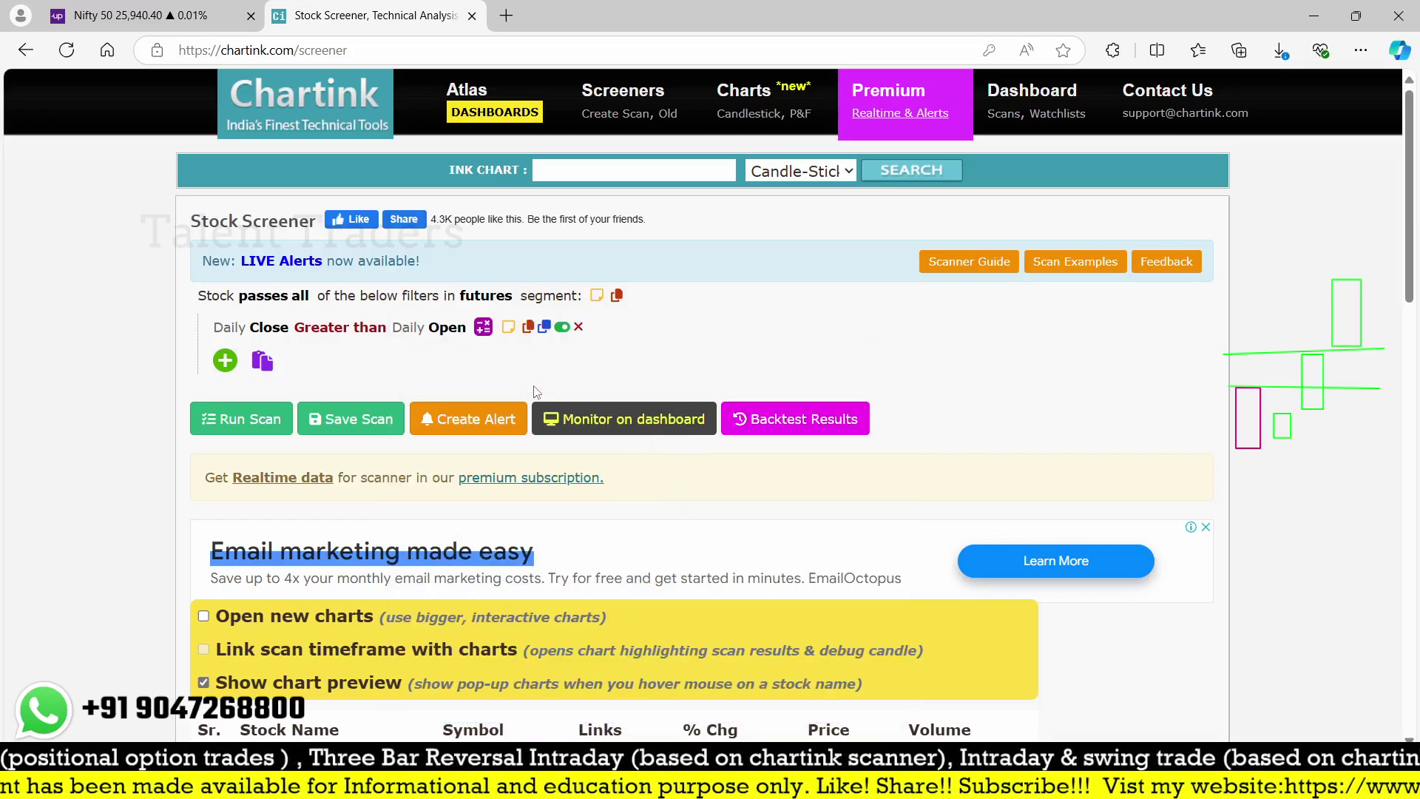
# Step: Duplicate the Close Greater than Open filter twice and set both offsets of the second filter to 1 day ago
pyautogui.click(542, 329)
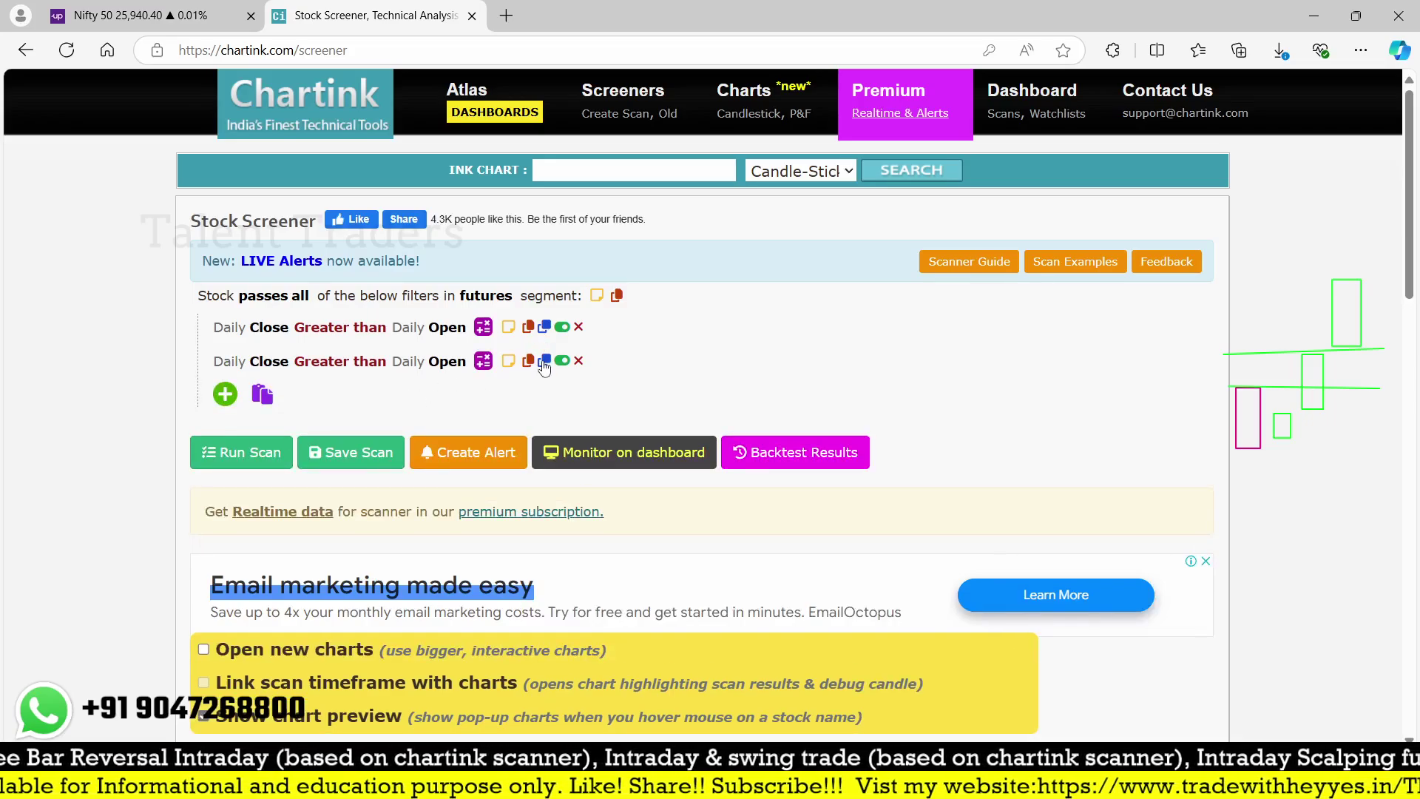
pyautogui.click(544, 361)
pyautogui.click(222, 361)
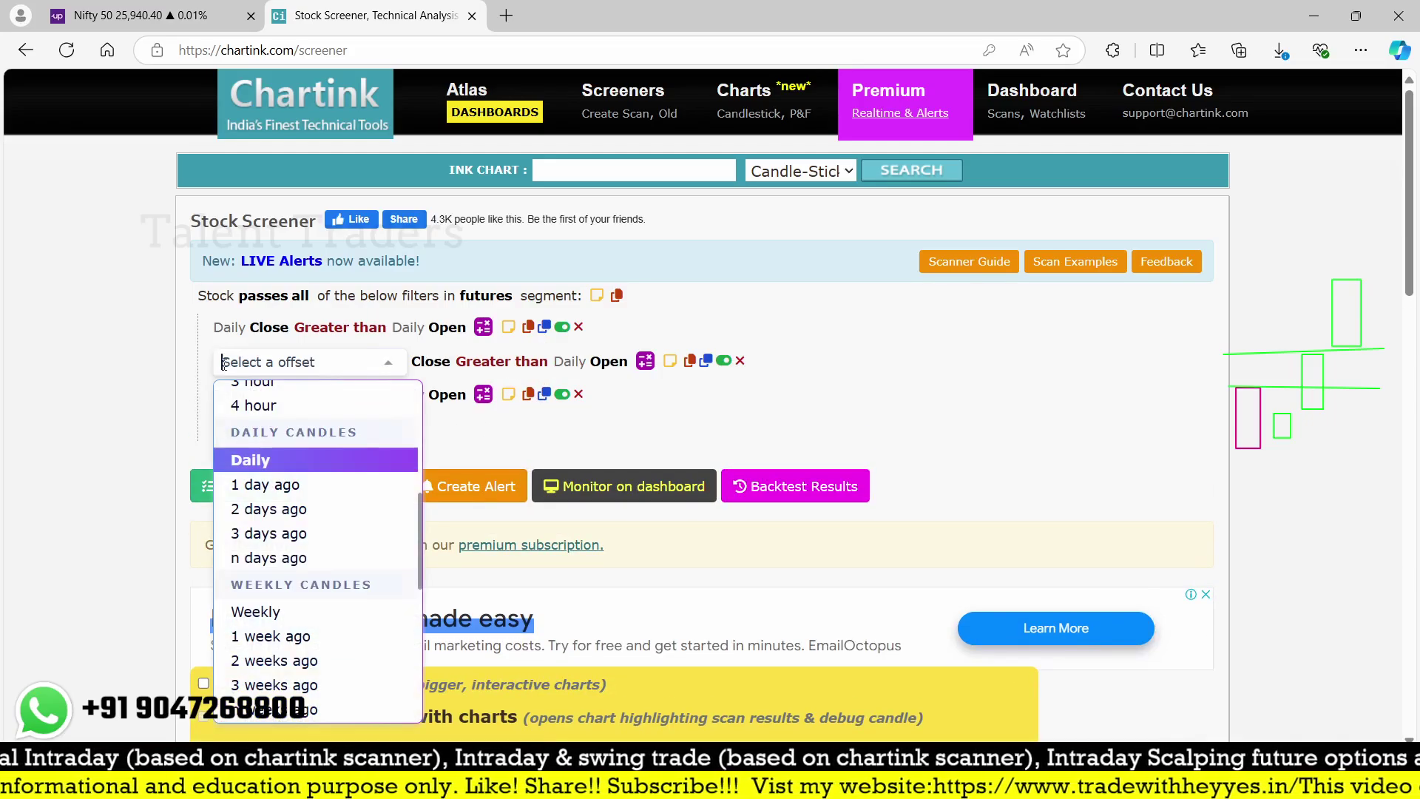
pyautogui.click(262, 484)
pyautogui.click(446, 361)
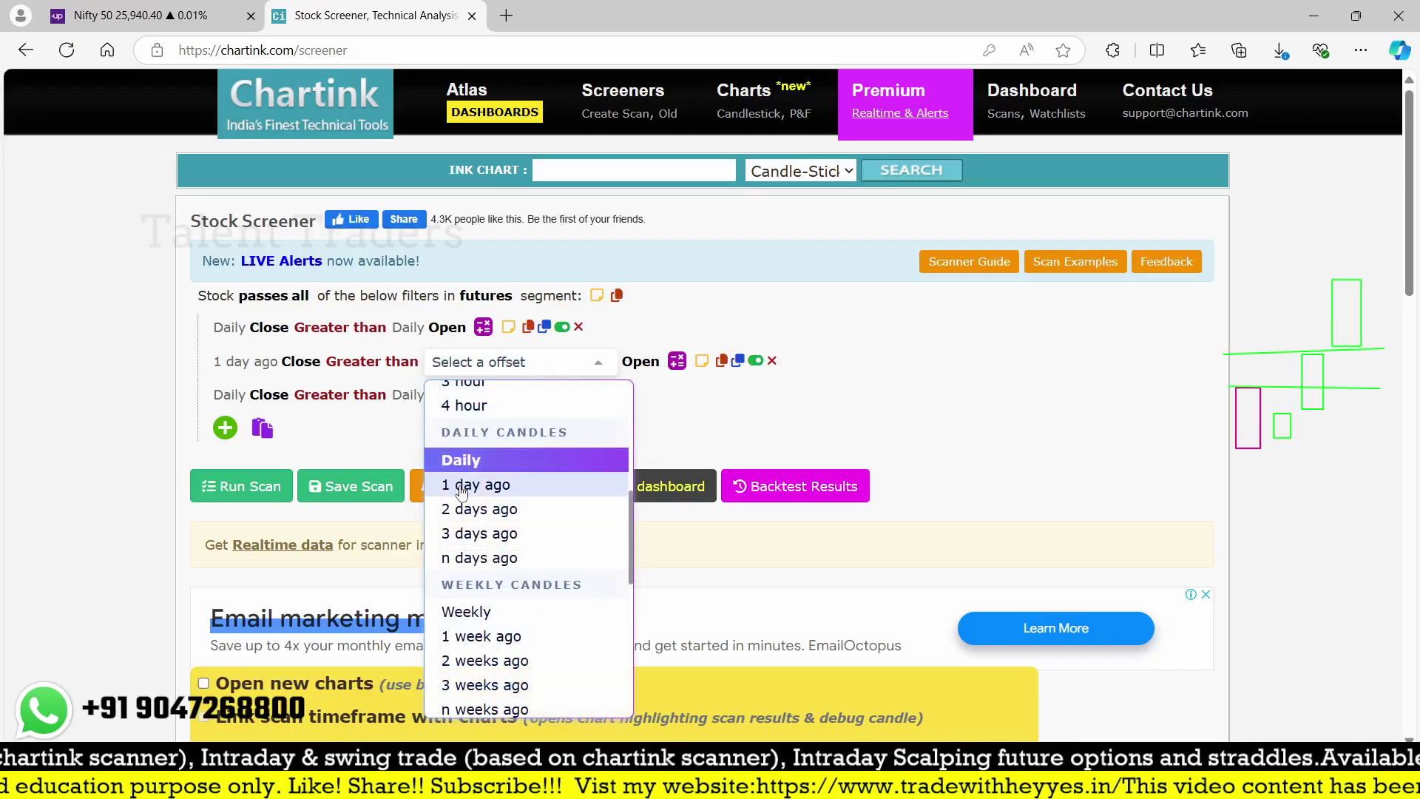
pyautogui.click(461, 486)
# Step: Set both offsets of the third Close Greater than Open filter to 2 days ago
pyautogui.click(223, 397)
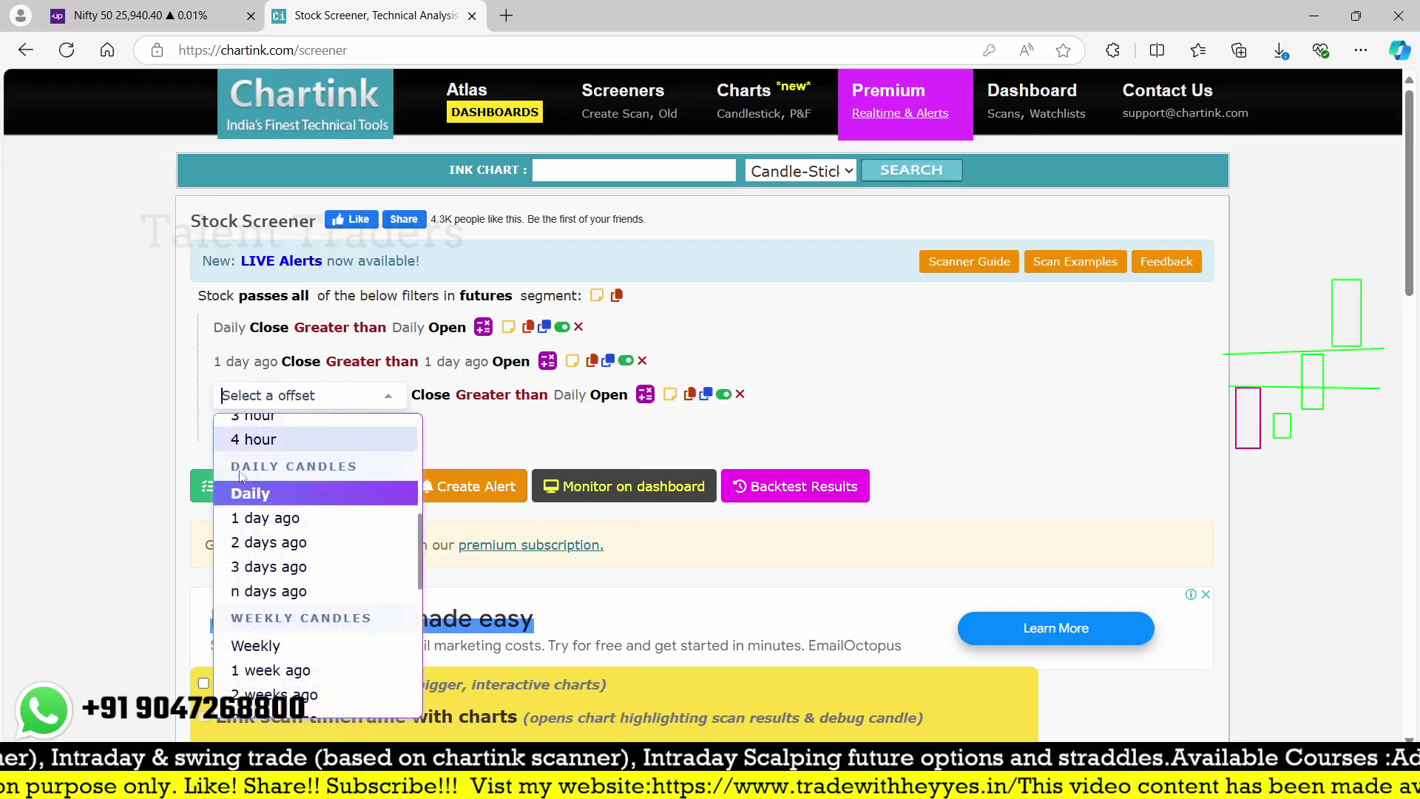
pyautogui.click(245, 543)
pyautogui.click(444, 398)
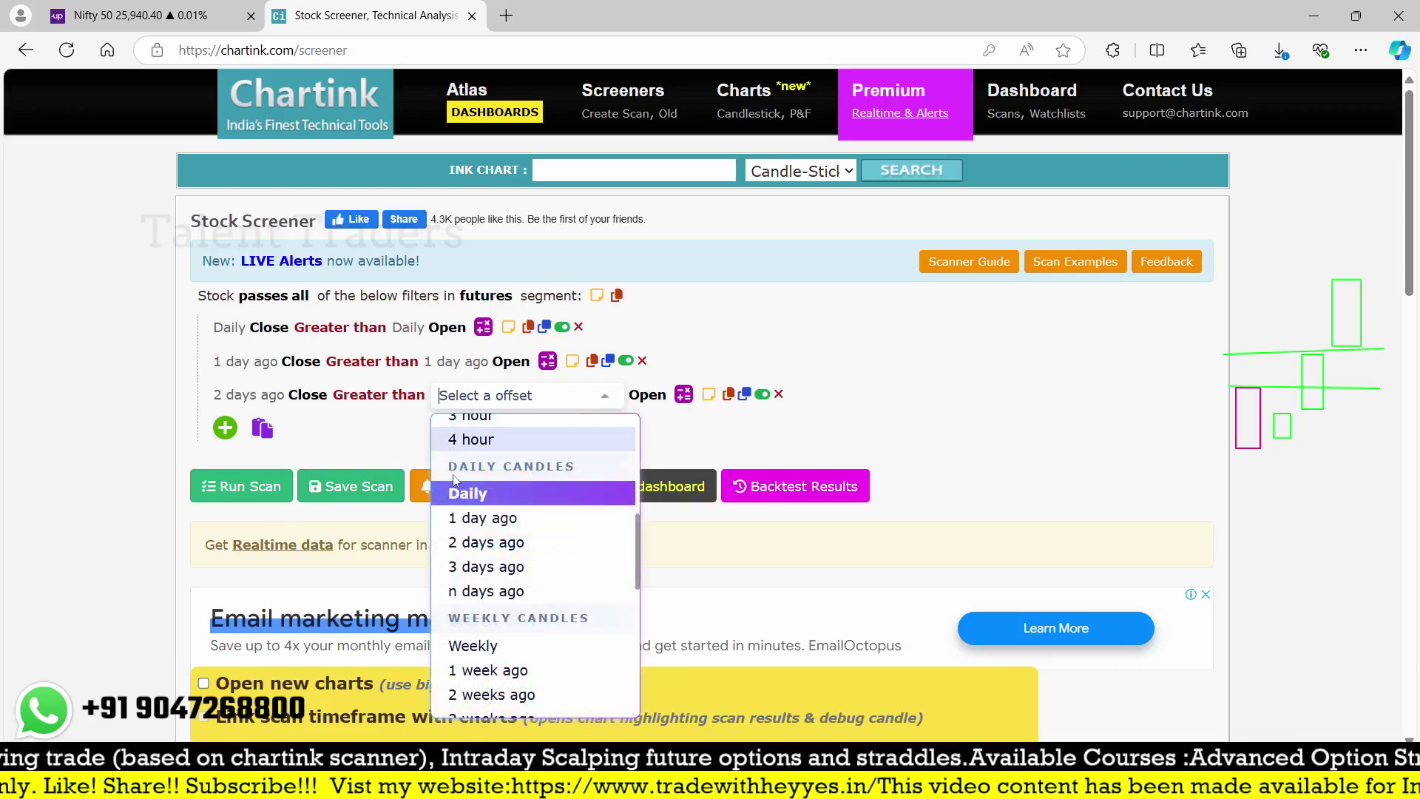
pyautogui.click(477, 542)
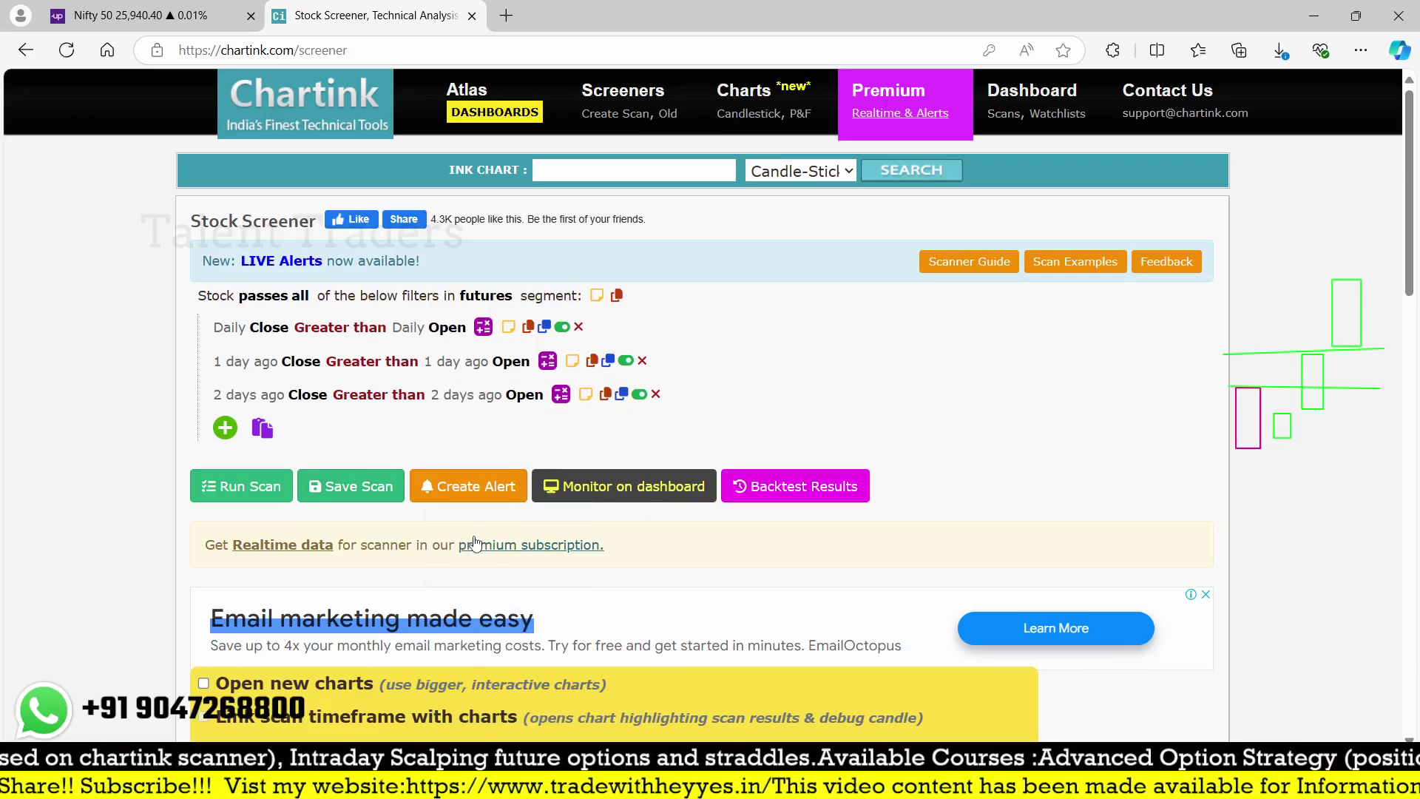
# Step: Duplicate the 2 days ago filter and change the copy to 3 days ago Close Less than 3 days ago Open
pyautogui.click(613, 393)
pyautogui.click(253, 437)
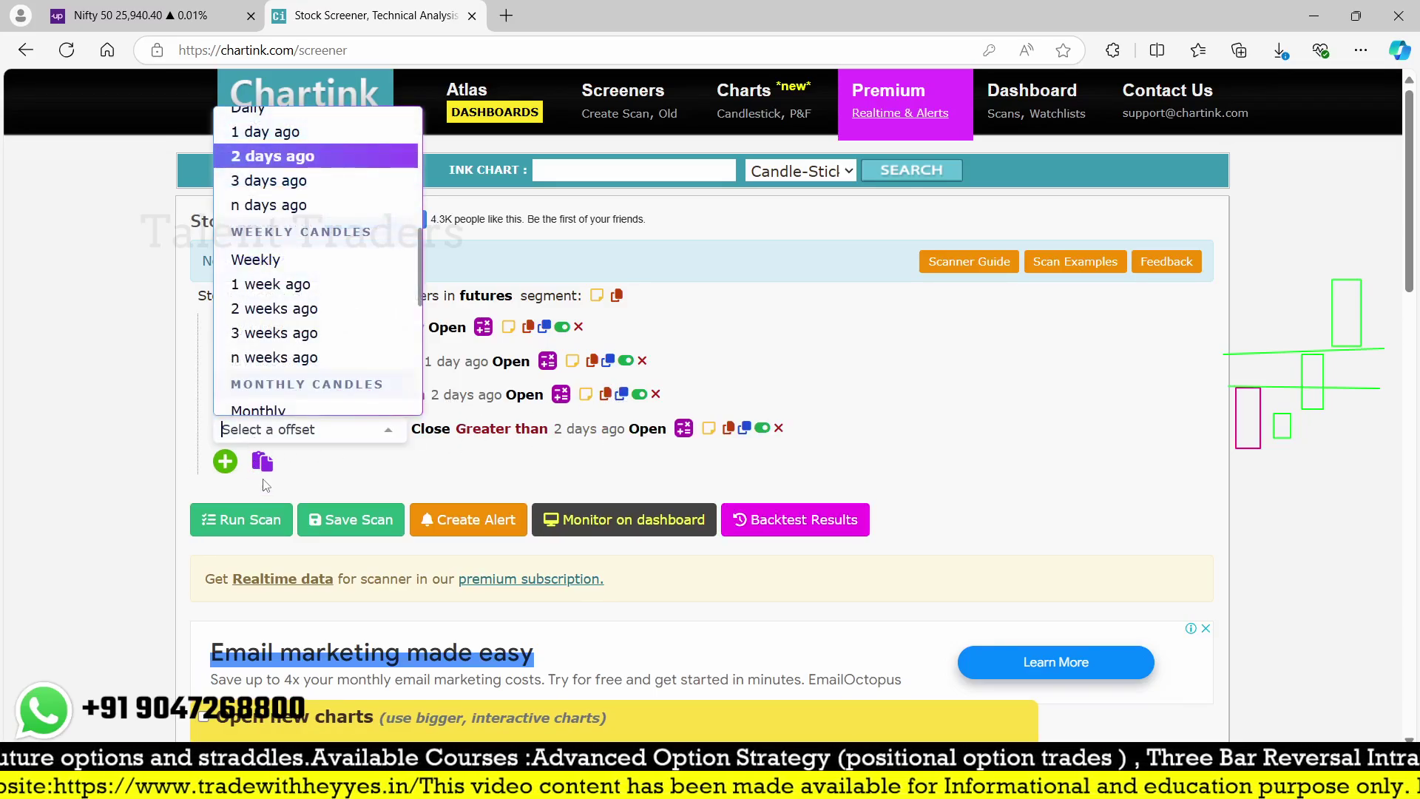
pyautogui.click(255, 181)
pyautogui.click(352, 437)
pyautogui.write('less')
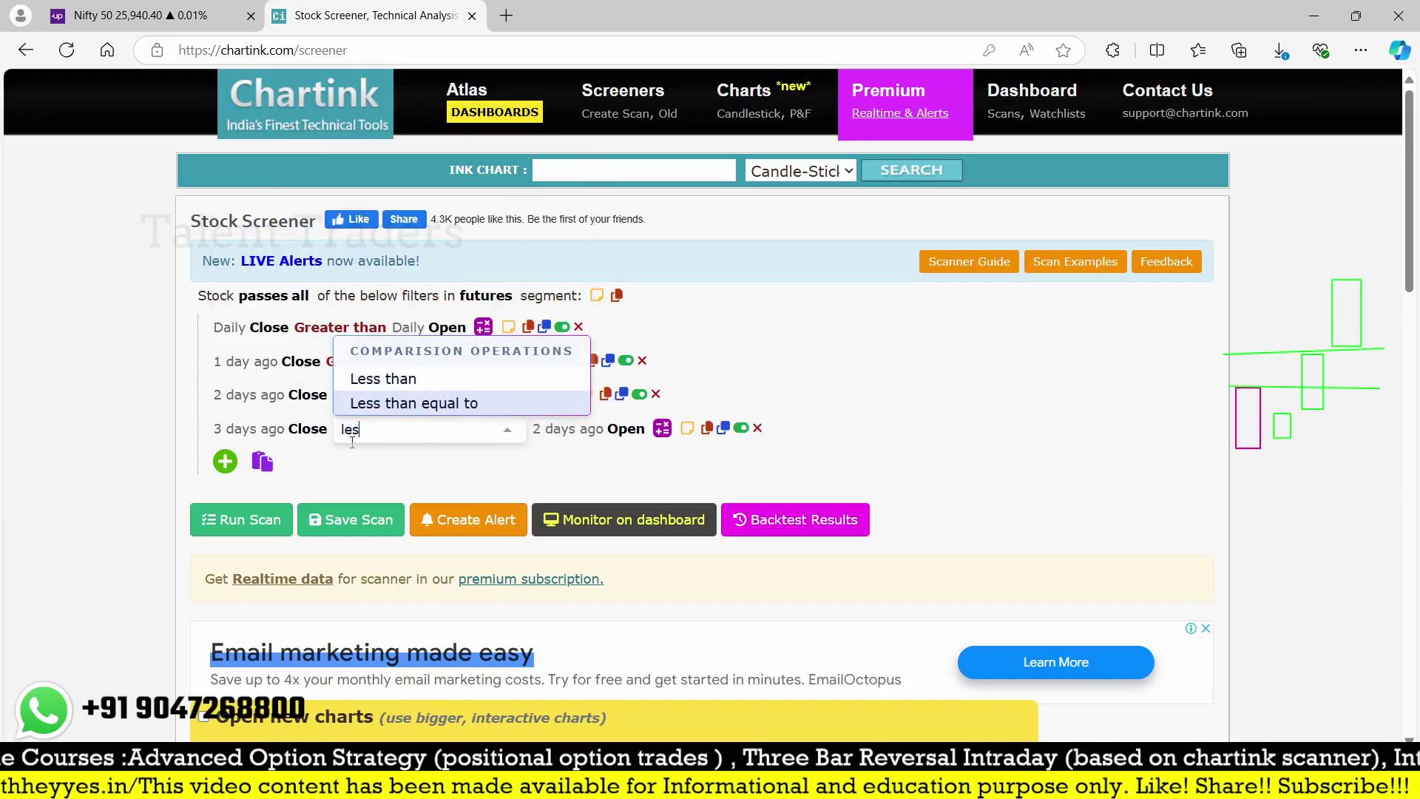
pyautogui.click(403, 378)
pyautogui.click(483, 441)
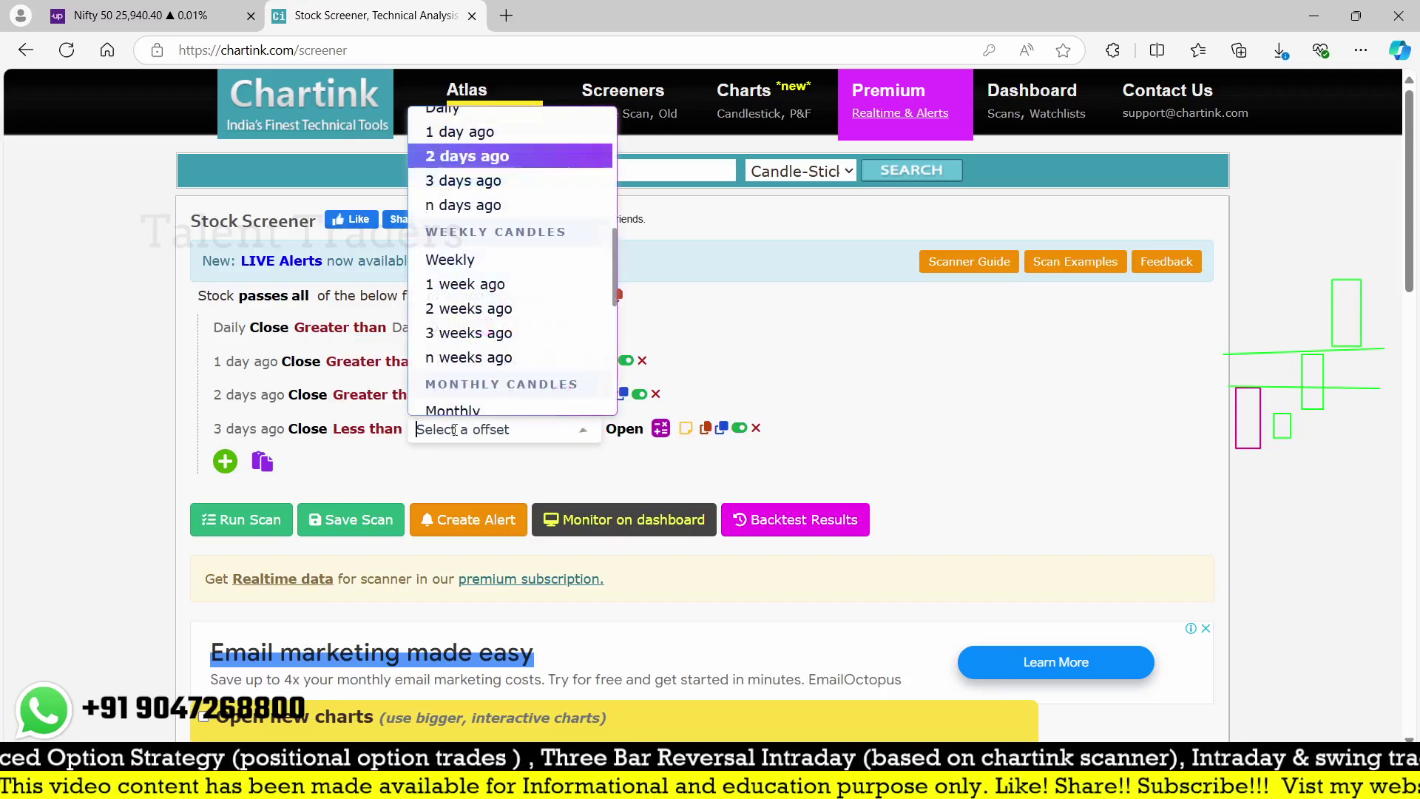
pyautogui.click(452, 181)
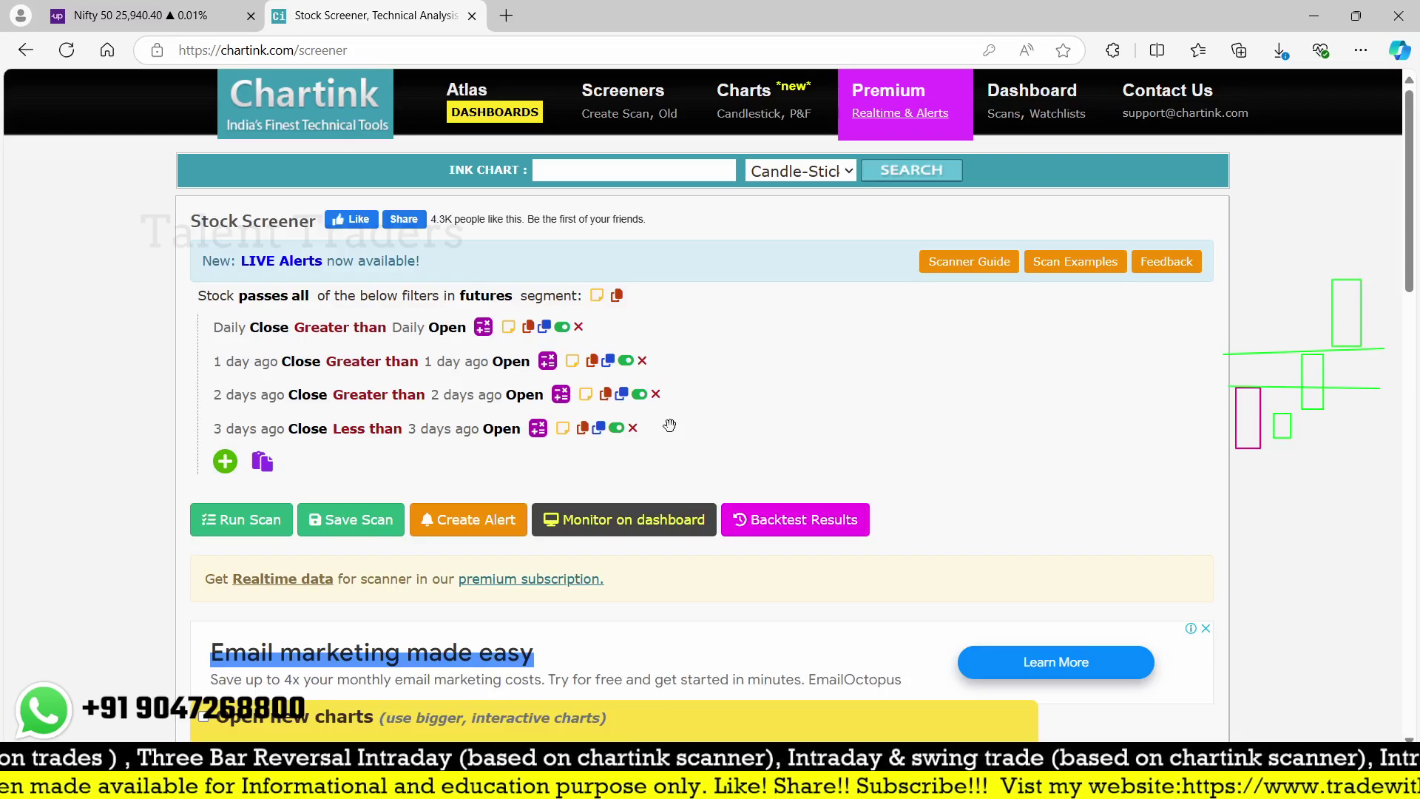
# Step: Run the scan with the four candle filters and bring up the list of matching stocks
pyautogui.click(272, 527)
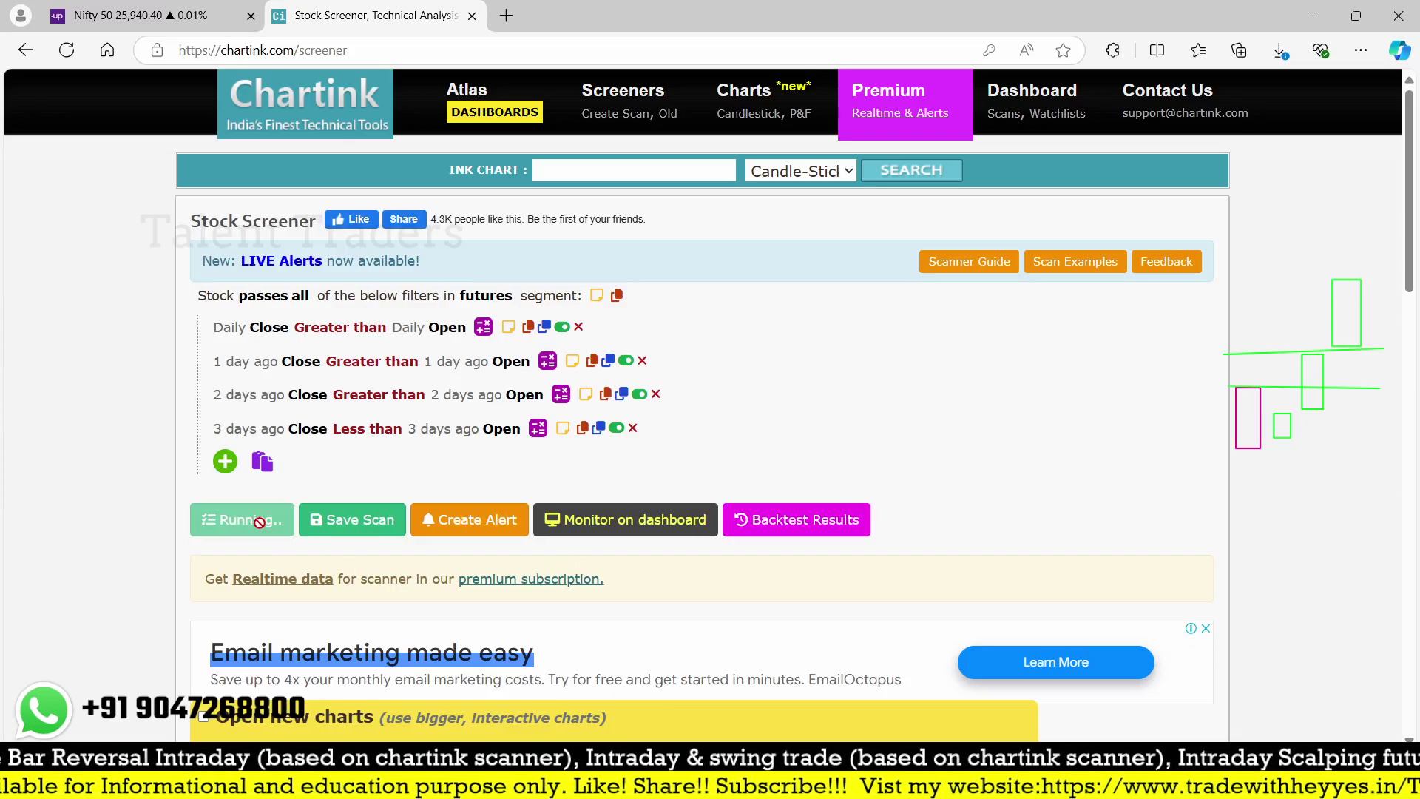
pyautogui.scroll(-5, 469, 347)
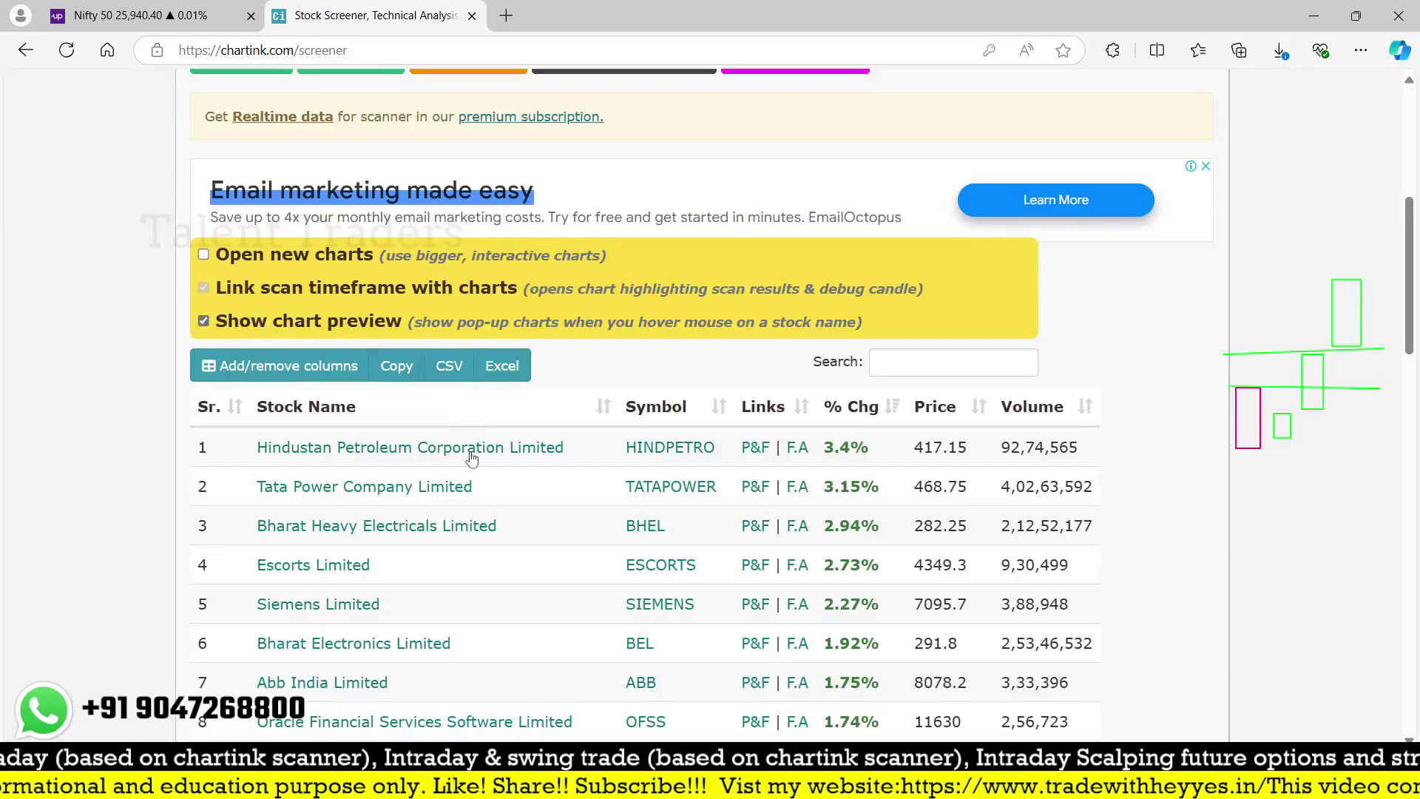
# Step: Switch to the Upstox chart and open the TATAPOWER equity chart to examine its latest daily candles
pyautogui.moveTo(466, 446)
pyautogui.click(147, 10)
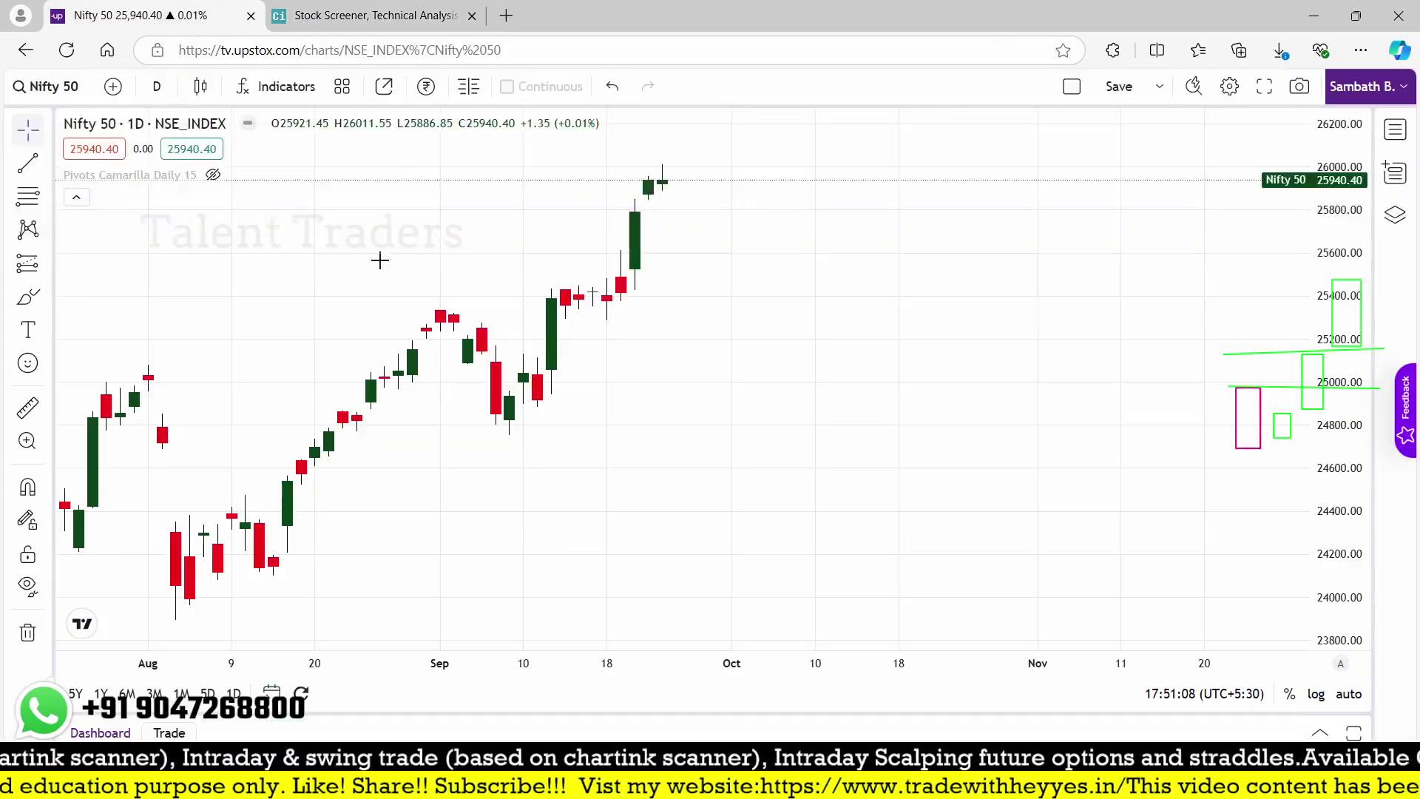
pyautogui.write('tata')
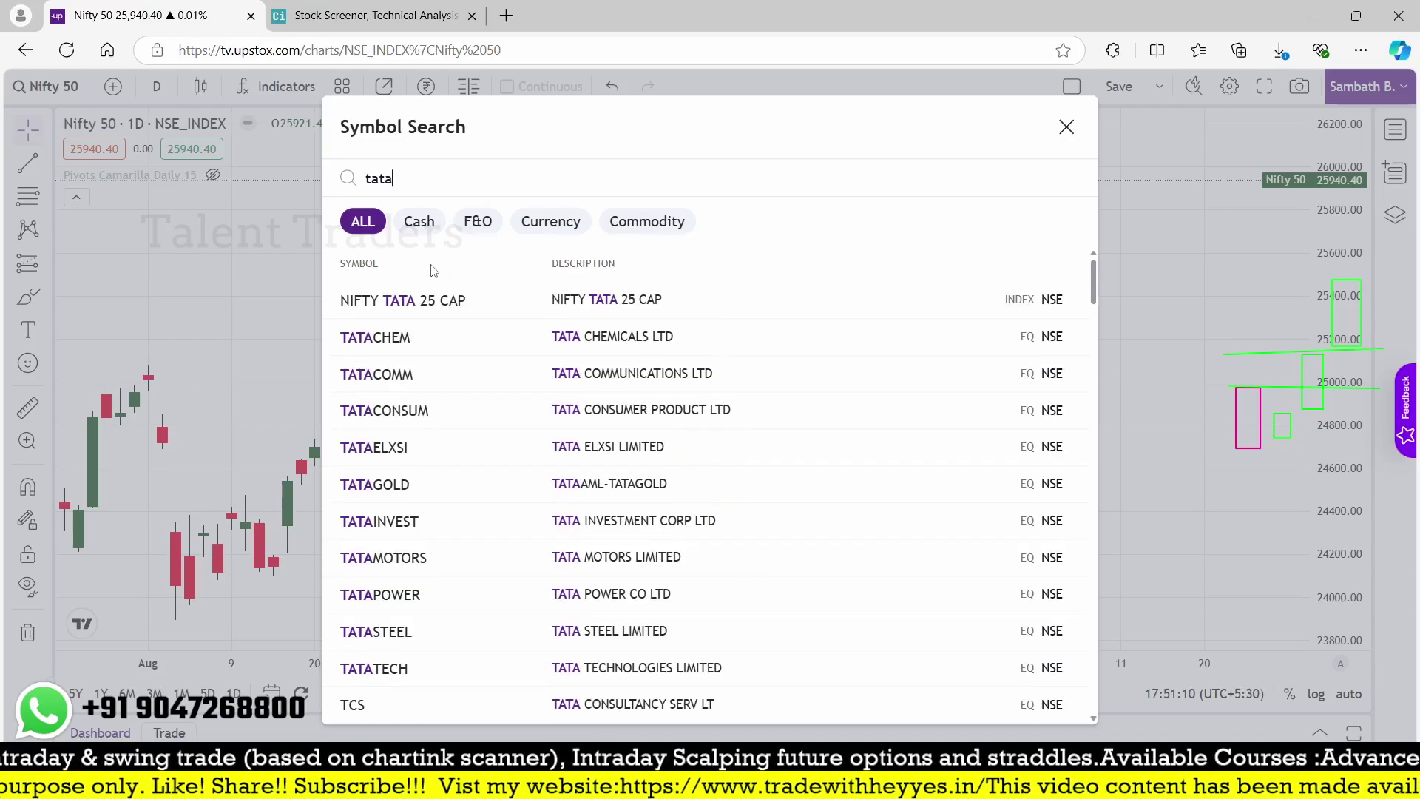
pyautogui.write('power')
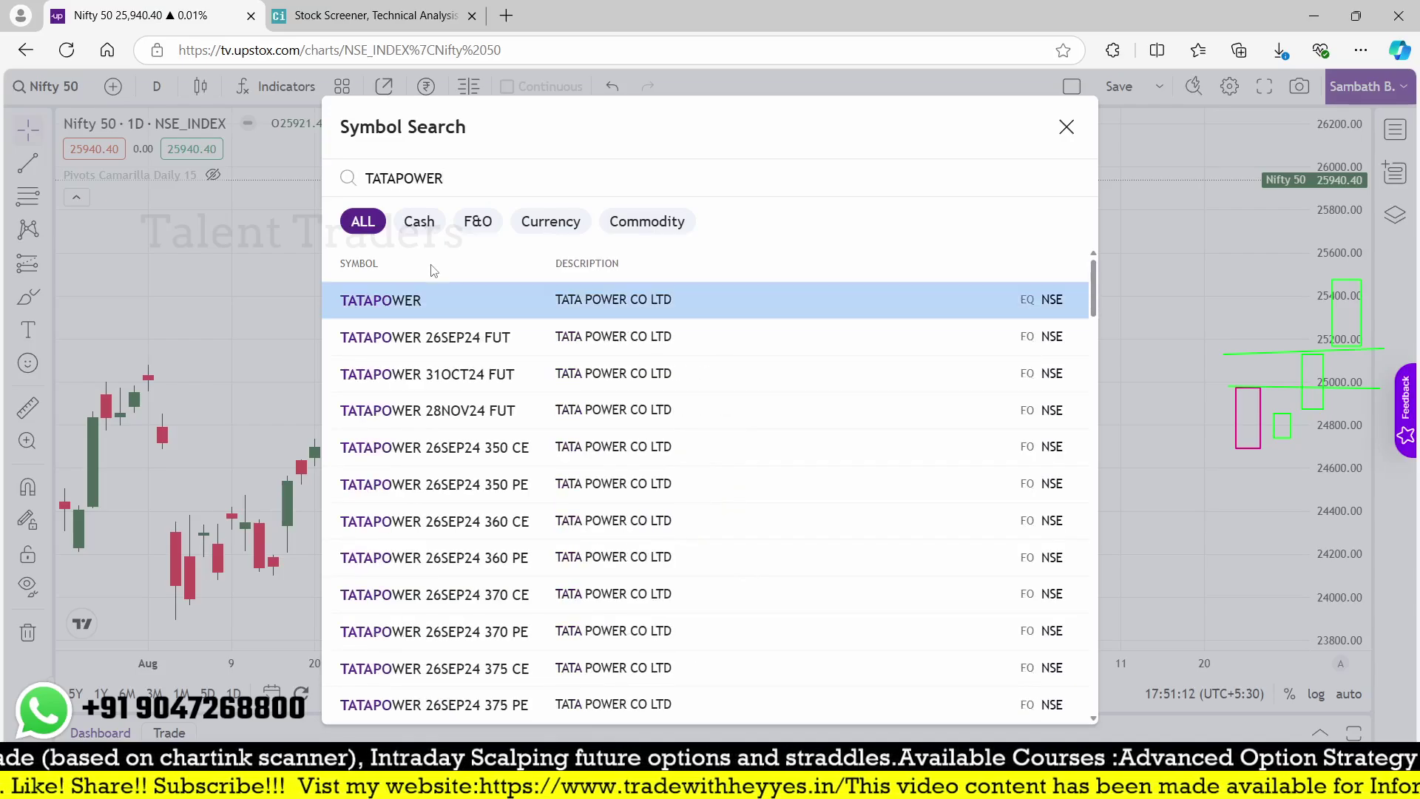
pyautogui.press('Return')
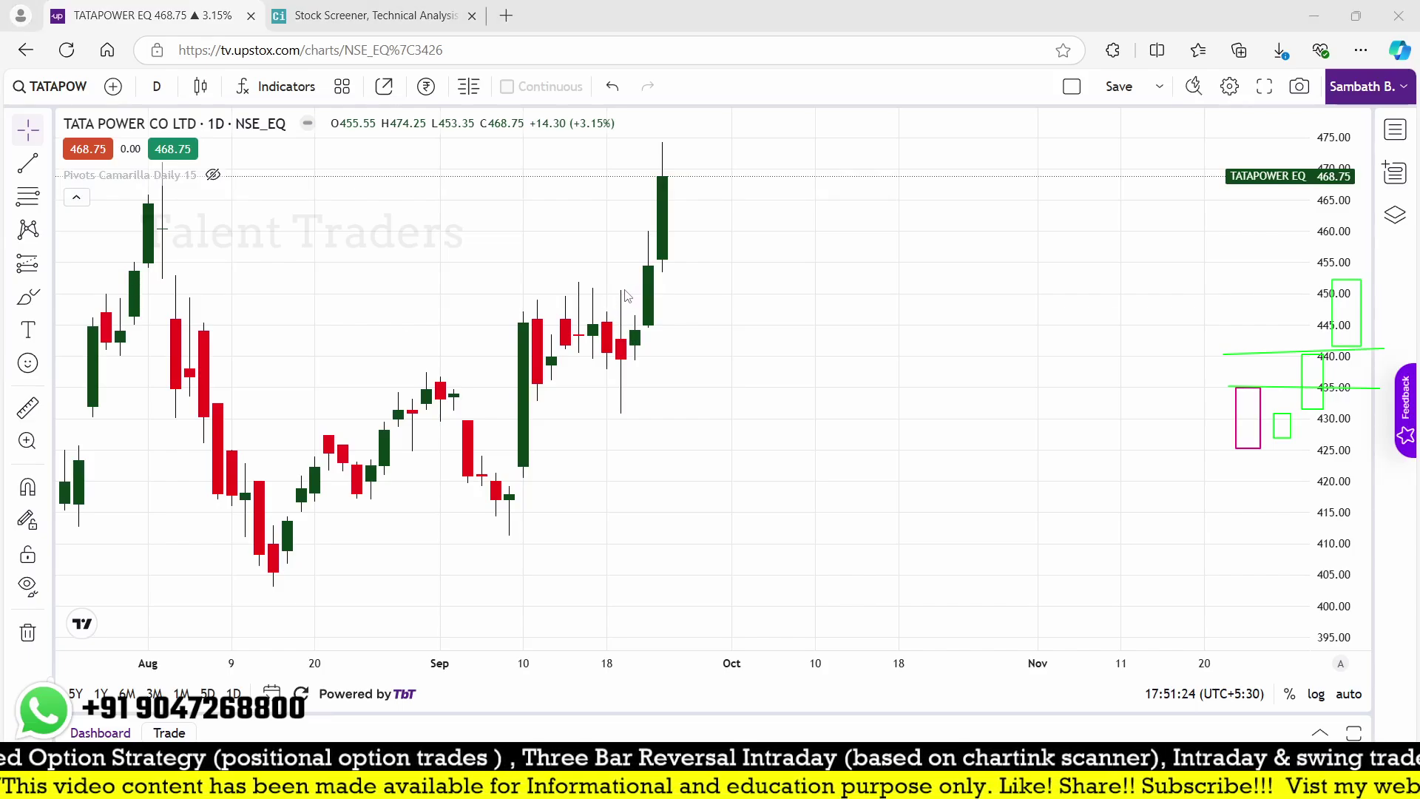
pyautogui.moveTo(622, 292)
pyautogui.mouseDown()
pyautogui.moveTo(788, 293)
pyautogui.moveTo(874, 273)
pyautogui.mouseUp()
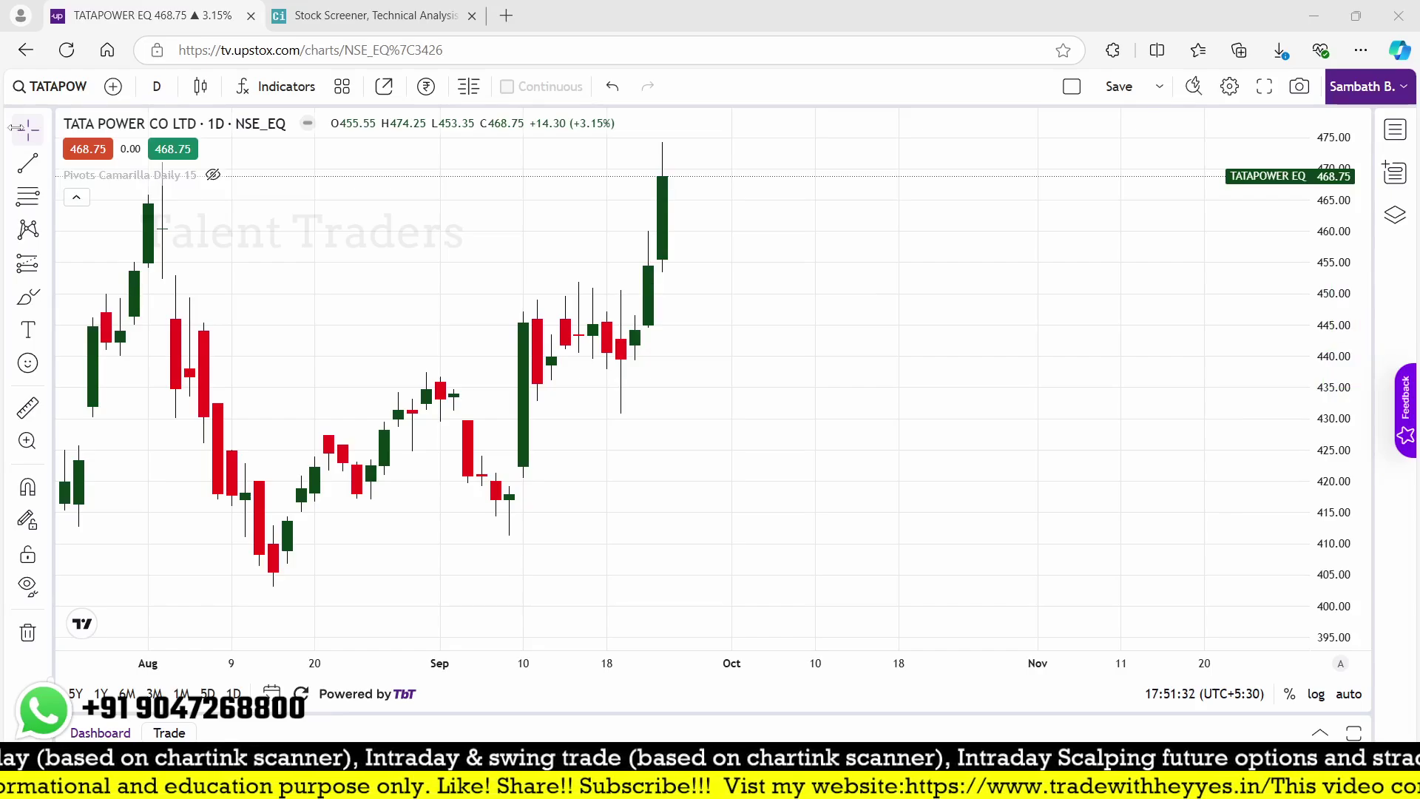
# Step: Return to the Chartink screener and add a filter for Daily High Less than Daily High
pyautogui.click(374, 15)
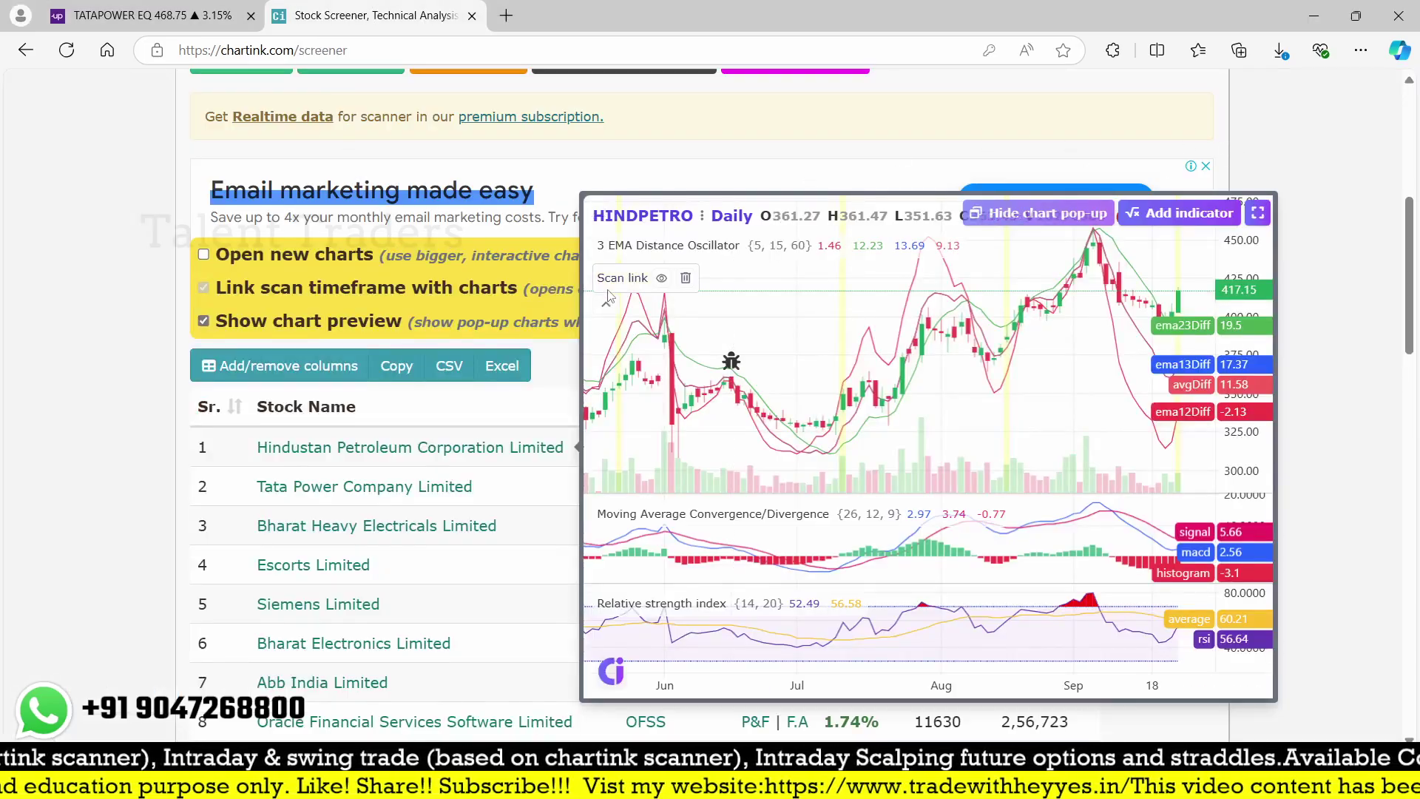
pyautogui.scroll(5, 606, 295)
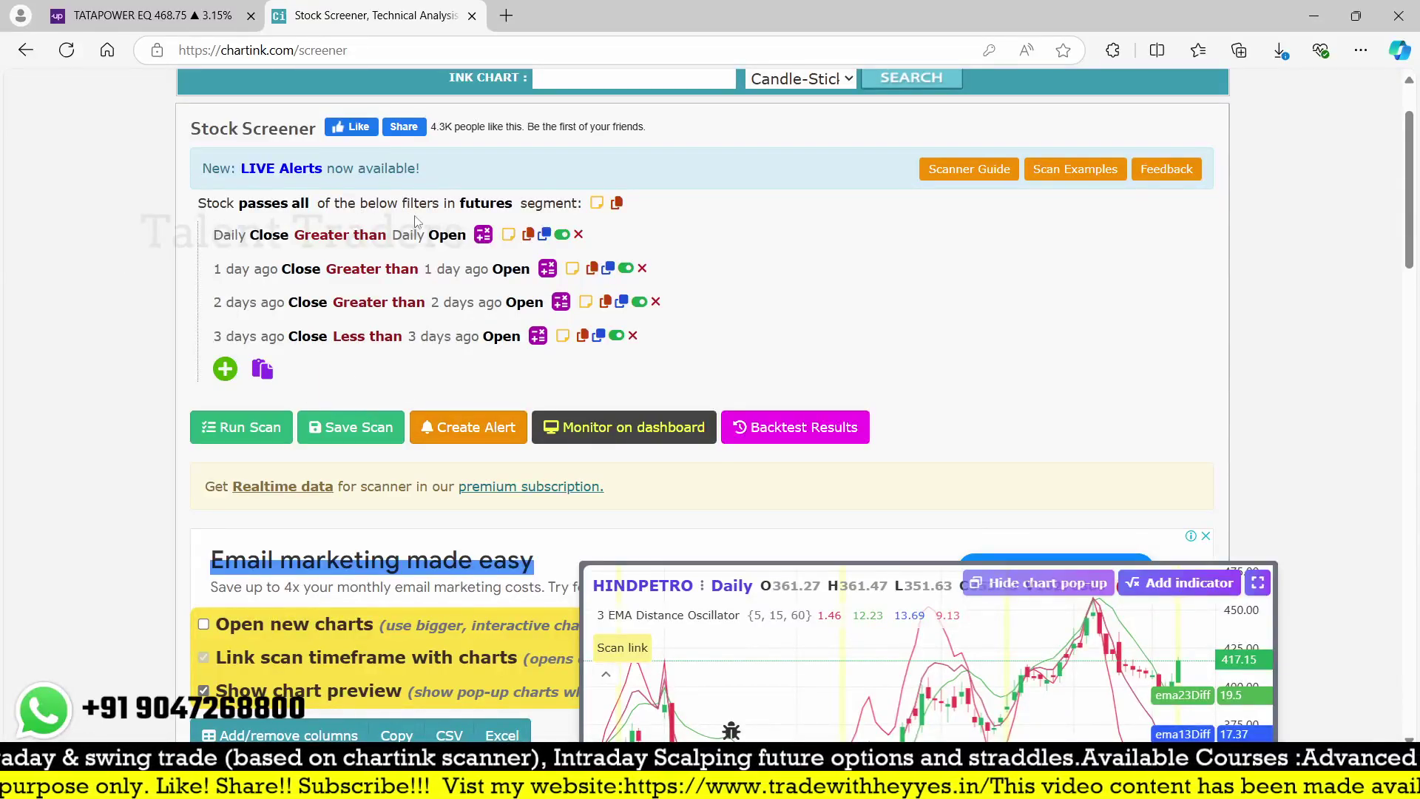
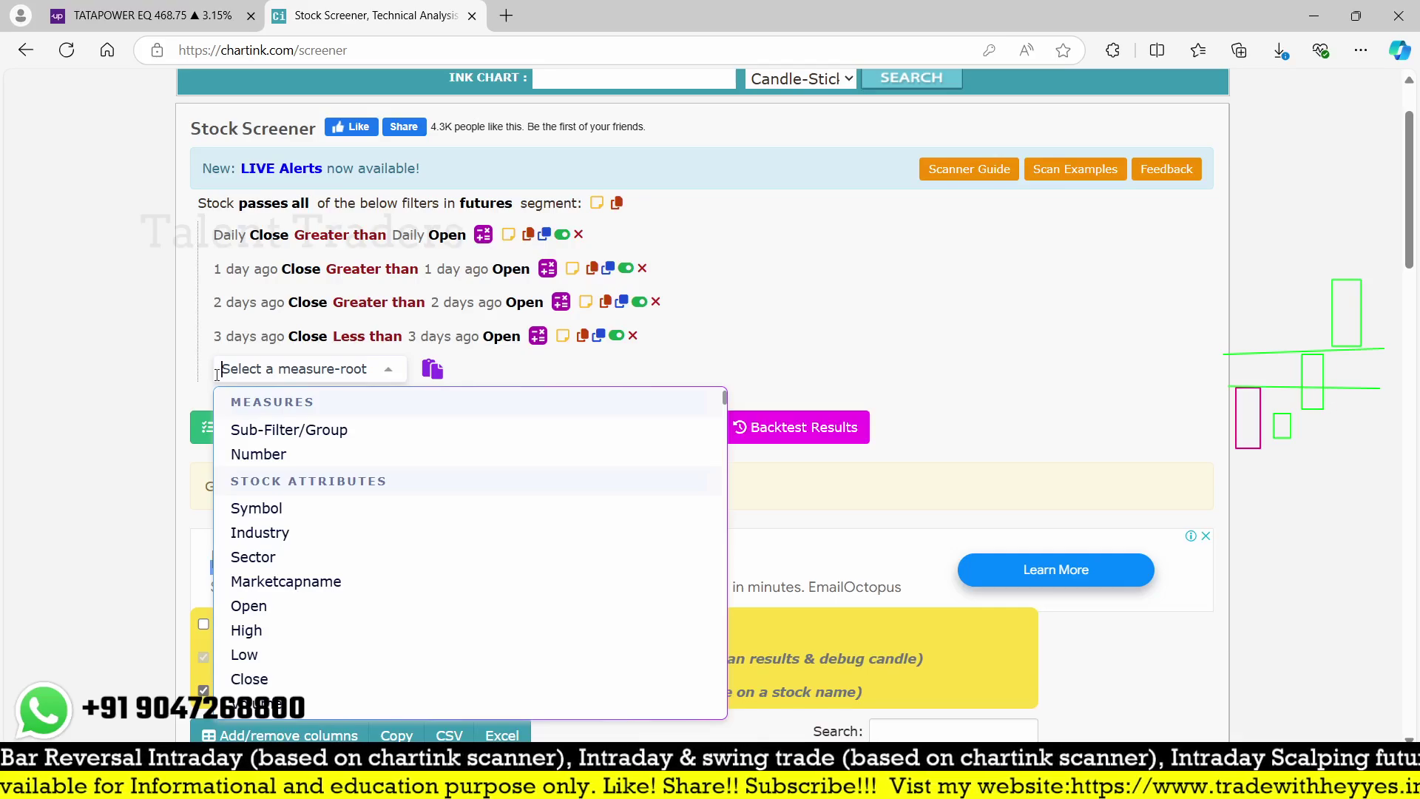
pyautogui.write('high')
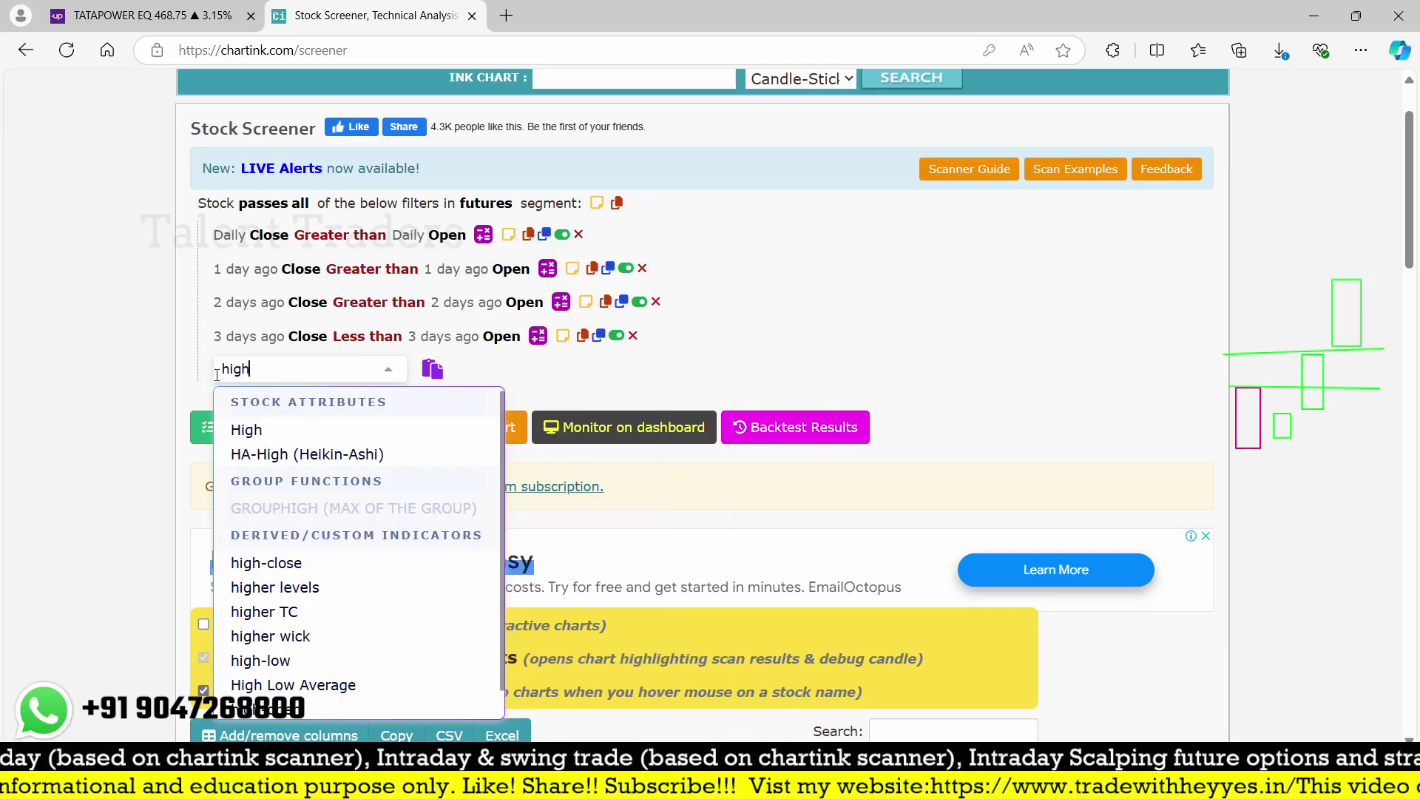
pyautogui.click(296, 428)
pyautogui.write('les')
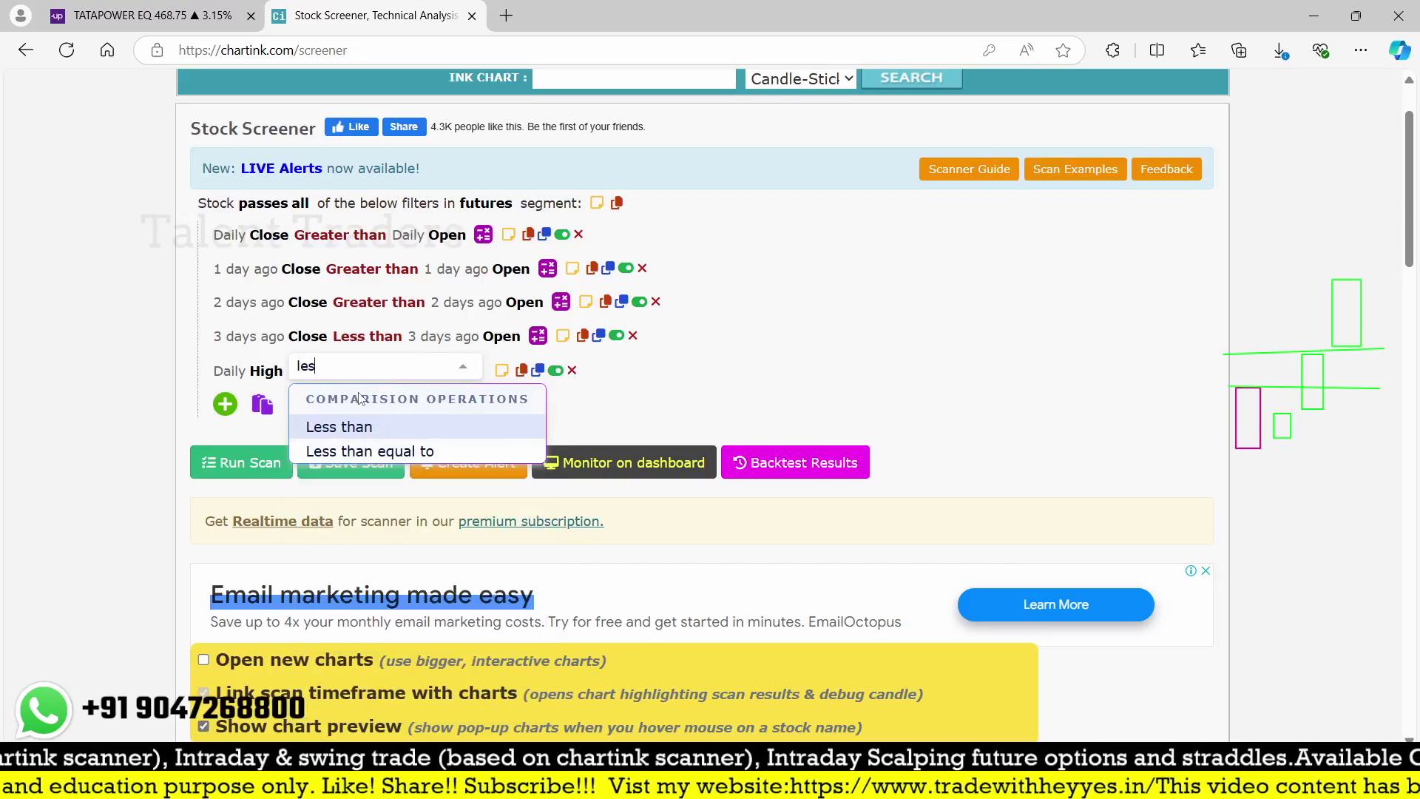
pyautogui.click(323, 429)
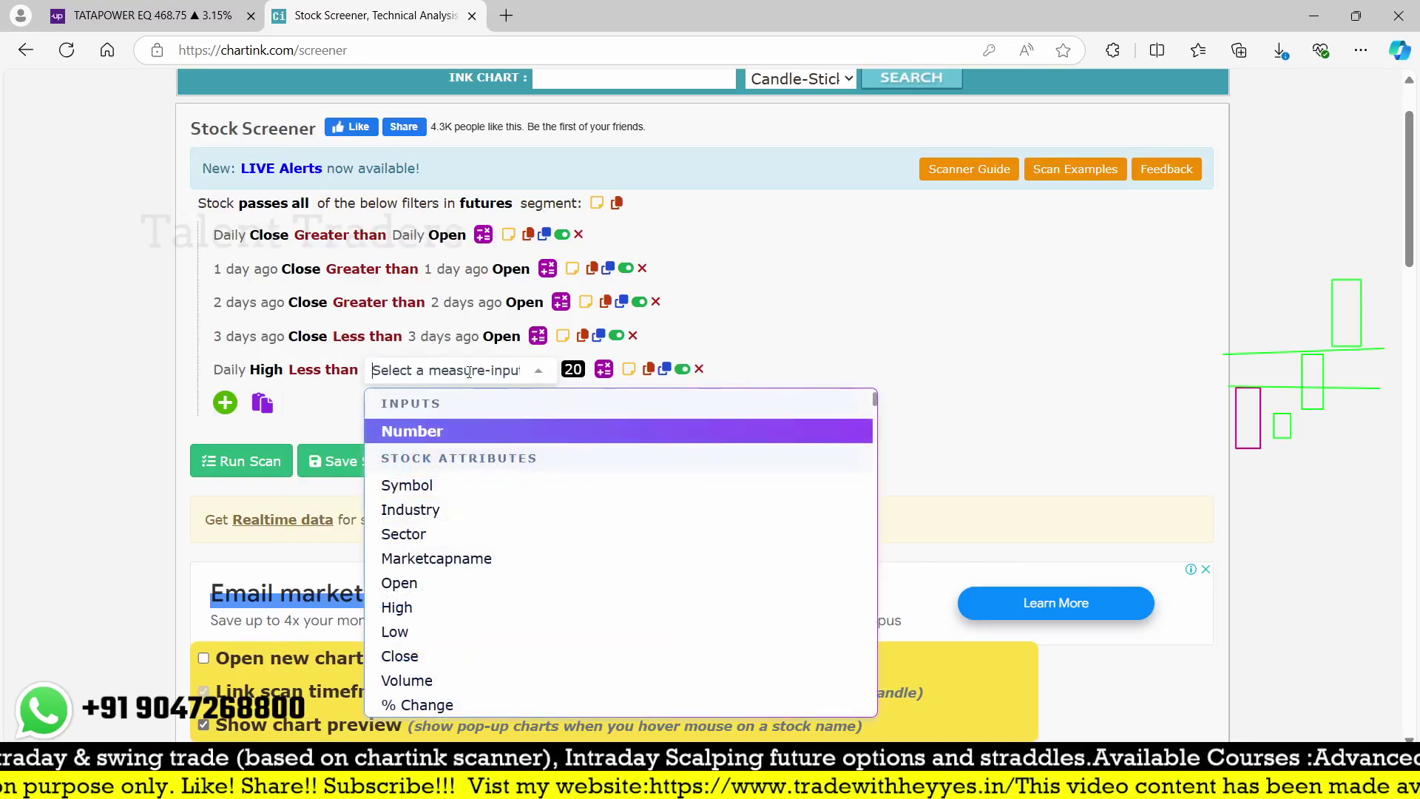
pyautogui.write('high')
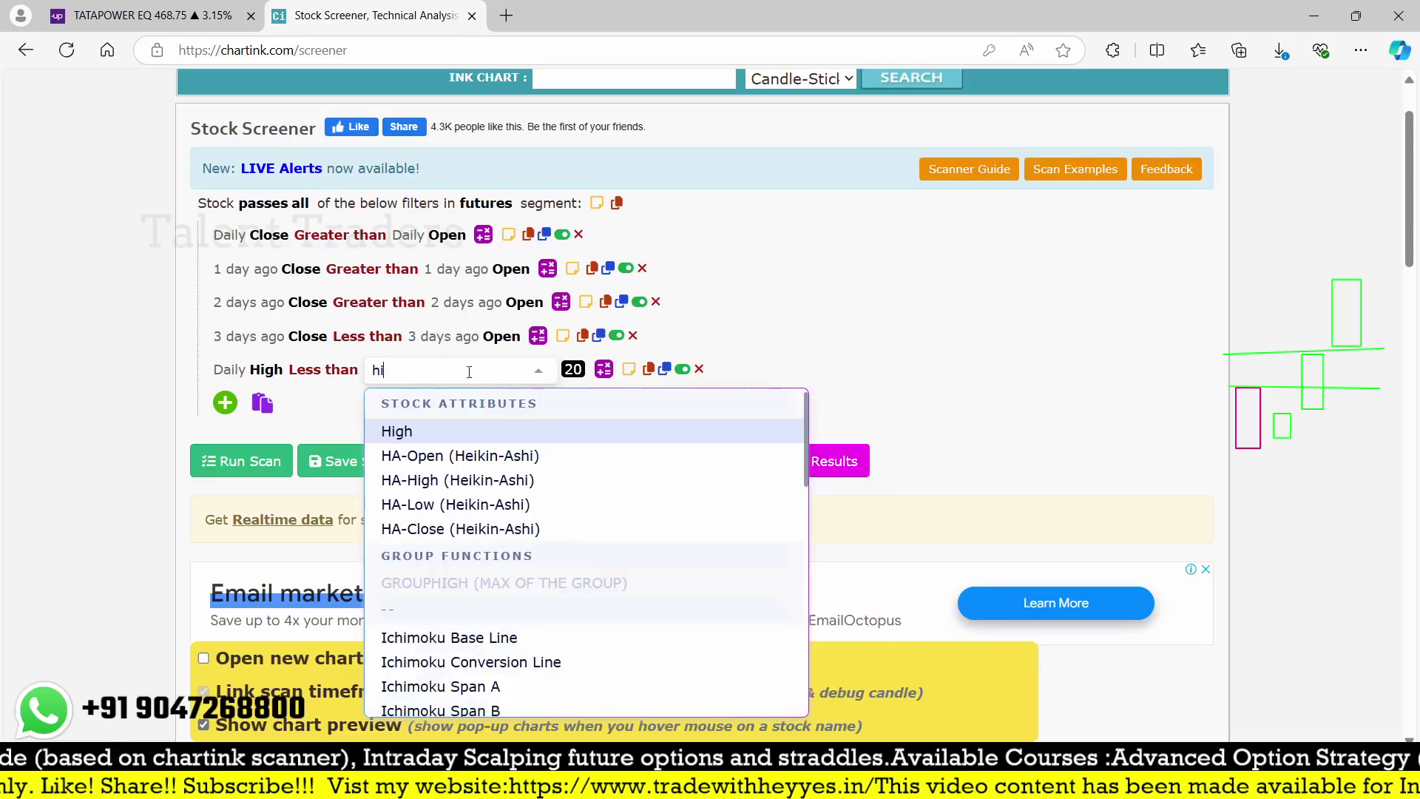
pyautogui.click(452, 429)
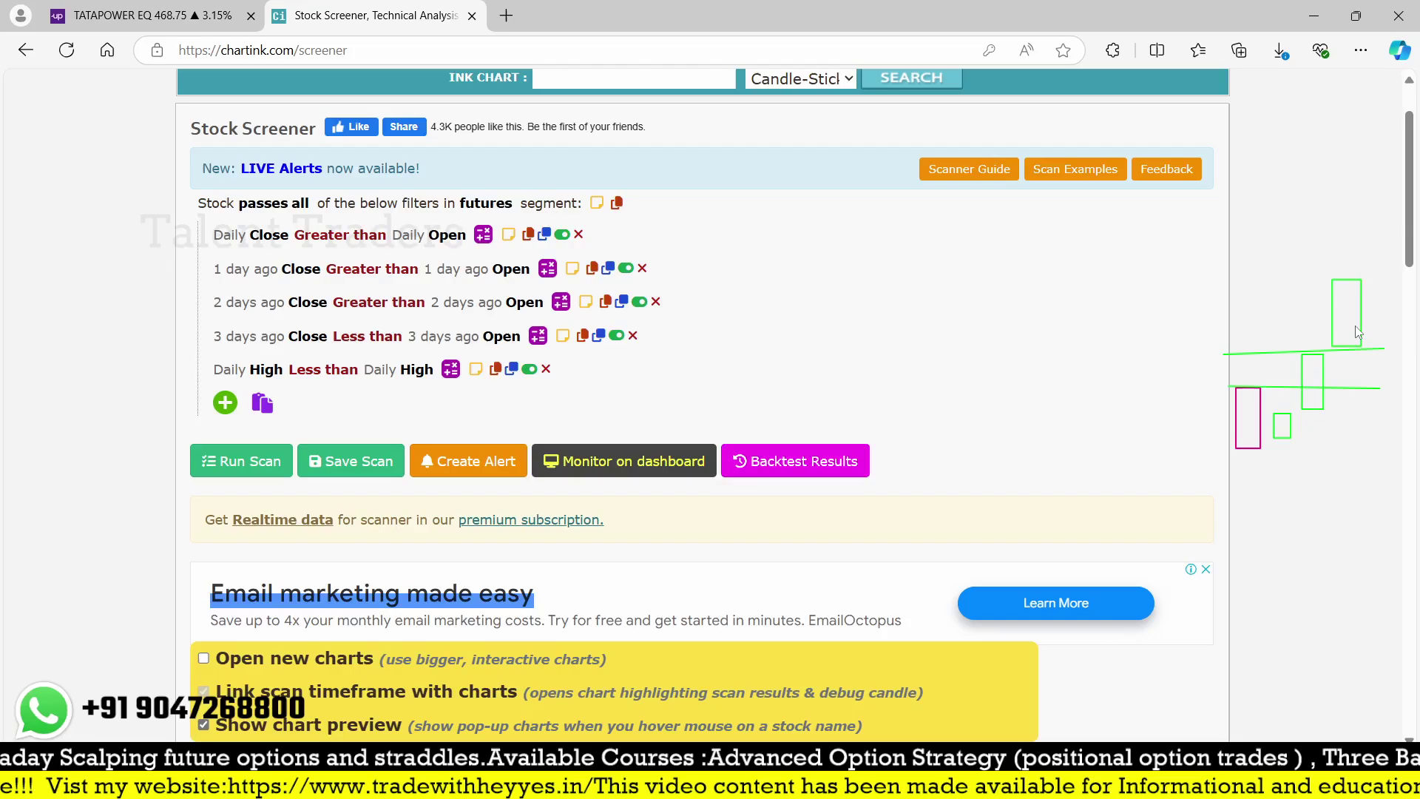
# Step: Set the offsets of the High Less than High filter to 2 days ago for the first measure and 3 days ago for the second
pyautogui.click(226, 370)
pyautogui.click(252, 490)
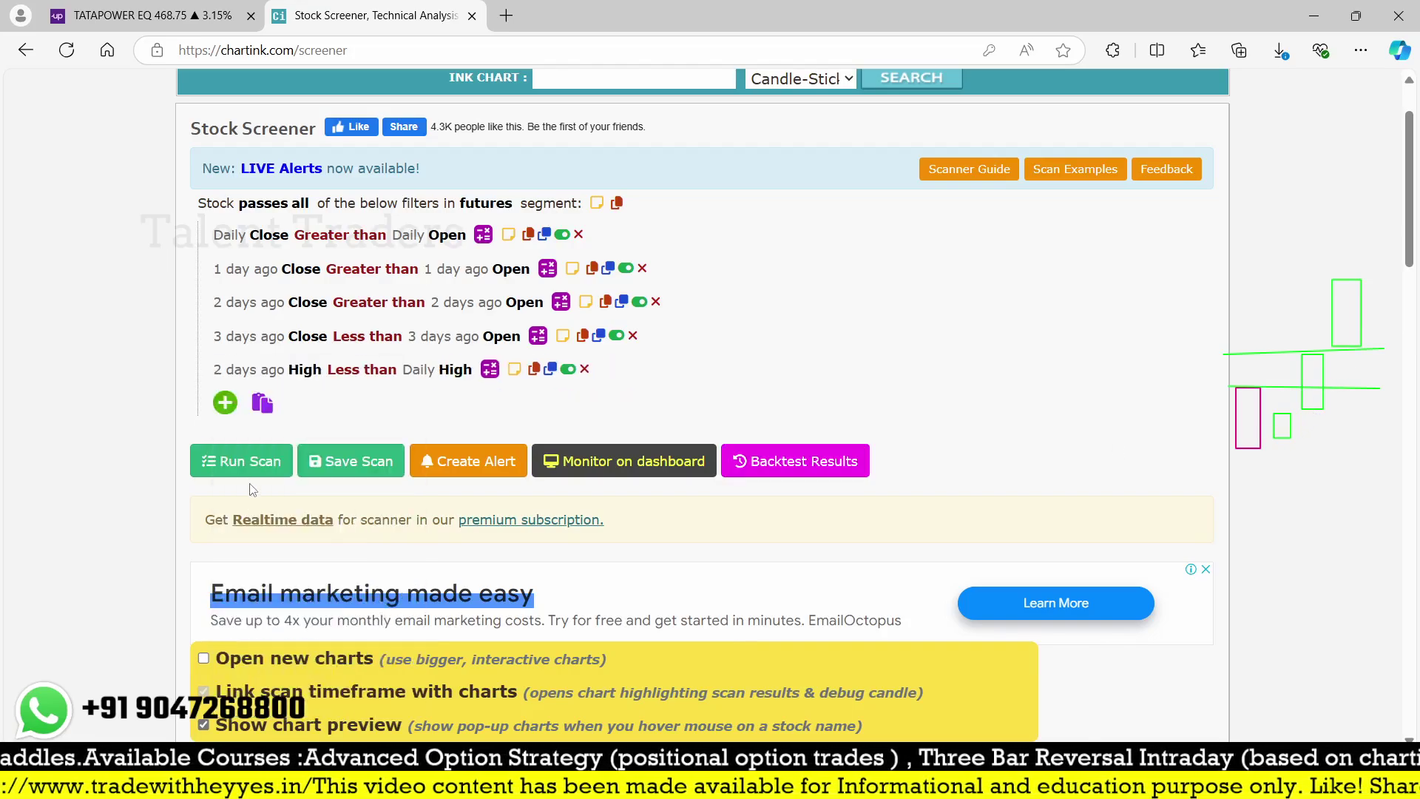
pyautogui.click(419, 371)
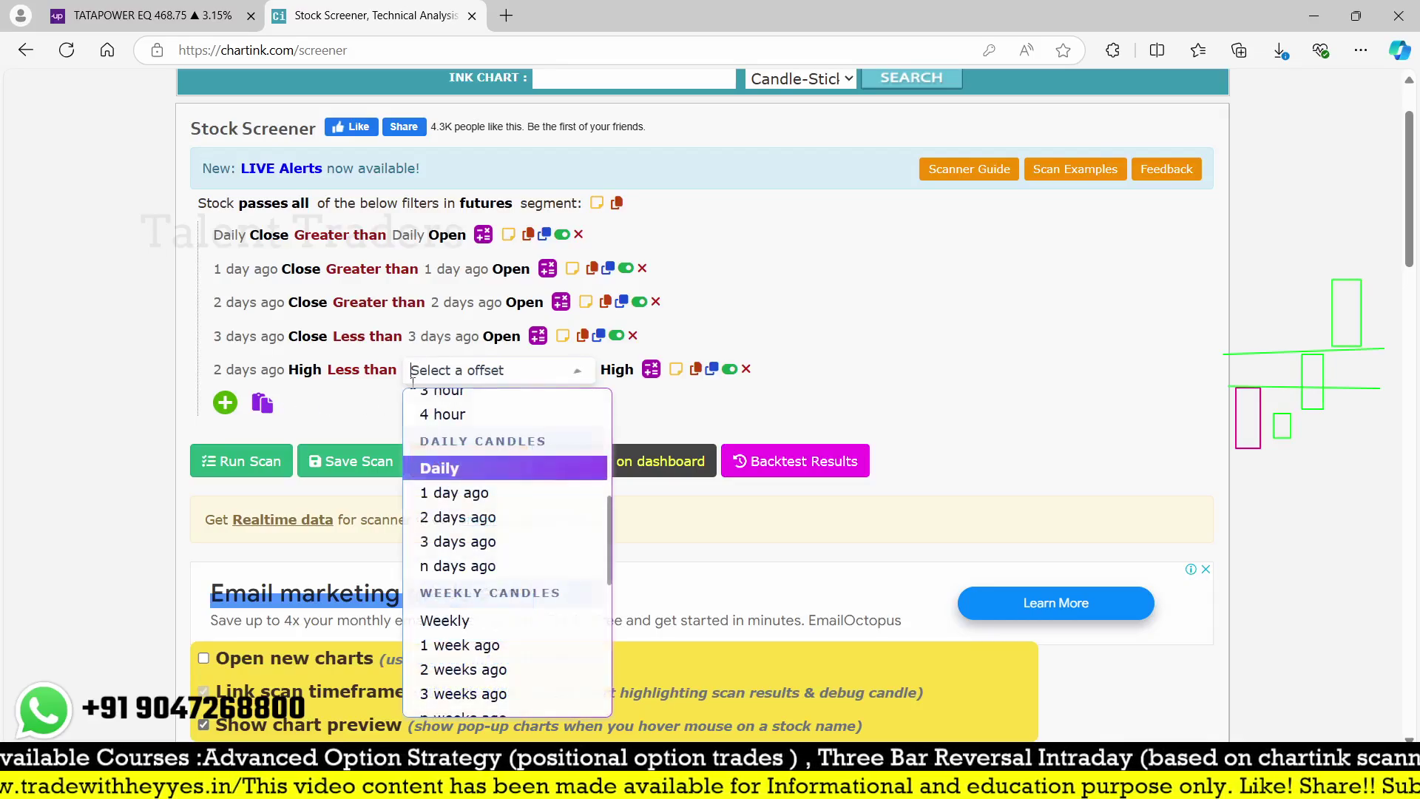
pyautogui.click(446, 540)
# Step: Duplicate the 2 days ago High filter and change the copy's comparison to Greater than
pyautogui.click(590, 369)
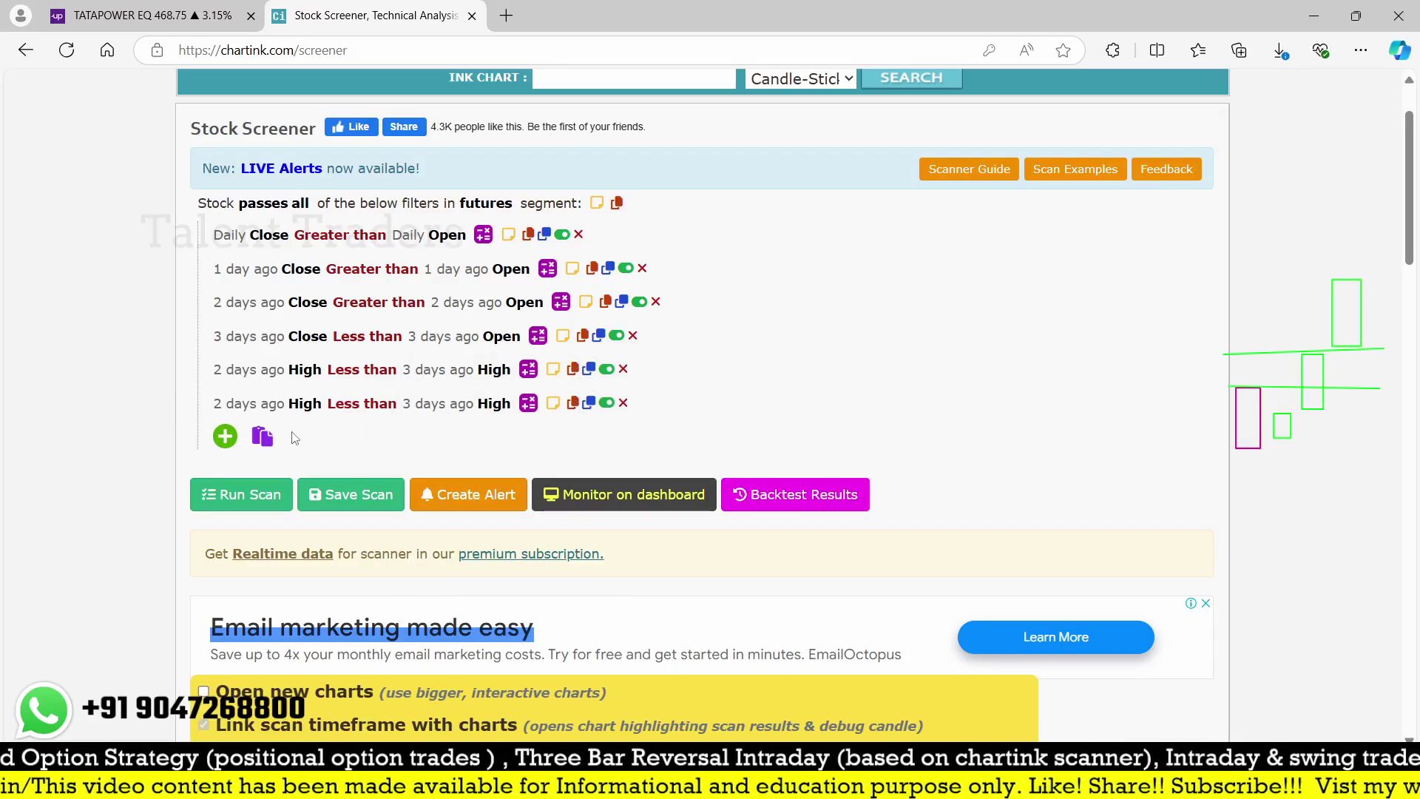
pyautogui.click(345, 404)
pyautogui.write('gt')
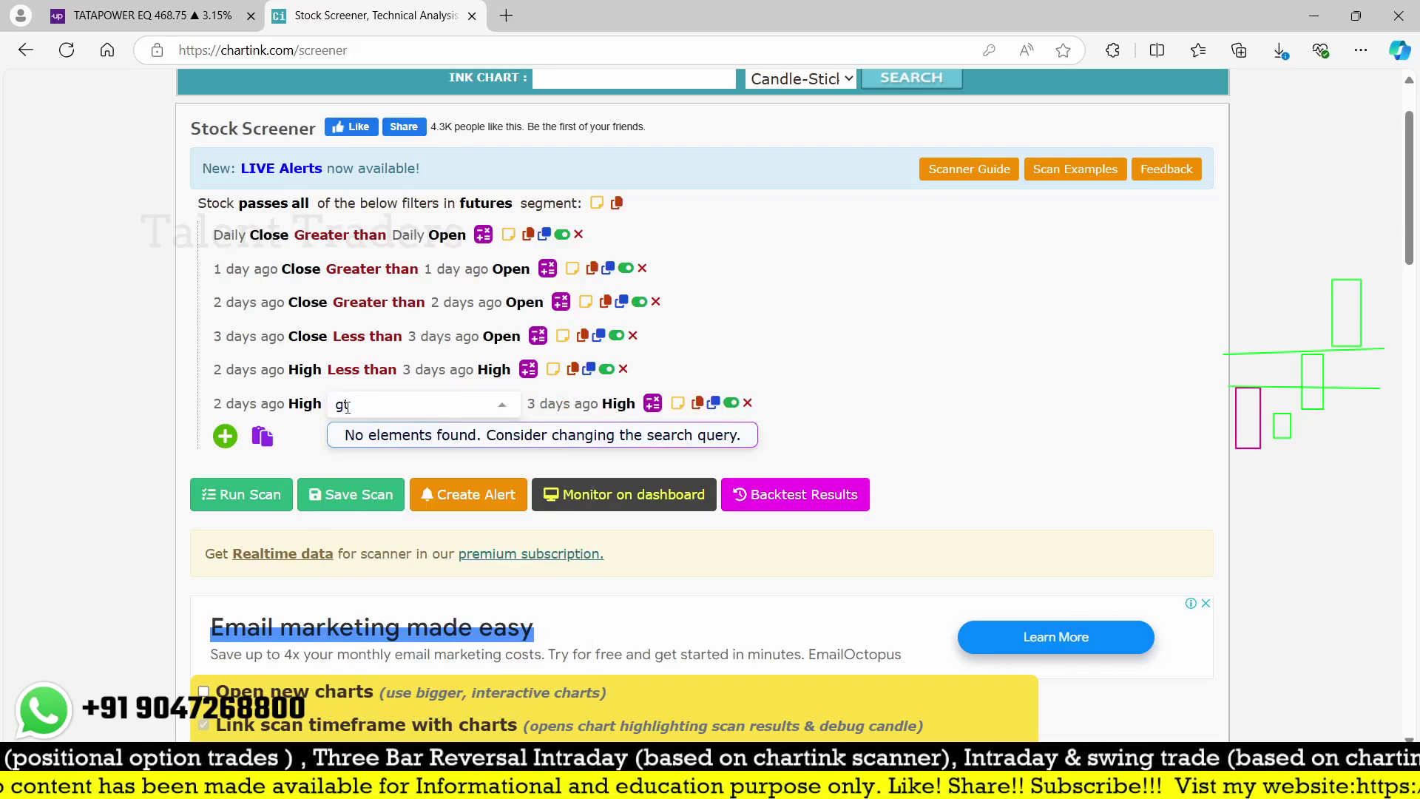
pyautogui.press('BackSpace')
pyautogui.write('re')
pyautogui.click(396, 466)
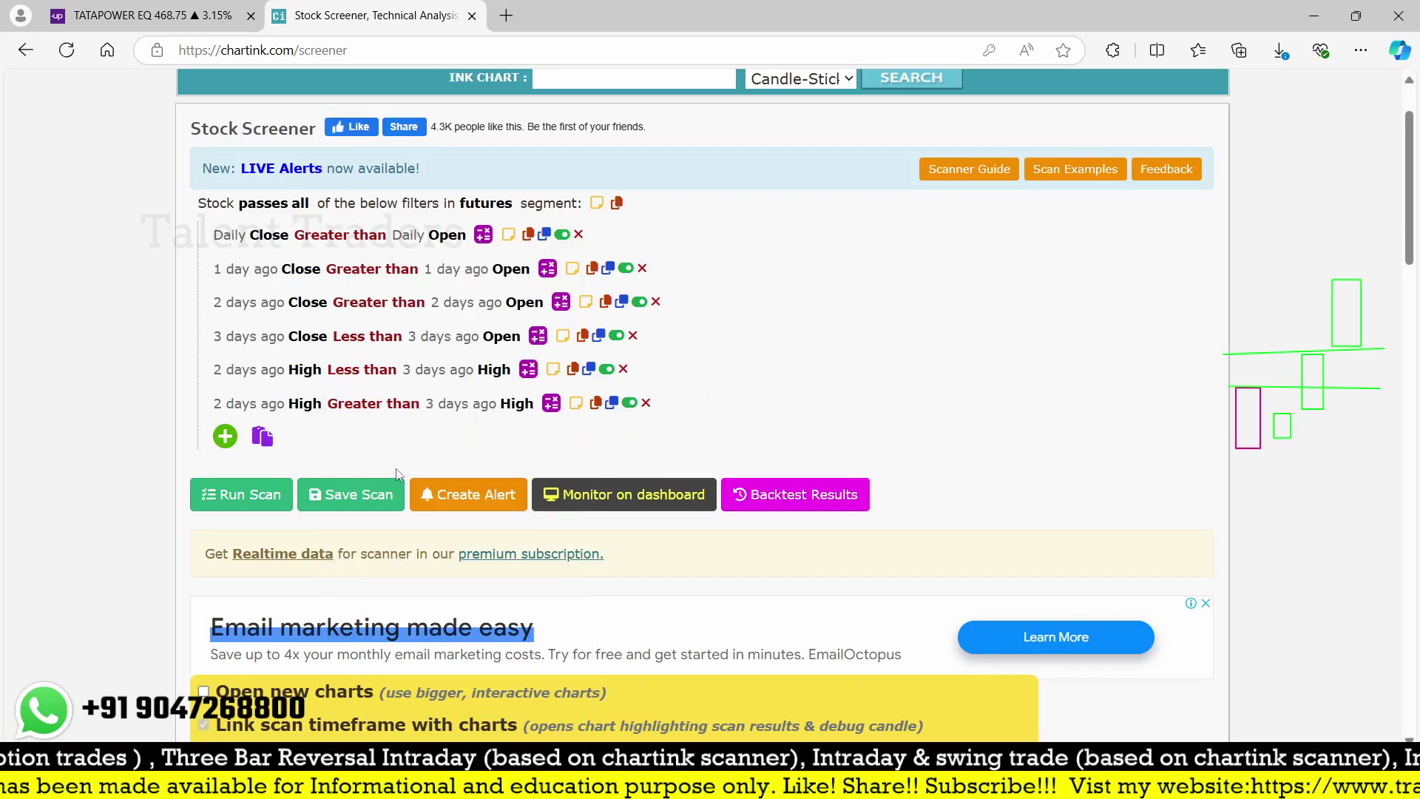
# Step: Change both measures of the duplicated filter to Low, giving 2 days ago Low Greater than 3 days ago Low
pyautogui.click(301, 404)
pyautogui.click(319, 494)
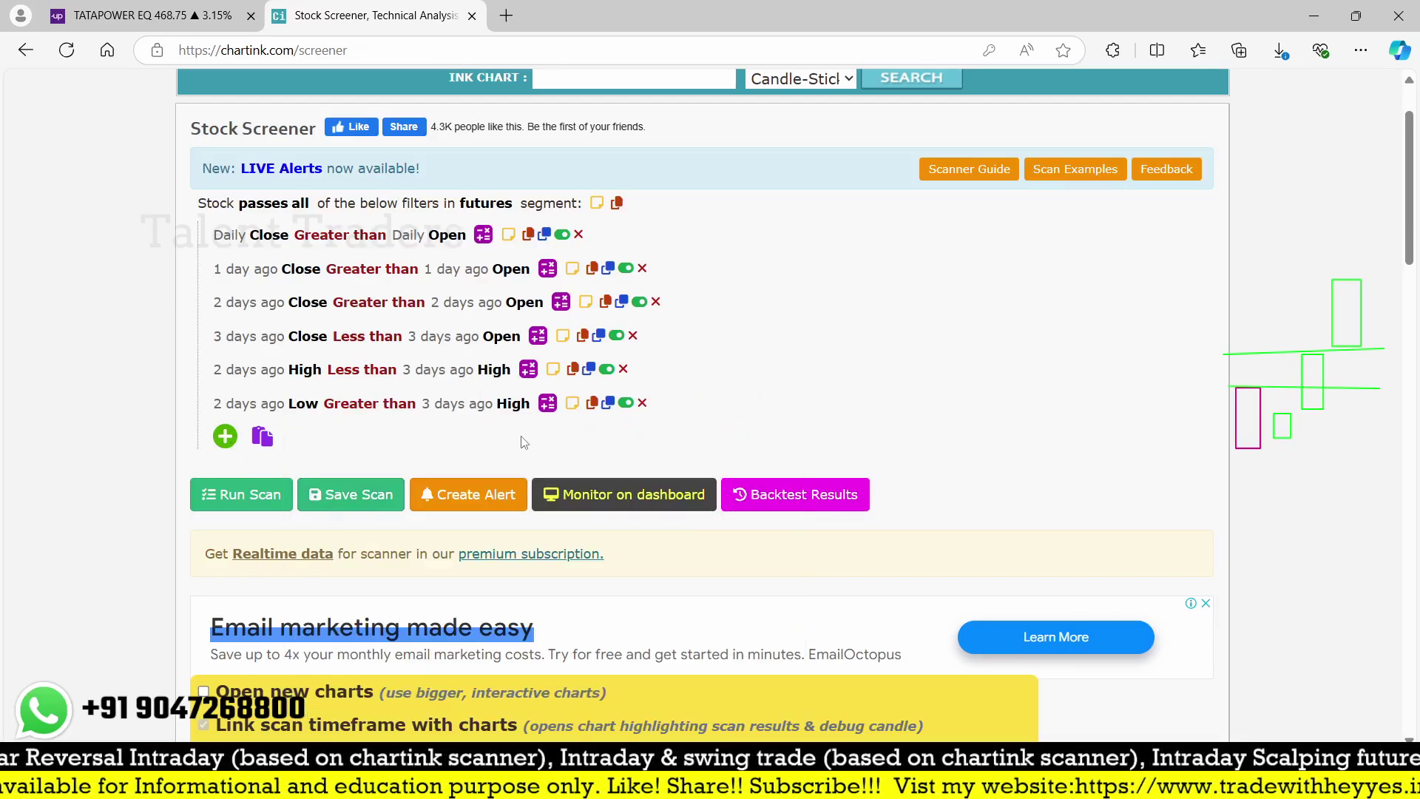
pyautogui.click(464, 404)
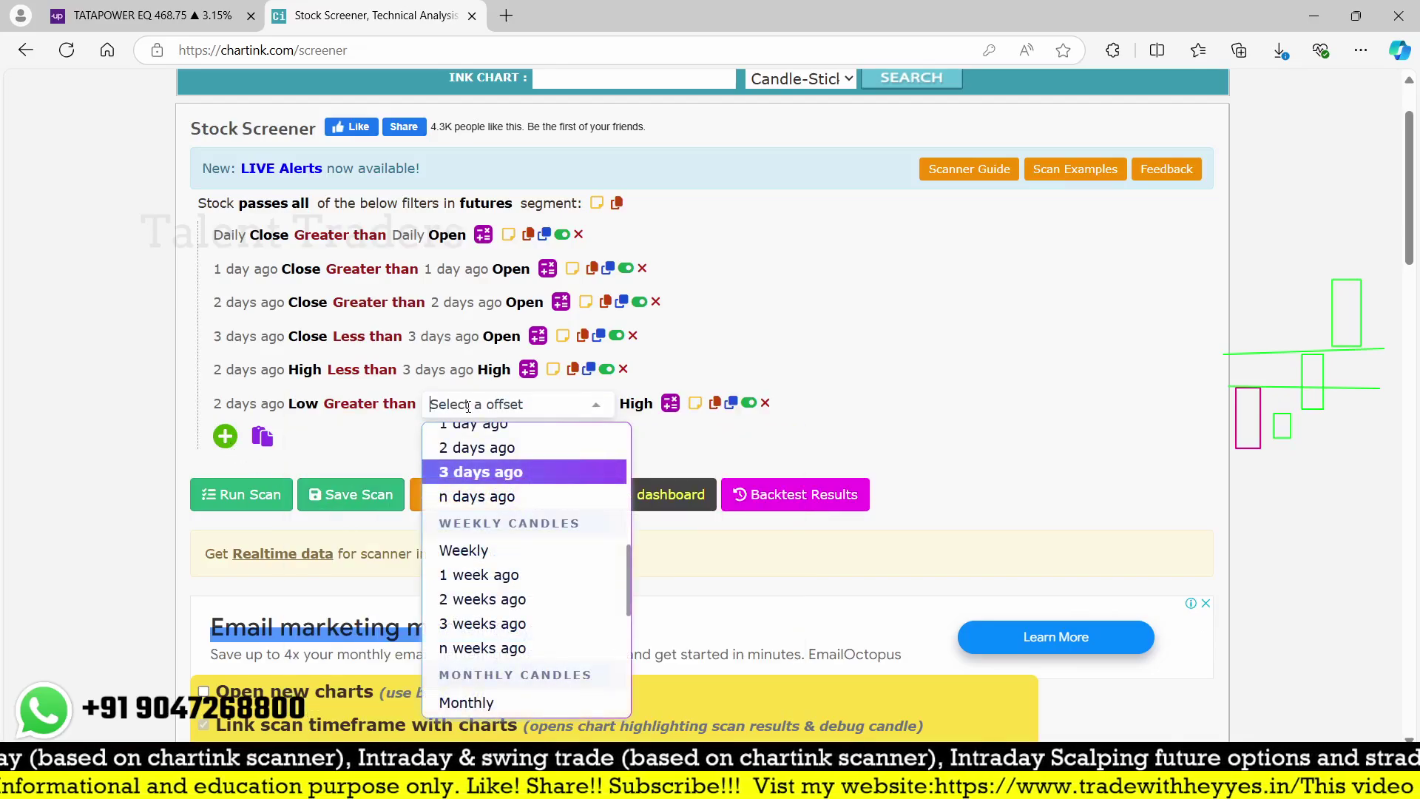
pyautogui.click(393, 442)
pyautogui.click(524, 403)
pyautogui.write('low')
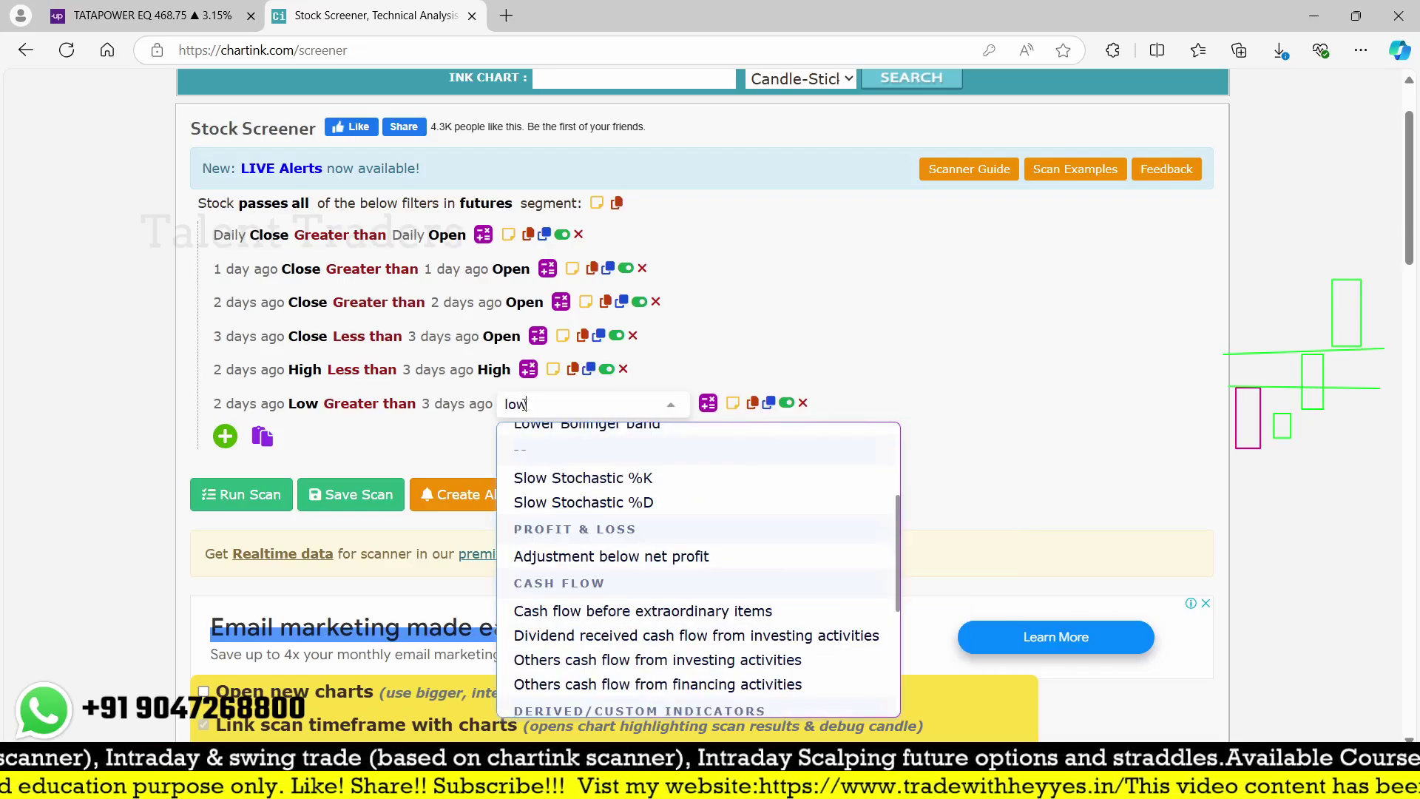
pyautogui.scroll(5, 548, 495)
pyautogui.click(528, 465)
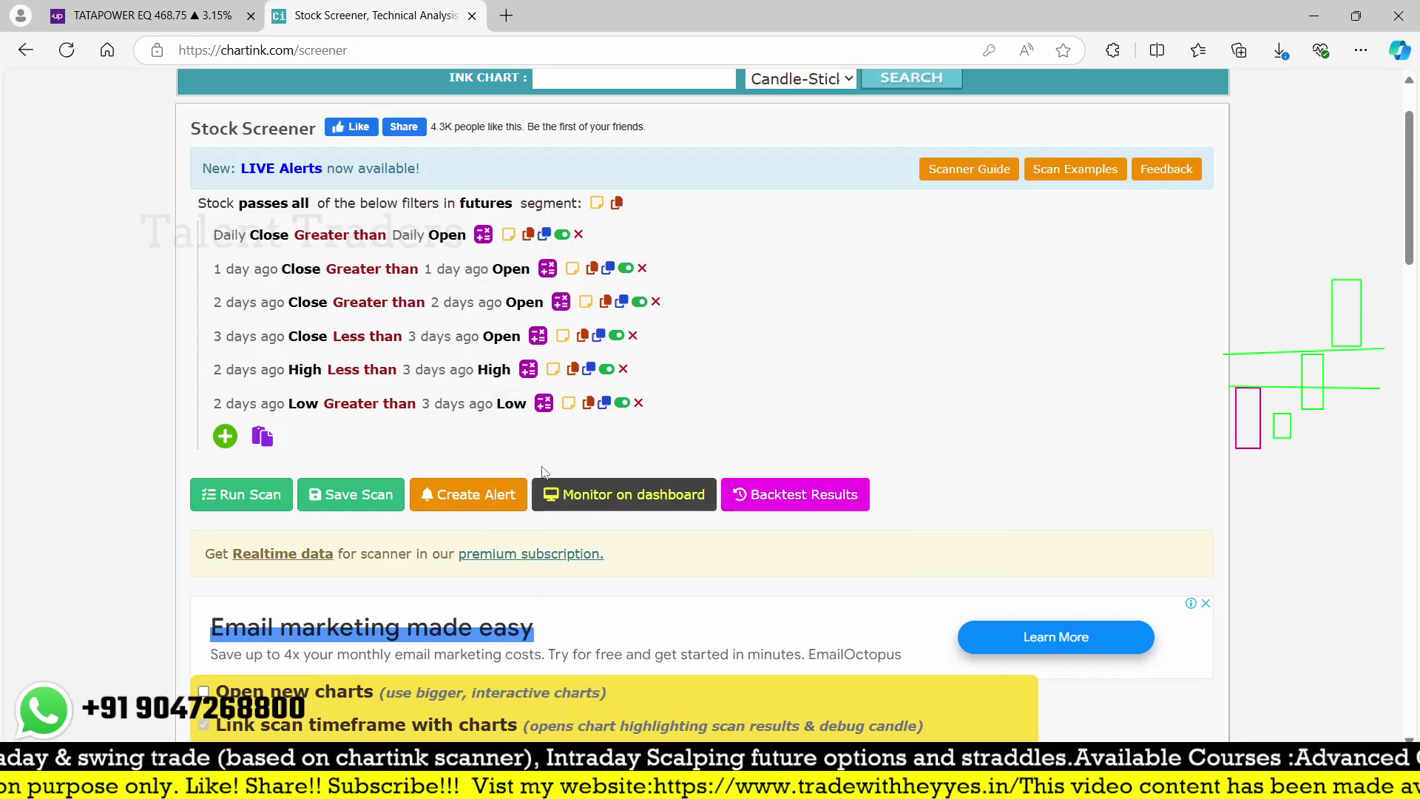
# Step: Go through the stock list, switch to the Upstox chart and open the ESCORTS equity chart to inspect its recent candles
pyautogui.scroll(-1, 753, 373)
pyautogui.scroll(-5, 753, 374)
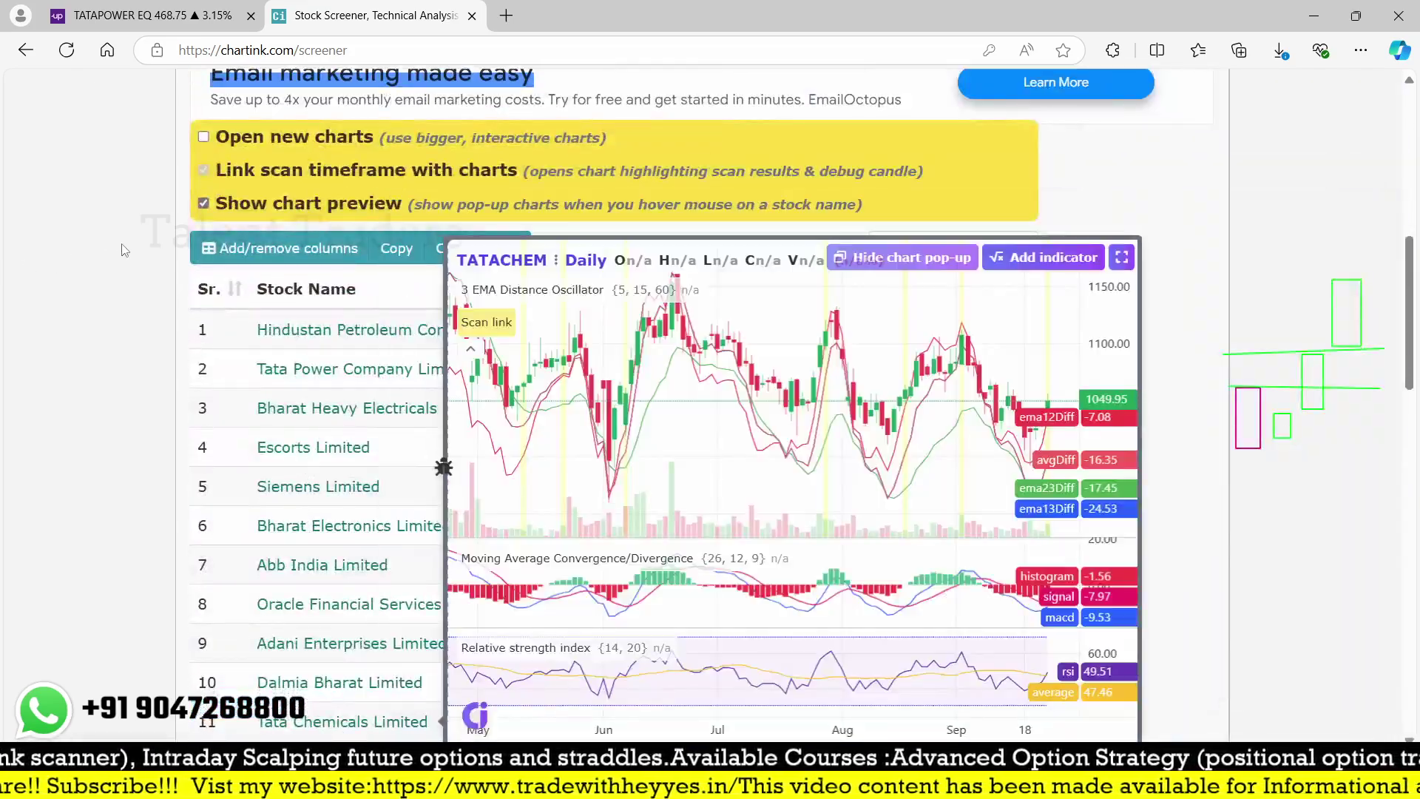
pyautogui.click(191, 27)
pyautogui.write('e')
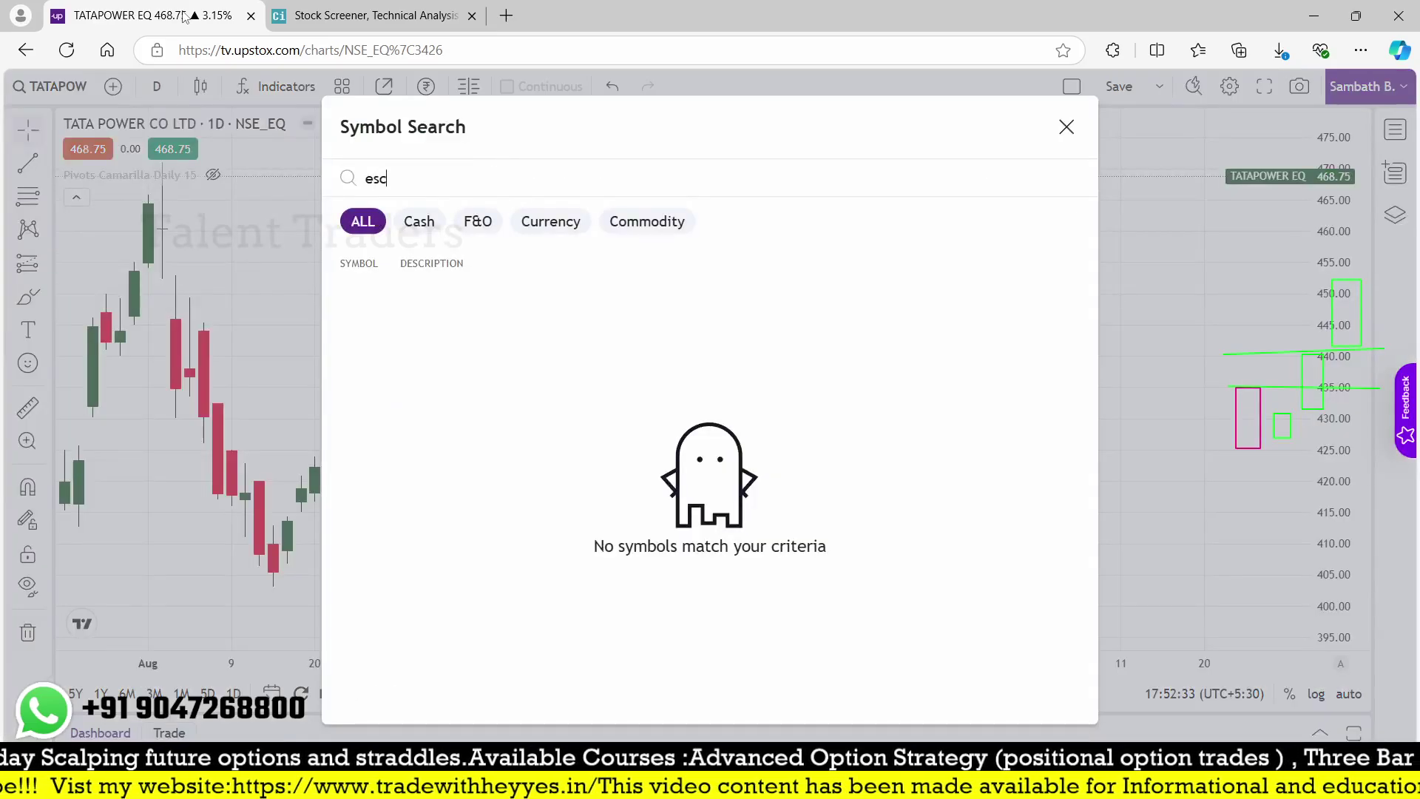
pyautogui.write('sc')
pyautogui.click(523, 311)
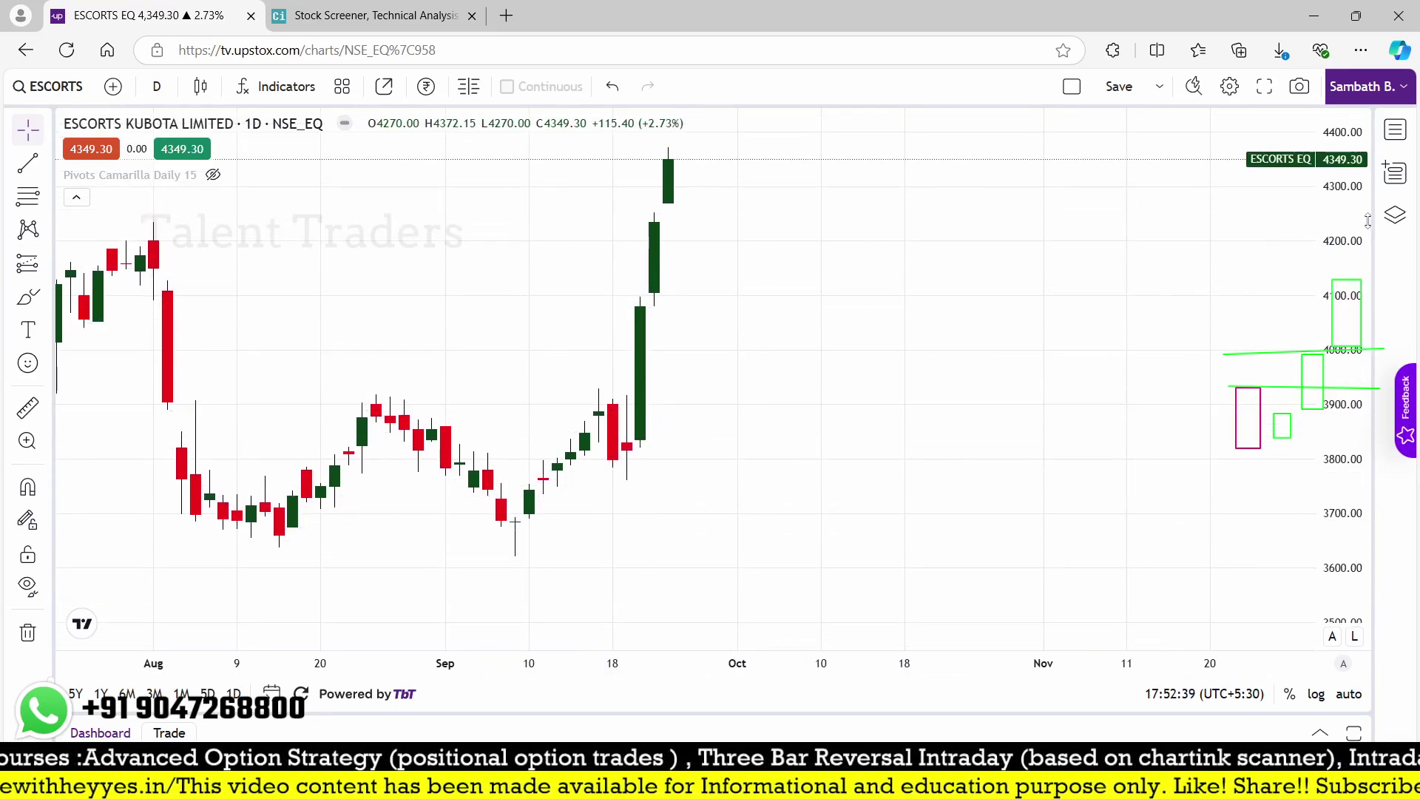
pyautogui.moveTo(1368, 222); pyautogui.dragTo(1367, 255)
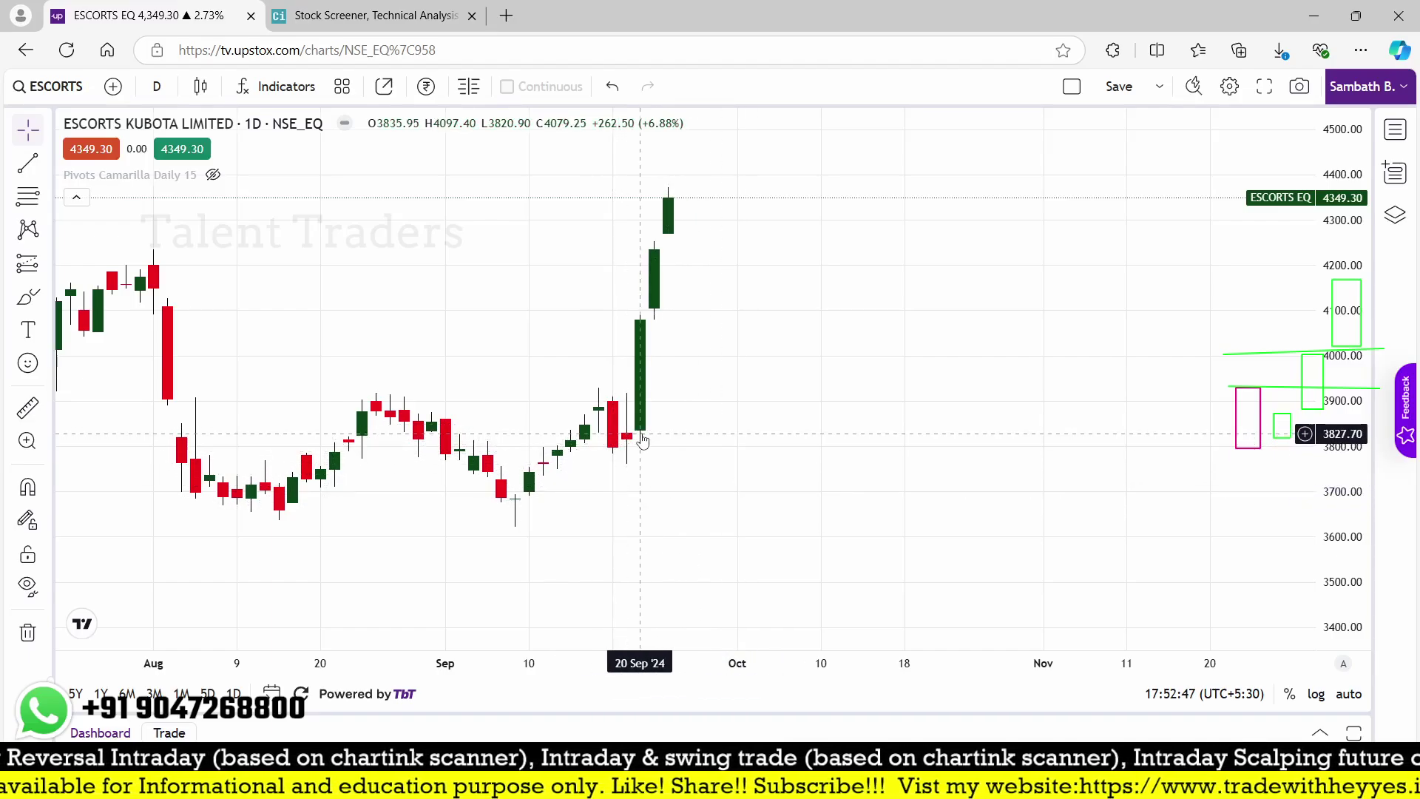
# Step: Return to the Chartink screener, run the scan with the six filters and look through the matching stocks
pyautogui.click(436, 15)
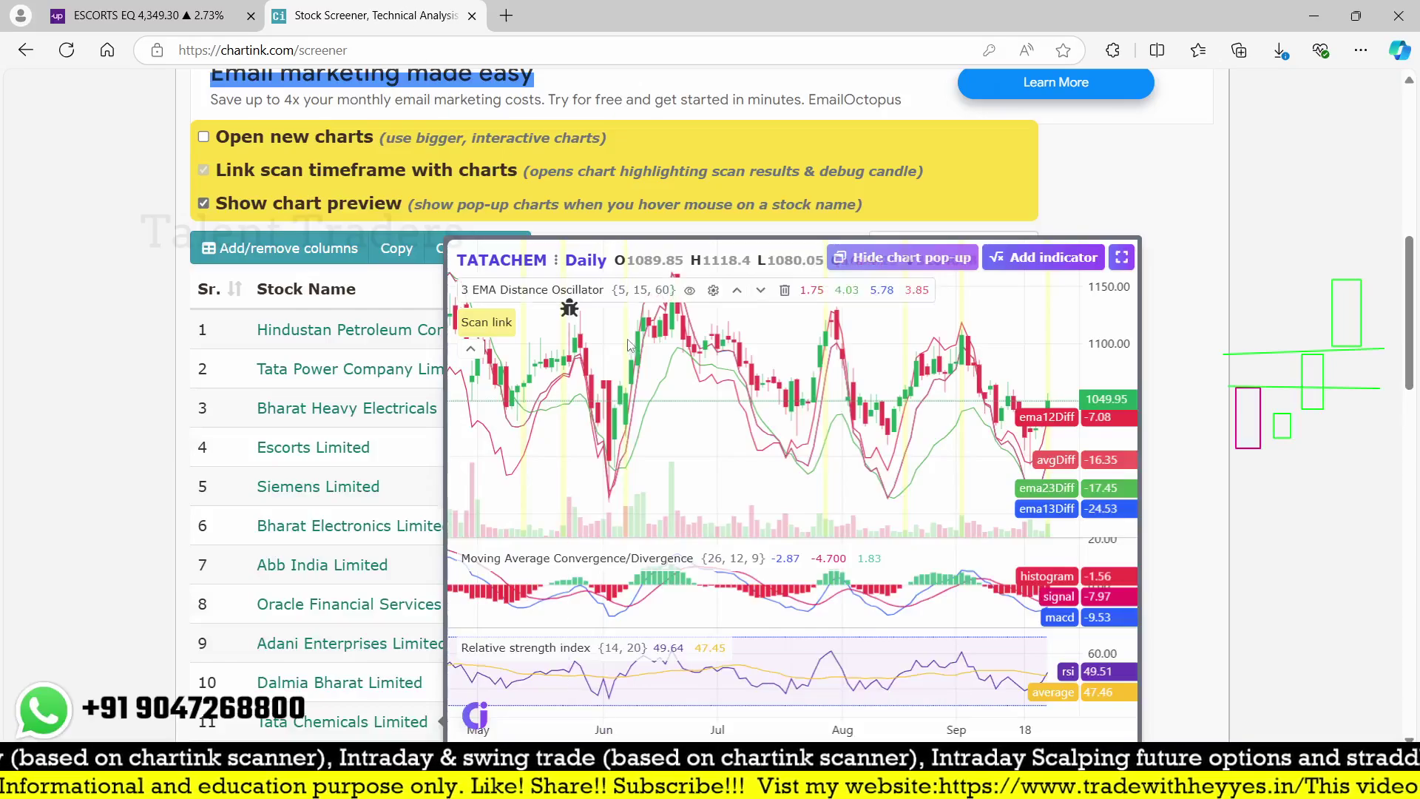
pyautogui.scroll(4, 434, 254)
pyautogui.scroll(3, 348, 218)
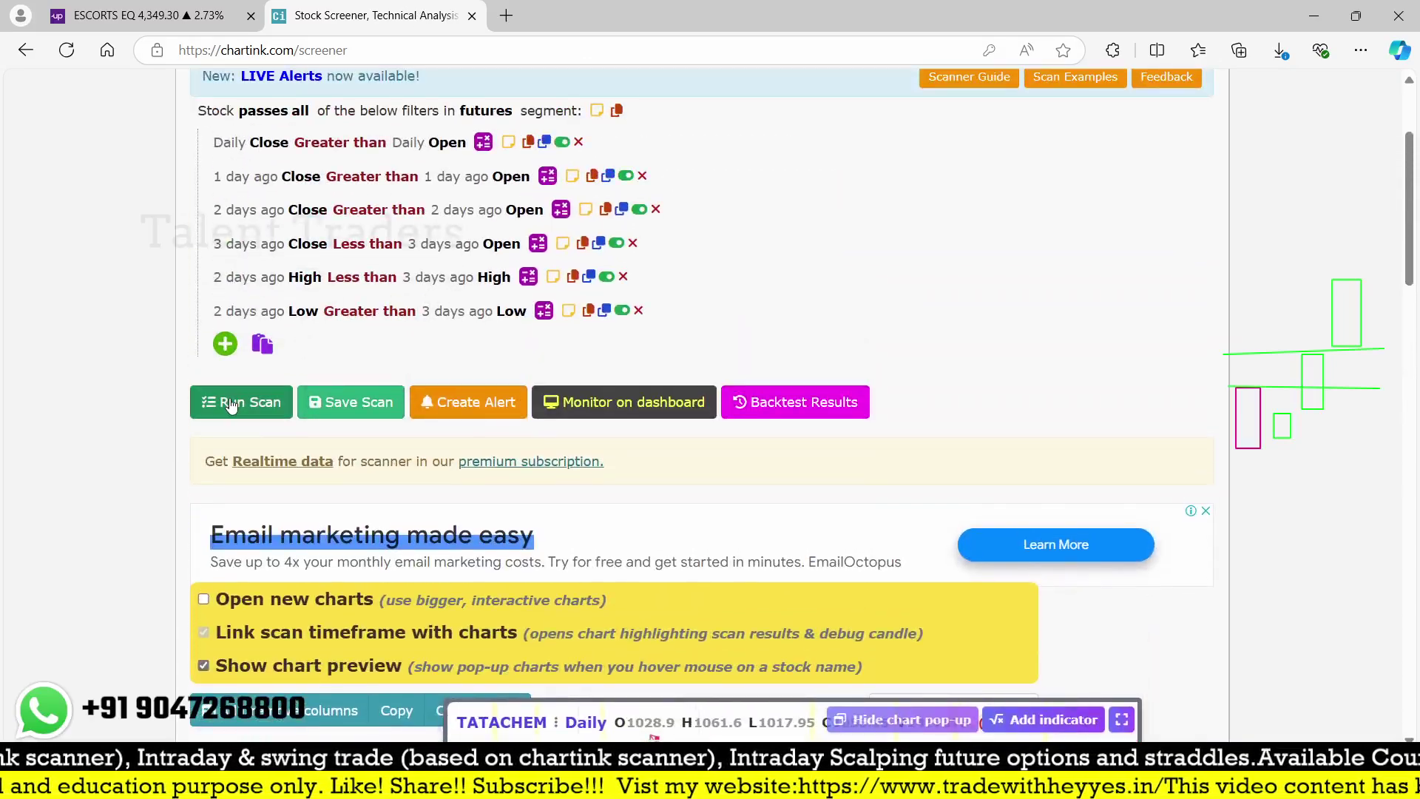
pyautogui.scroll(-6, 877, 342)
pyautogui.moveTo(352, 497)
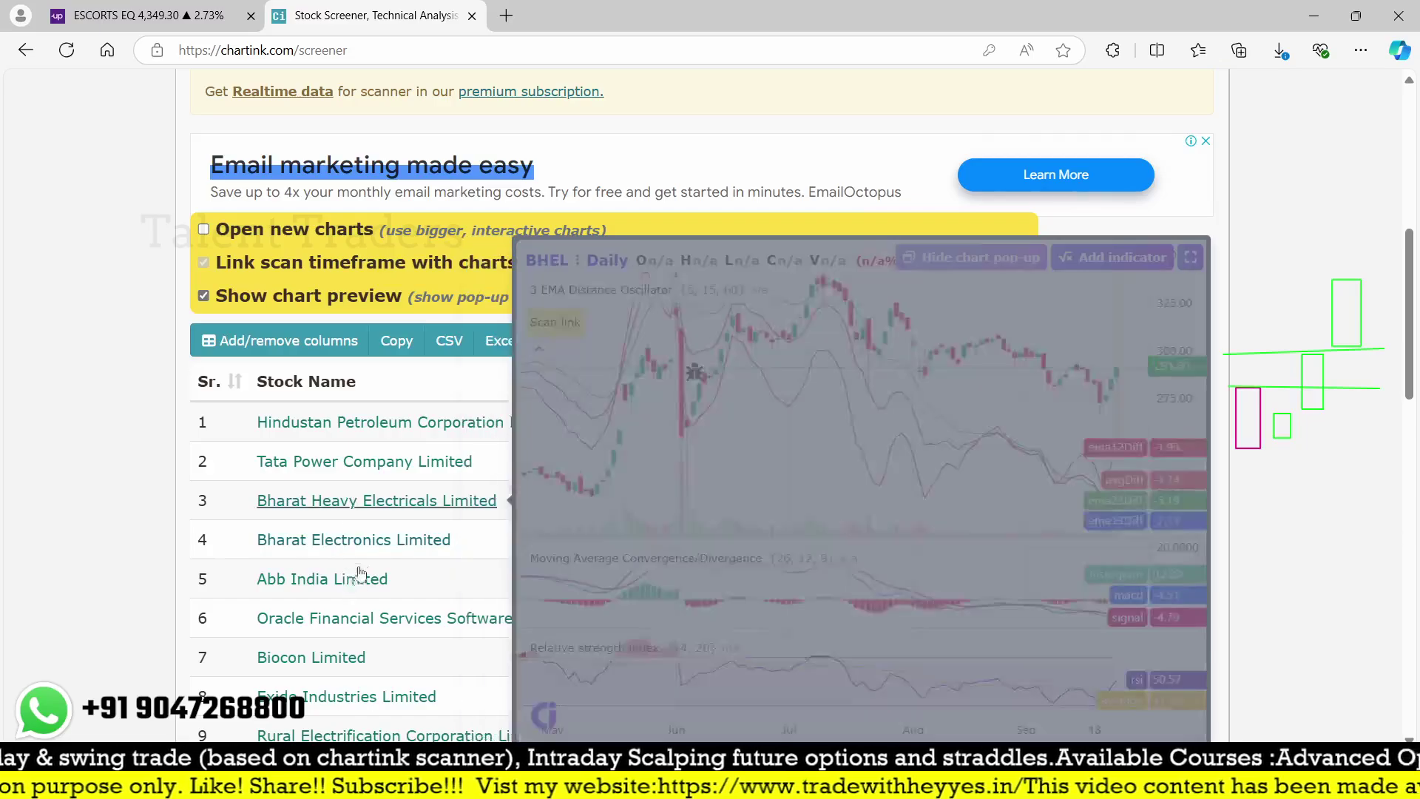
pyautogui.scroll(-1, 352, 446)
pyautogui.scroll(-1, 353, 446)
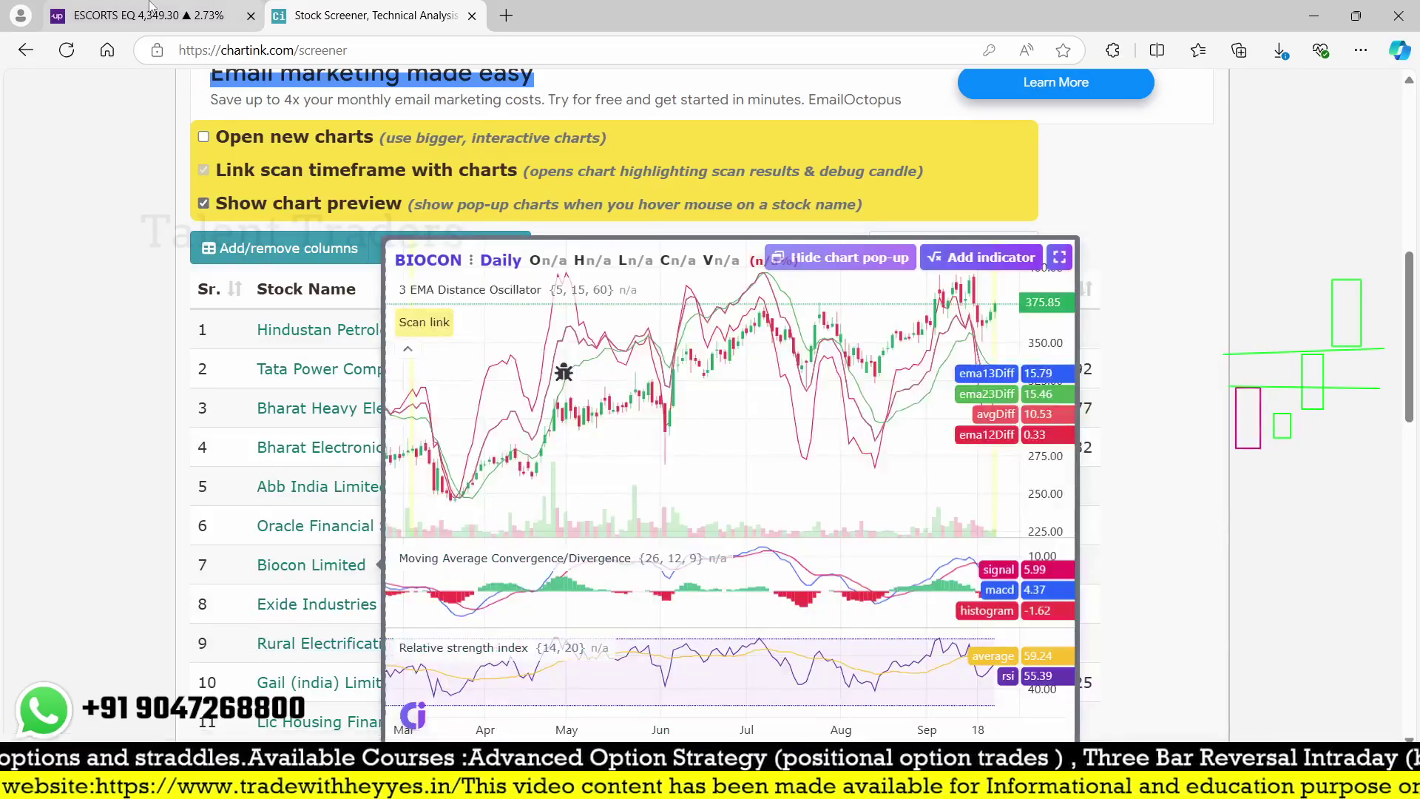
# Step: Switch to the Upstox chart and open the RECLTD equity chart to check its recent candle pattern
pyautogui.click(150, 7)
pyautogui.write('rec')
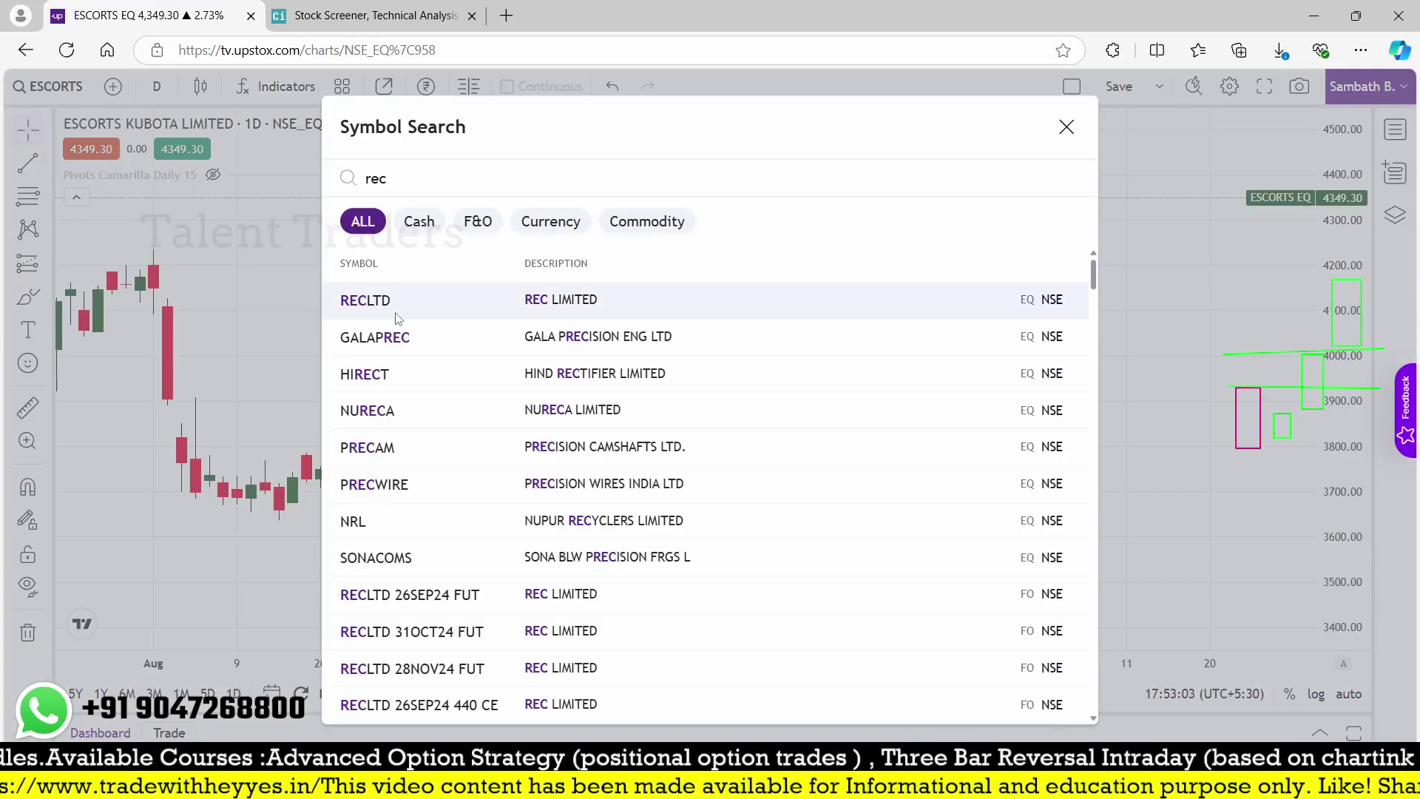
pyautogui.click(396, 318)
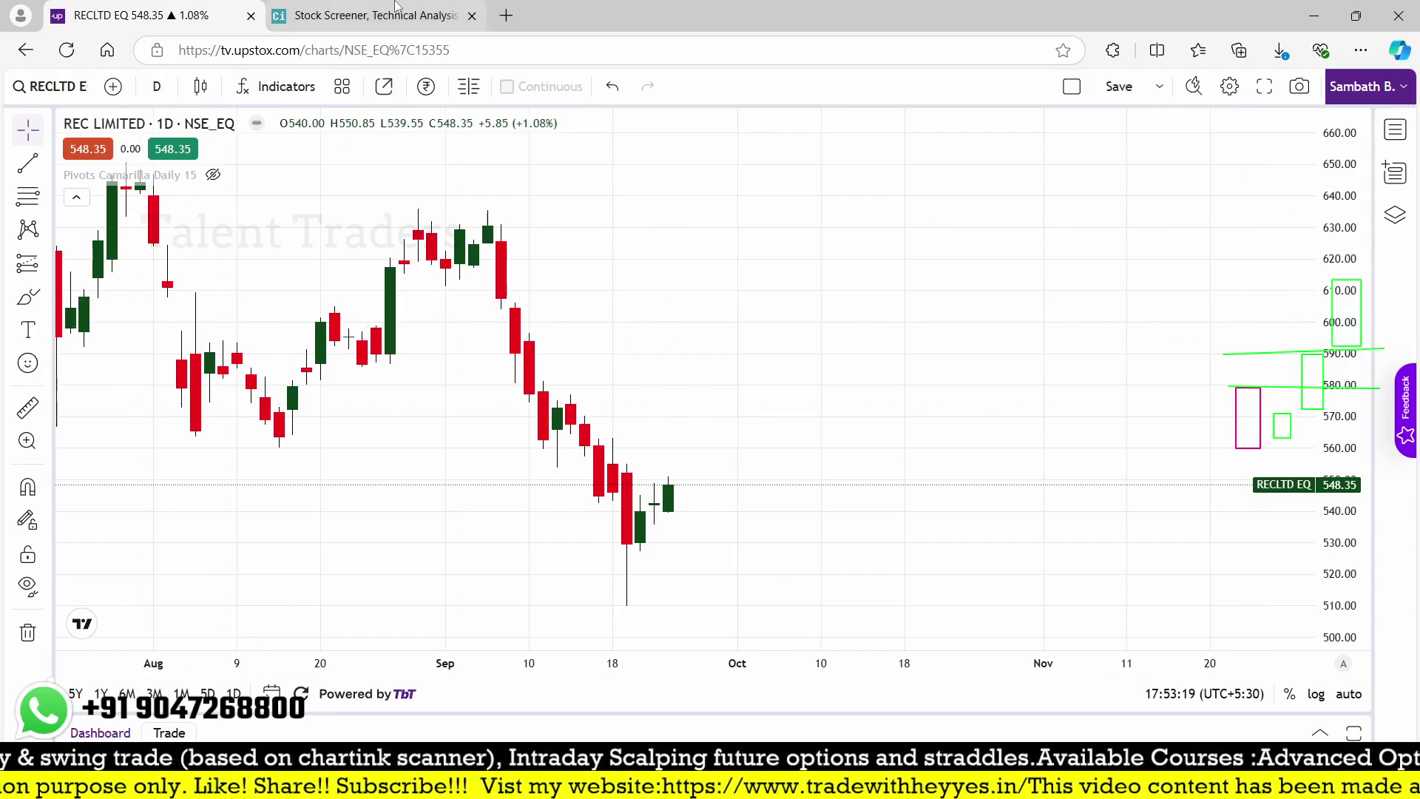
# Step: Return to the Chartink screener and add a seventh filter starting with Daily Close Greater than
pyautogui.click(366, 16)
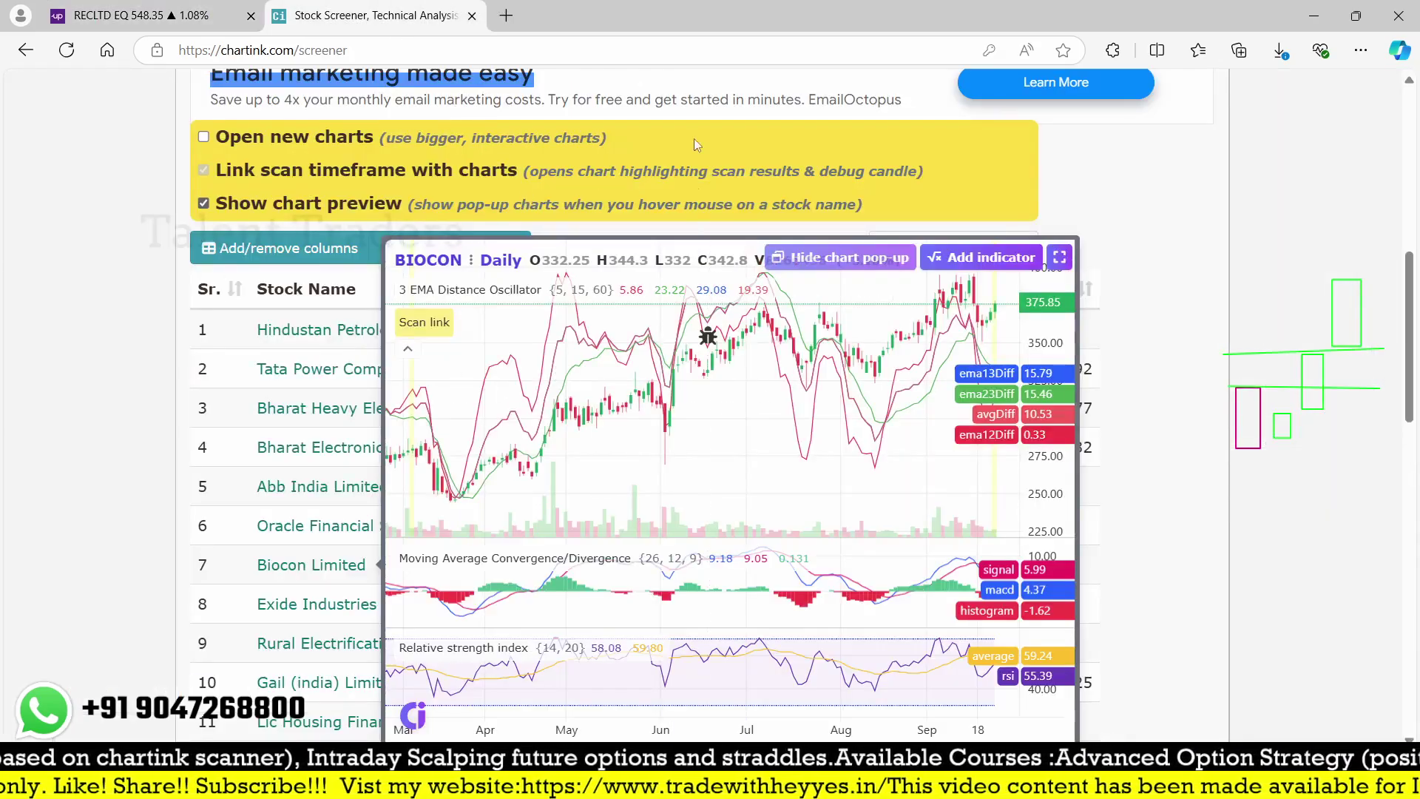
pyautogui.scroll(5, 469, 196)
pyautogui.scroll(3, 473, 192)
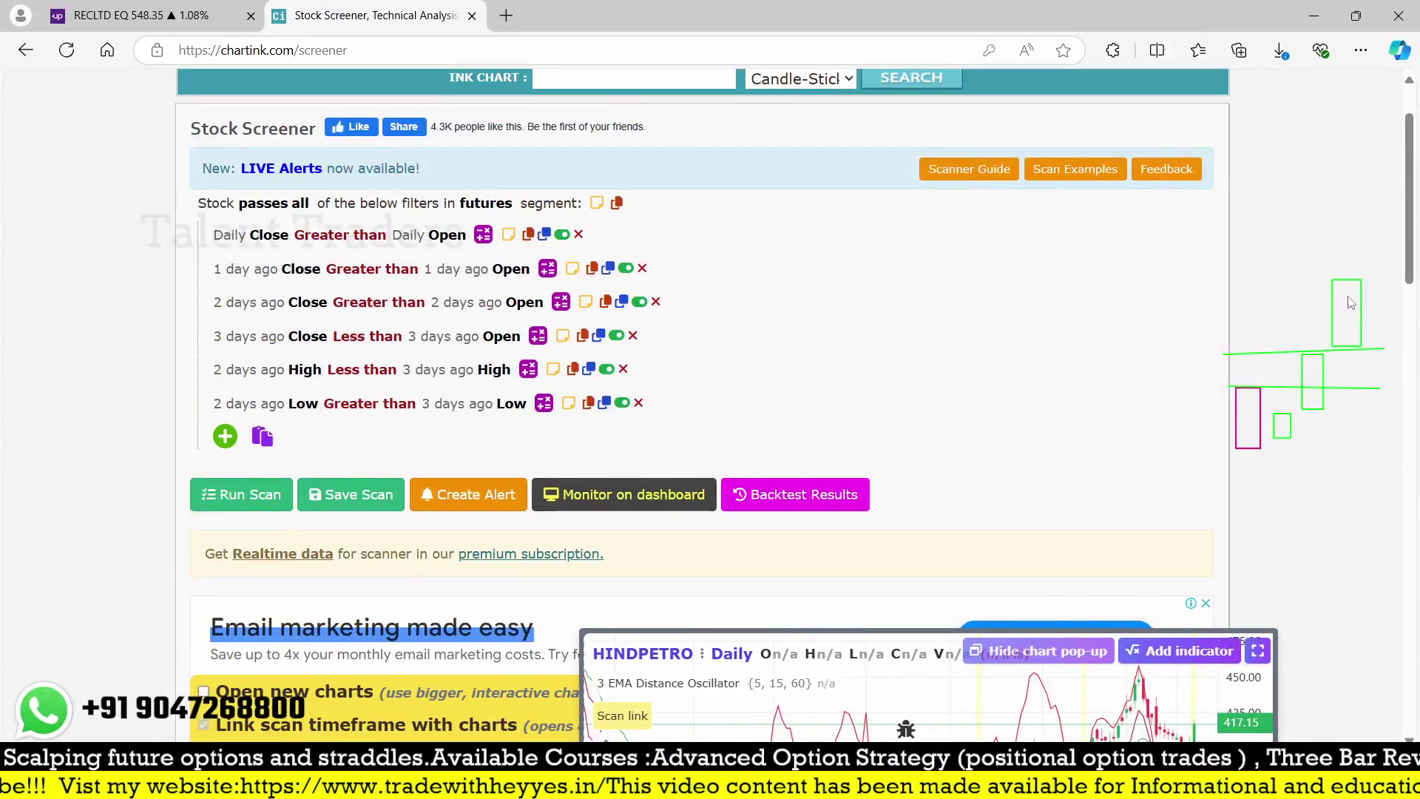
pyautogui.click(225, 435)
pyautogui.write('clo')
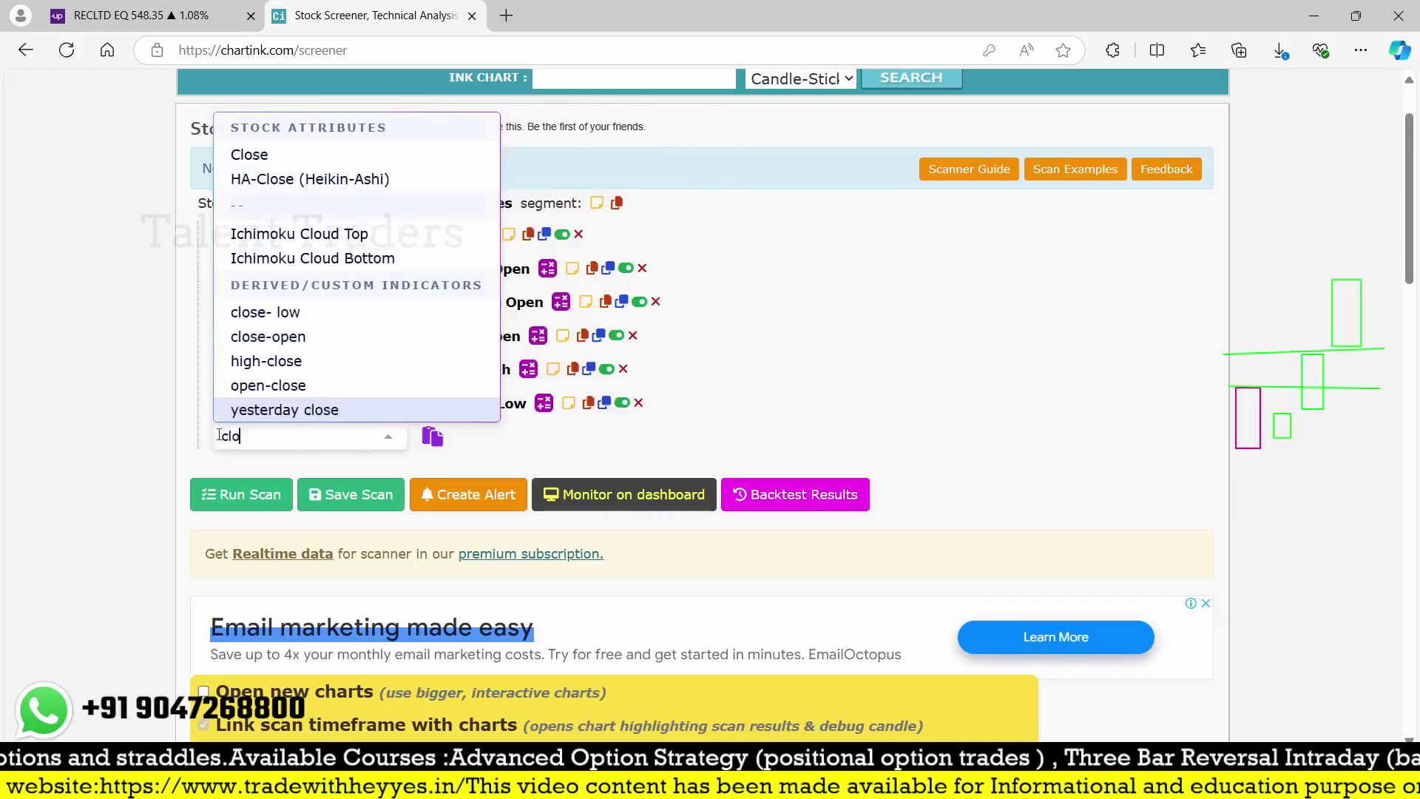
pyautogui.write('se')
pyautogui.click(249, 232)
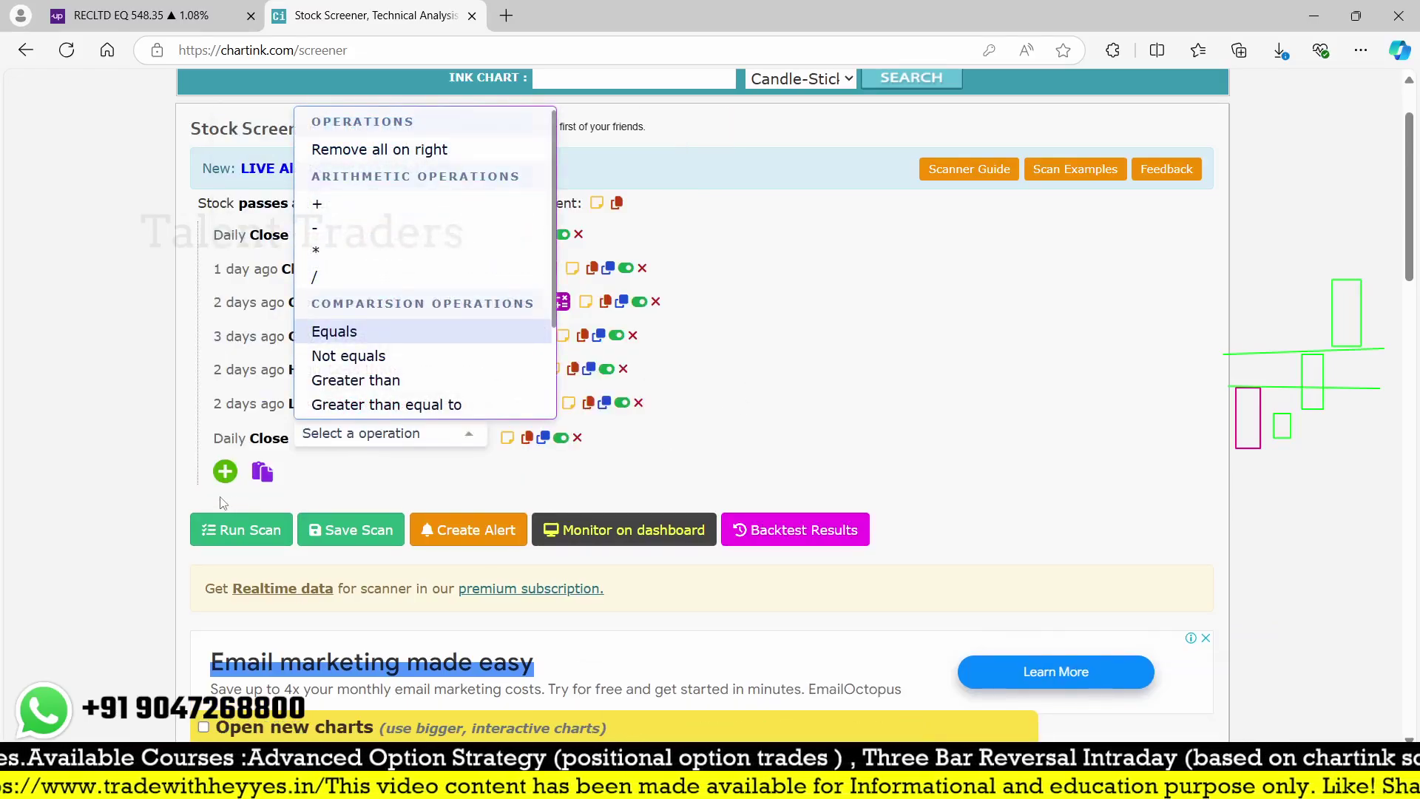
pyautogui.write('gre')
pyautogui.press('Up')
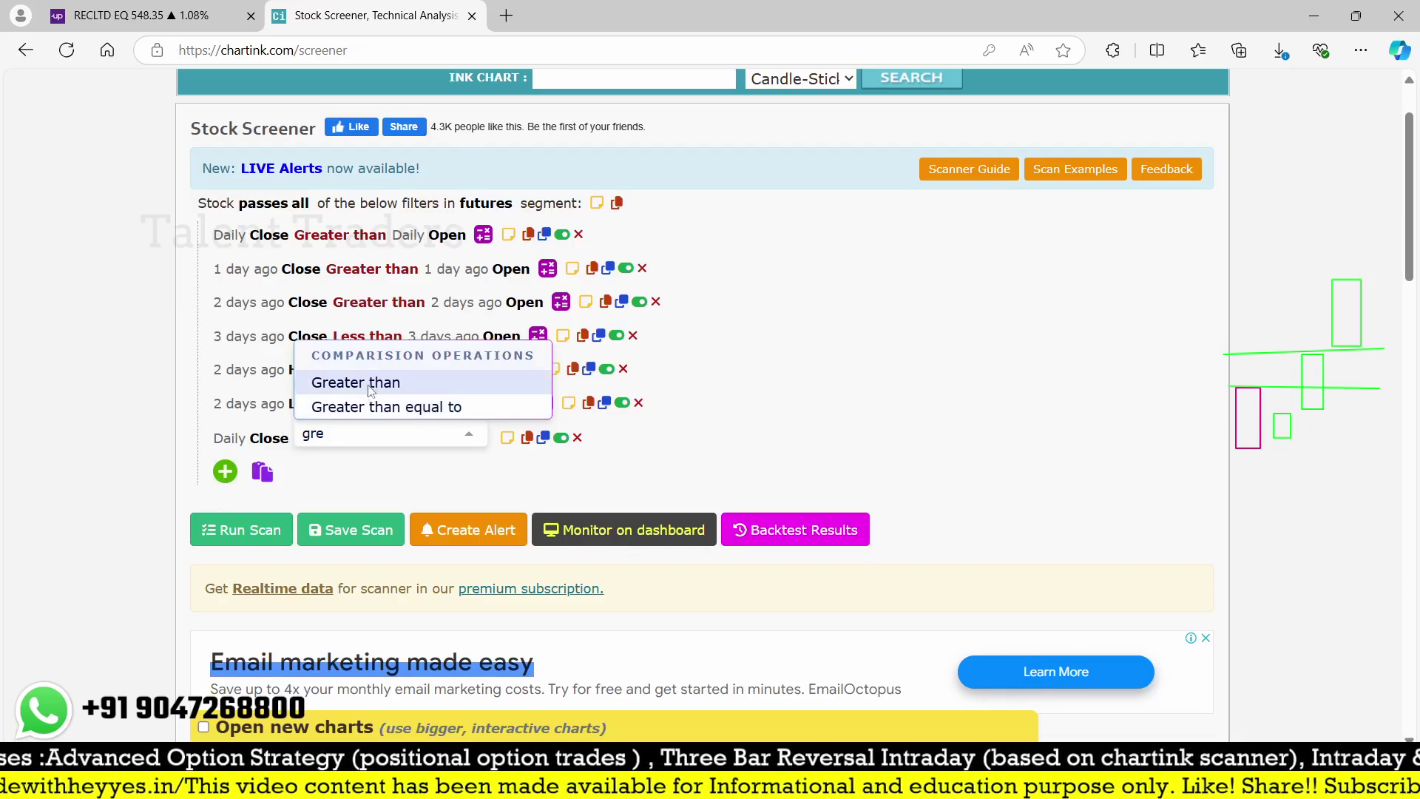
pyautogui.press('Return')
# Step: Set the comparison value of the new Daily Close filter to 1 day ago High
pyautogui.write('high')
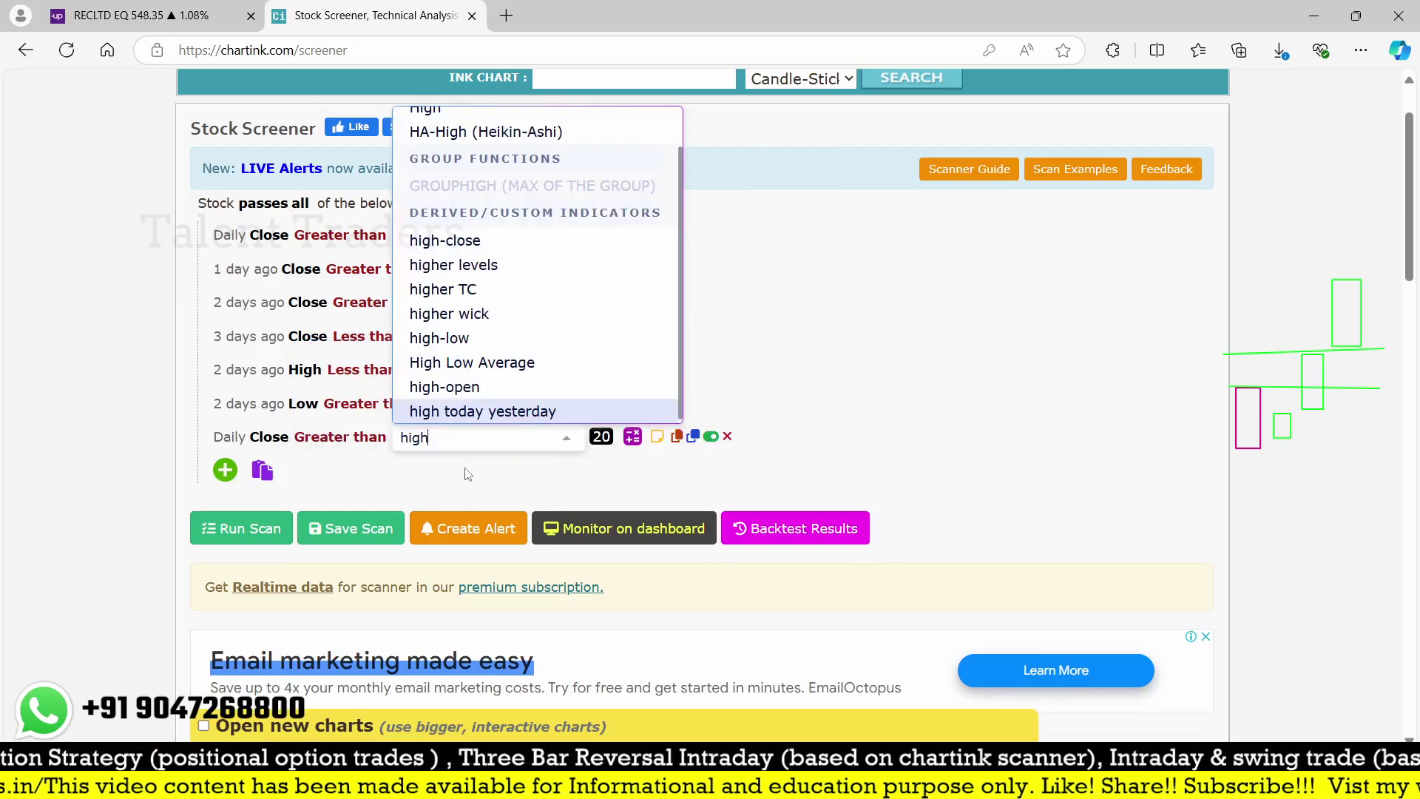
pyautogui.press('Up')
pyautogui.press('Up')
pyautogui.press('Up')
pyautogui.press('Up')
pyautogui.press('Up')
pyautogui.press('Up')
pyautogui.press('Up')
pyautogui.press('Up')
pyautogui.press('Up')
pyautogui.press('Return')
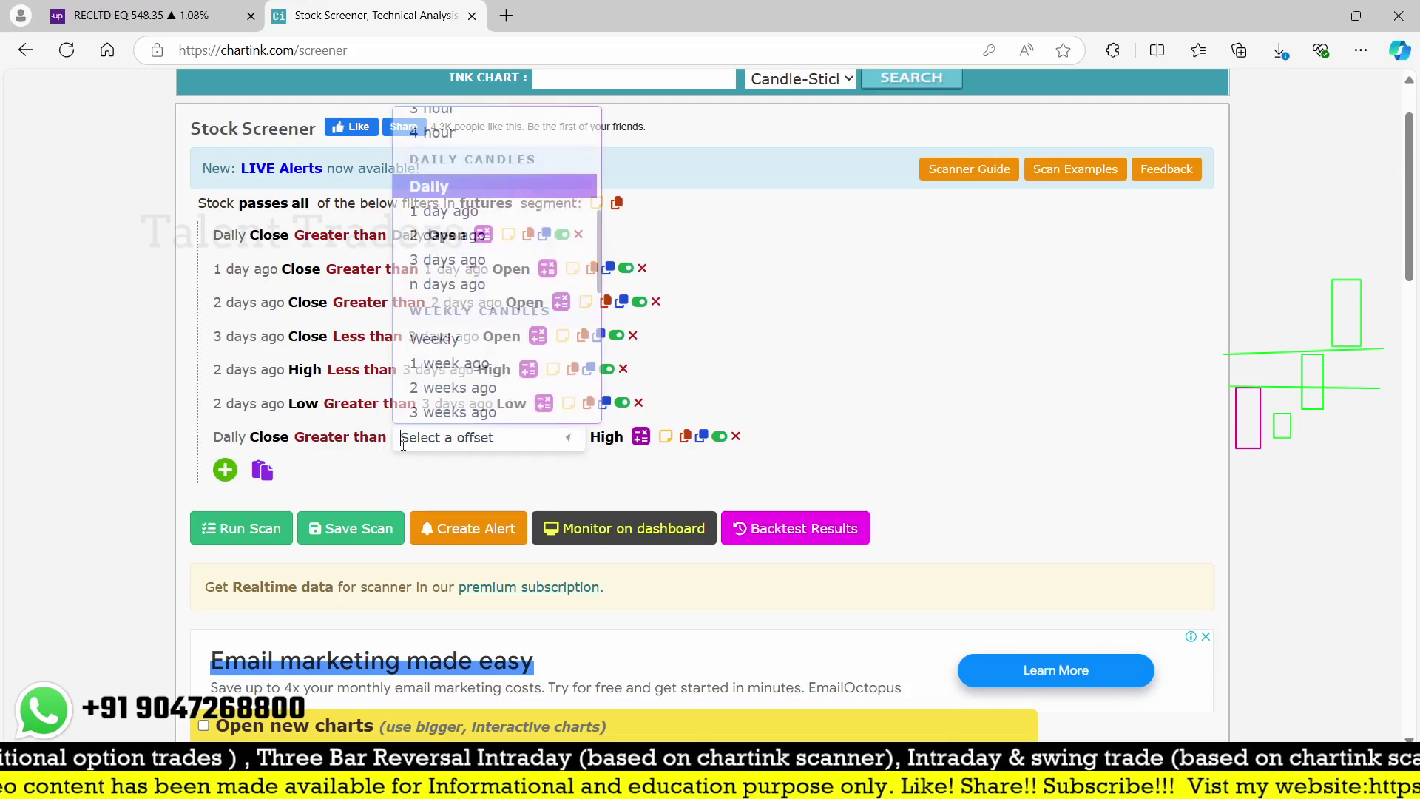
pyautogui.click(451, 212)
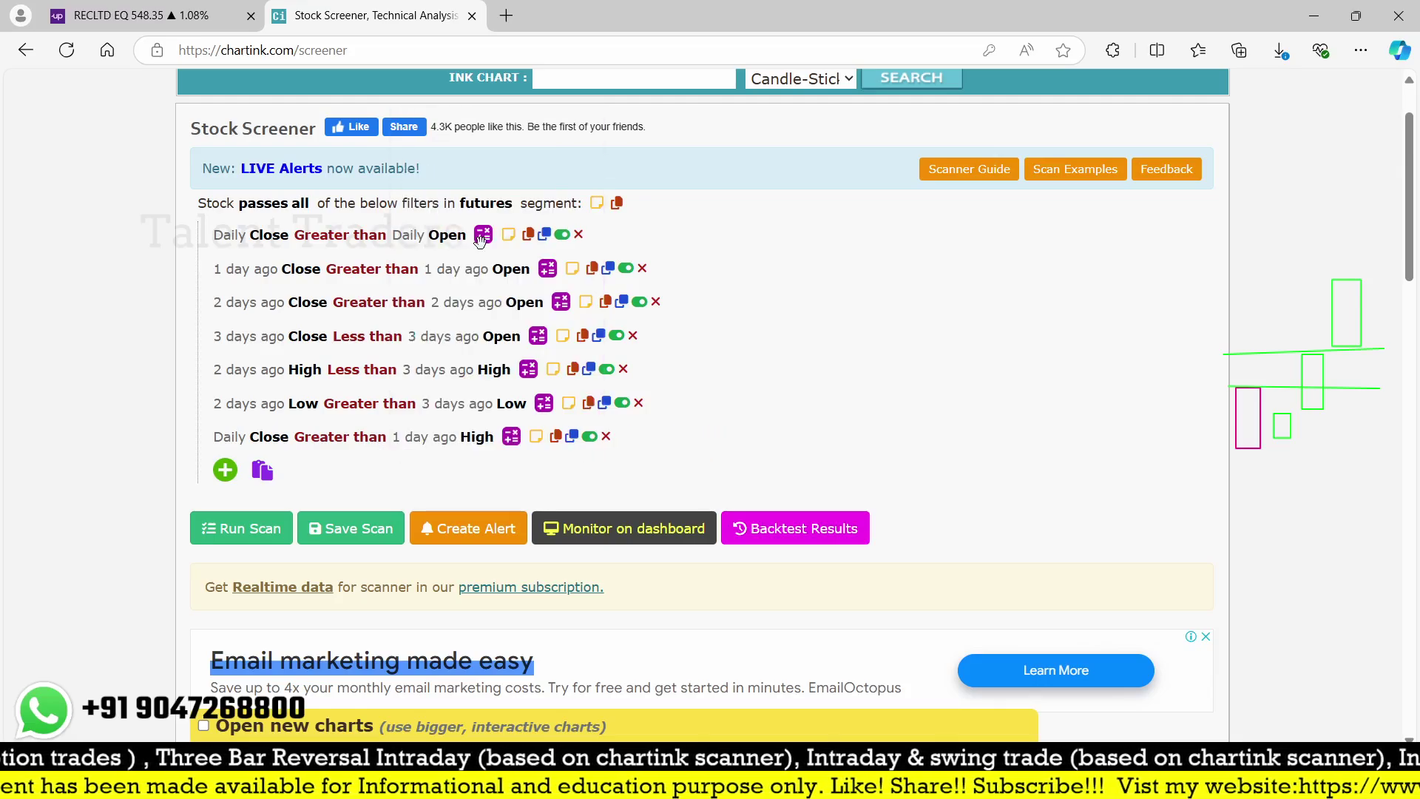
# Step: Duplicate the Daily Close filter and change its offsets to give 1 day ago Close Greater than 2 days ago High
pyautogui.click(569, 438)
pyautogui.click(228, 480)
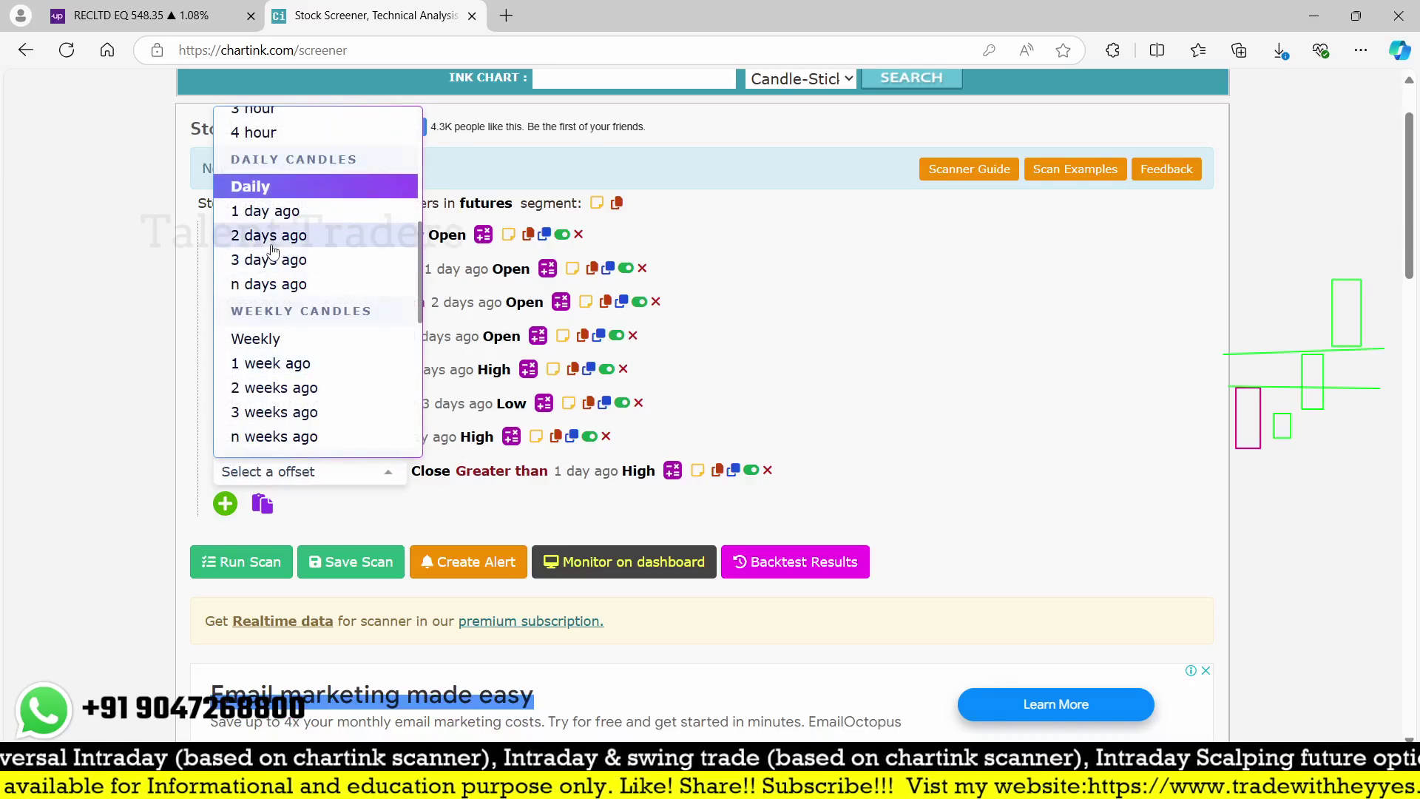
pyautogui.click(278, 211)
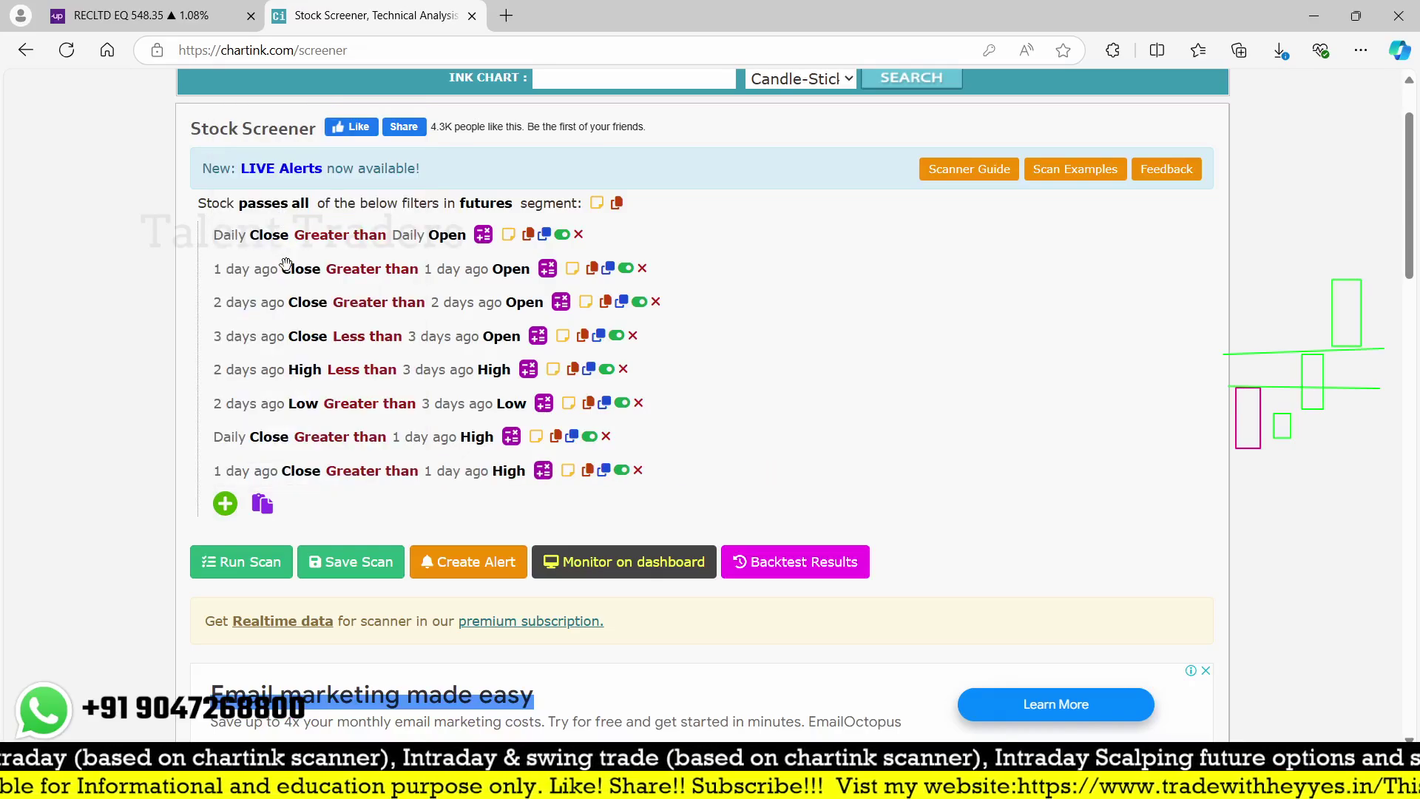
pyautogui.click(441, 473)
pyautogui.click(481, 180)
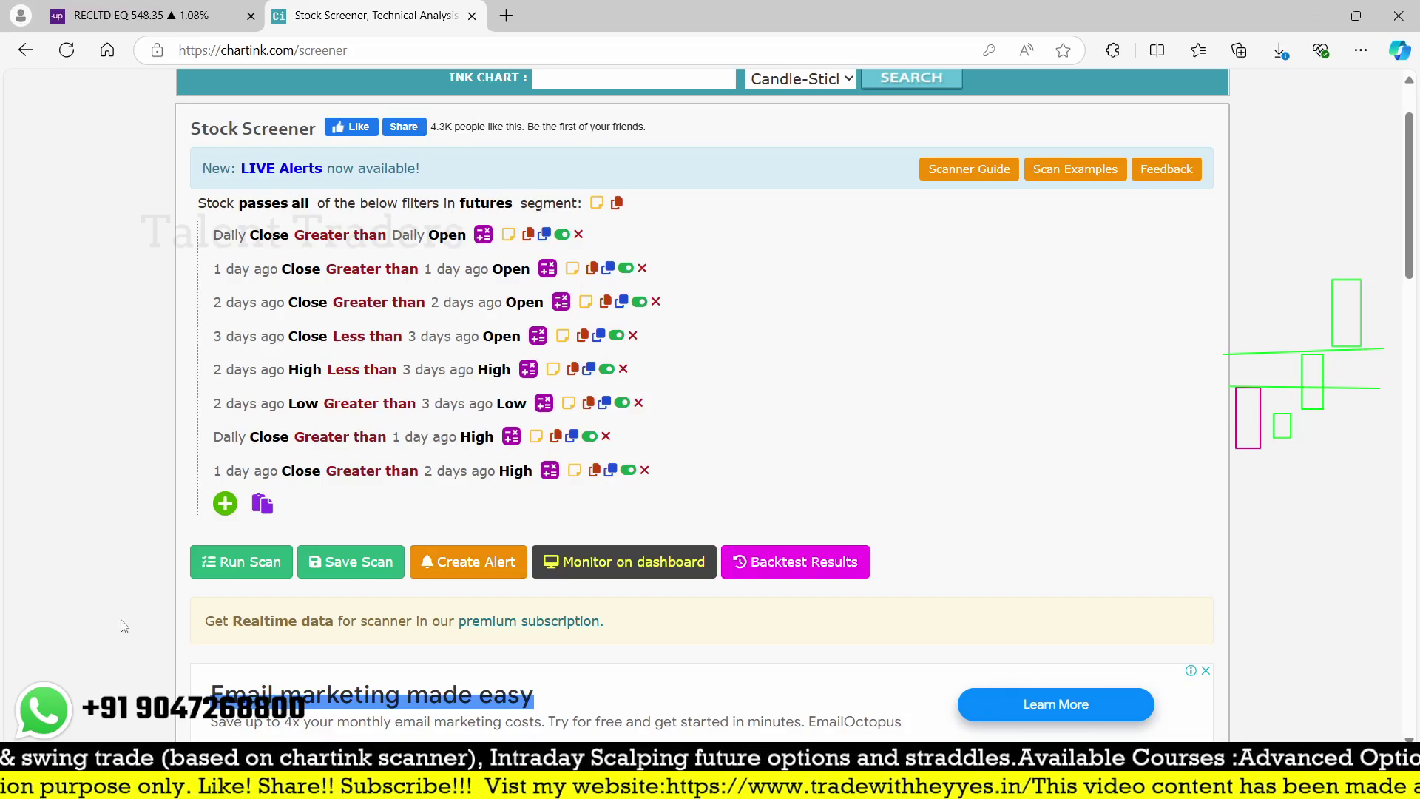
# Step: Glance at the RECLTD chart in Upstox, return to Chartink, and run the scan with the eight filters
pyautogui.click(147, 21)
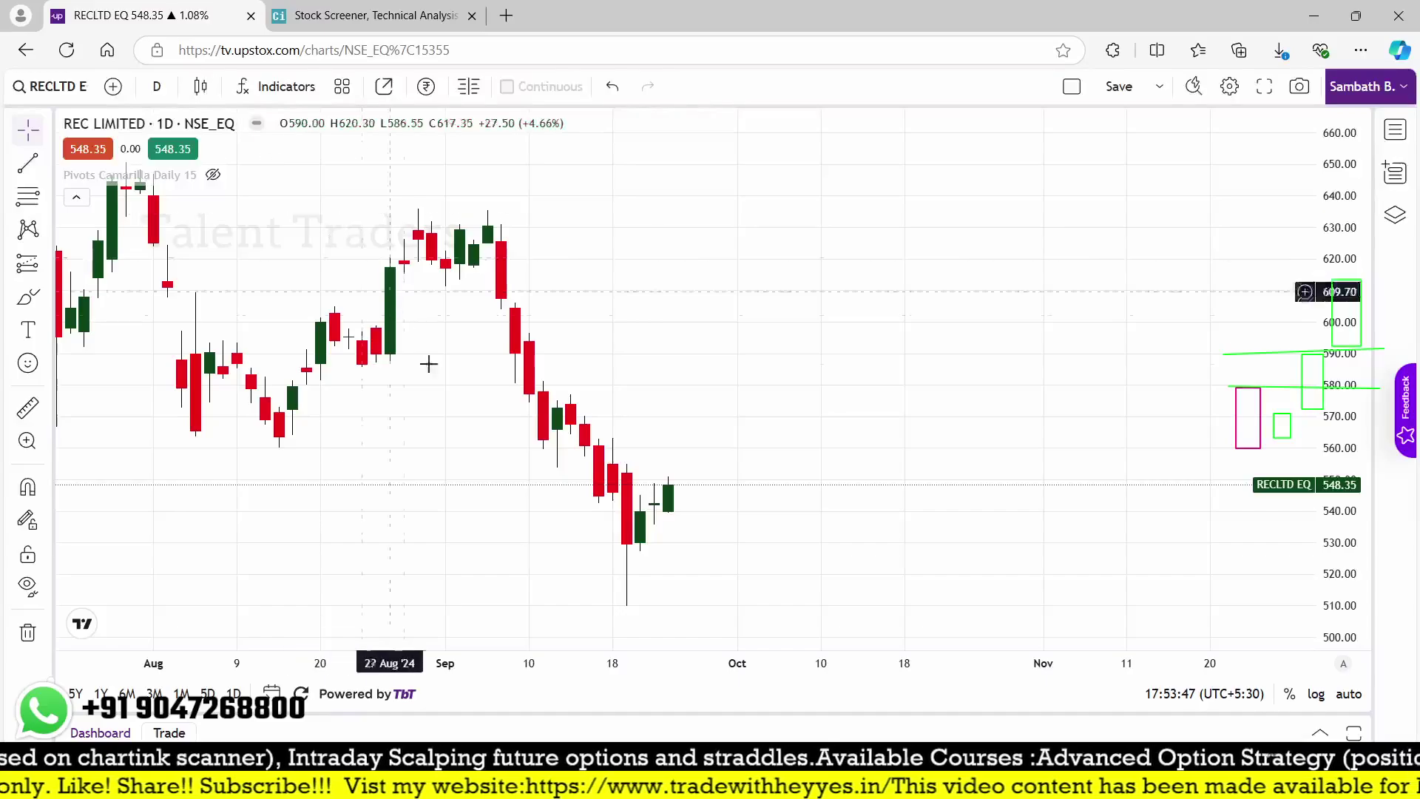
pyautogui.click(354, 5)
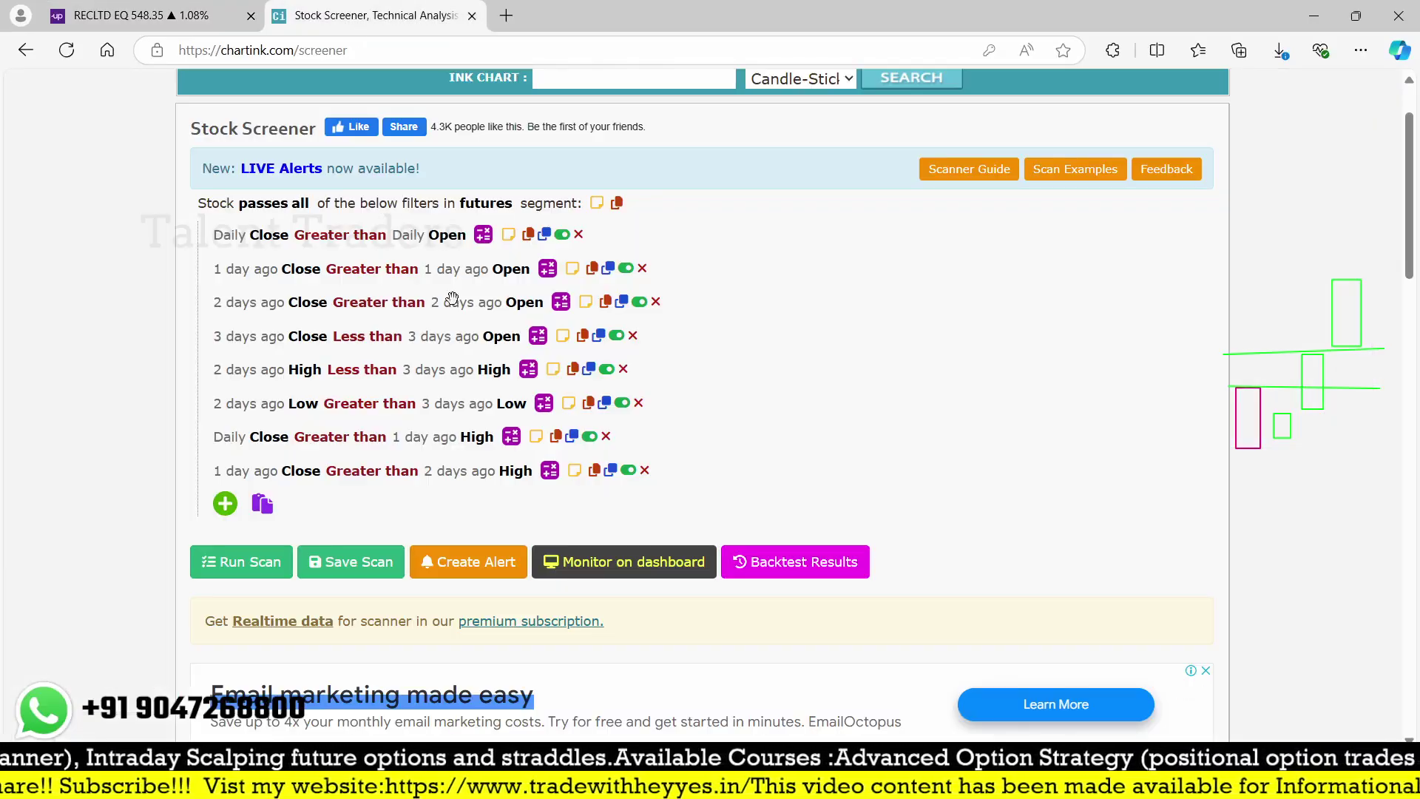
pyautogui.scroll(-10, 497, 420)
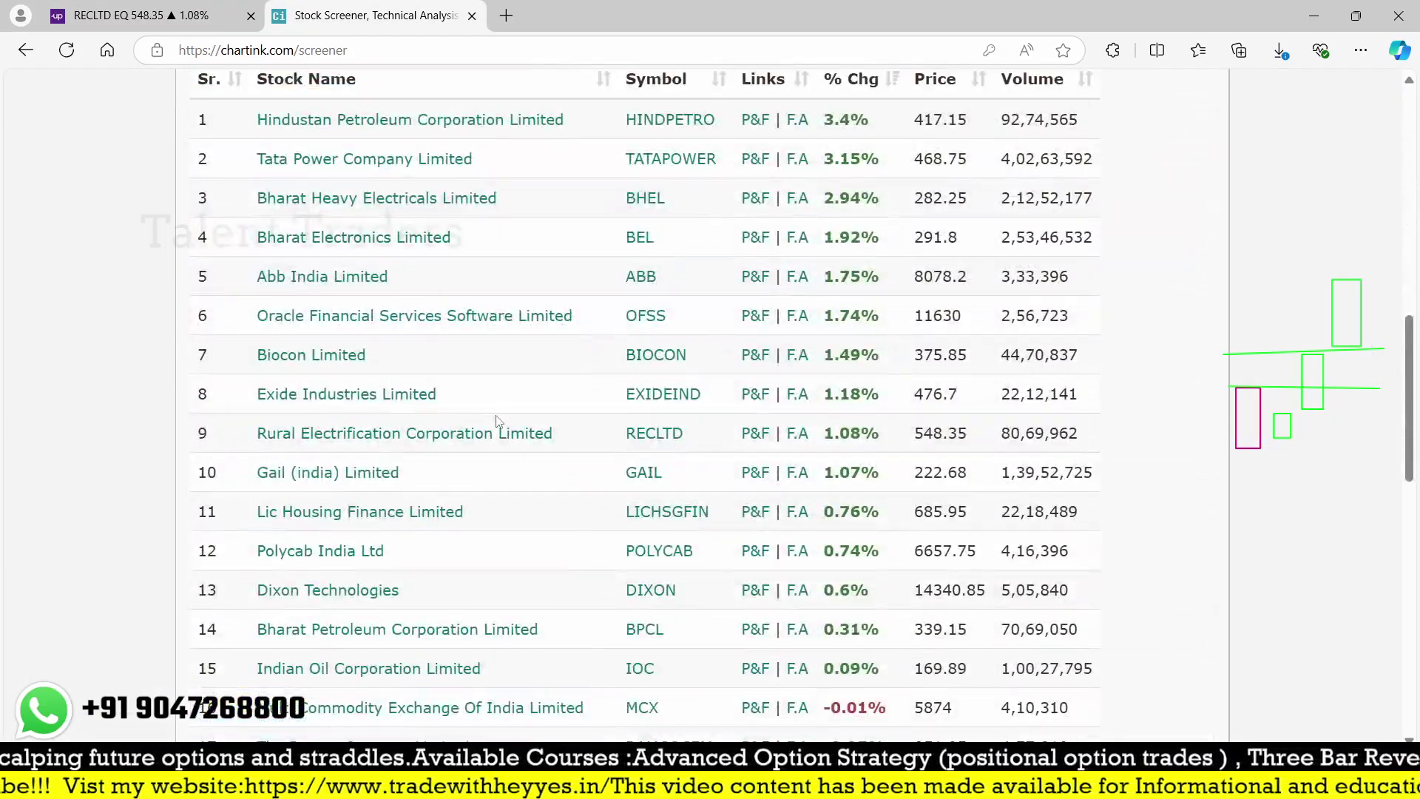
pyautogui.scroll(8, 497, 419)
pyautogui.click(248, 281)
pyautogui.scroll(-5, 707, 307)
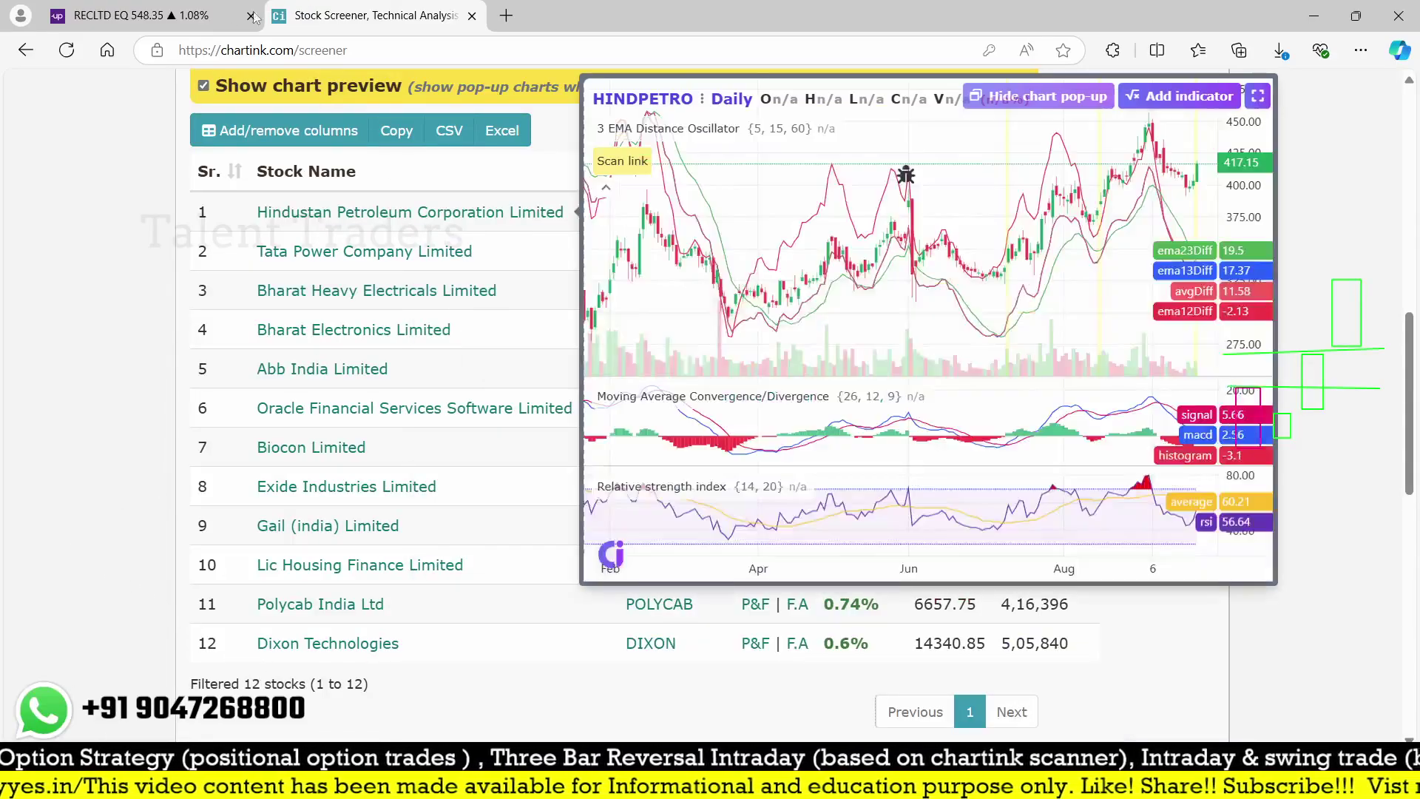
# Step: Switch to the Upstox chart and open the GAIL equity chart to inspect its latest candles
pyautogui.click(148, 15)
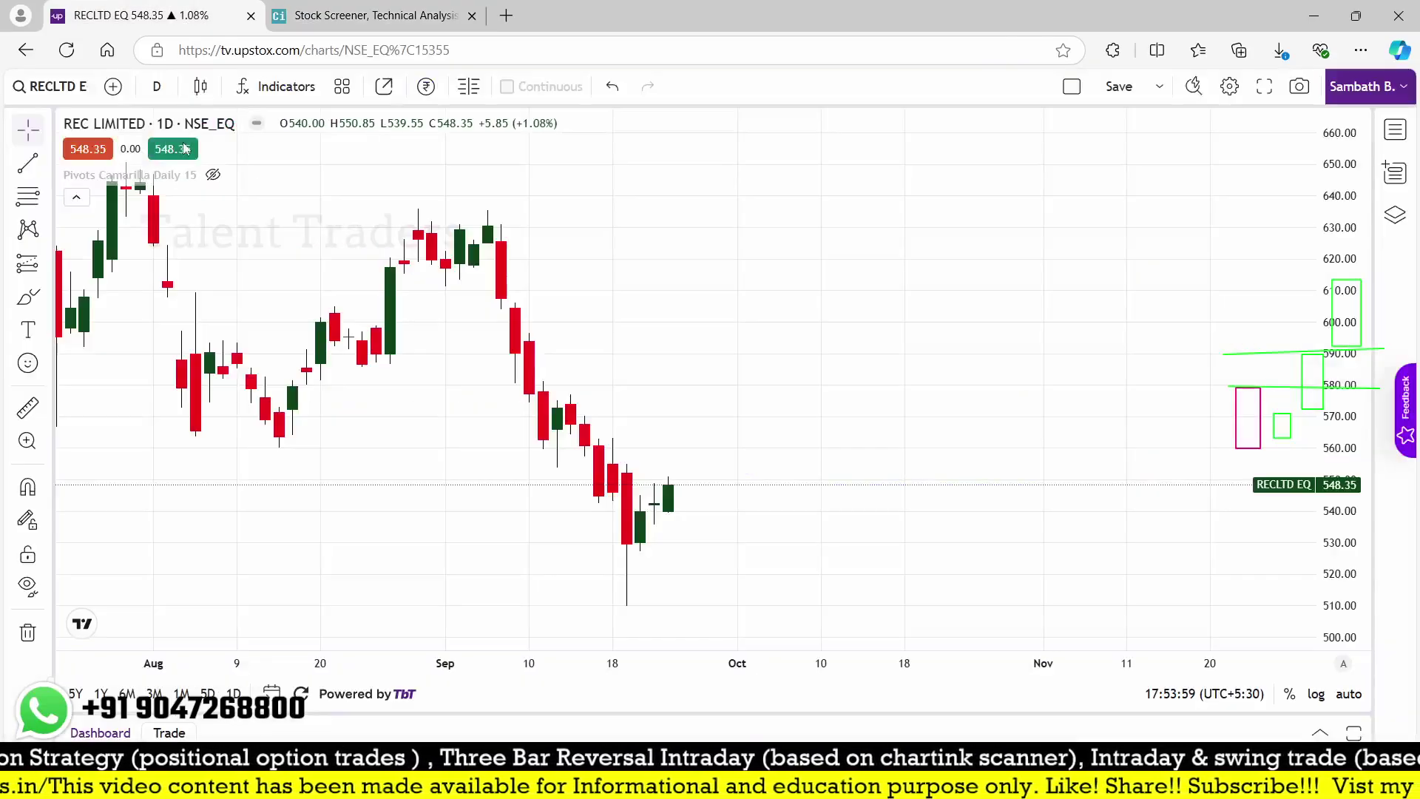
pyautogui.write('gail')
pyautogui.press('Return')
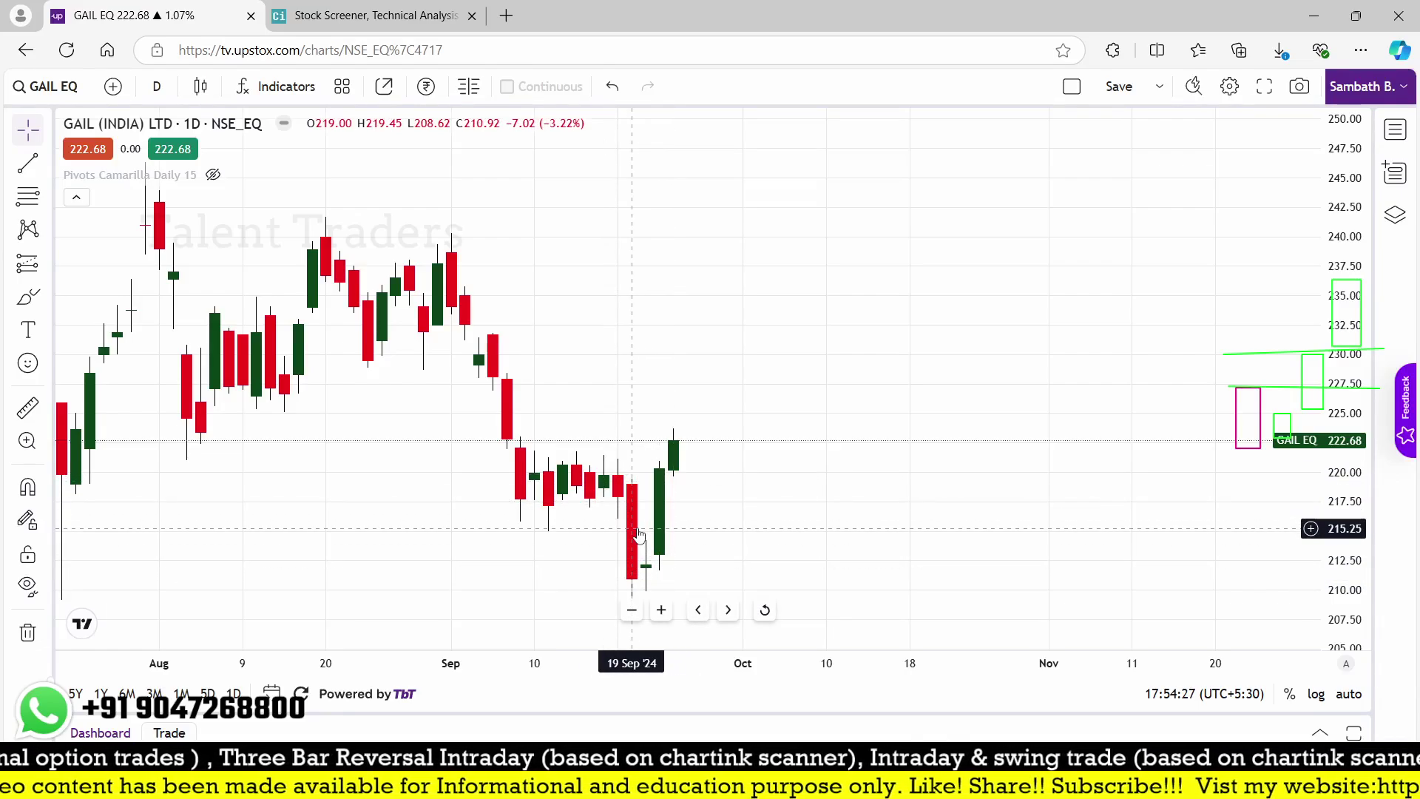
# Step: Return to the Chartink screener and add the filter Daily Low Greater than 3 days ago High
pyautogui.click(374, 15)
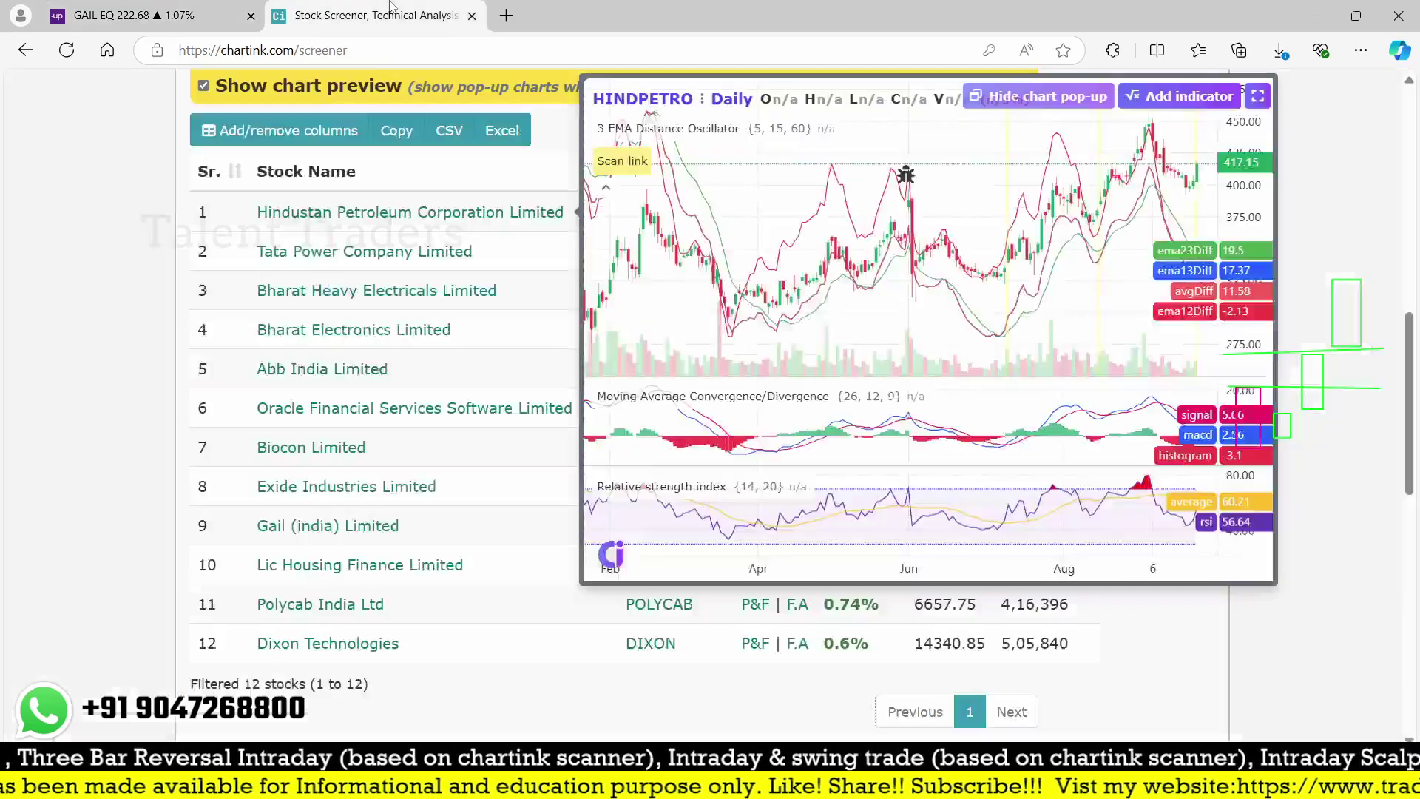
pyautogui.scroll(8, 185, 403)
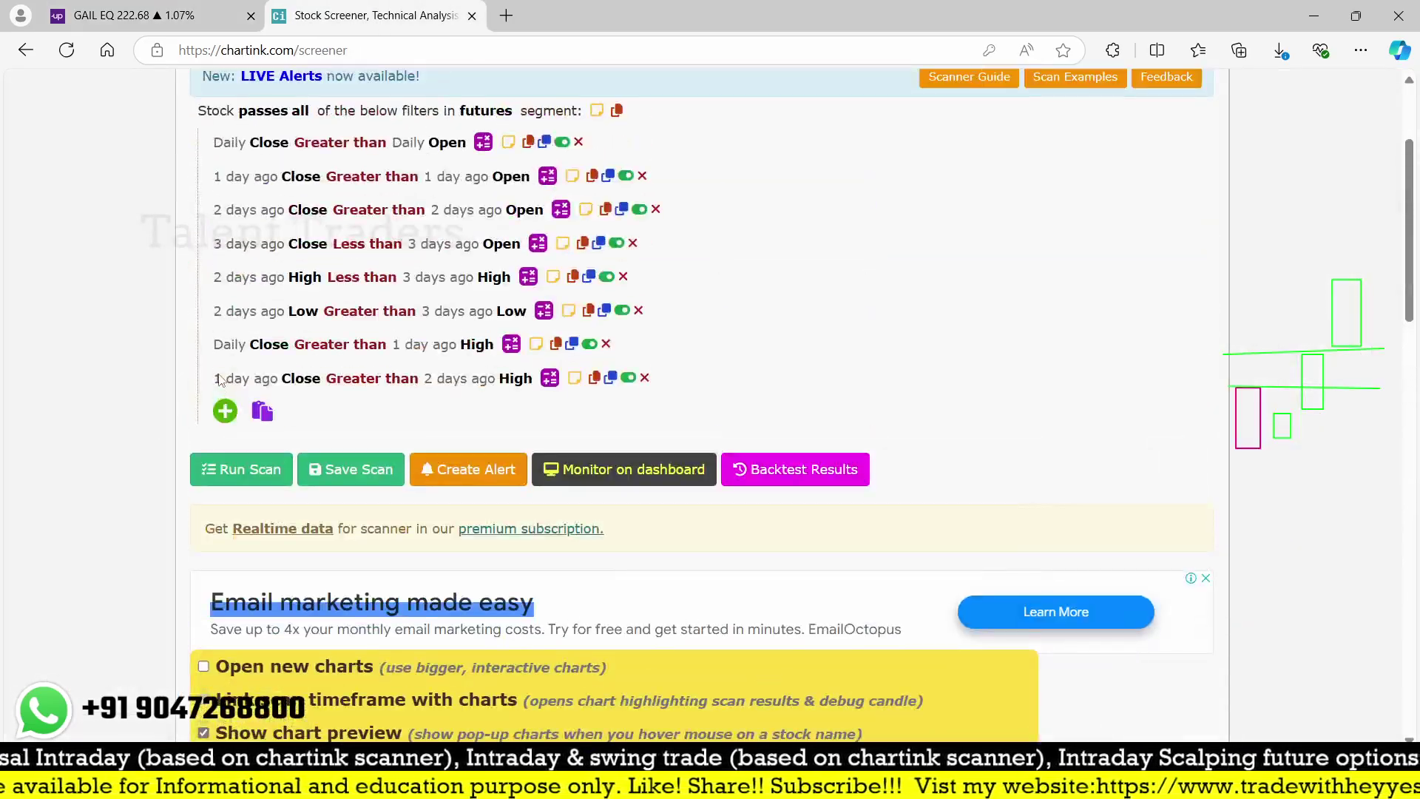
pyautogui.scroll(-1, 219, 379)
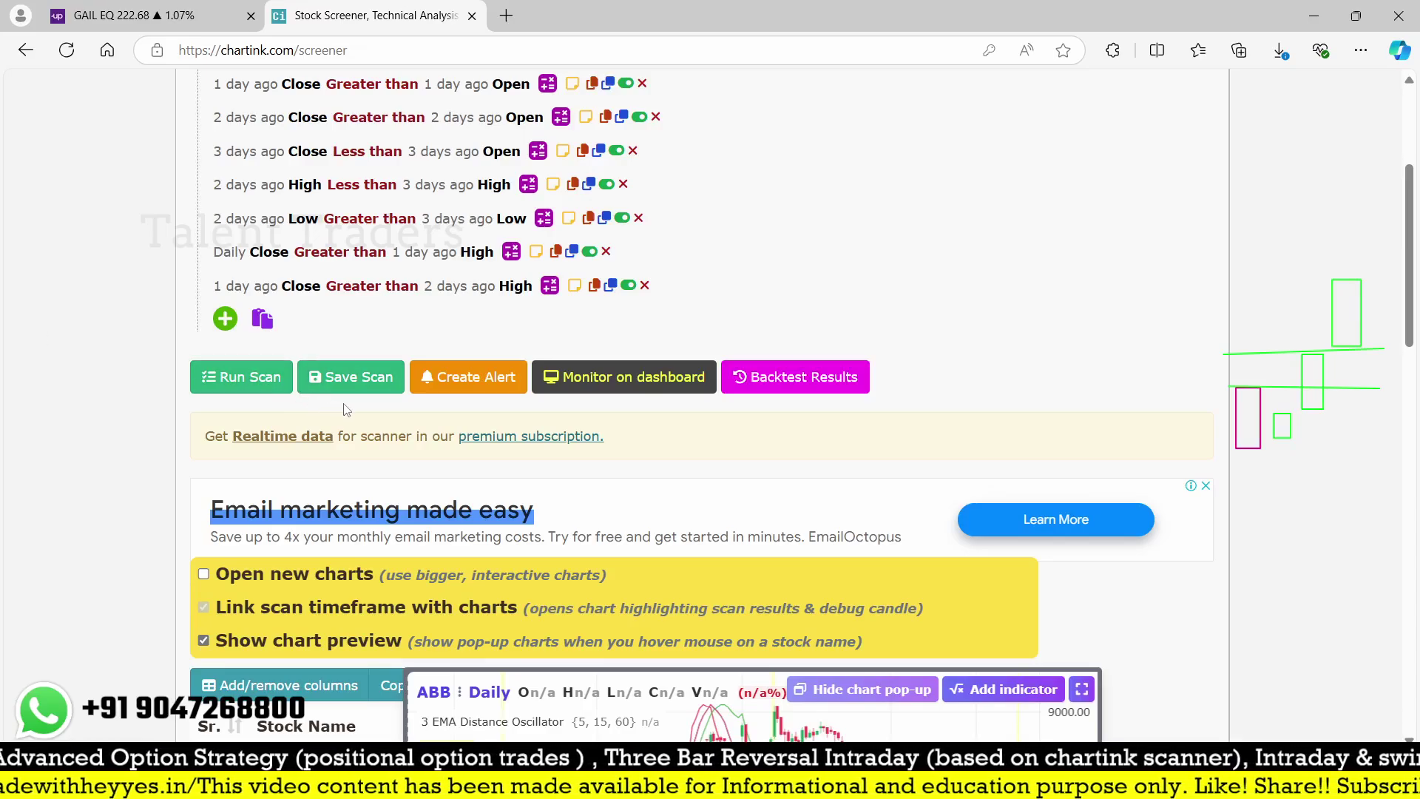
pyautogui.click(225, 319)
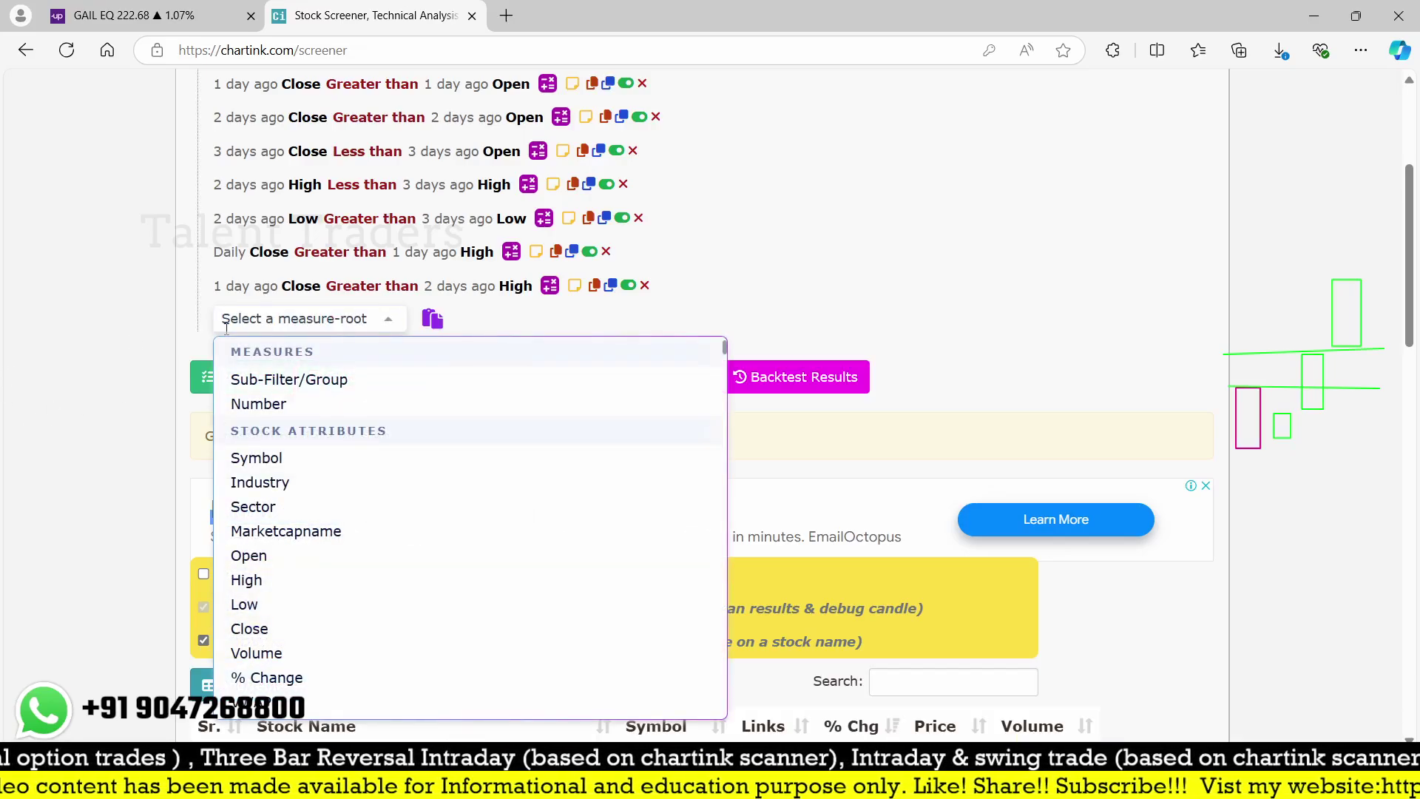
pyautogui.write('low')
pyautogui.click(244, 378)
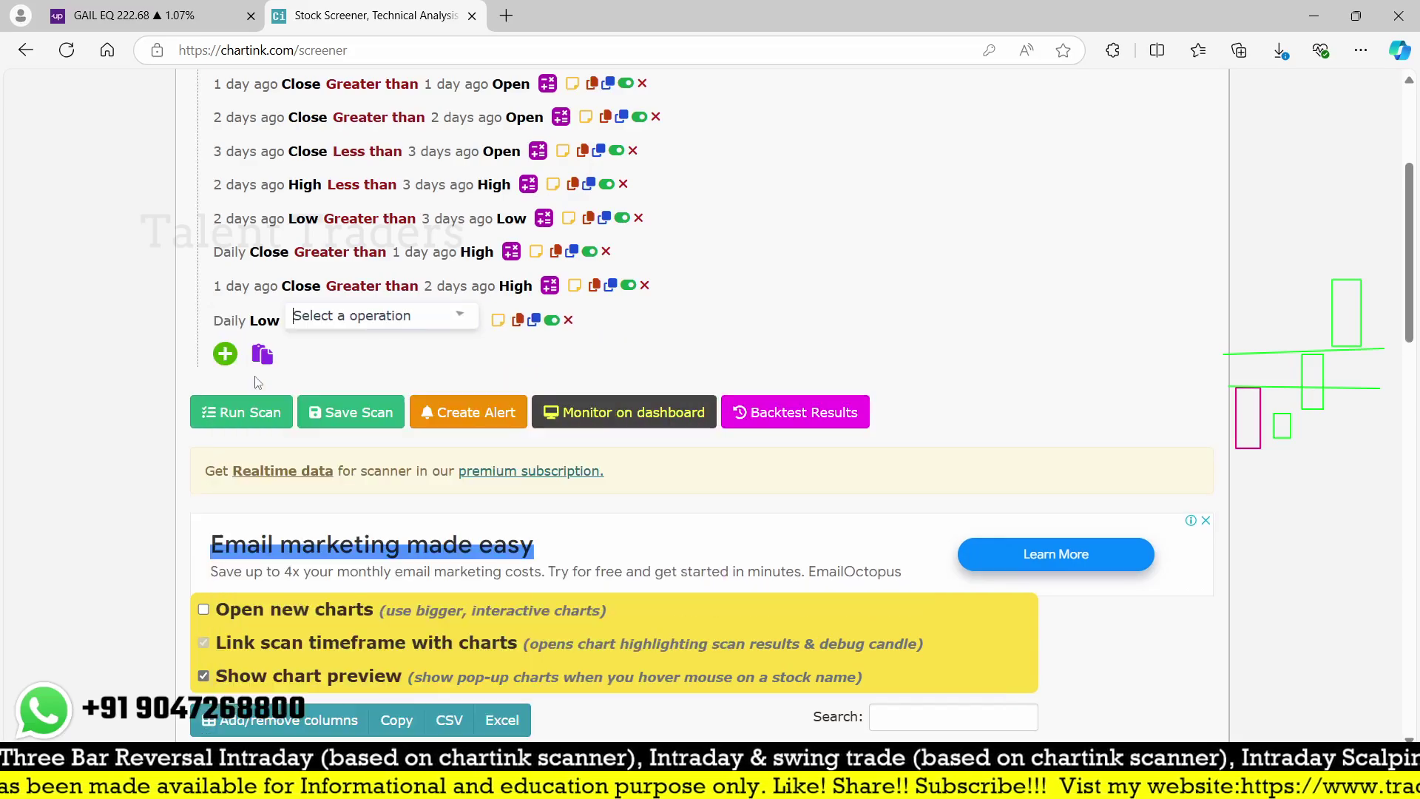
pyautogui.write('gre')
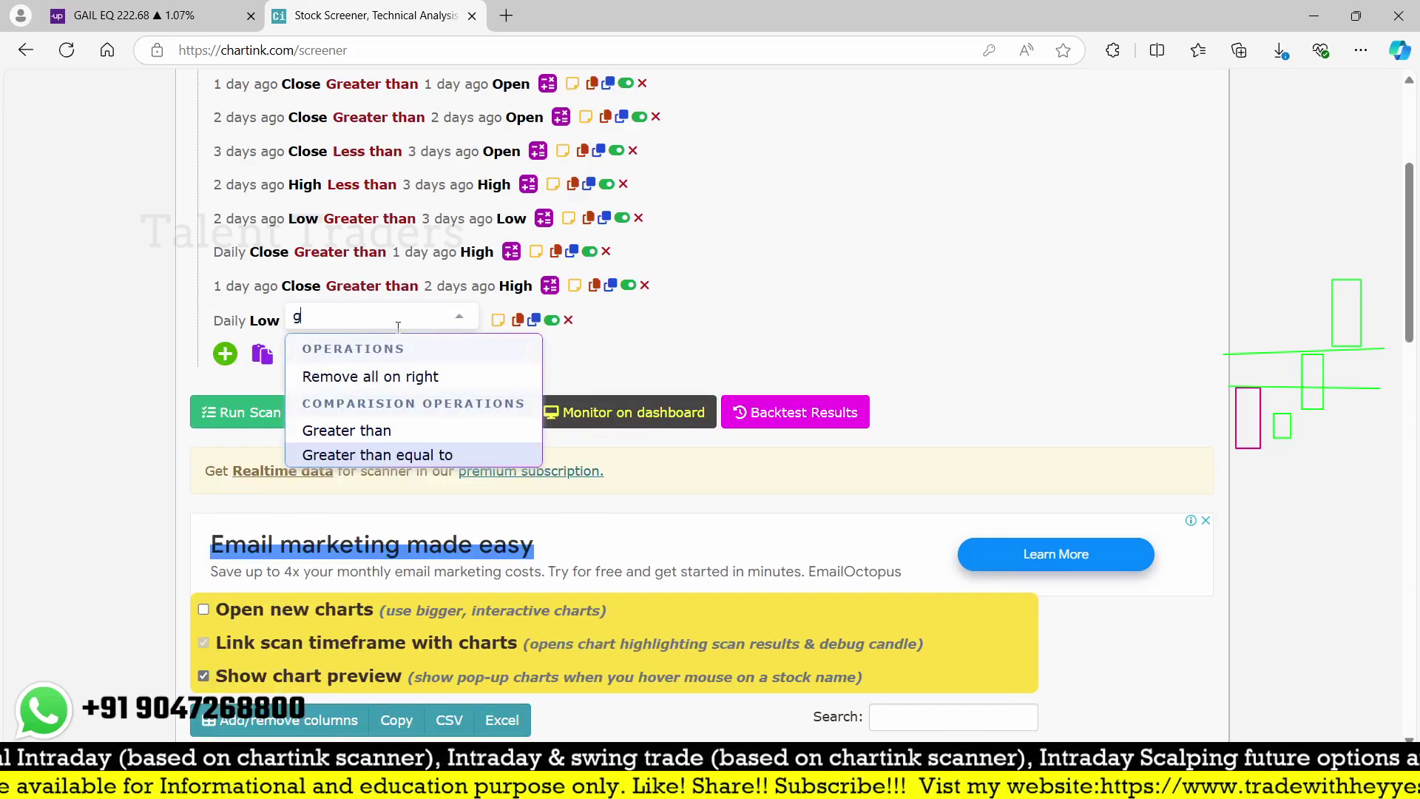
pyautogui.click(348, 375)
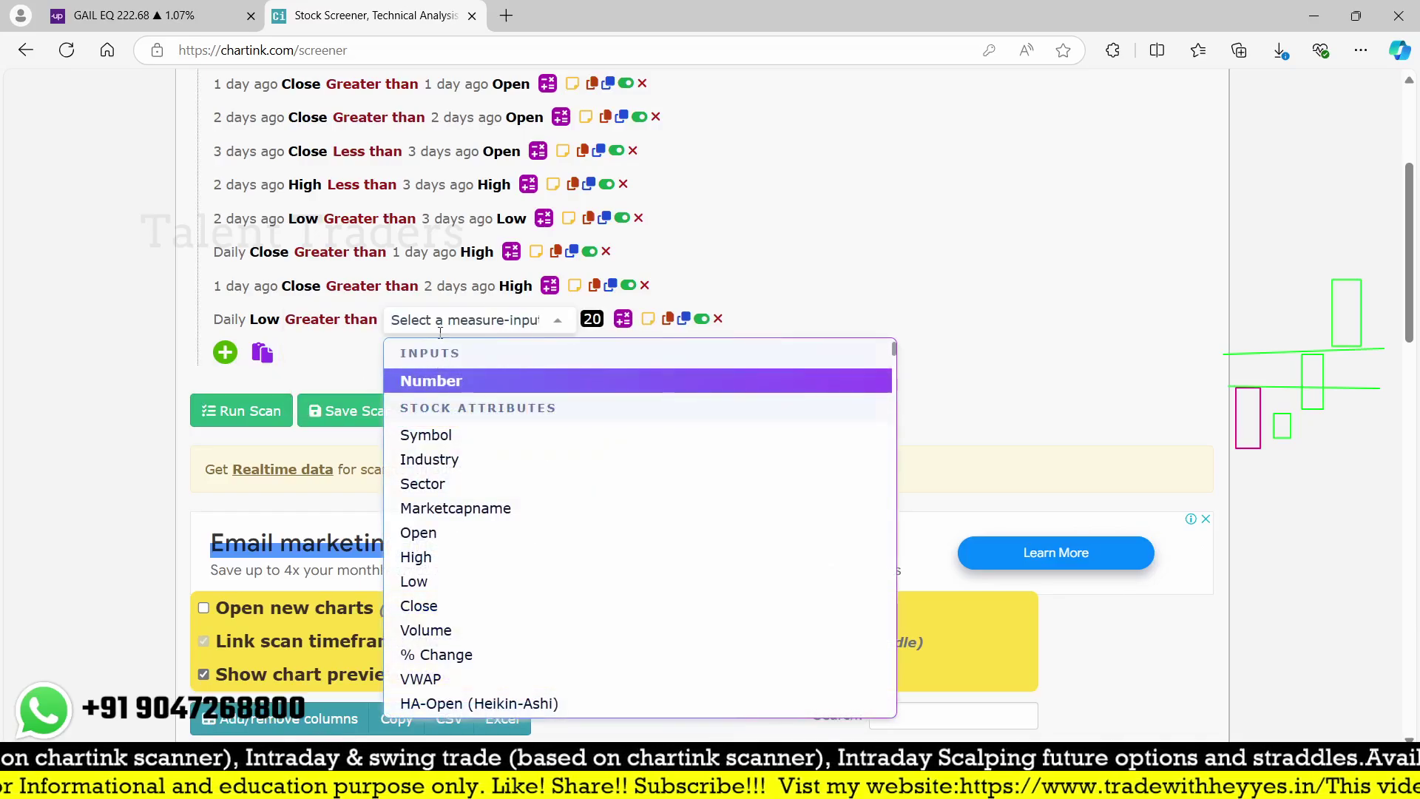
pyautogui.write('high')
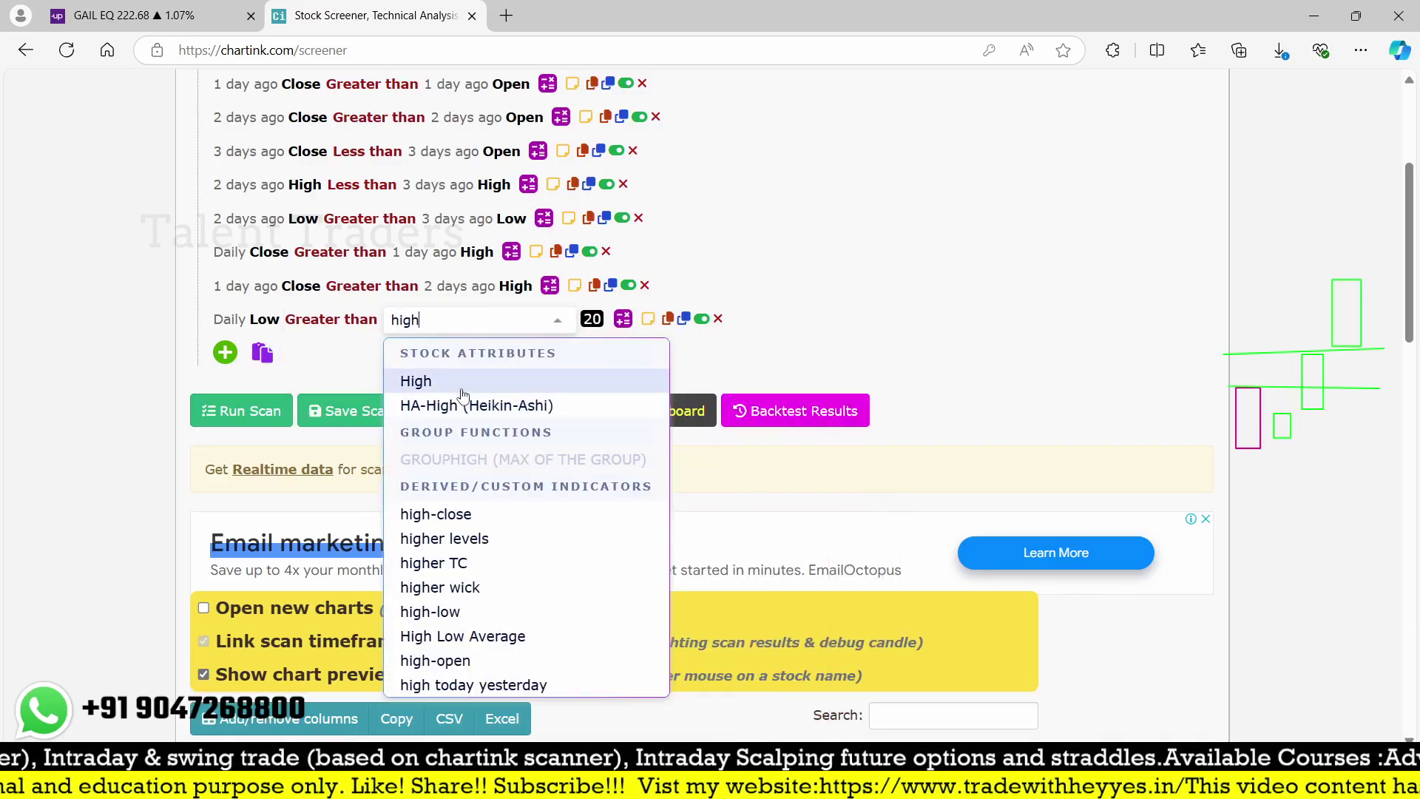
pyautogui.click(468, 381)
pyautogui.click(406, 326)
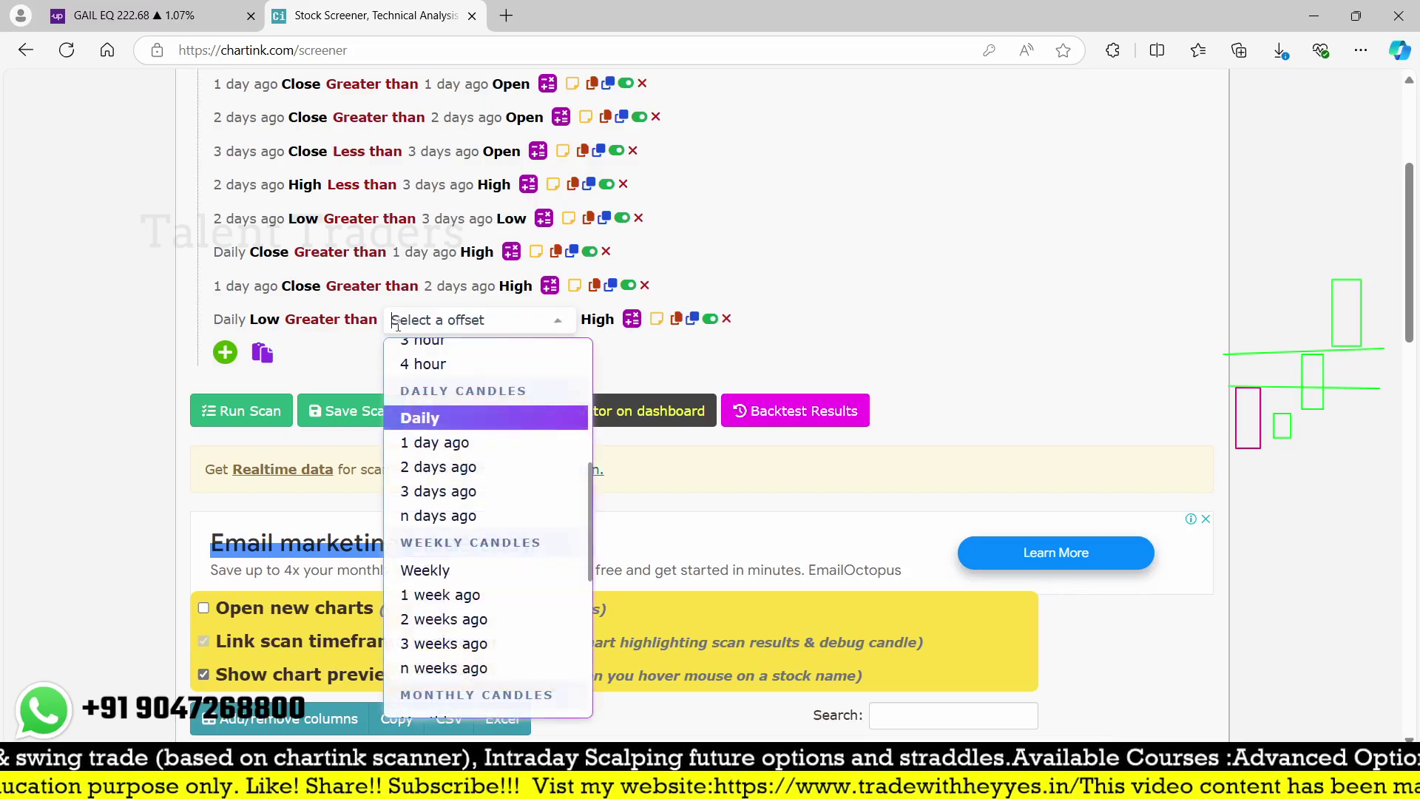
pyautogui.click(439, 493)
# Step: Run the scan with the nine filters and look through the matching stocks
pyautogui.scroll(-7, 723, 236)
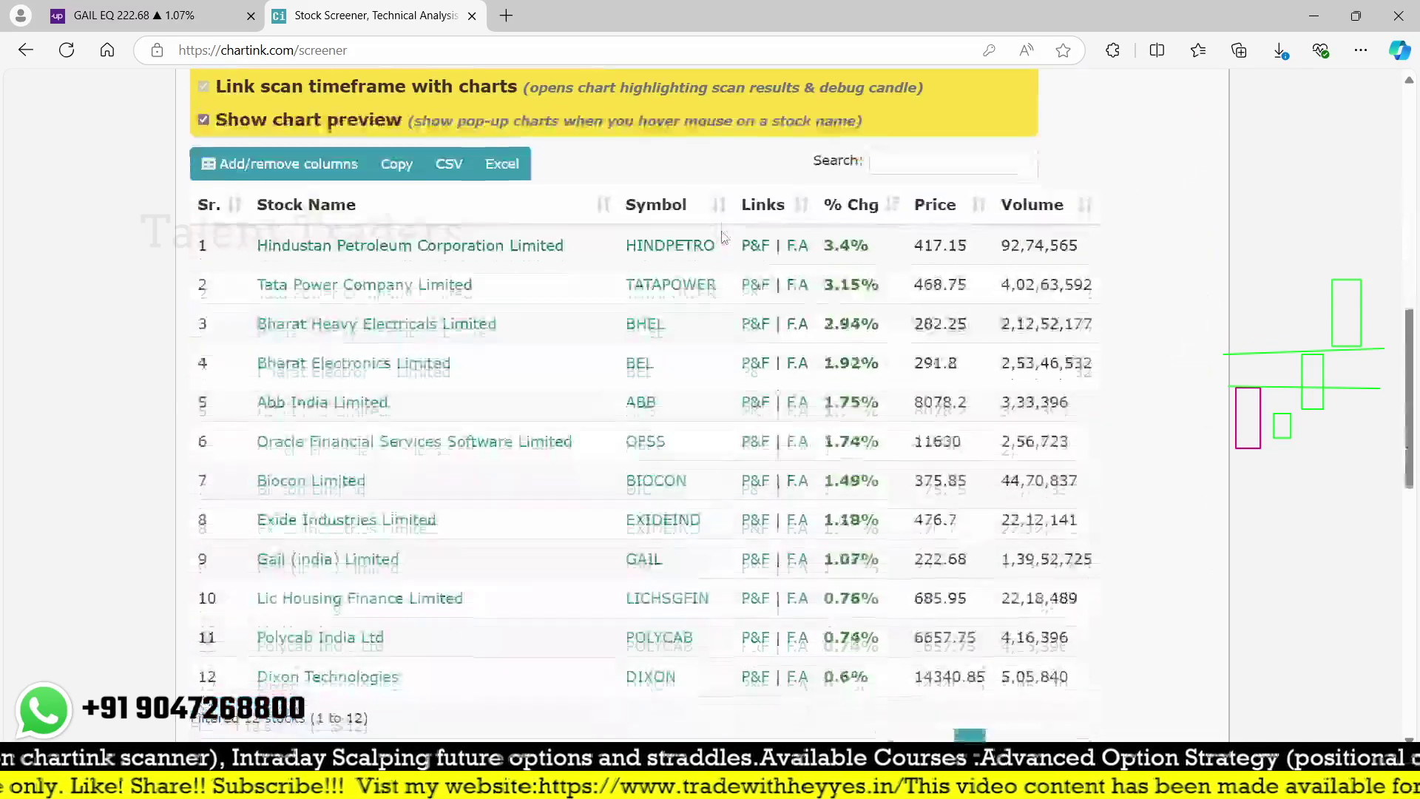
pyautogui.scroll(-1, 380, 326)
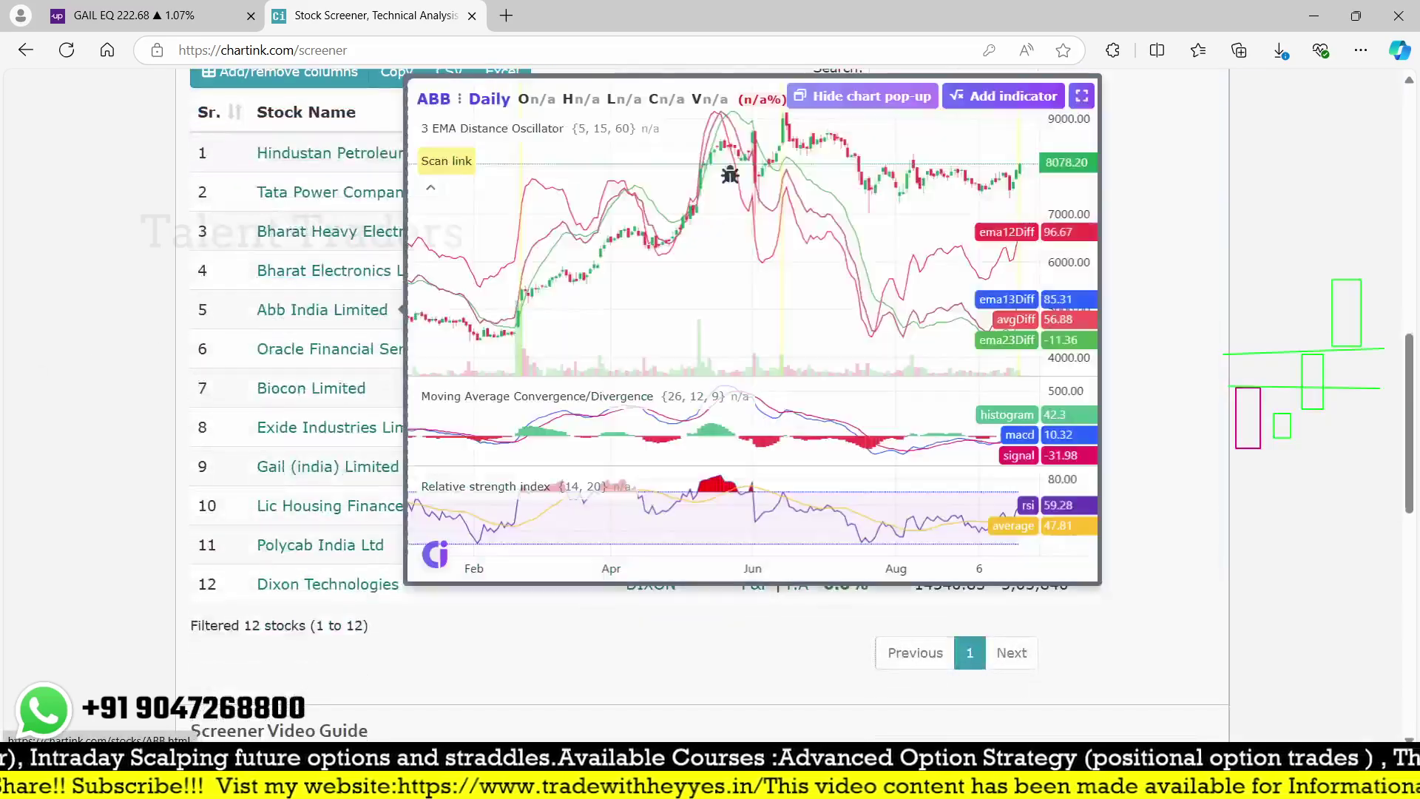
pyautogui.scroll(7, 134, 414)
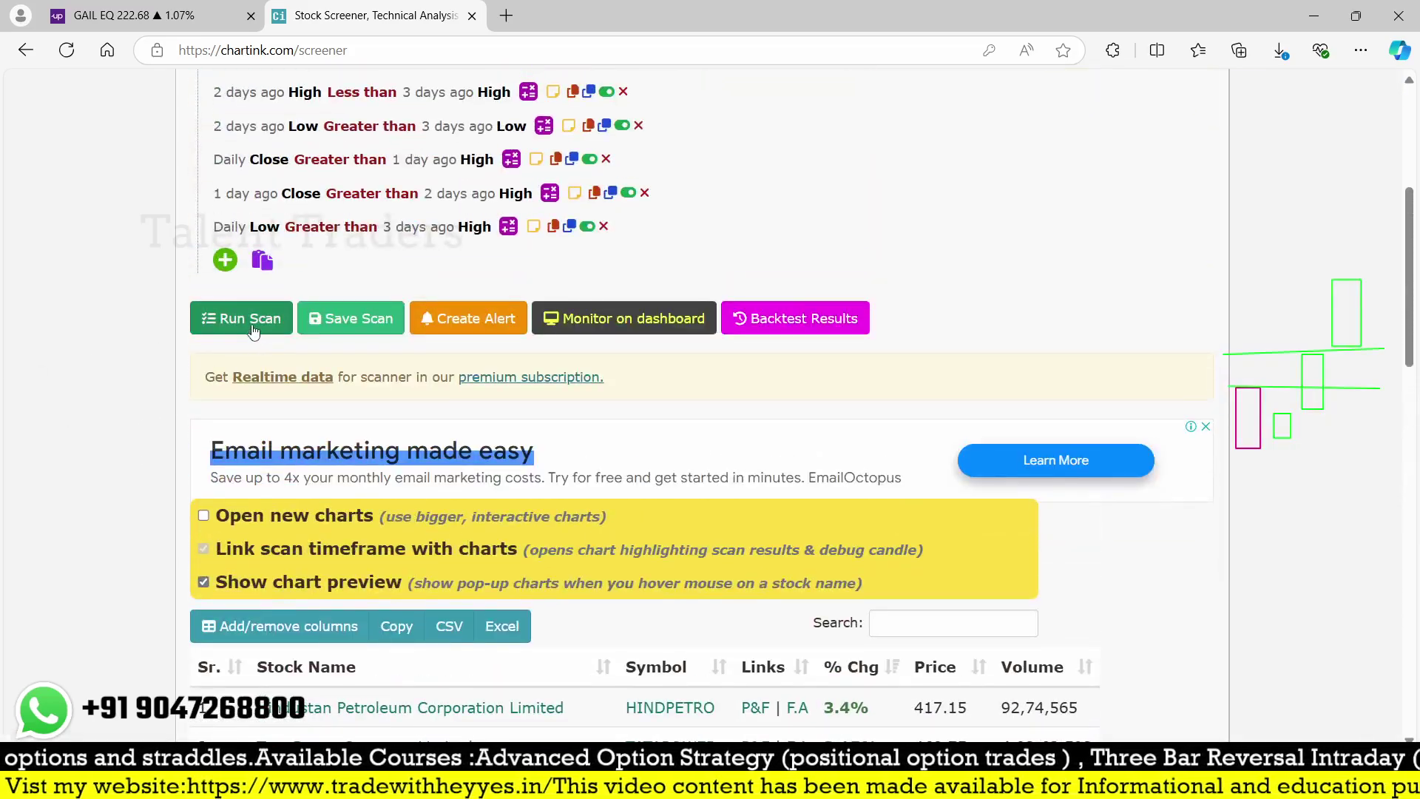
pyautogui.click(247, 318)
pyautogui.scroll(-2, 252, 330)
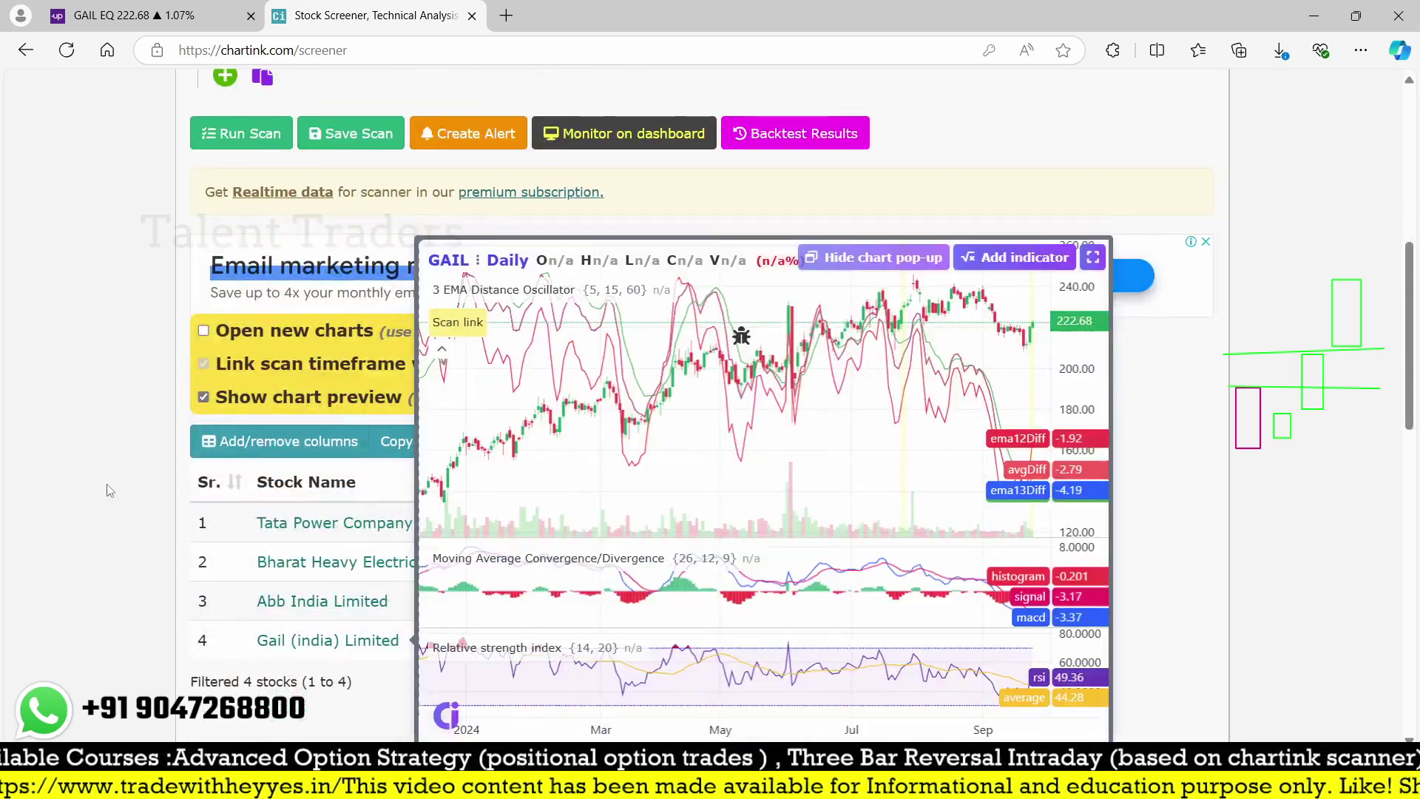
# Step: Switch to the Upstox chart and reopen the GAIL equity chart to check the gap across its last four candles
pyautogui.click(196, 5)
pyautogui.write('gail')
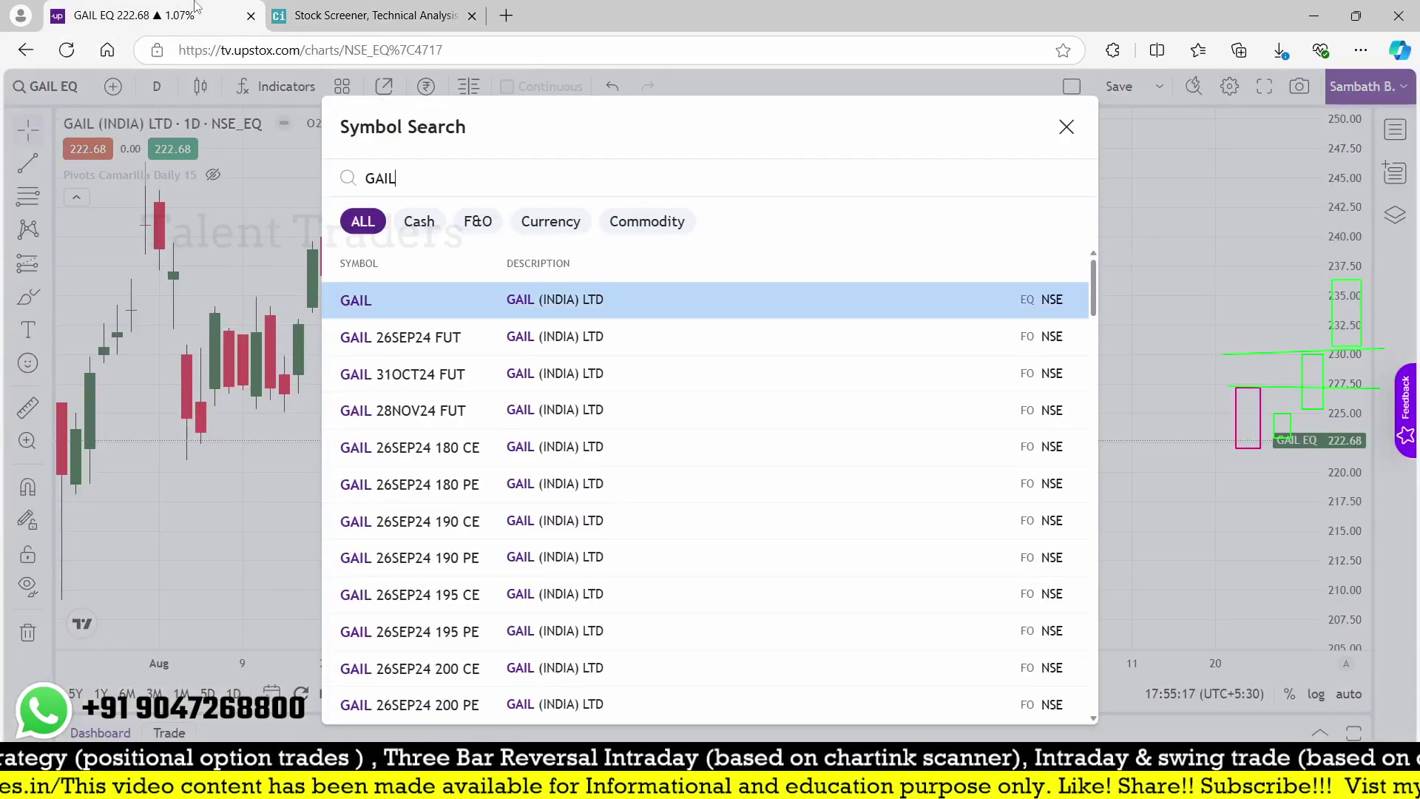
pyautogui.press('Return')
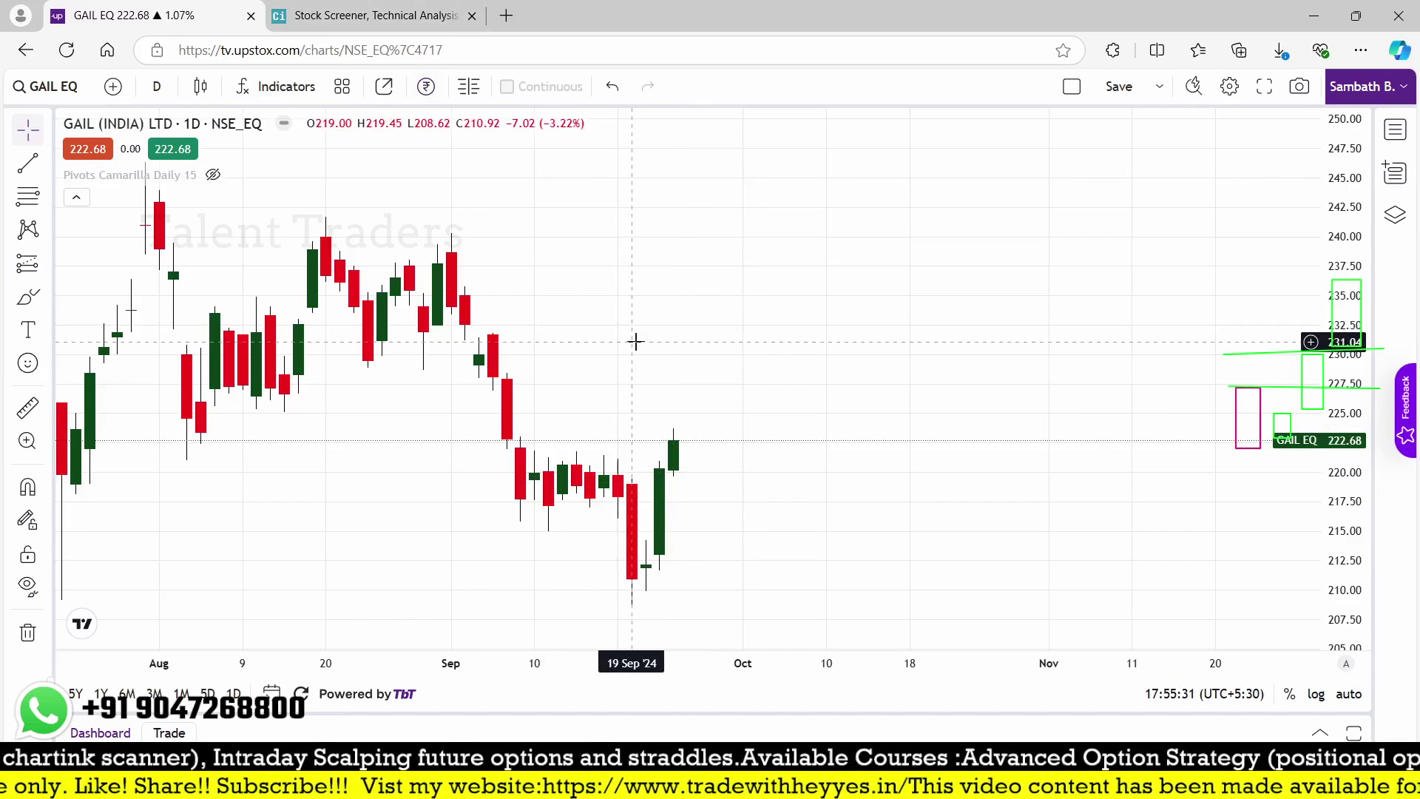
# Step: Check the filtered stock list in Chartink, switch back to Upstox and open the ABB equity chart to inspect its candle pattern
pyautogui.click(385, 9)
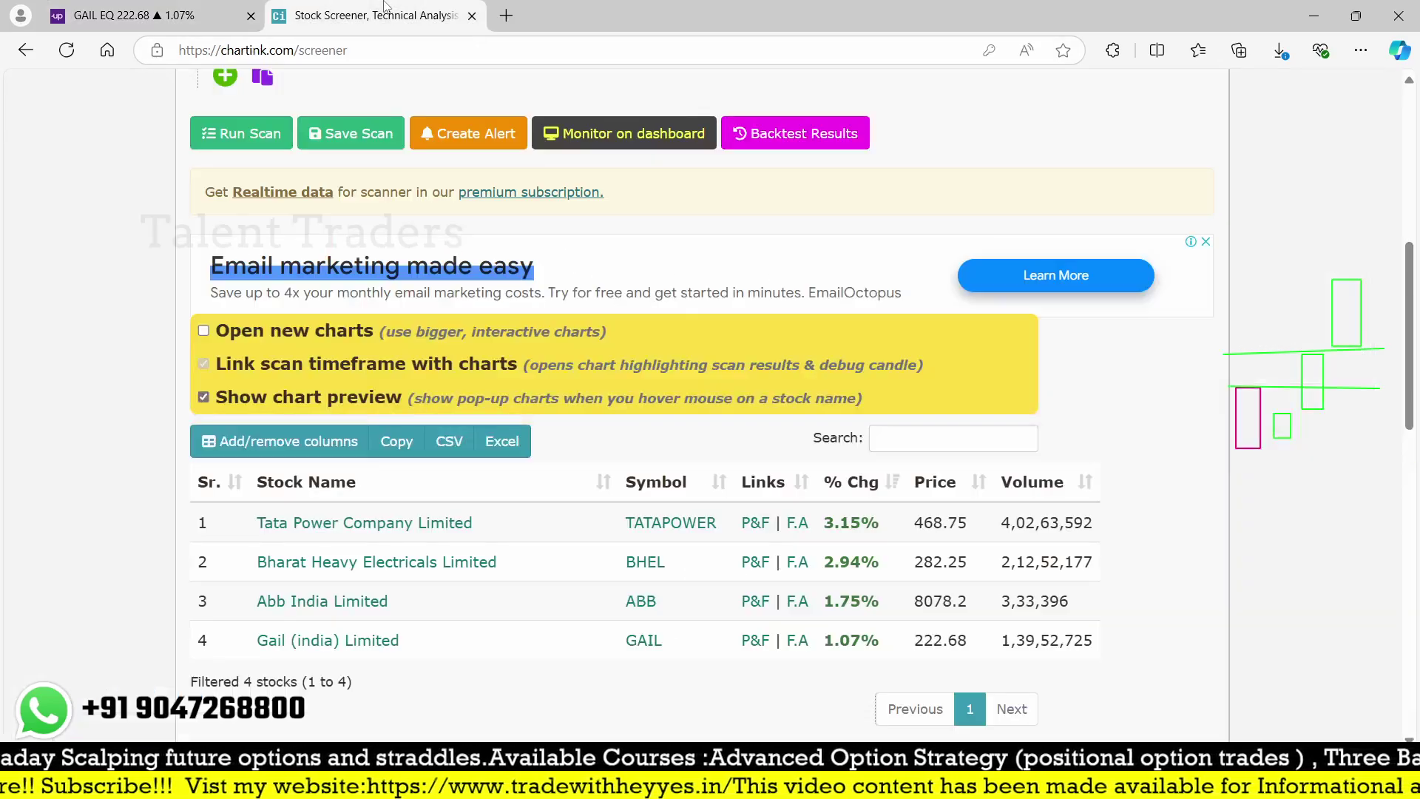
pyautogui.click(153, 10)
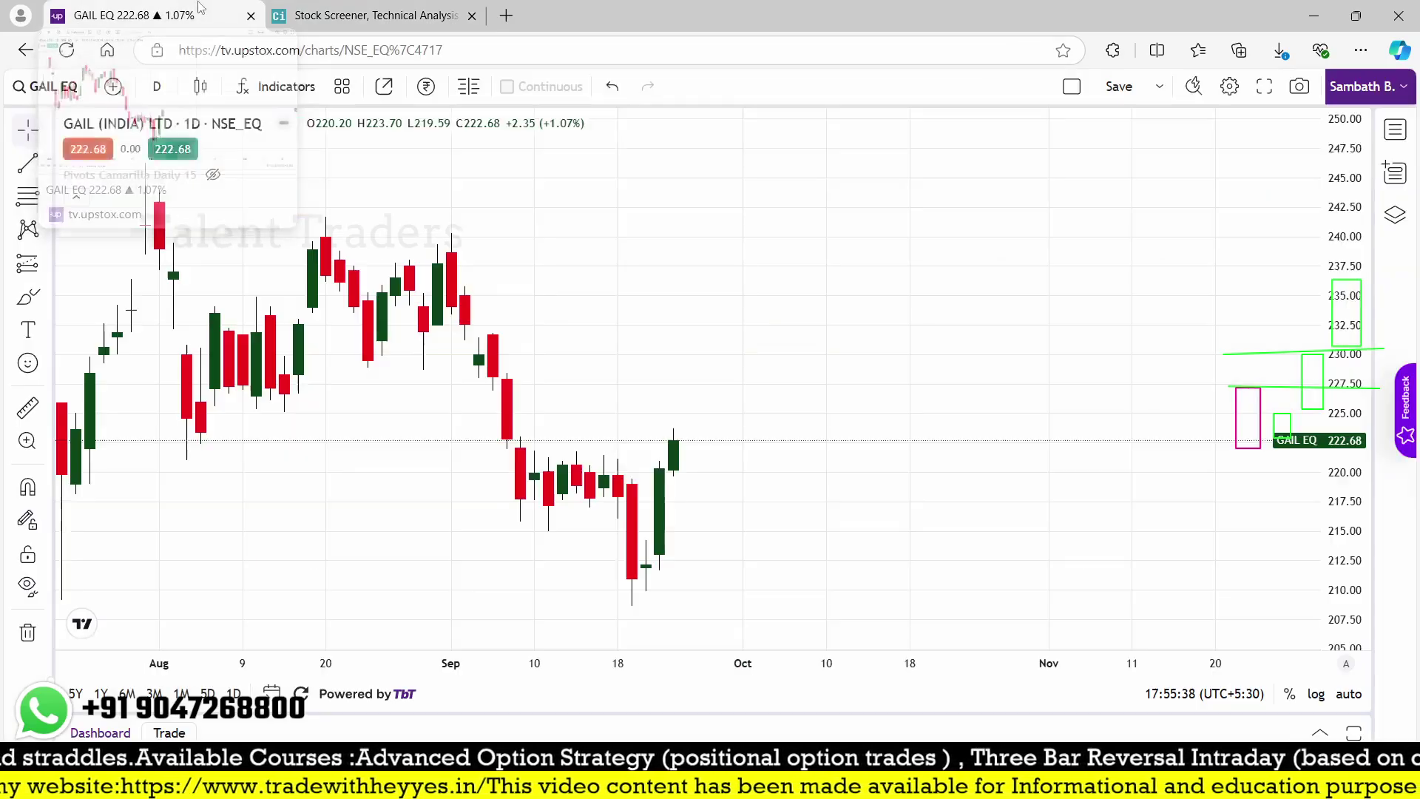
pyautogui.write('abb')
pyautogui.press('Return')
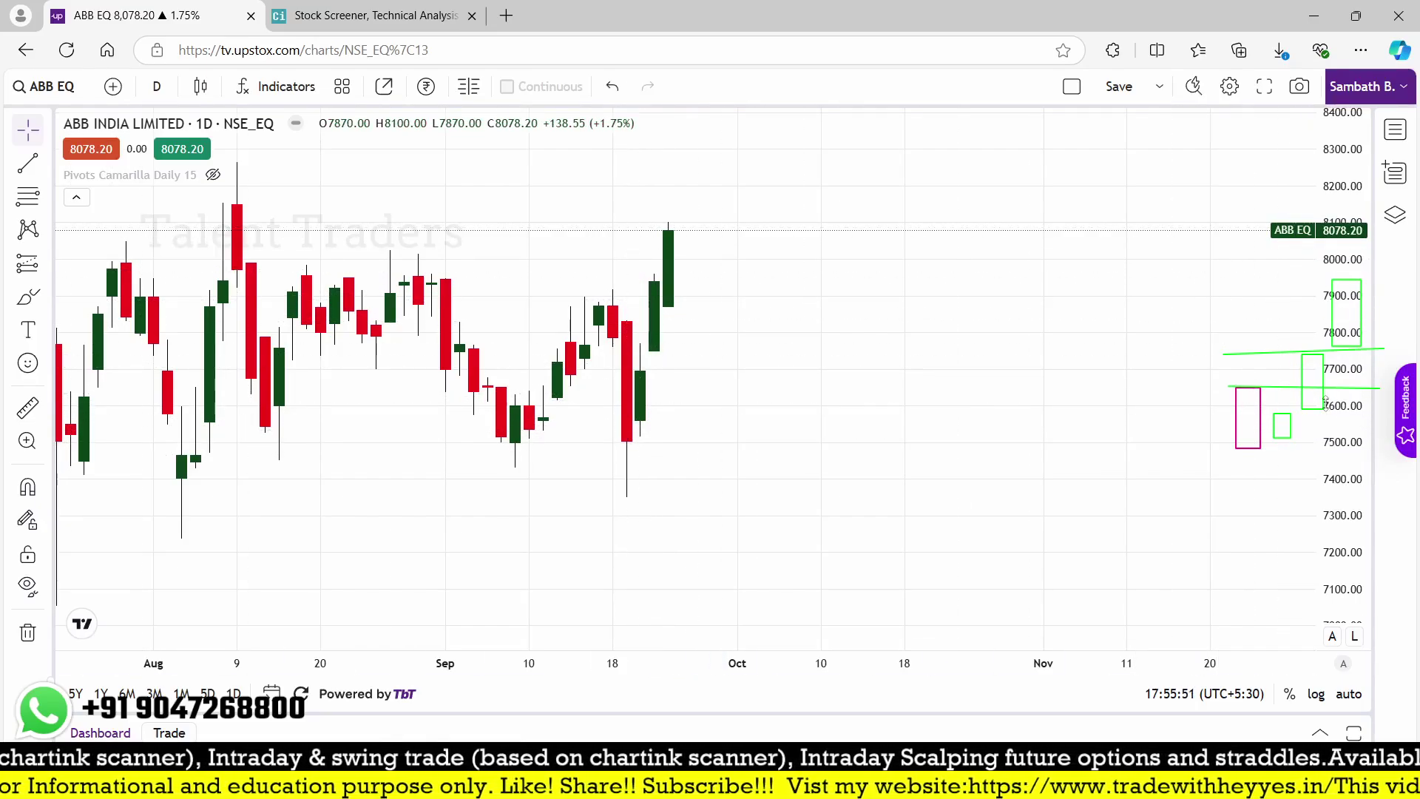
# Step: Inspect the recent ABB candles, recheck the filtered stock list in Chartink, and reload the ABB equity chart in Upstox
pyautogui.moveTo(1221, 295); pyautogui.dragTo(1182, 337)
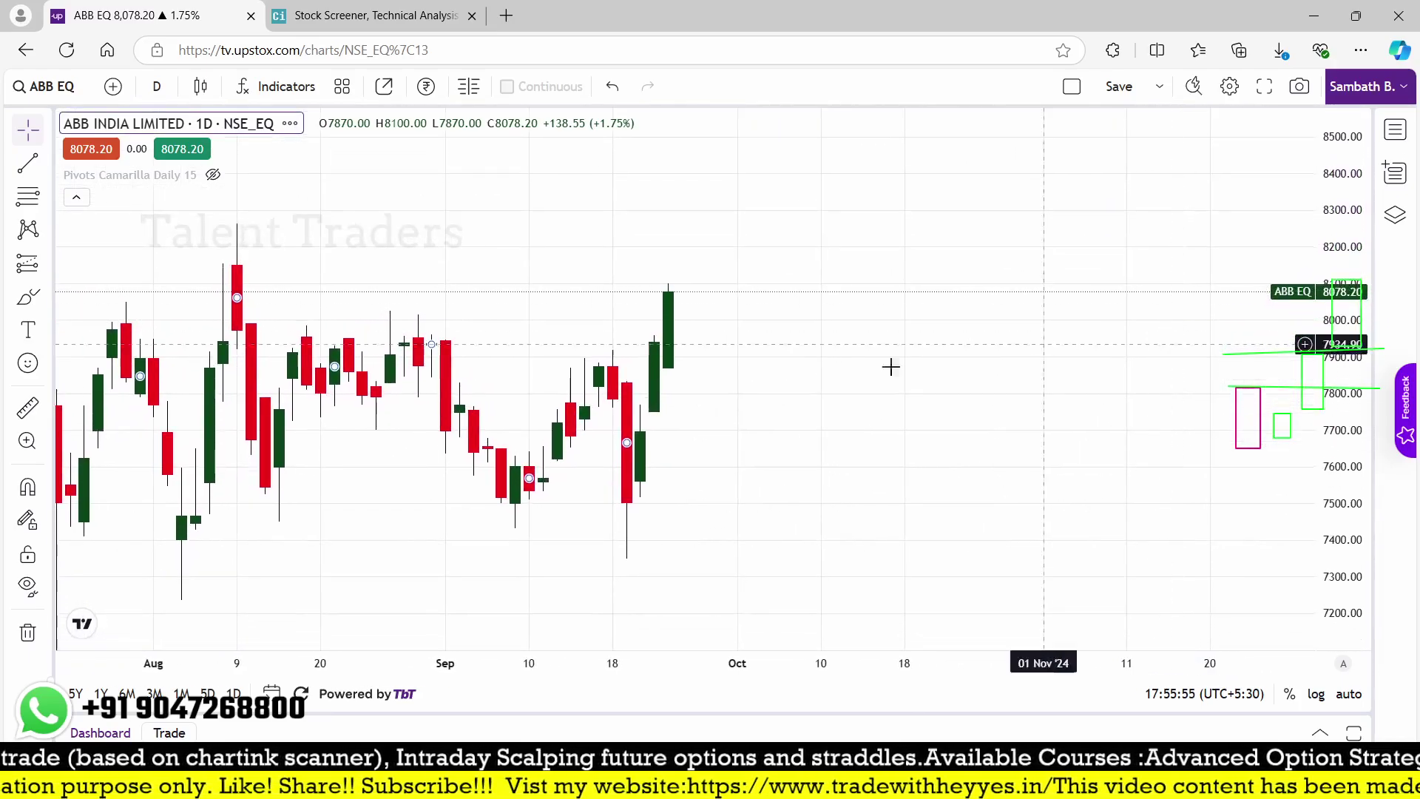
pyautogui.click(348, 10)
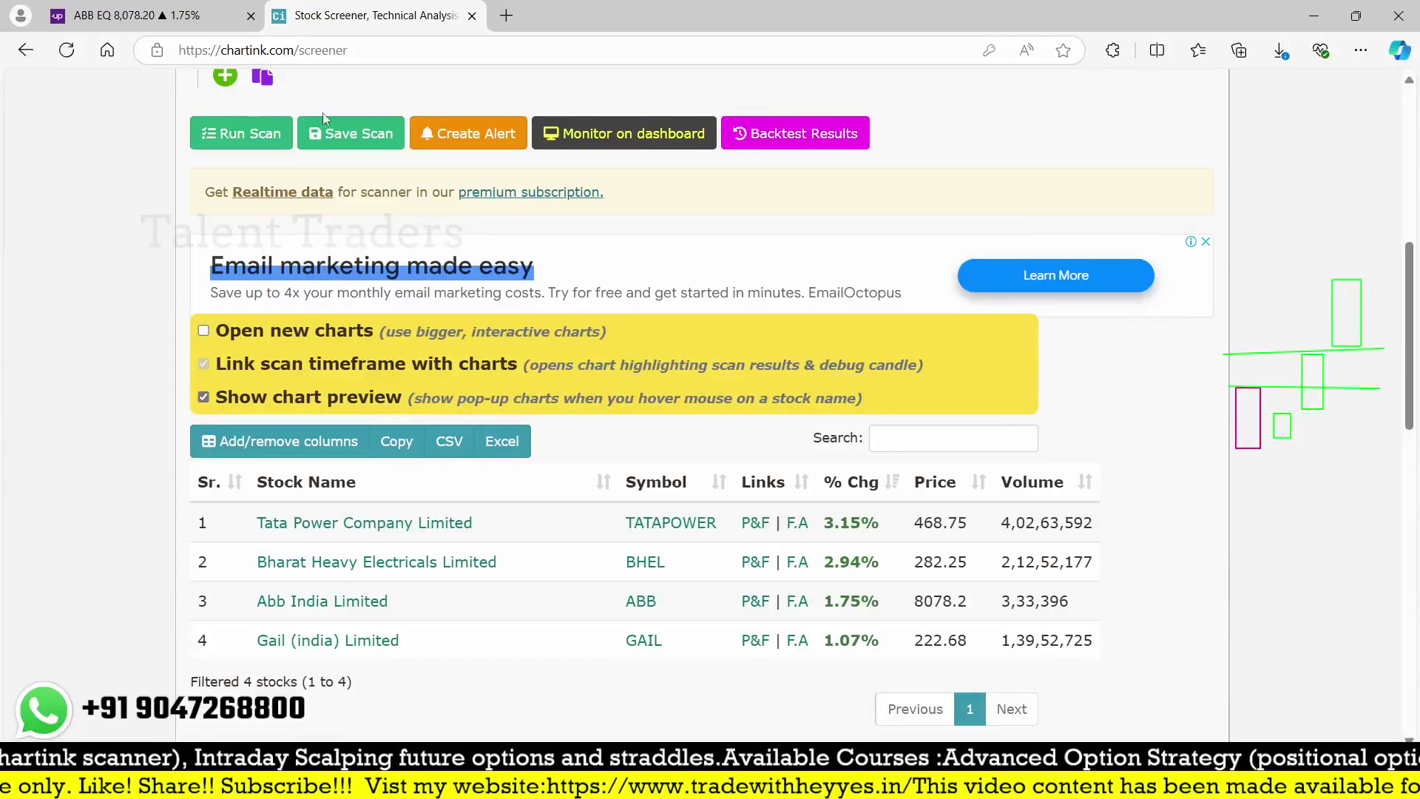
pyautogui.click(171, 15)
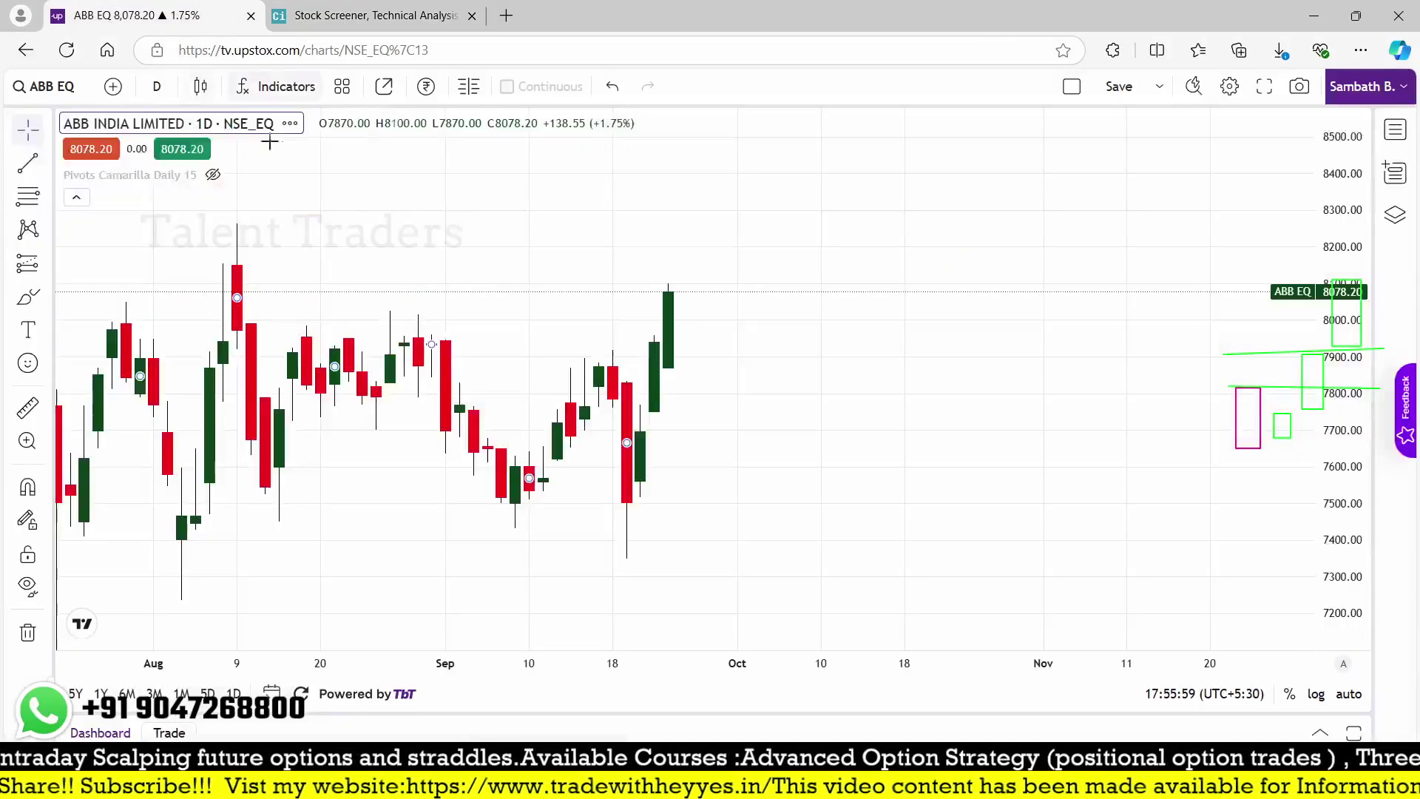
pyautogui.write('abb')
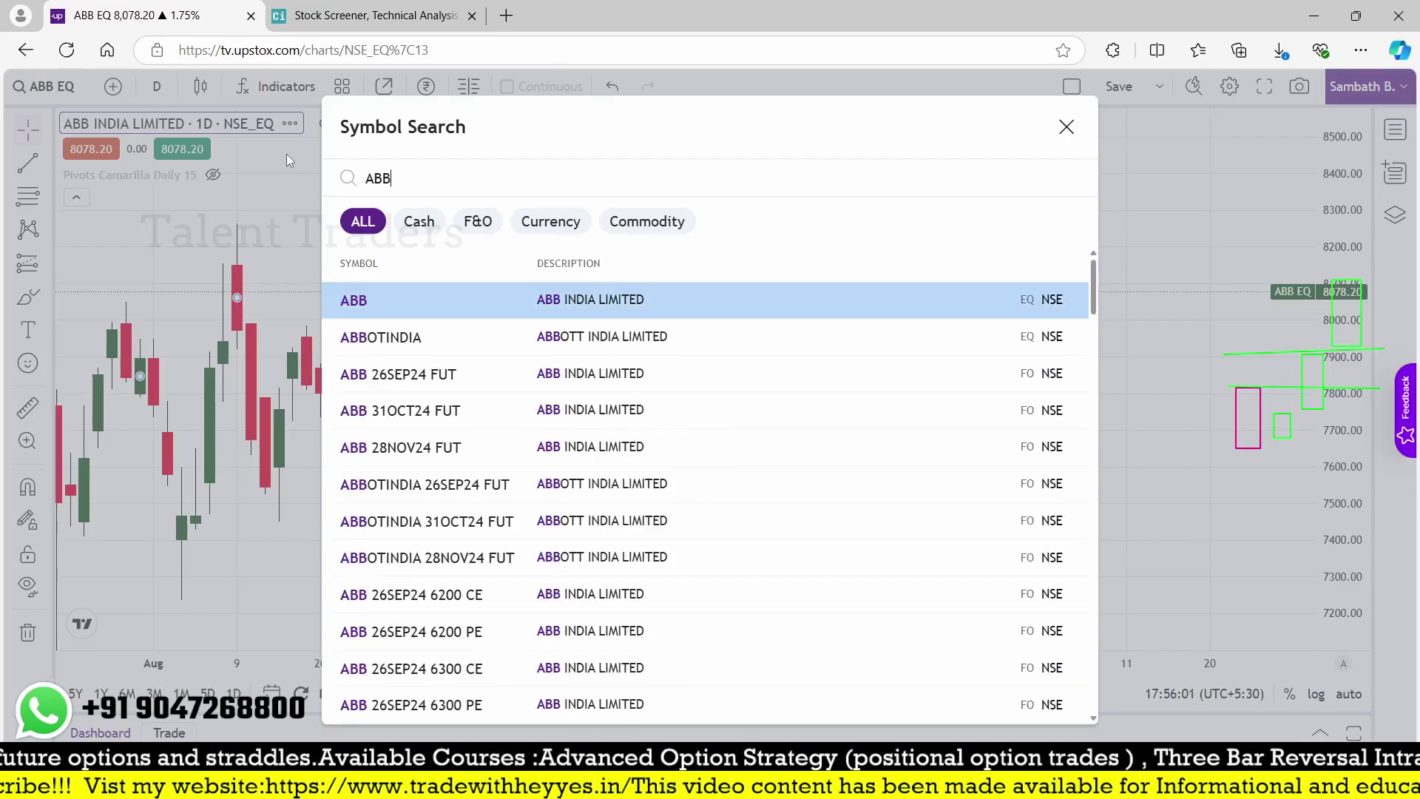
pyautogui.press('Return')
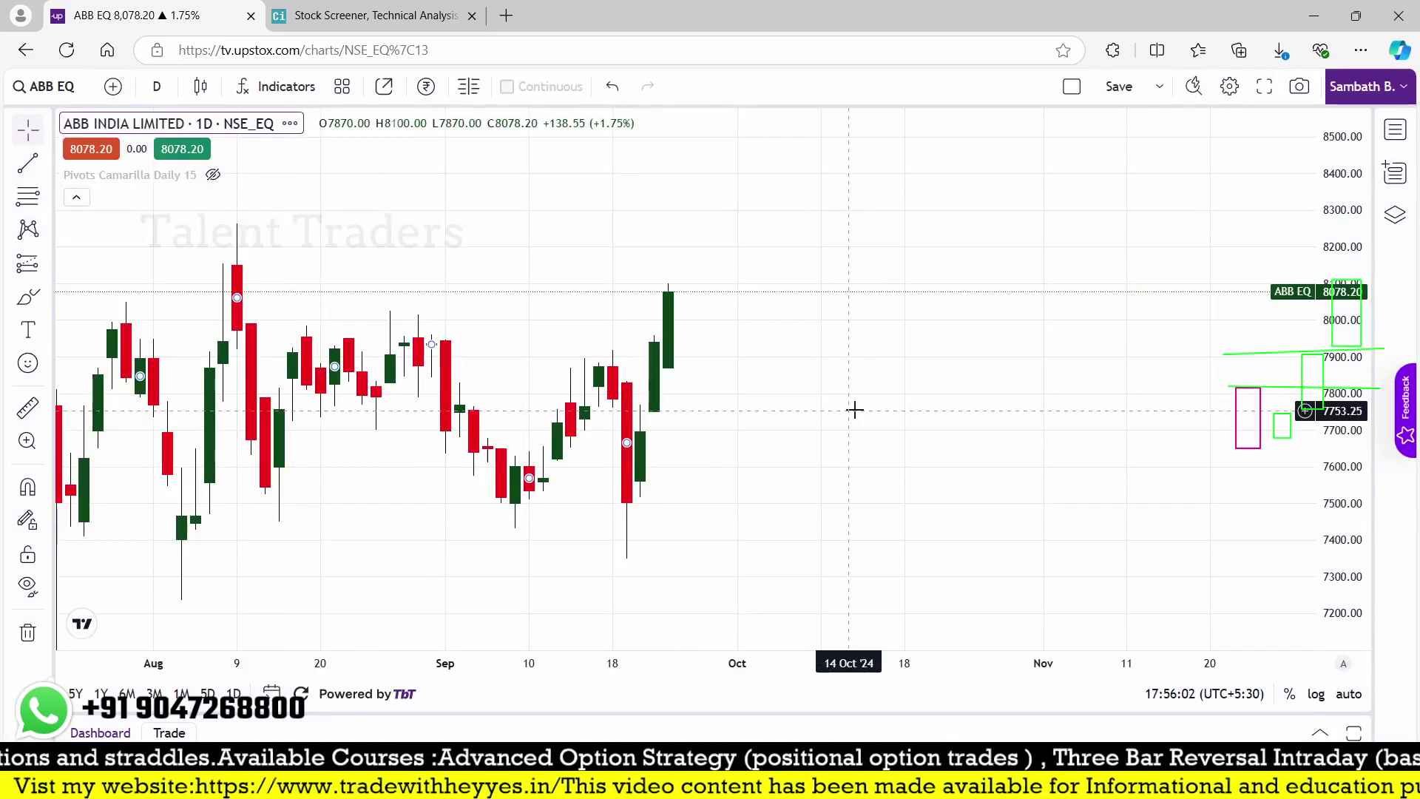
# Step: Check the Chartink list, open the BHEL equity chart in Upstox and box the gap between the pattern's first high and last low
pyautogui.click(398, 8)
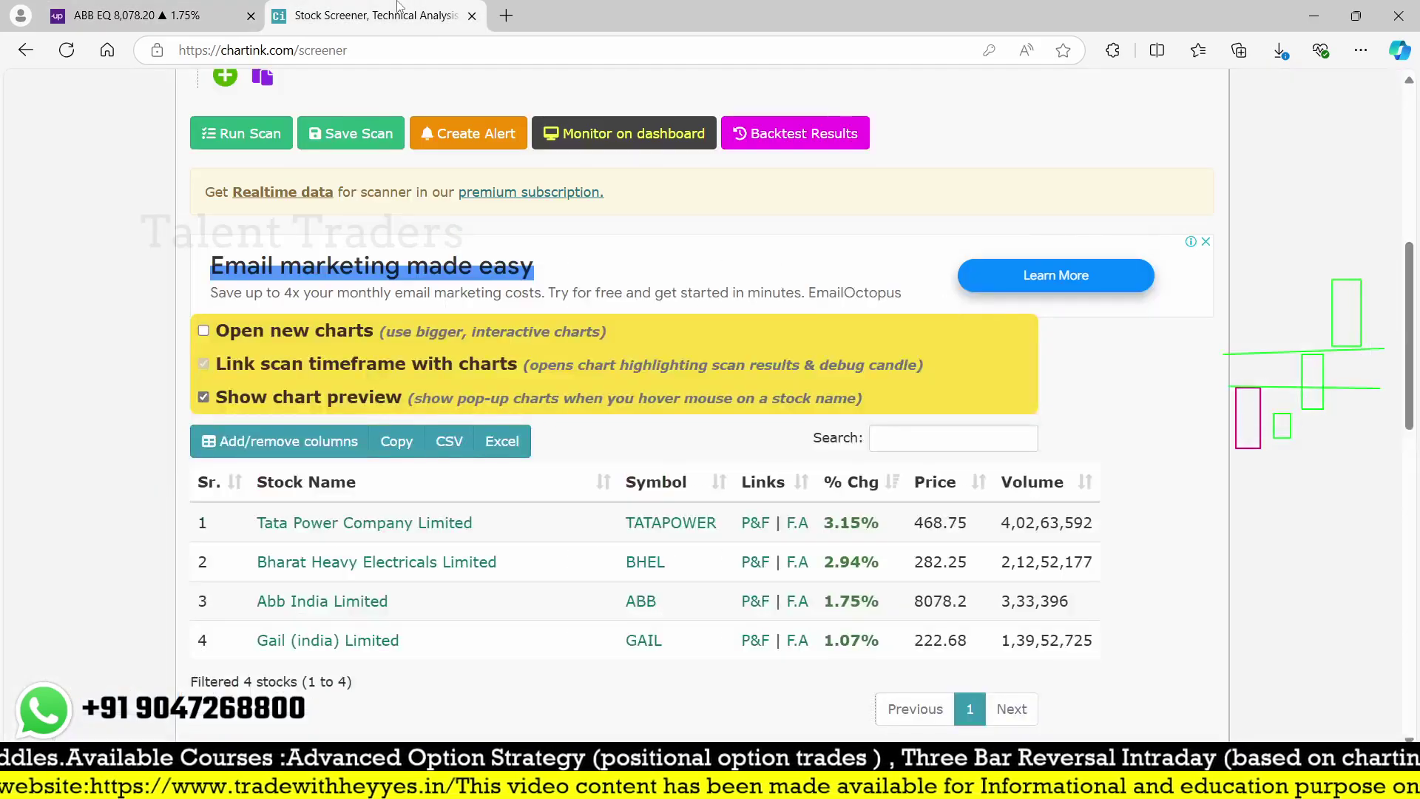
pyautogui.click(165, 7)
pyautogui.write('bhel')
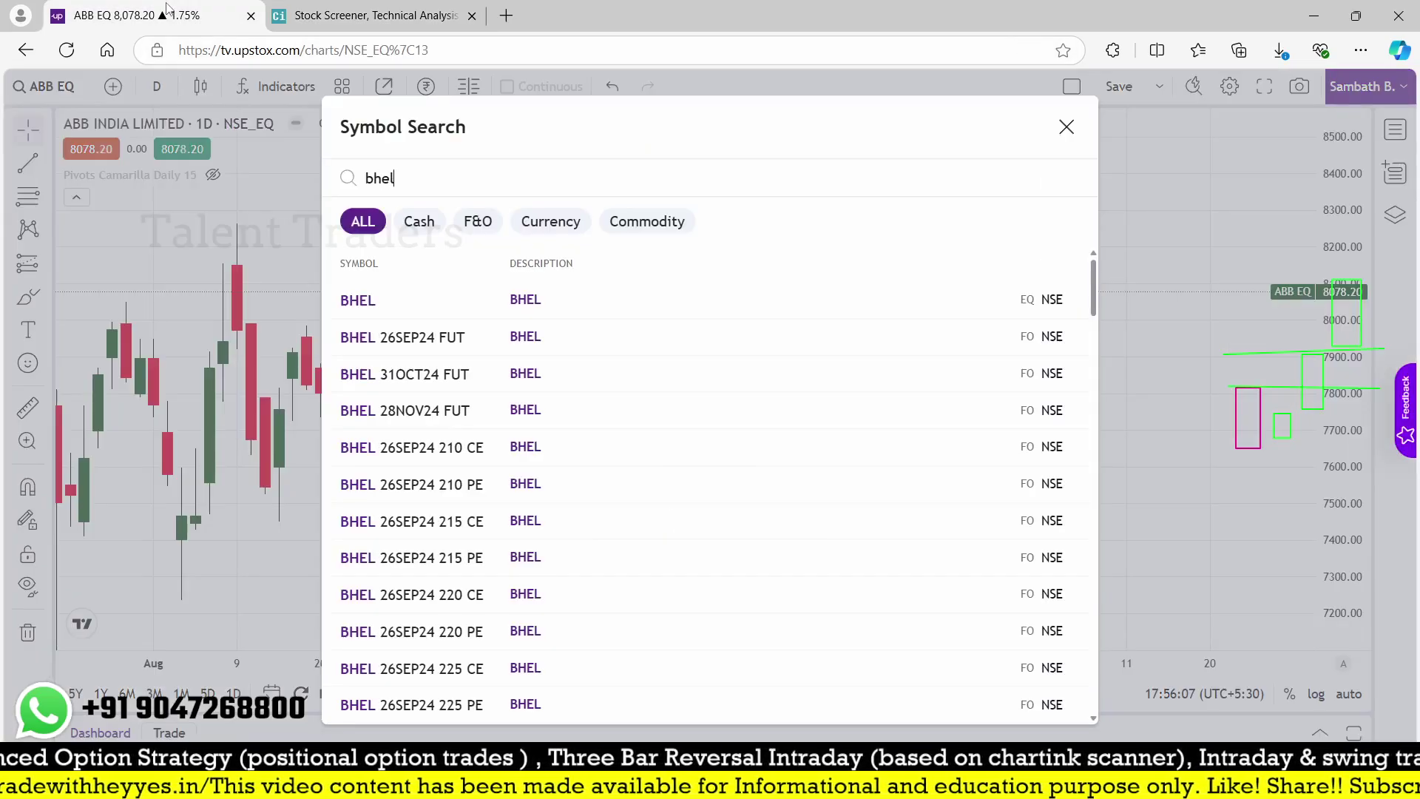
pyautogui.press('Return')
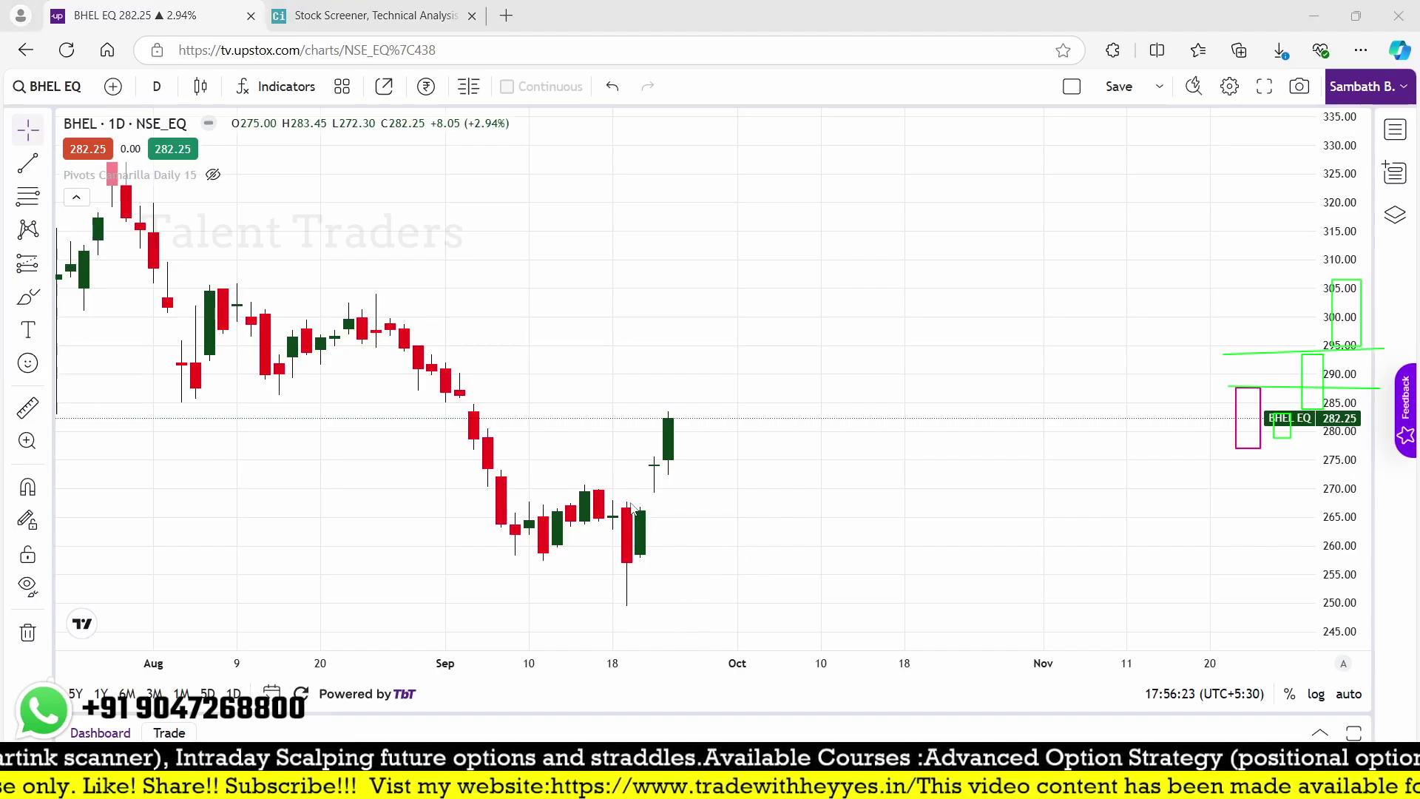
pyautogui.moveTo(626, 503)
pyautogui.mouseDown()
pyautogui.moveTo(817, 523)
pyautogui.moveTo(852, 483)
pyautogui.mouseUp()
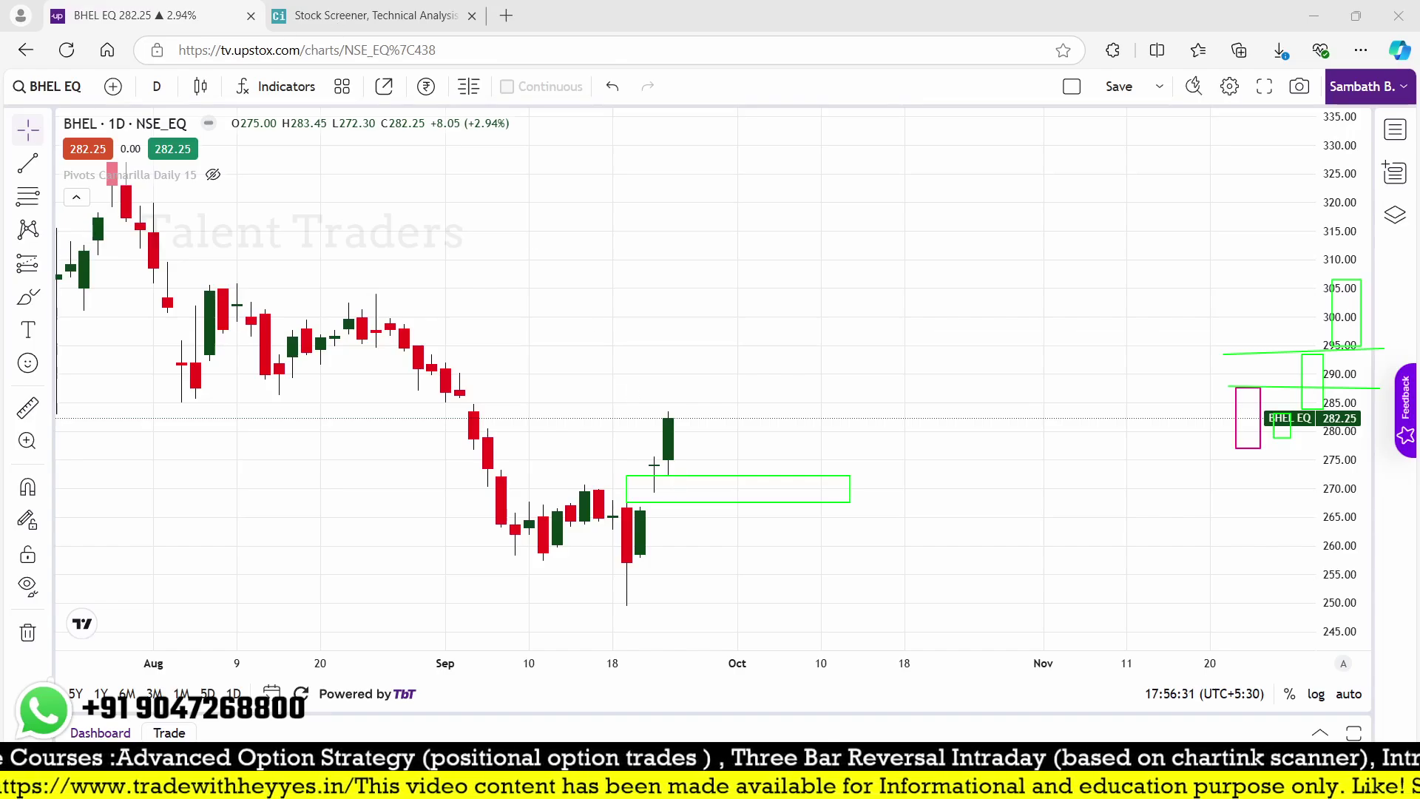
# Step: Preview BHEL in Chartink, switch to Upstox, open the TATAPOWER equity chart and compare its last candles with the Fair Value Gap reference image
pyautogui.click(370, 15)
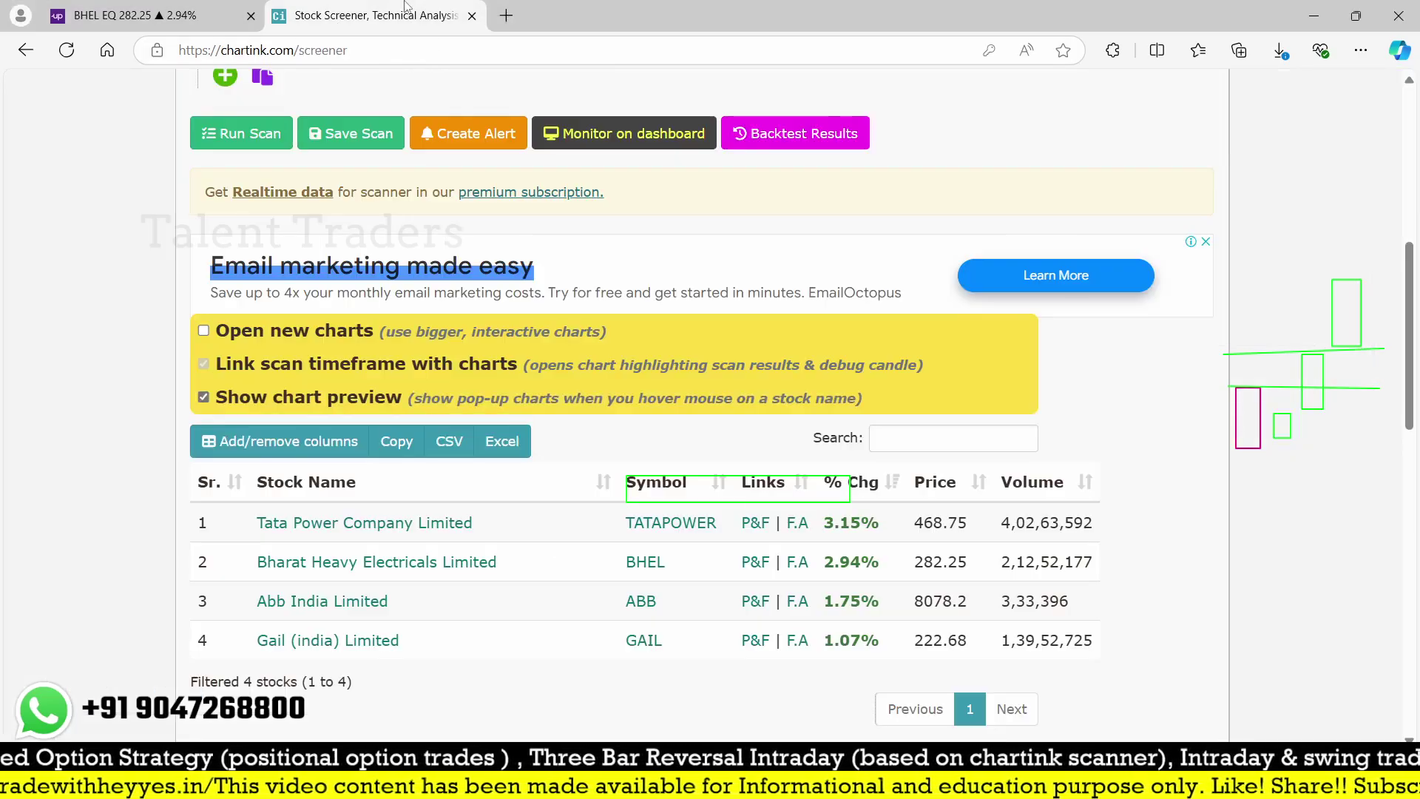
pyautogui.moveTo(414, 562)
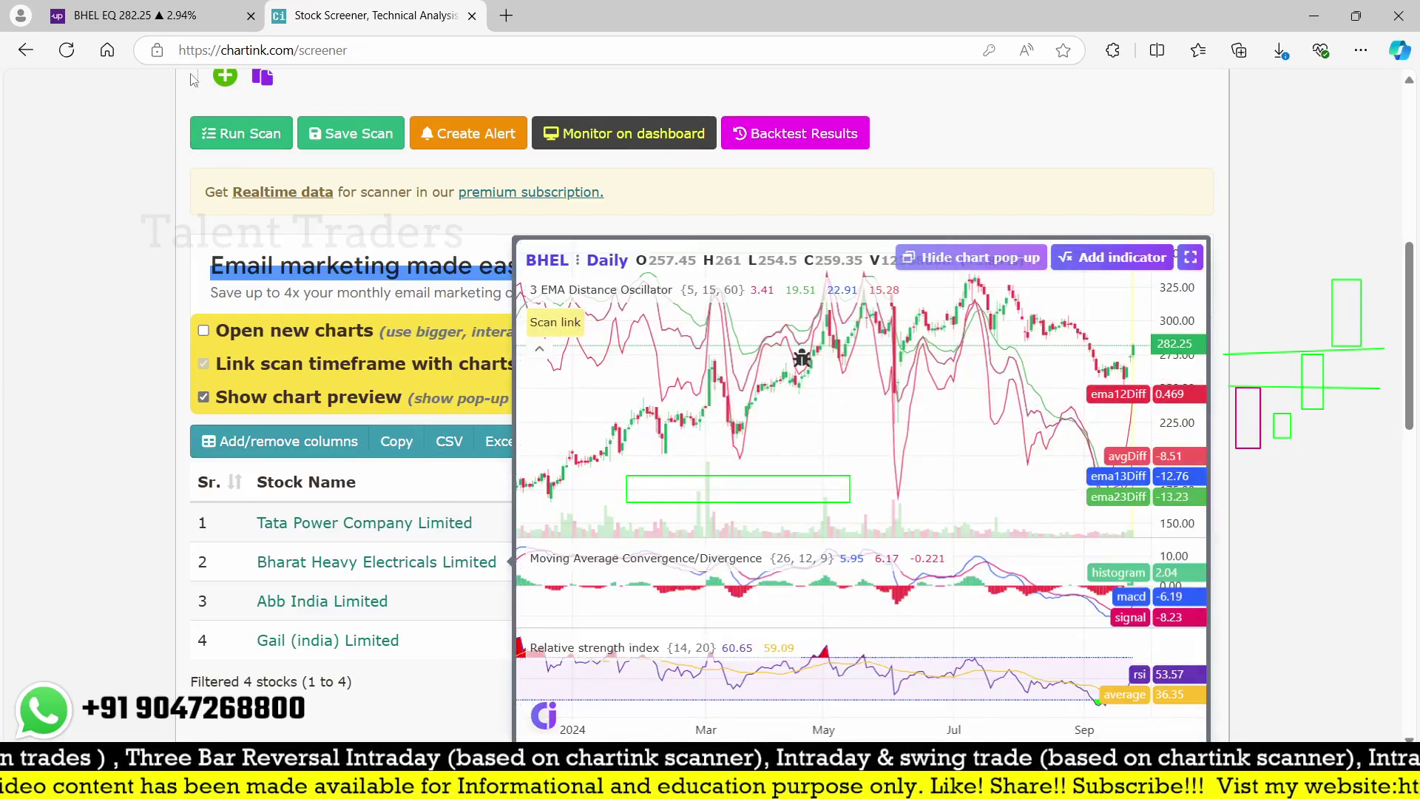
pyautogui.click(171, 16)
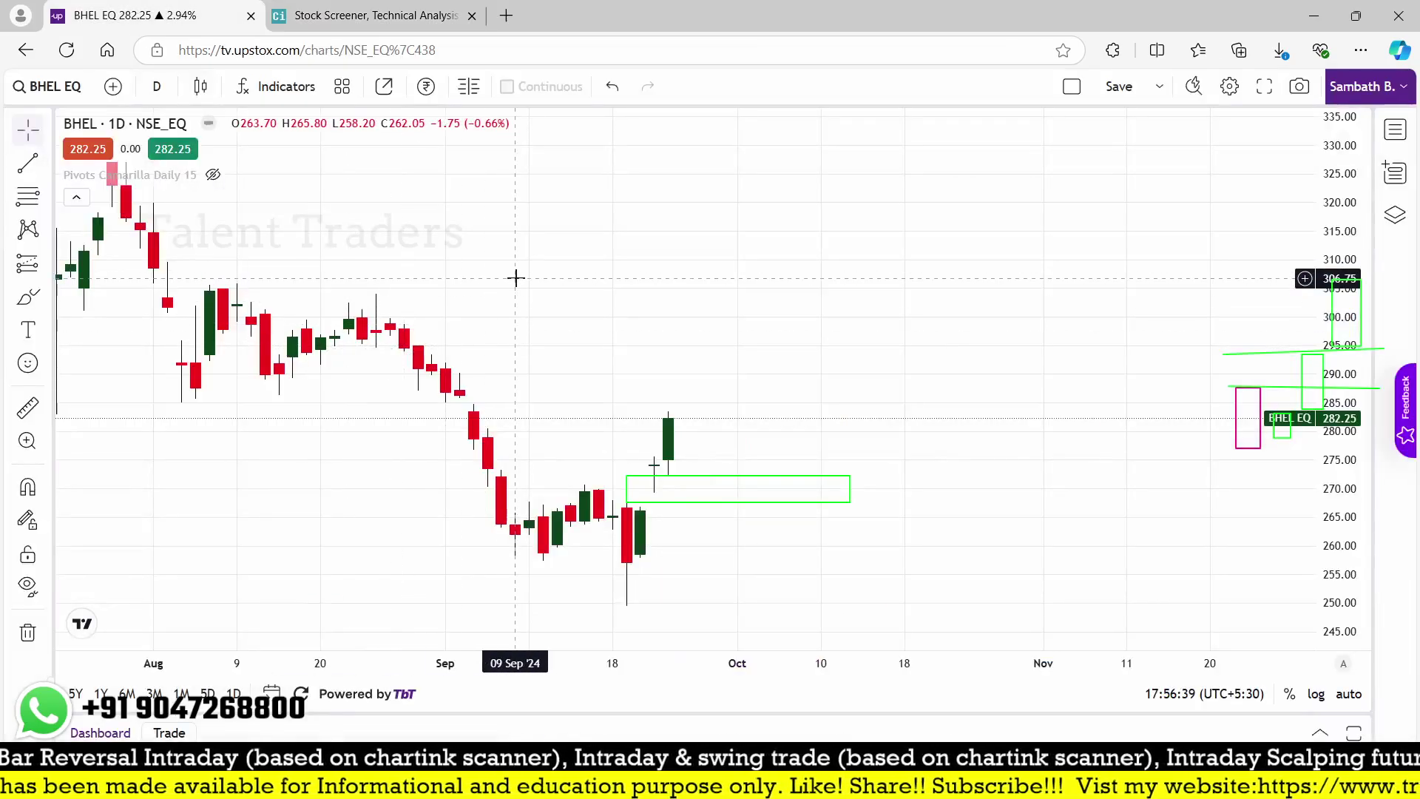
pyautogui.write('tatapower')
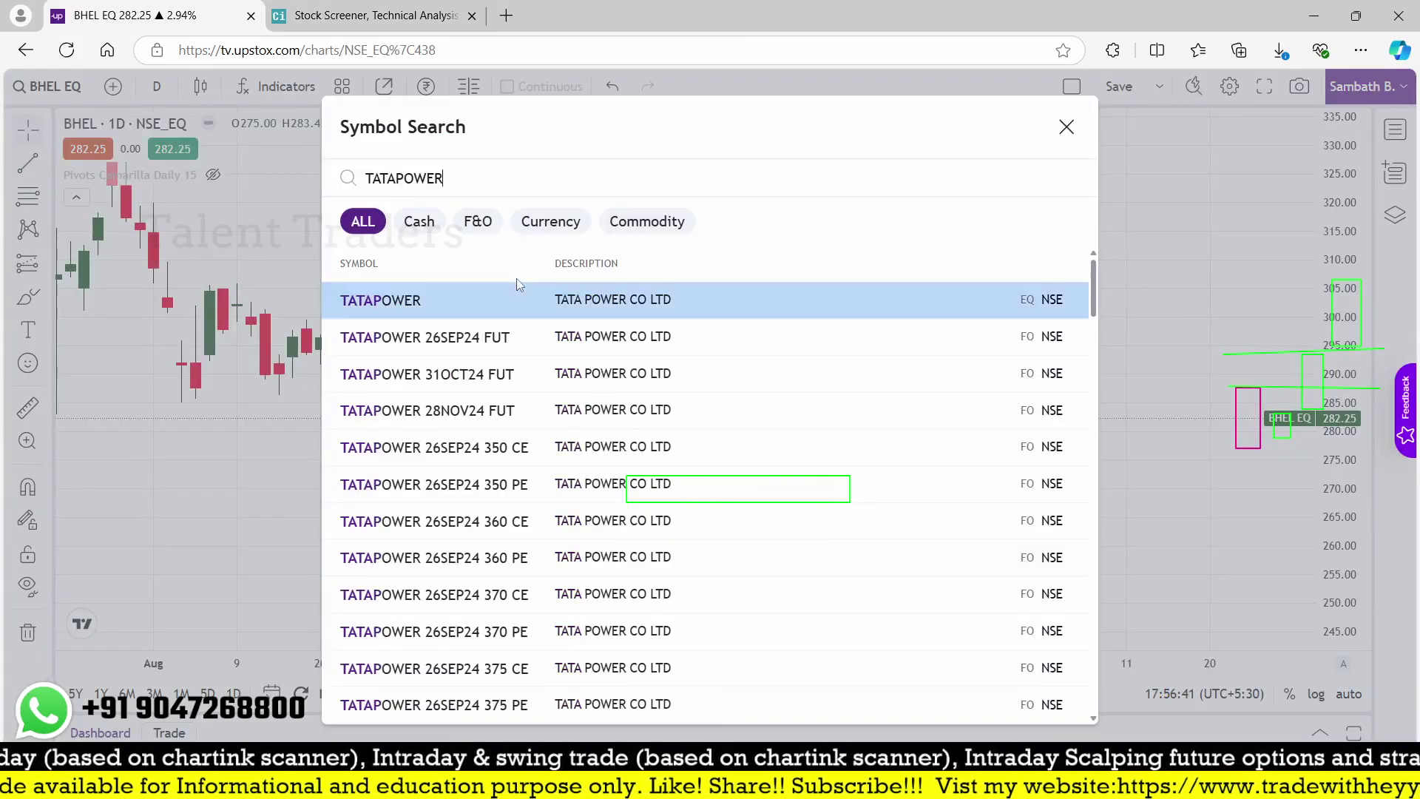
pyautogui.press('Return')
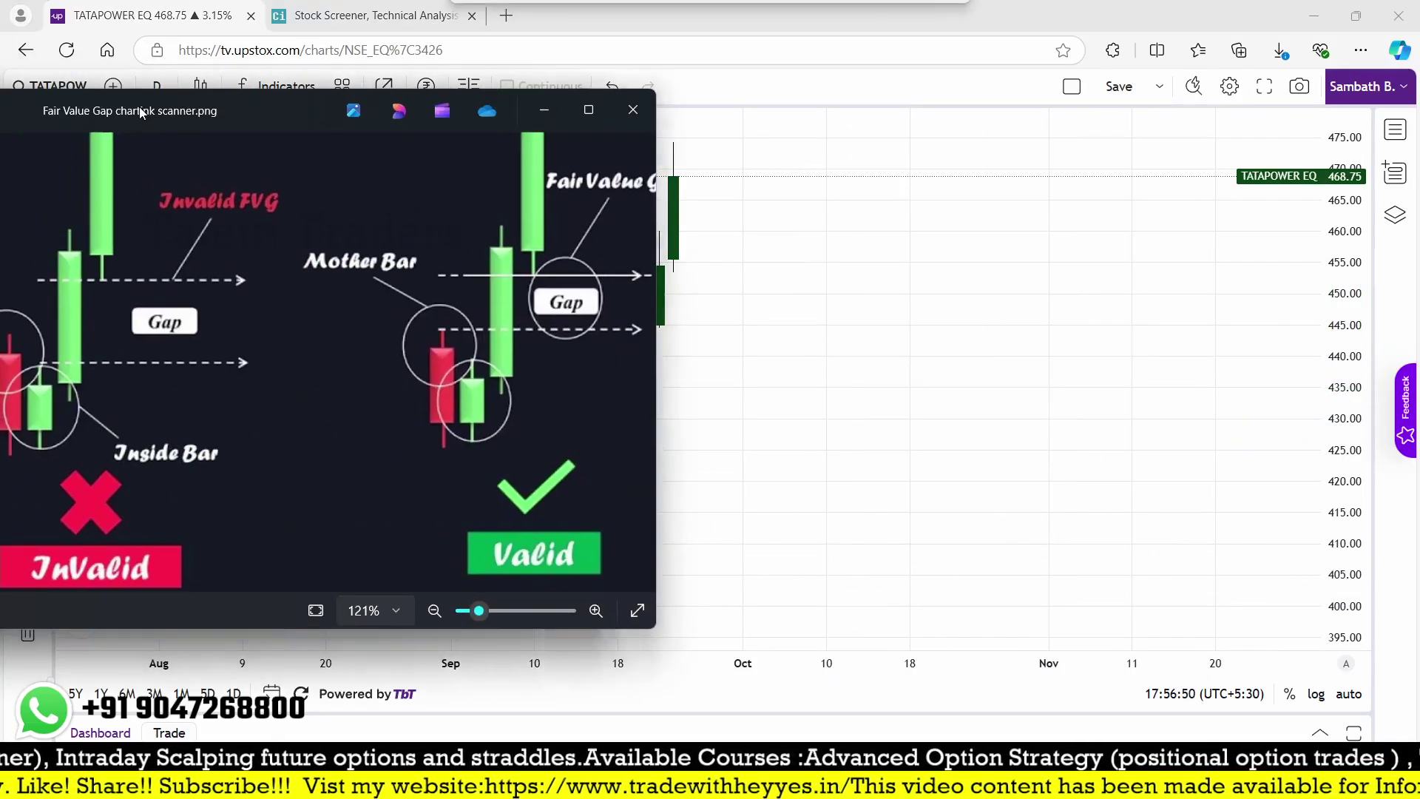
pyautogui.moveTo(503, 111); pyautogui.dragTo(270, 122)
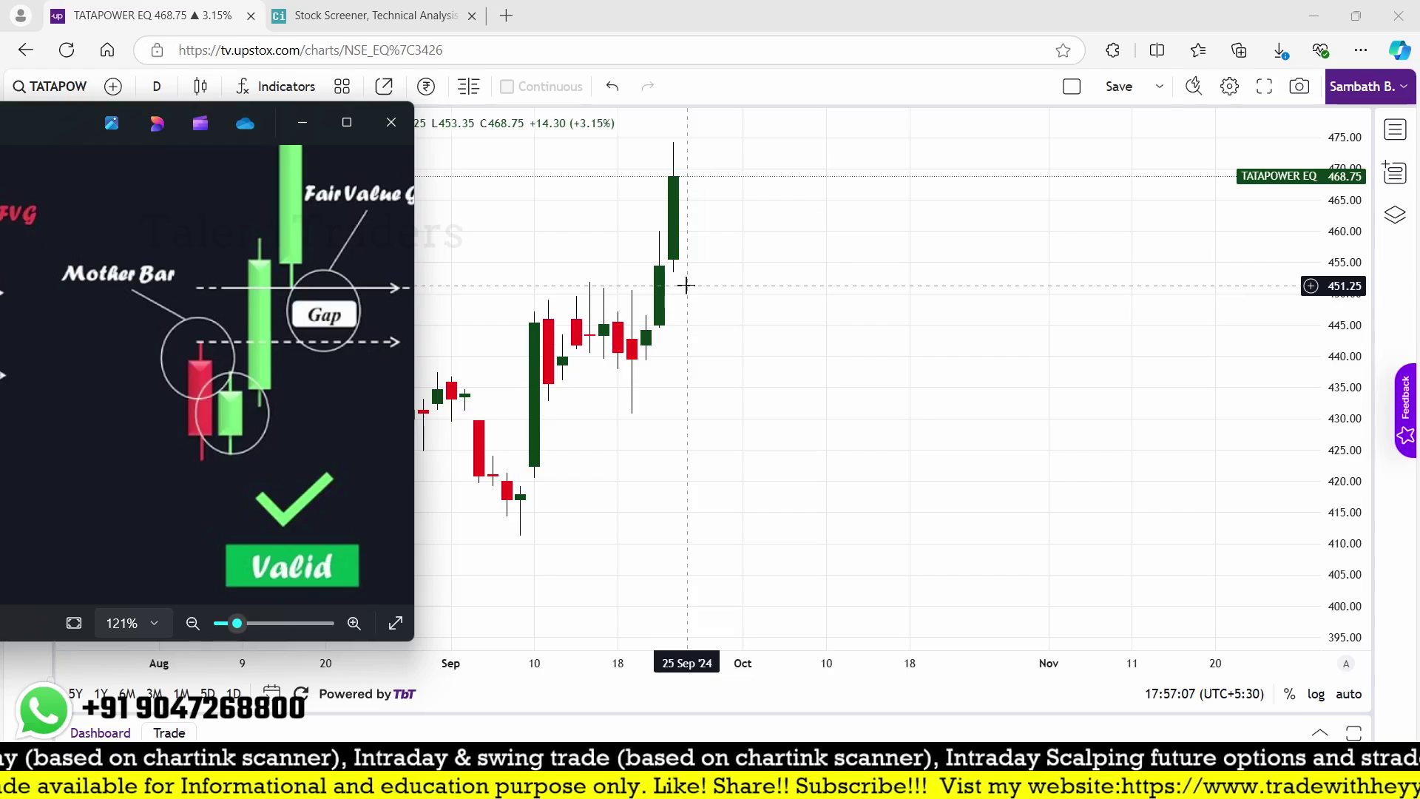
pyautogui.click(362, 15)
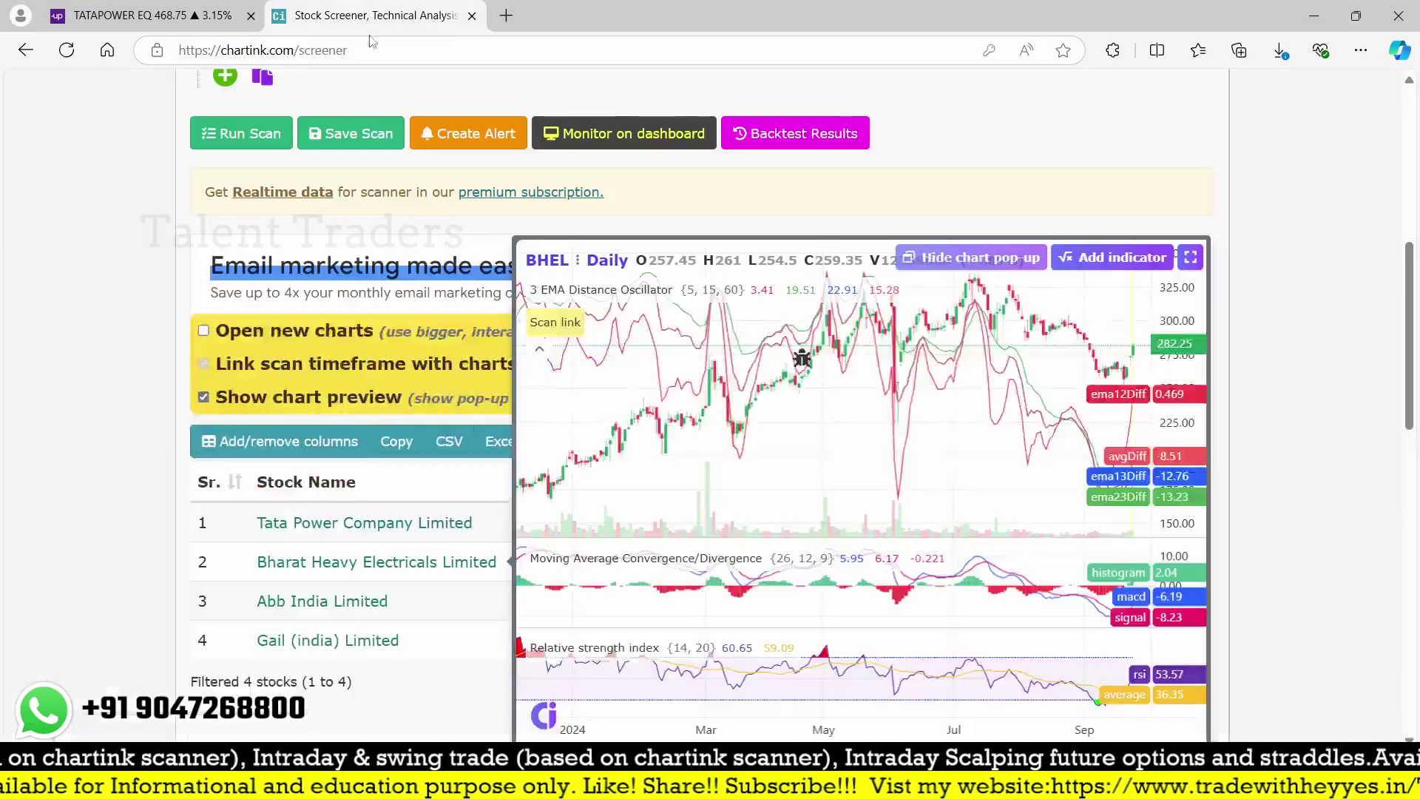
pyautogui.click(219, 8)
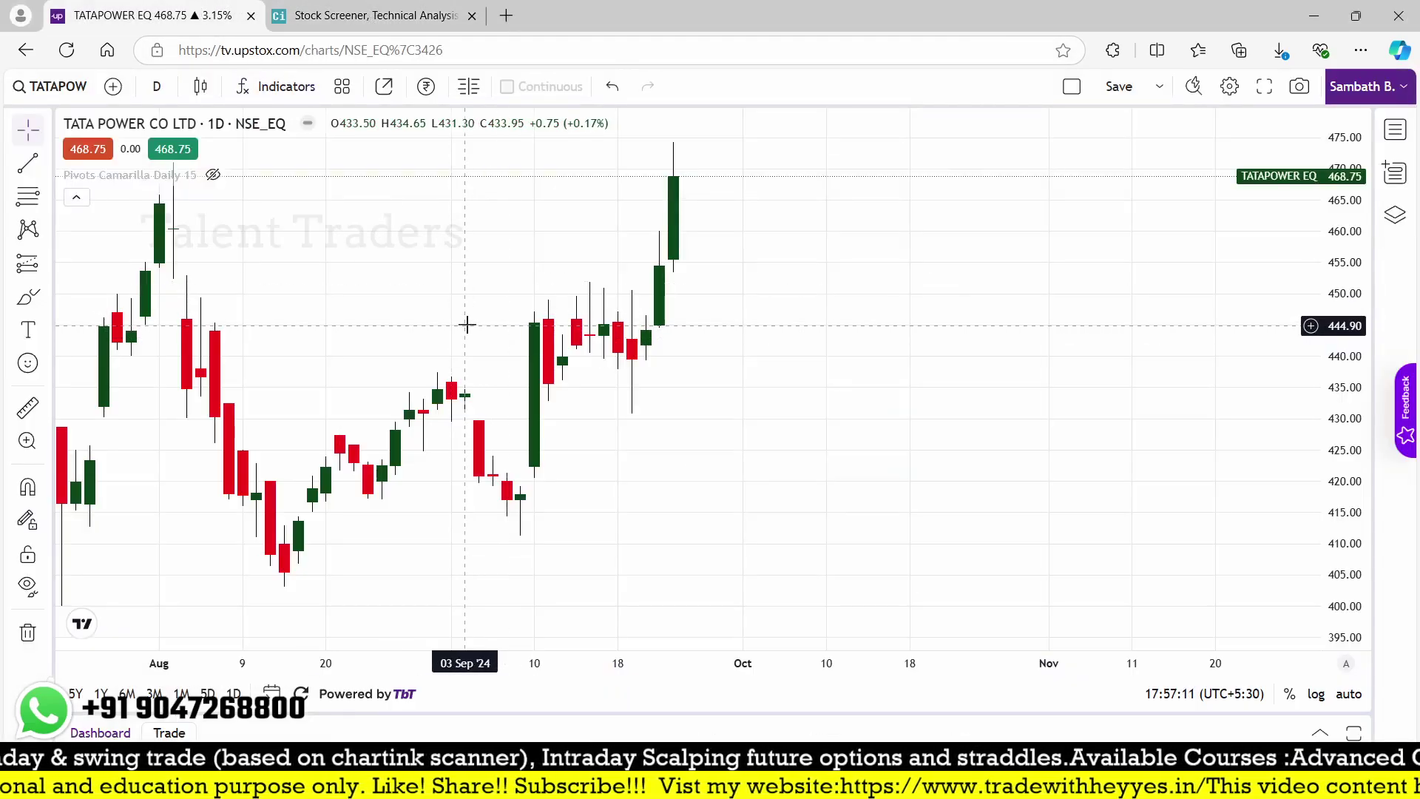
# Step: Return to the Chartink screener and save the scan under the name test
pyautogui.click(352, 15)
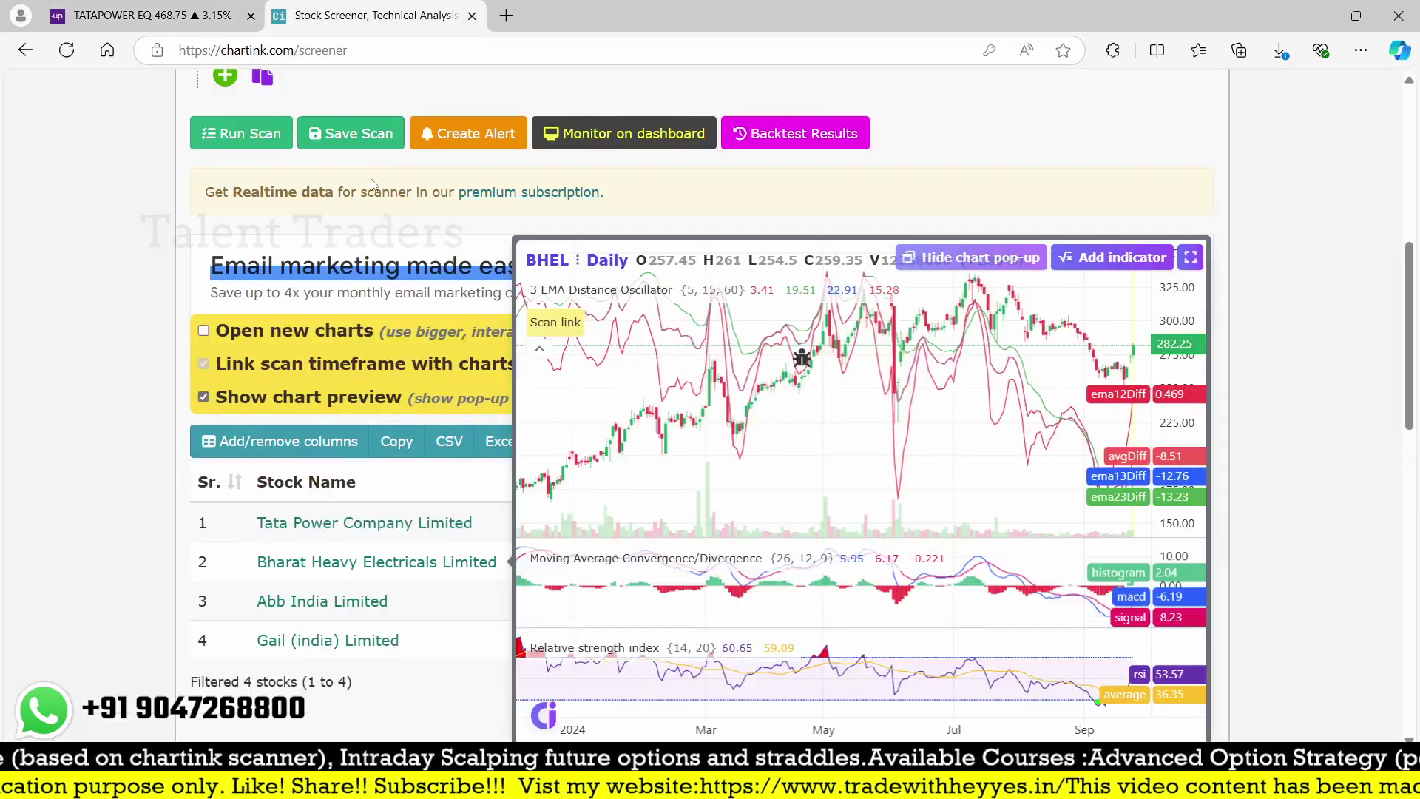
pyautogui.scroll(-15, 1248, 291)
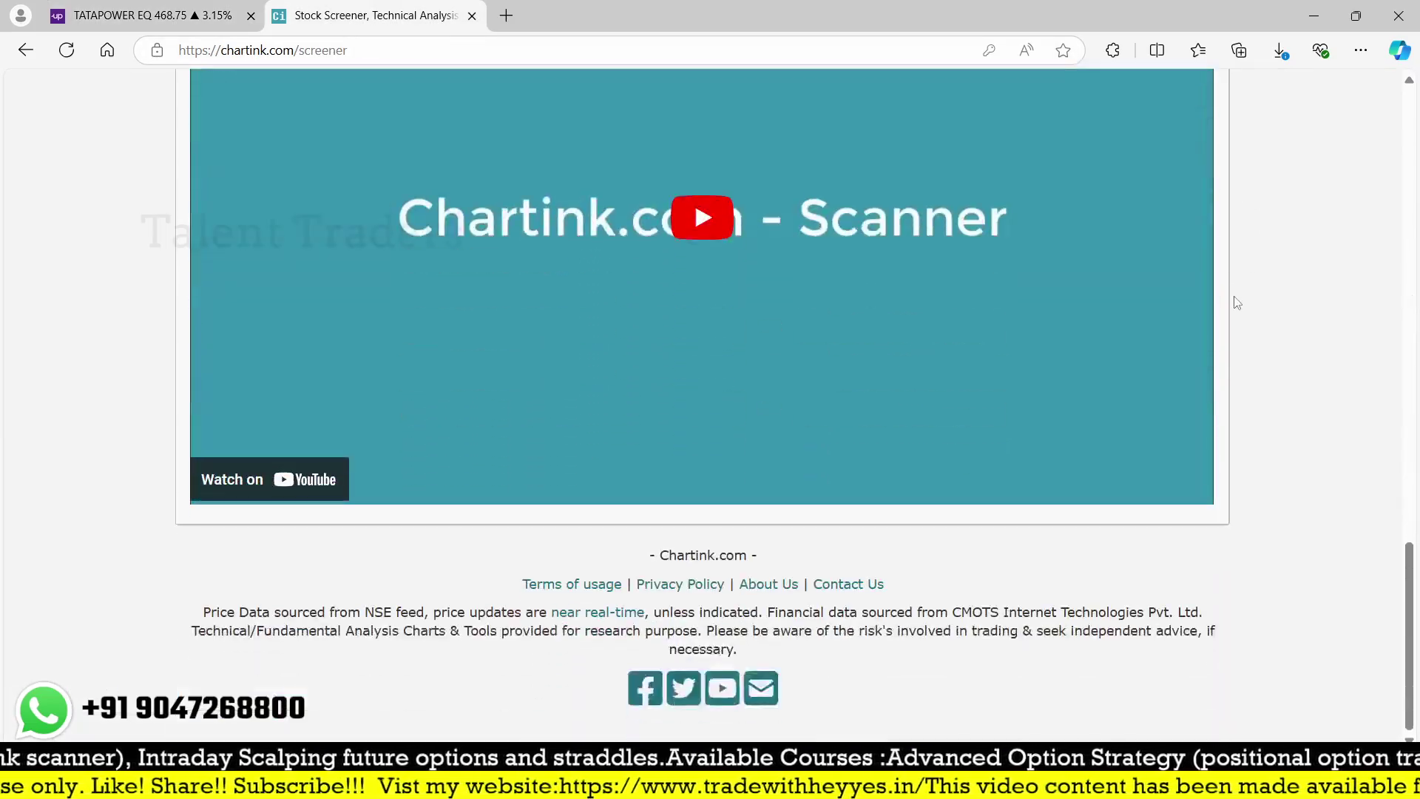
pyautogui.scroll(15, 1236, 302)
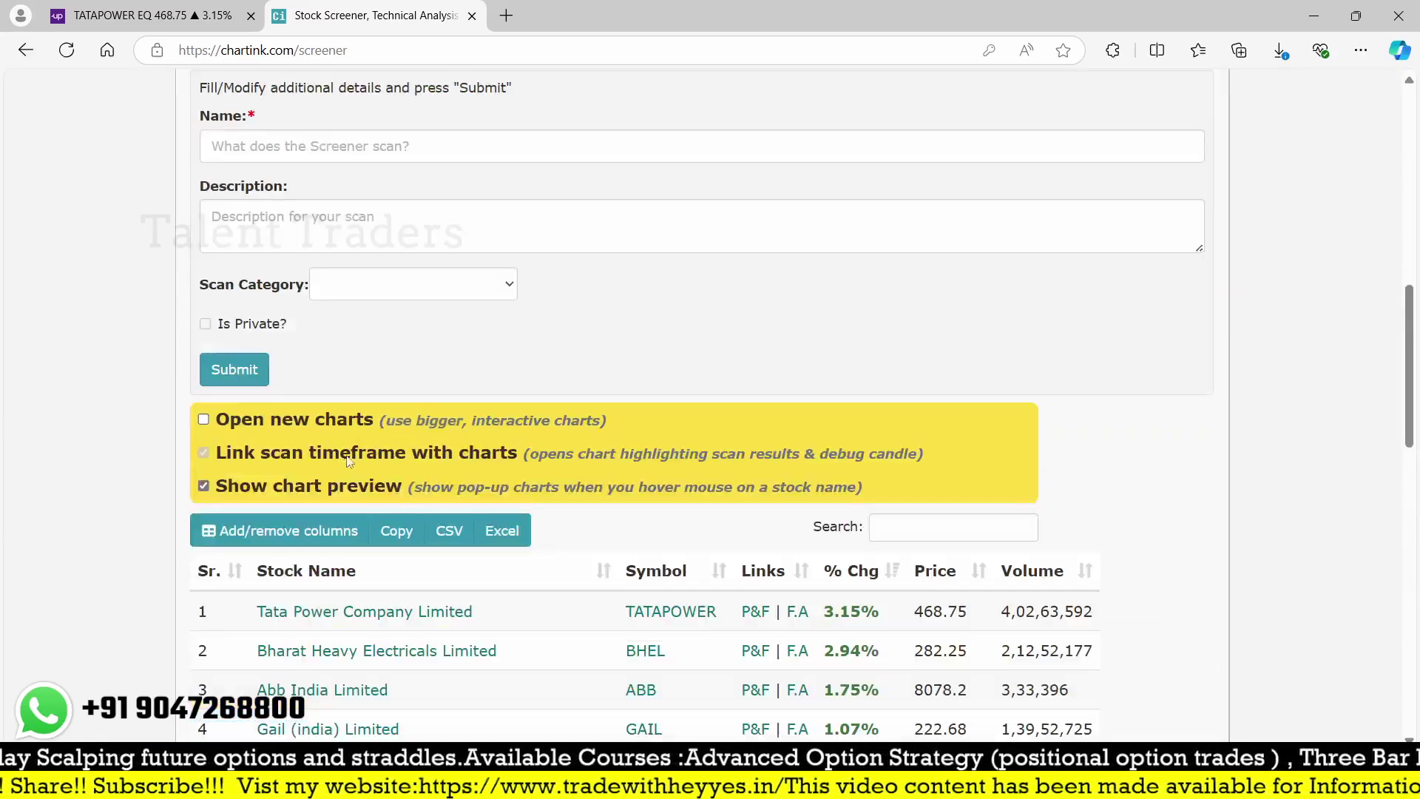
pyautogui.write('test')
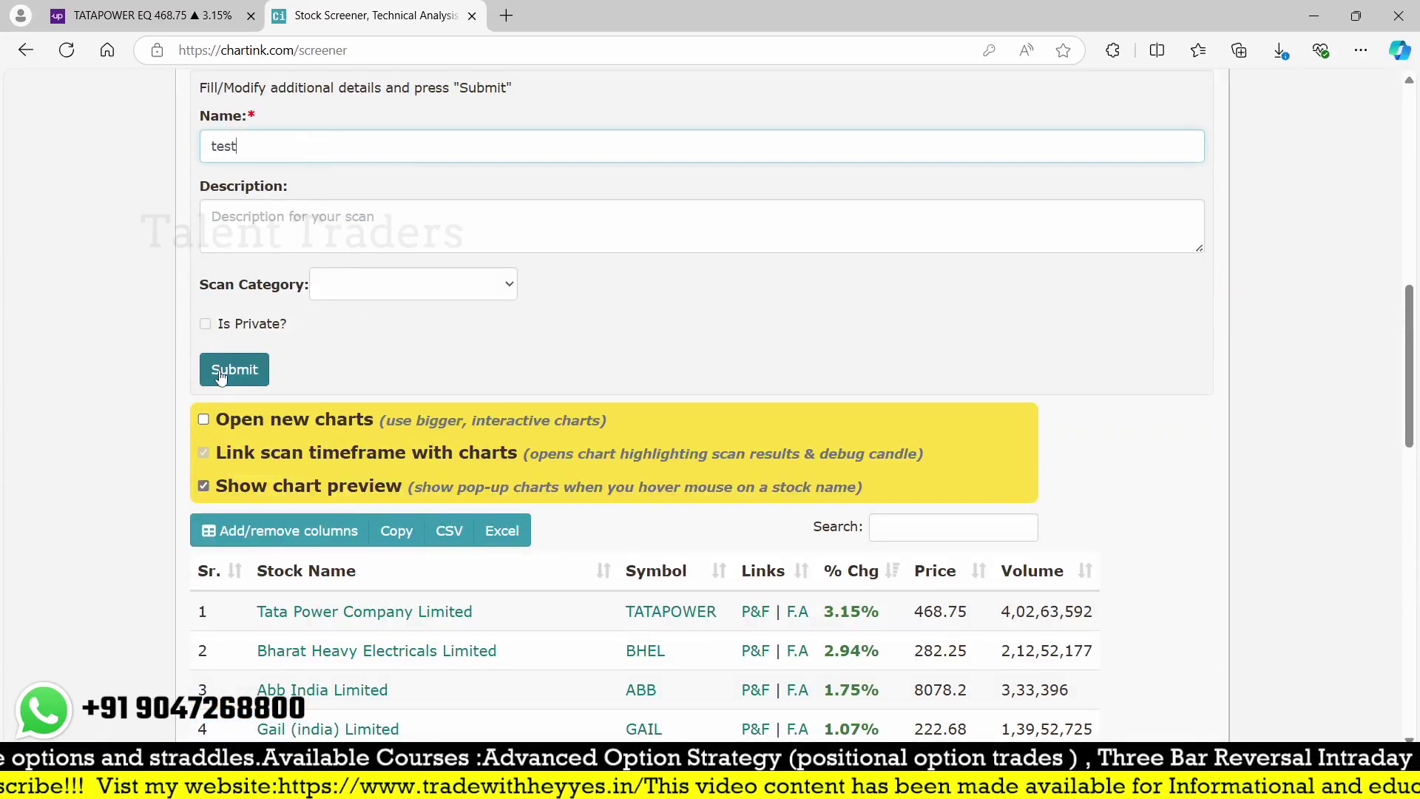
pyautogui.click(233, 369)
# Step: View the saved scan's backtest history and open the stock details of the early September bar dated 05-09-2024
pyautogui.scroll(-4, 549, 378)
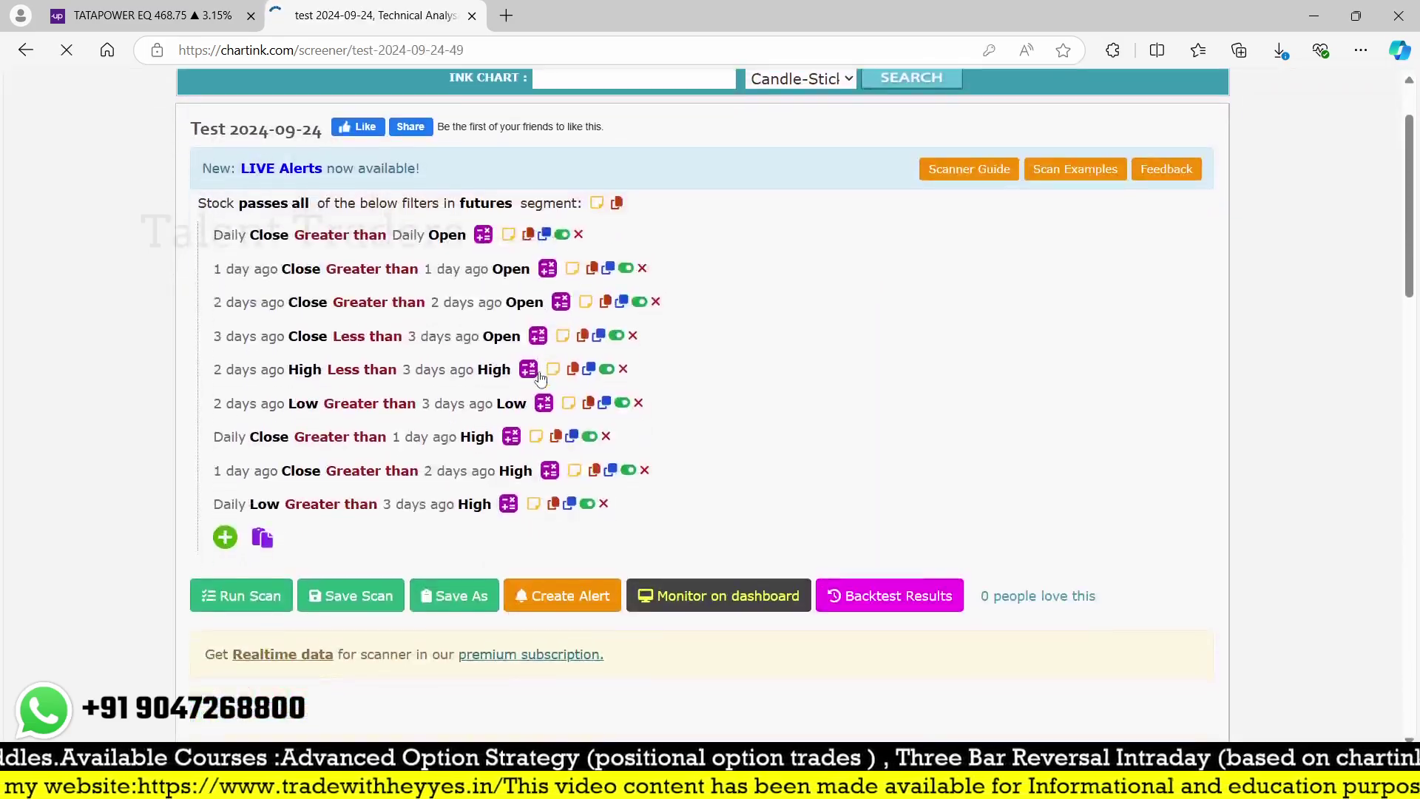
pyautogui.scroll(-14, 548, 378)
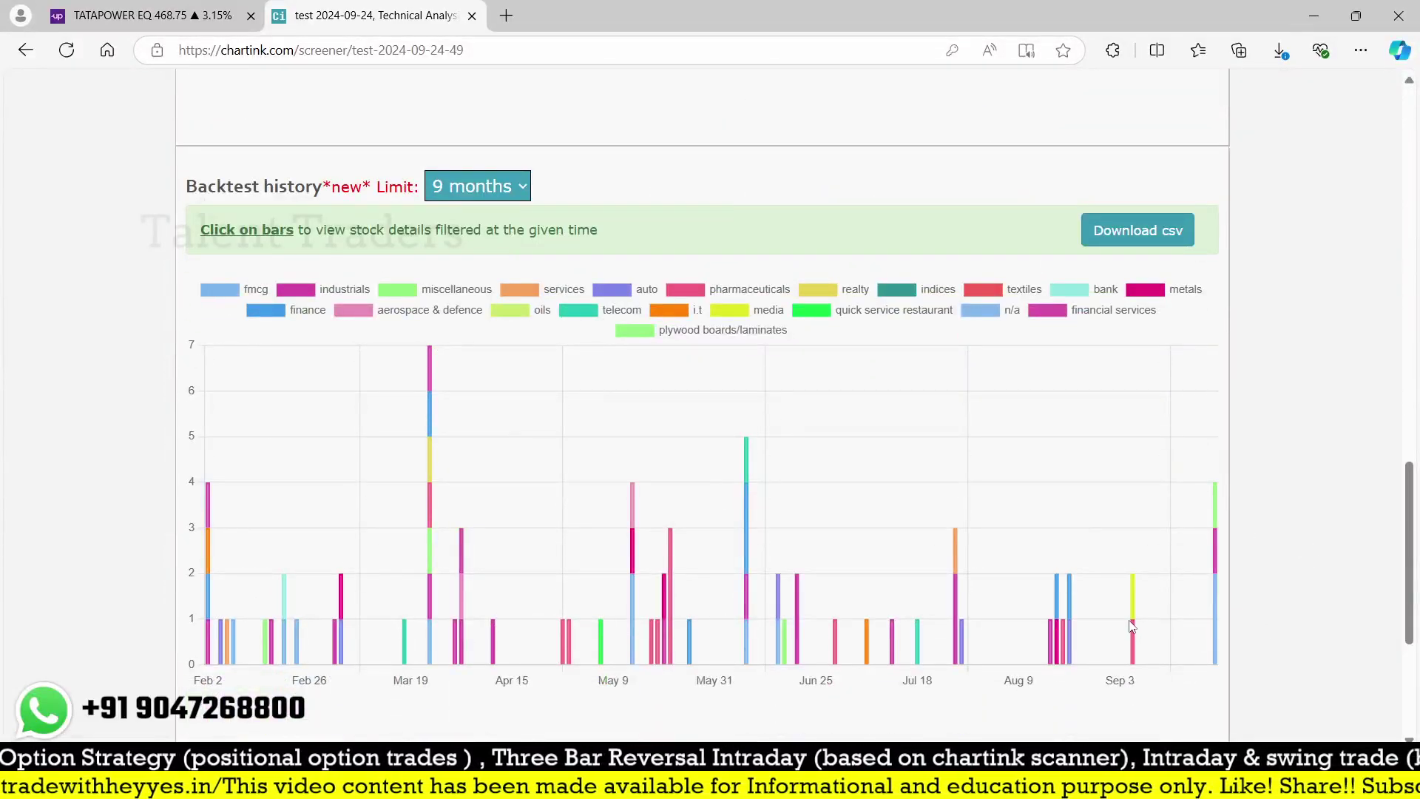
pyautogui.click(1133, 625)
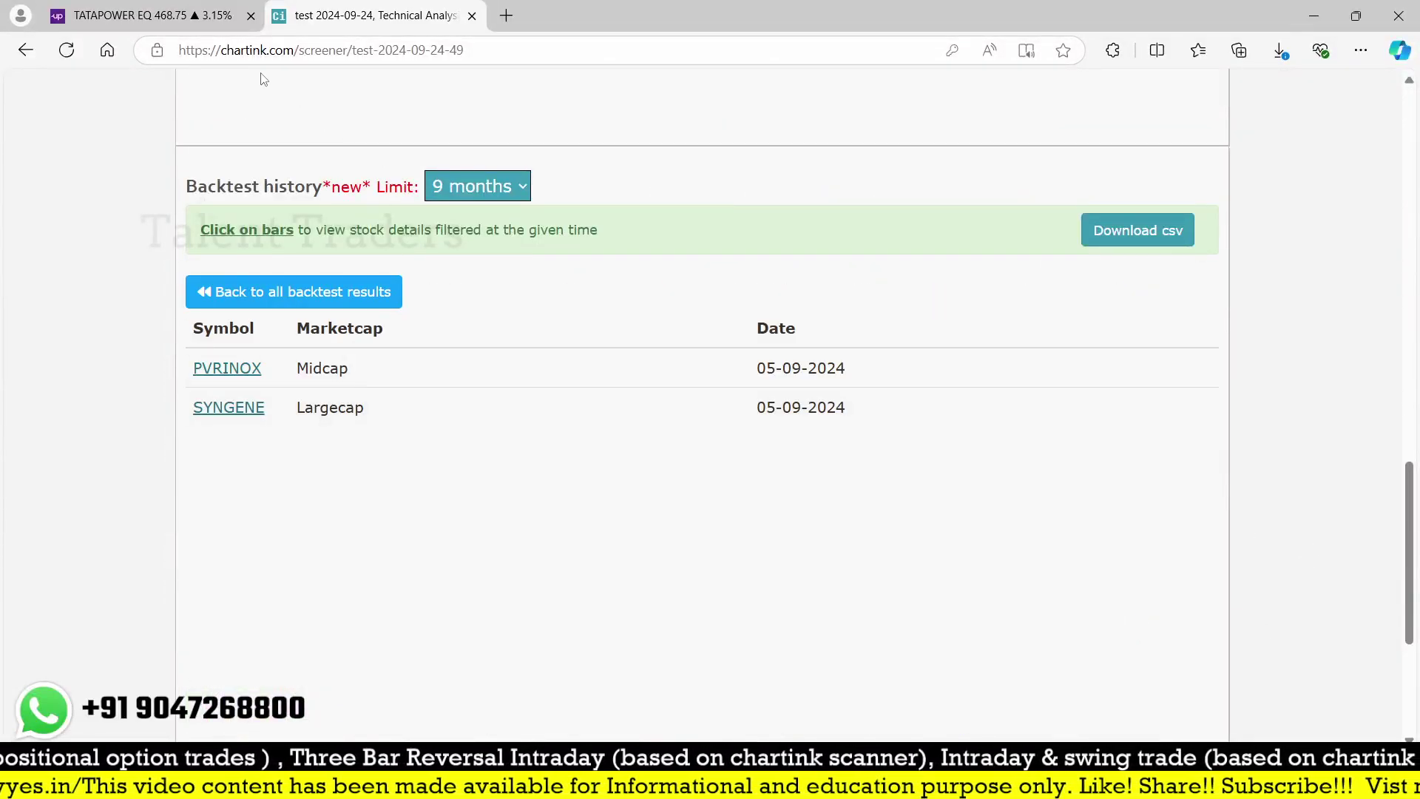
# Step: Switch to Upstox, open the SYNGENE equity chart and examine the four candles leading up to 5 September at closer zoom
pyautogui.click(148, 15)
pyautogui.write('sy')
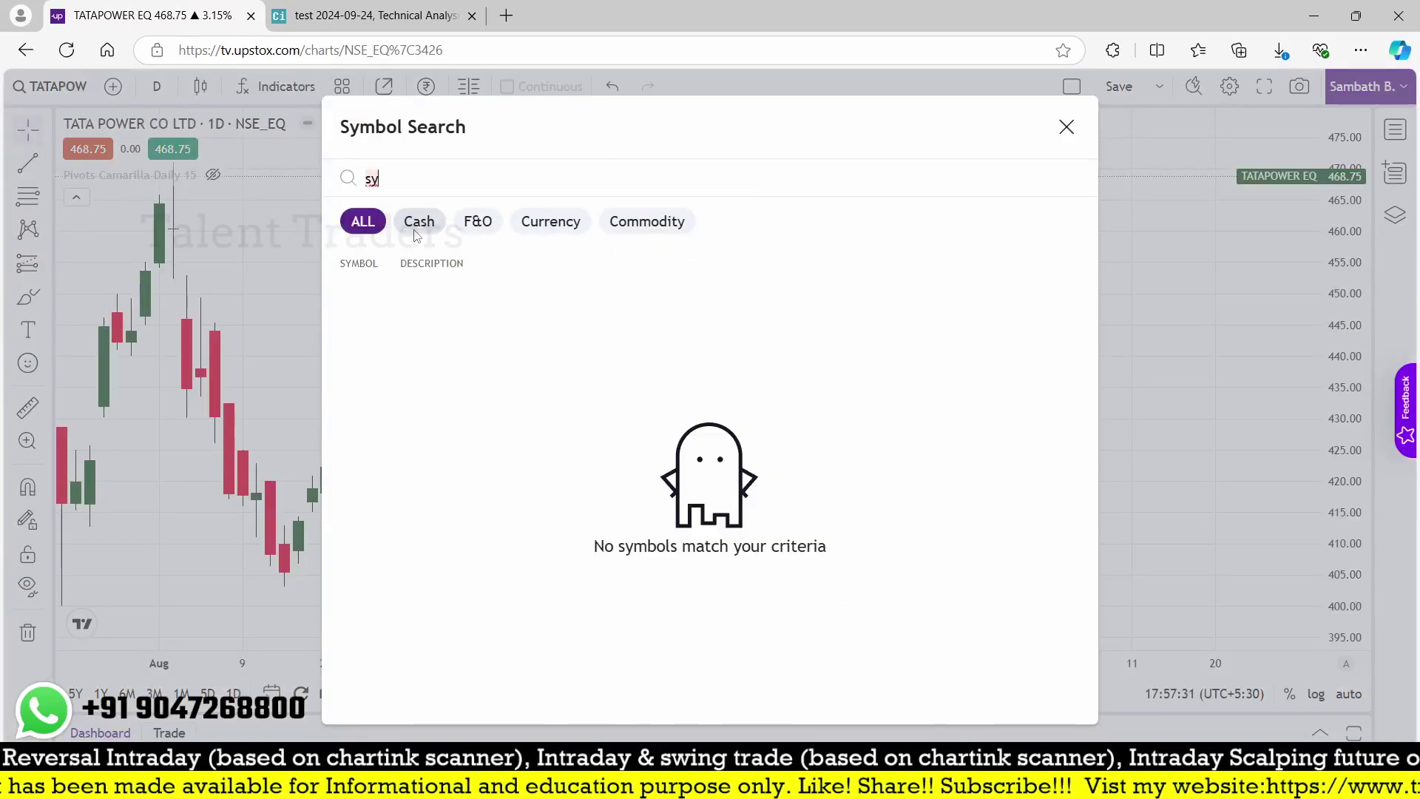
pyautogui.write('ngene')
pyautogui.press('Return')
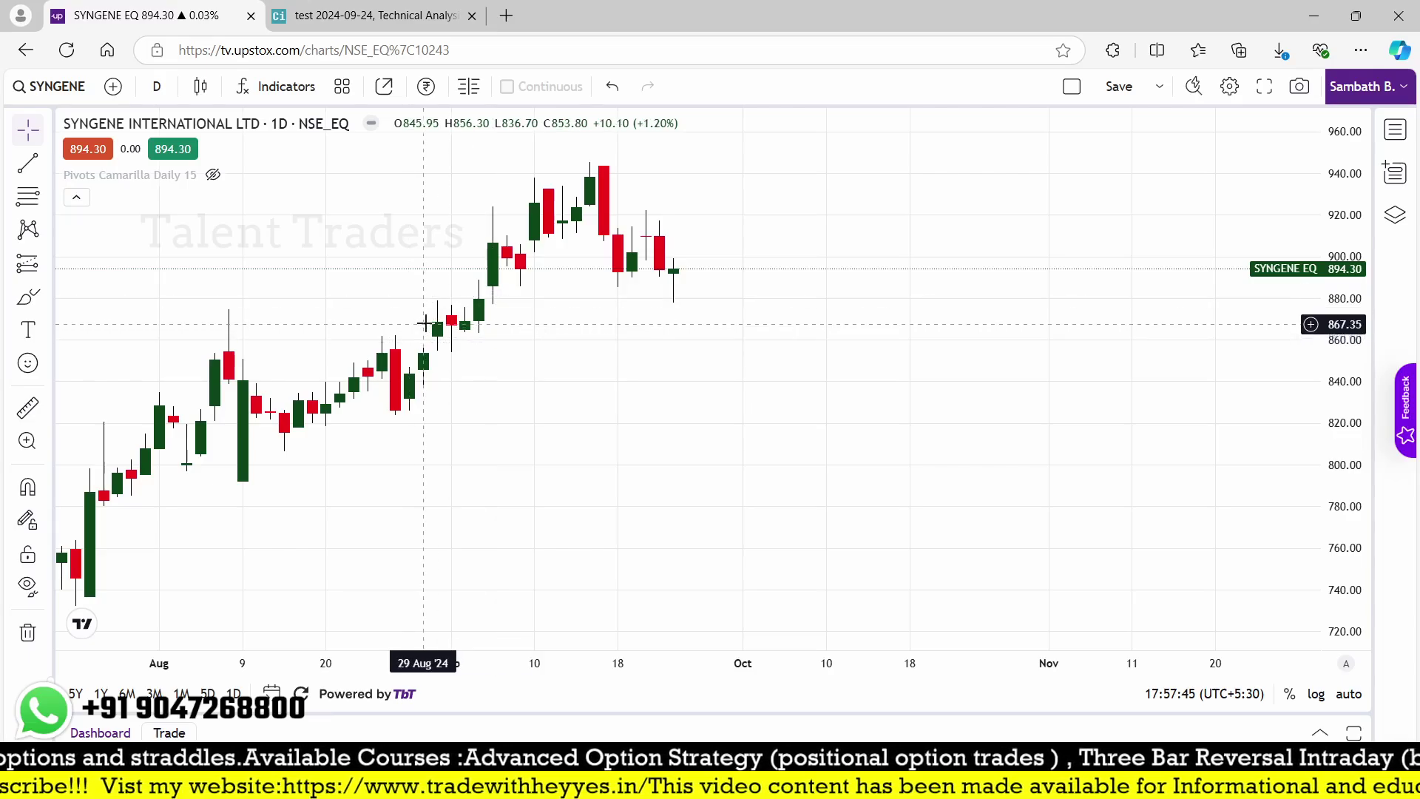
pyautogui.hscroll(5, 469, 412)
pyautogui.hscroll(-10, 740, 518)
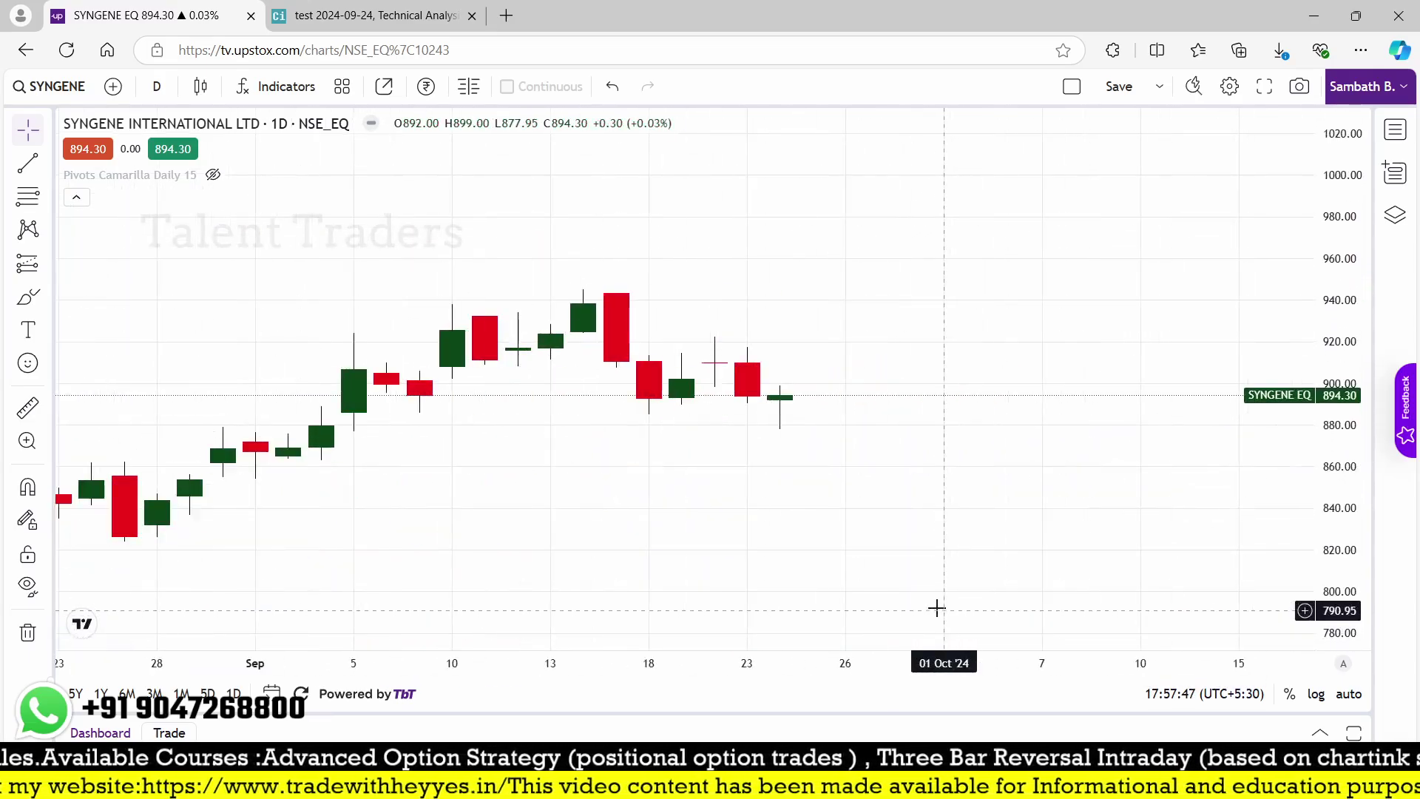
pyautogui.scroll(3, 1360, 353)
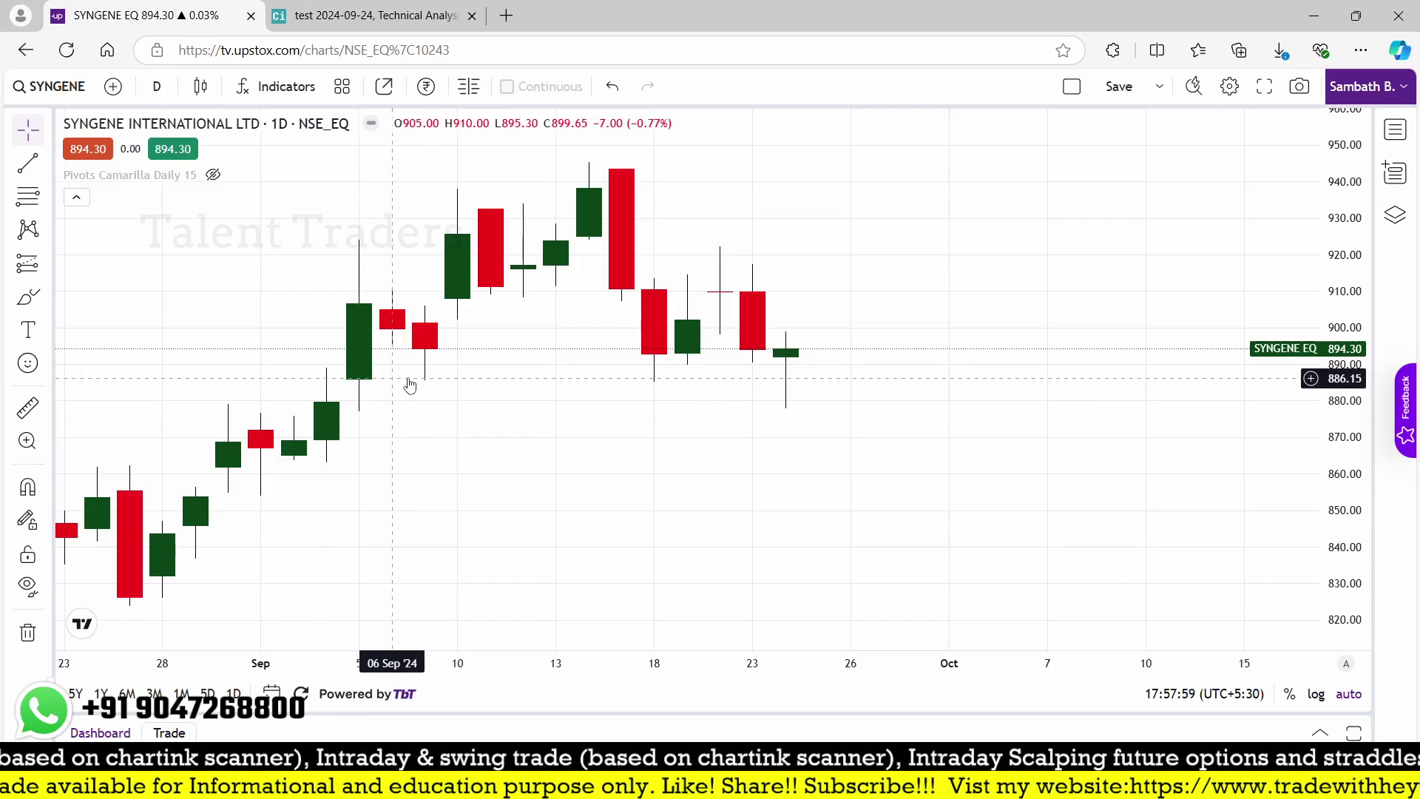
# Step: Return to the saved Chartink scan and add a new filter below the existing ones using the Abs(value) math function
pyautogui.click(373, 16)
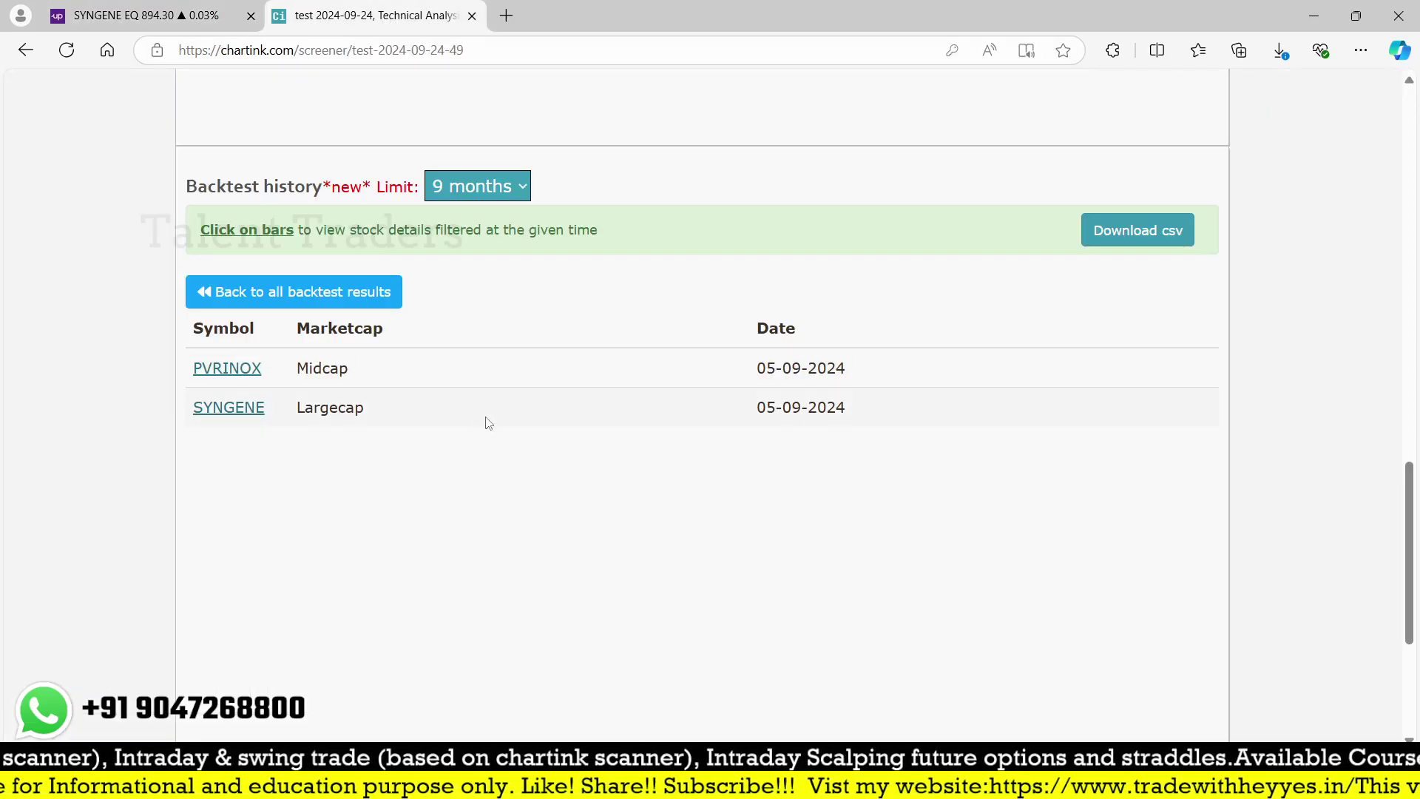
pyautogui.scroll(3, 459, 589)
pyautogui.scroll(10, 459, 589)
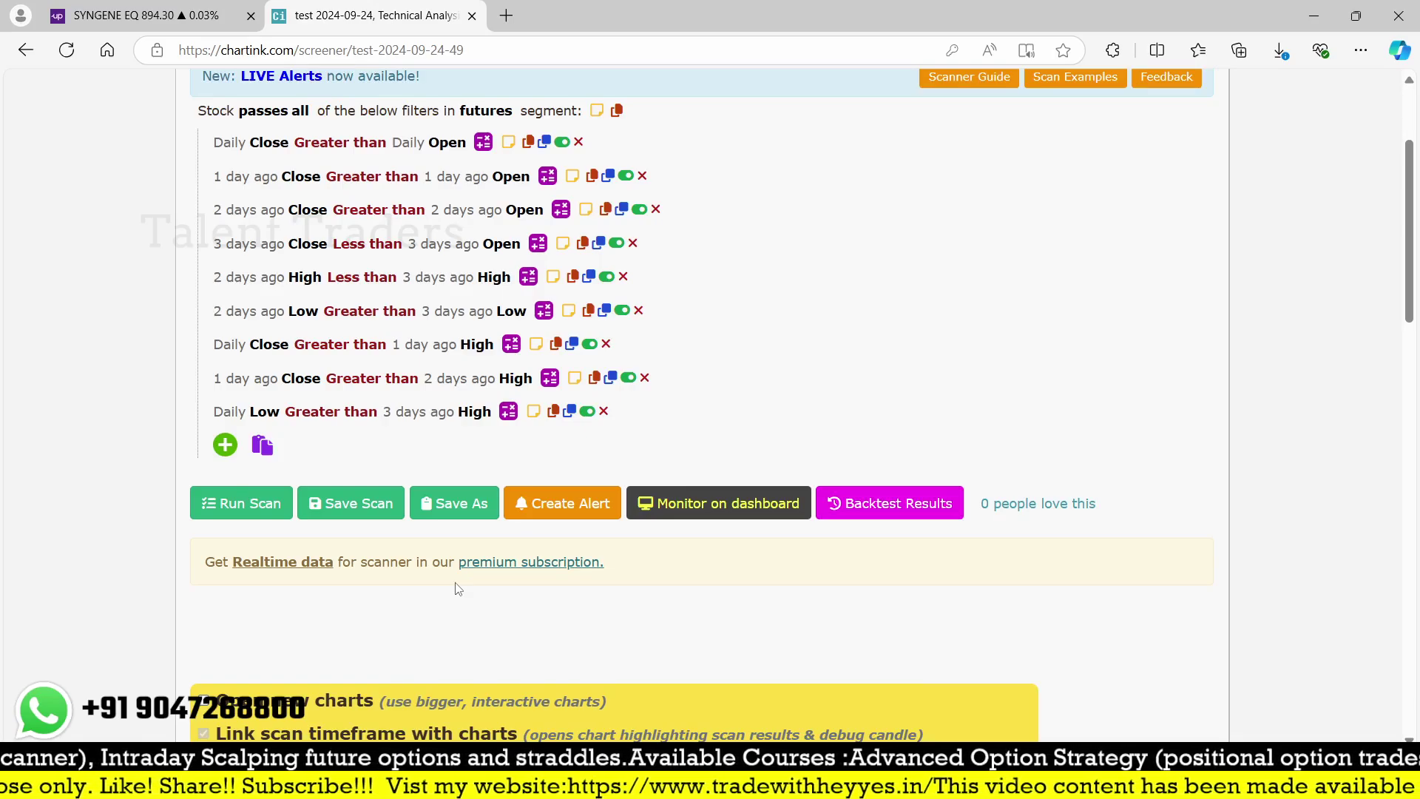
pyautogui.click(226, 445)
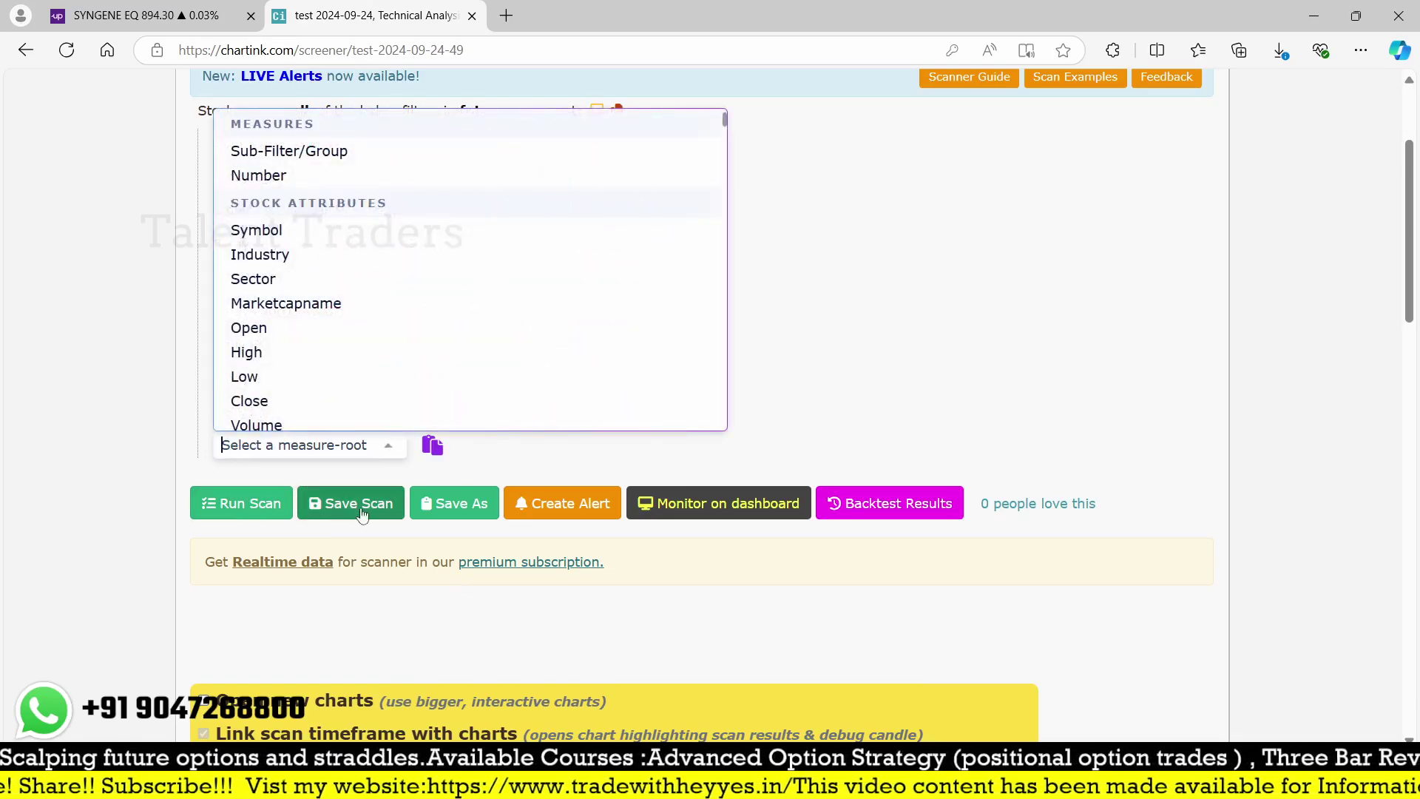
pyautogui.write('ab')
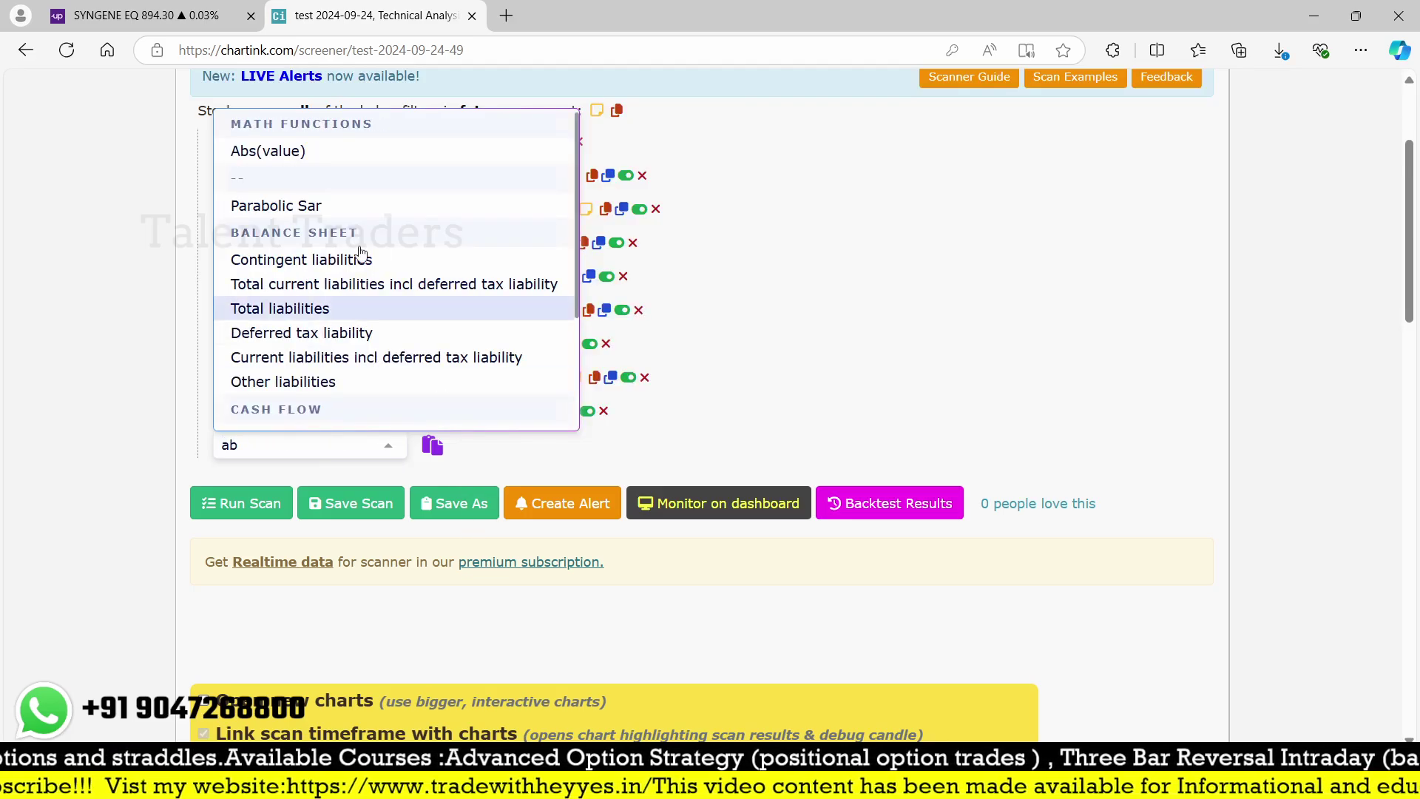
pyautogui.click(272, 150)
# Step: Set the measure inside the new filter's Abs function to daily Low
pyautogui.click(289, 447)
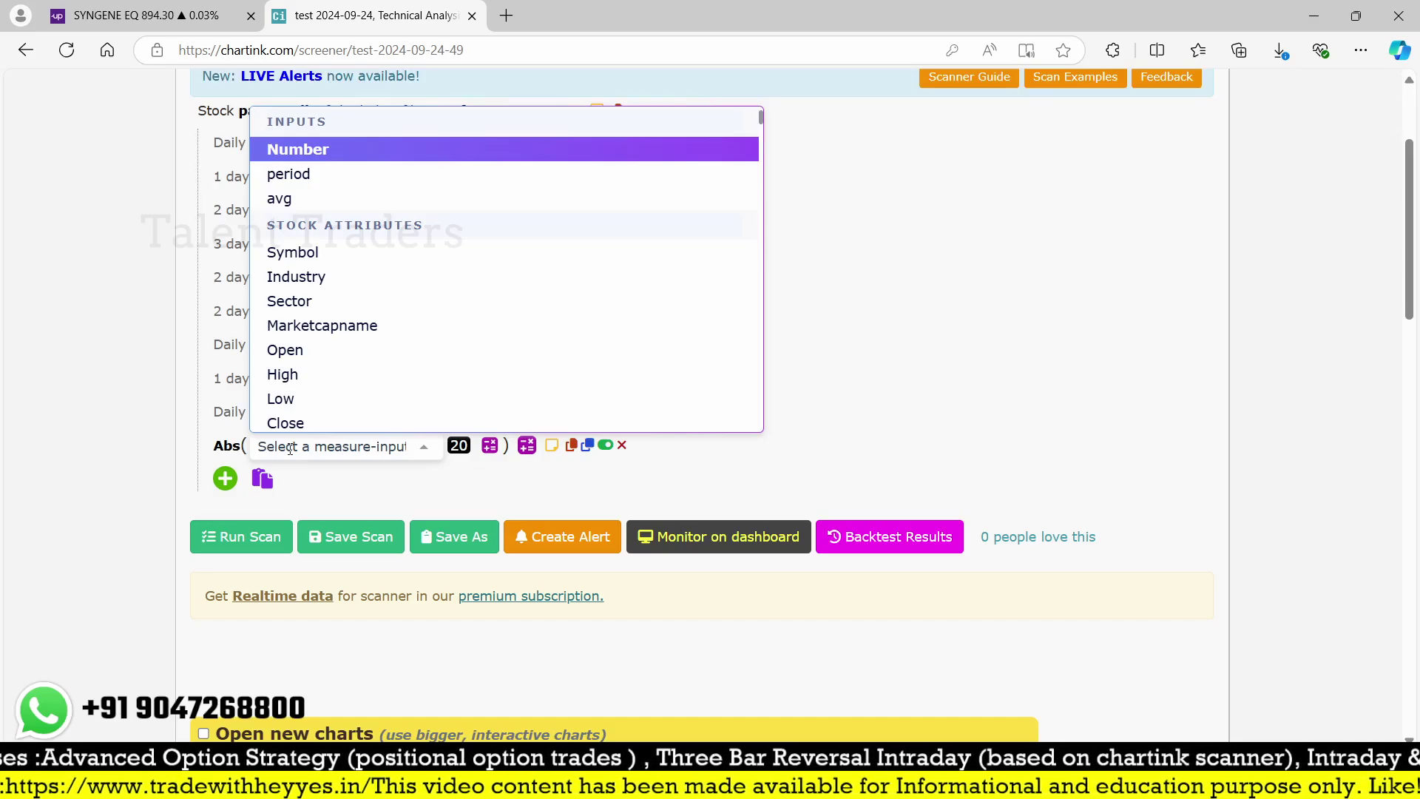
pyautogui.click(289, 447)
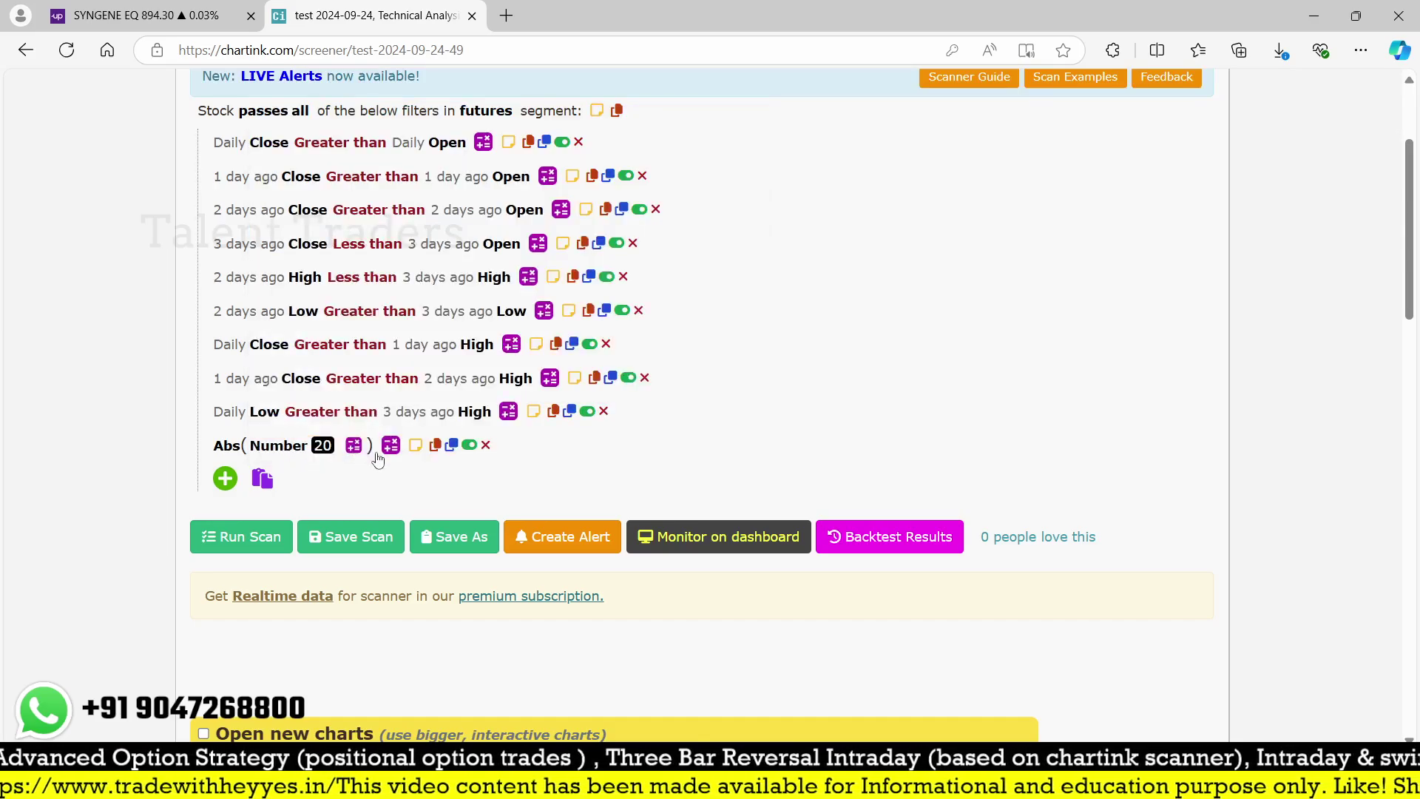
pyautogui.click(287, 448)
pyautogui.write('high')
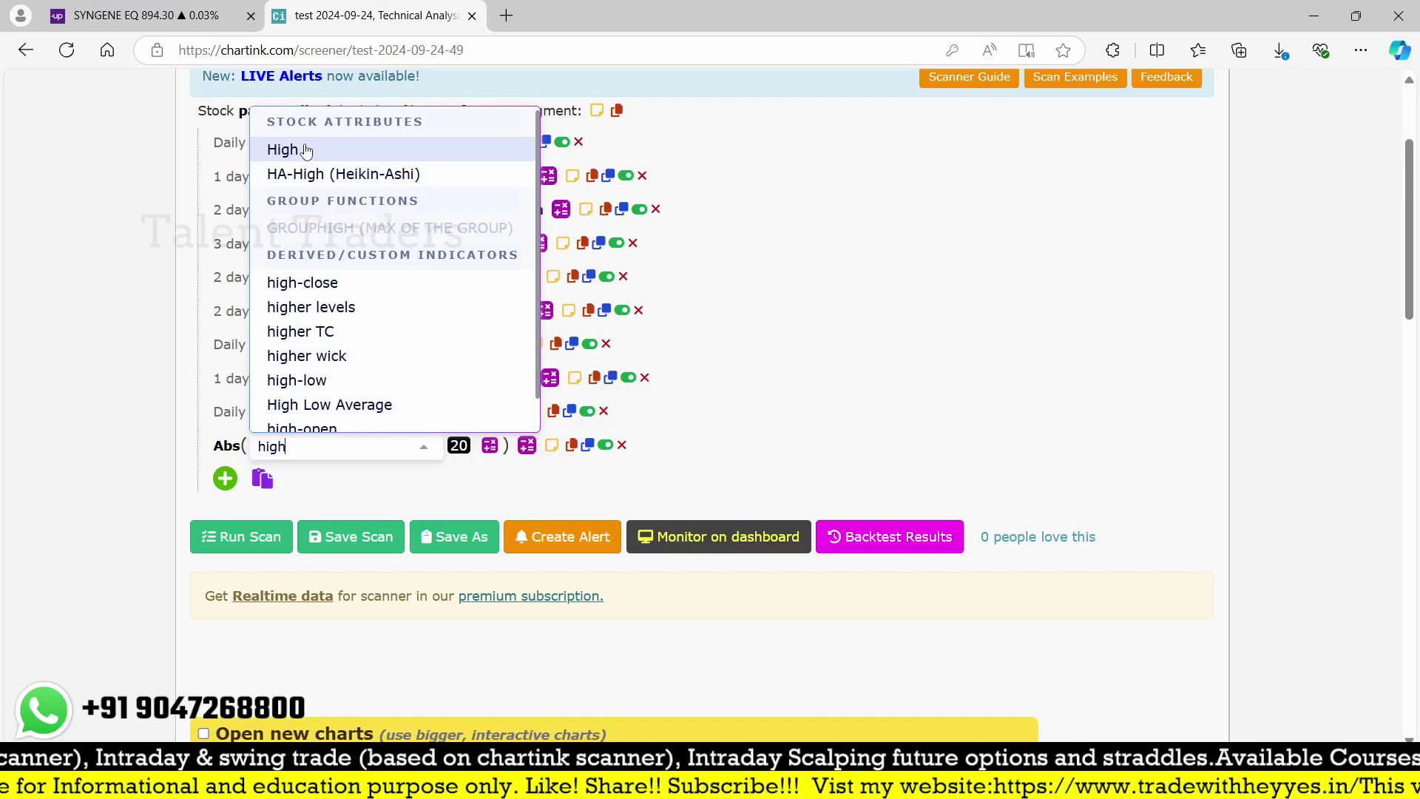
pyautogui.moveTo(296, 449); pyautogui.dragTo(215, 463)
pyautogui.press('BackSpace')
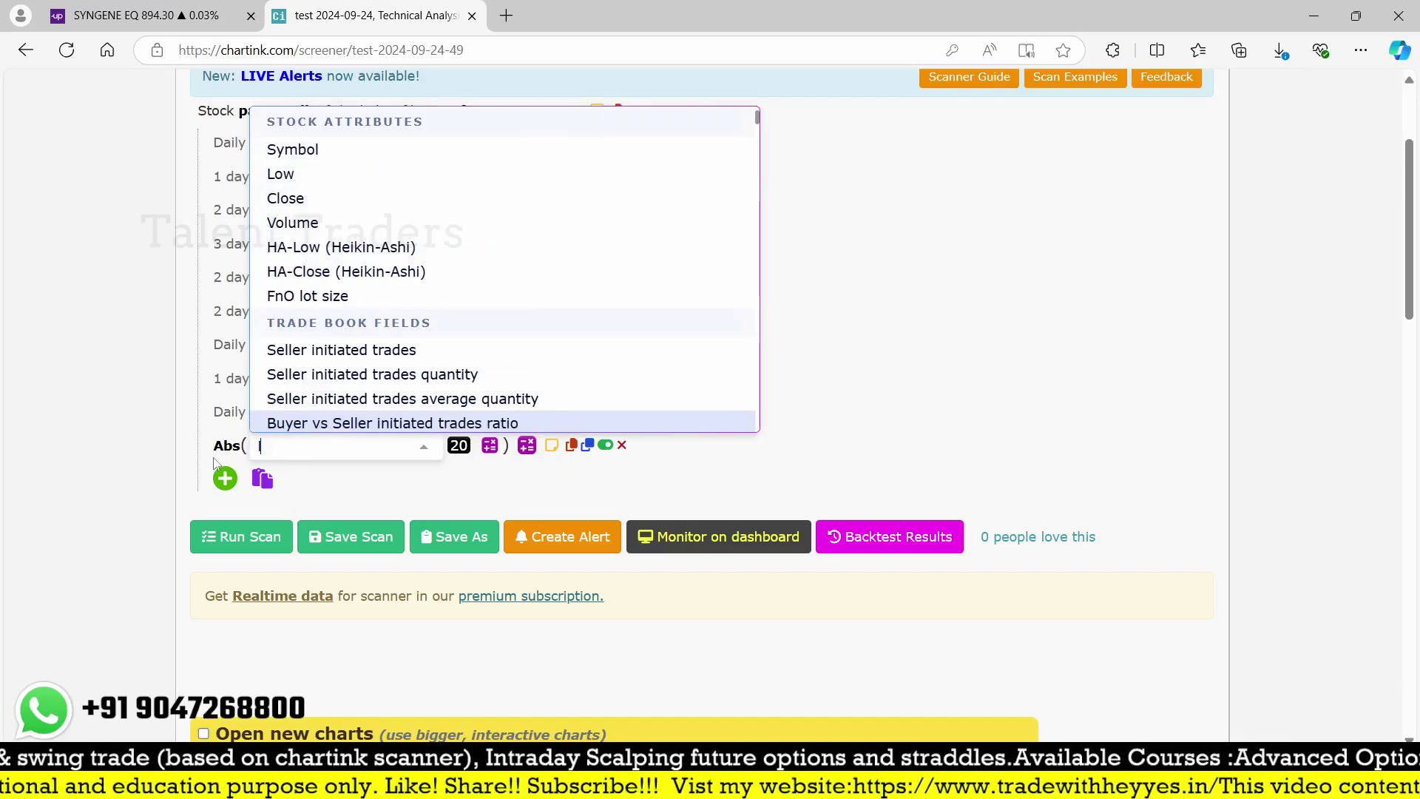
pyautogui.write('low')
pyautogui.scroll(3, 315, 176)
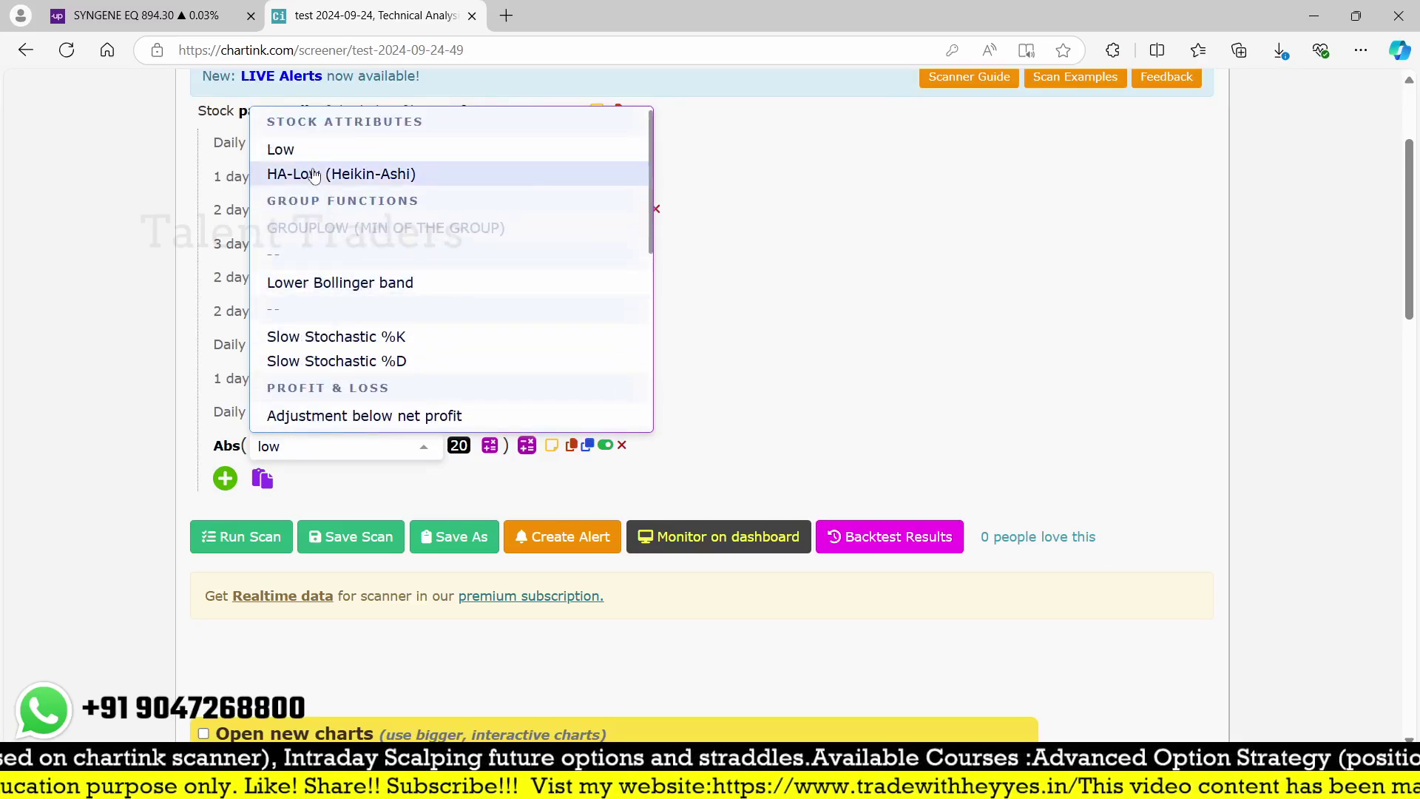
pyautogui.click(284, 149)
# Step: Subtract the 3 days ago High from the daily Low inside the Abs function
pyautogui.click(329, 446)
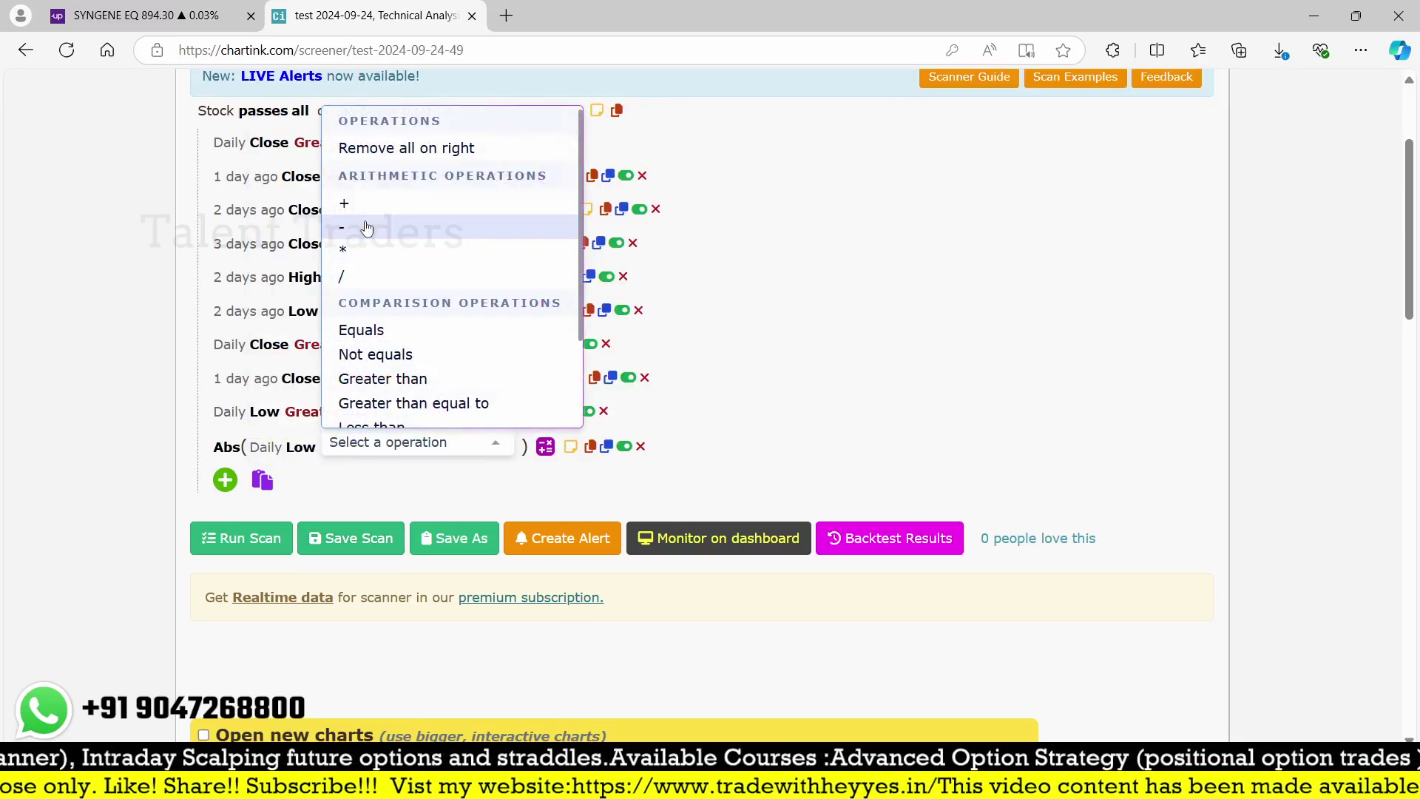
pyautogui.click(366, 228)
pyautogui.click(363, 447)
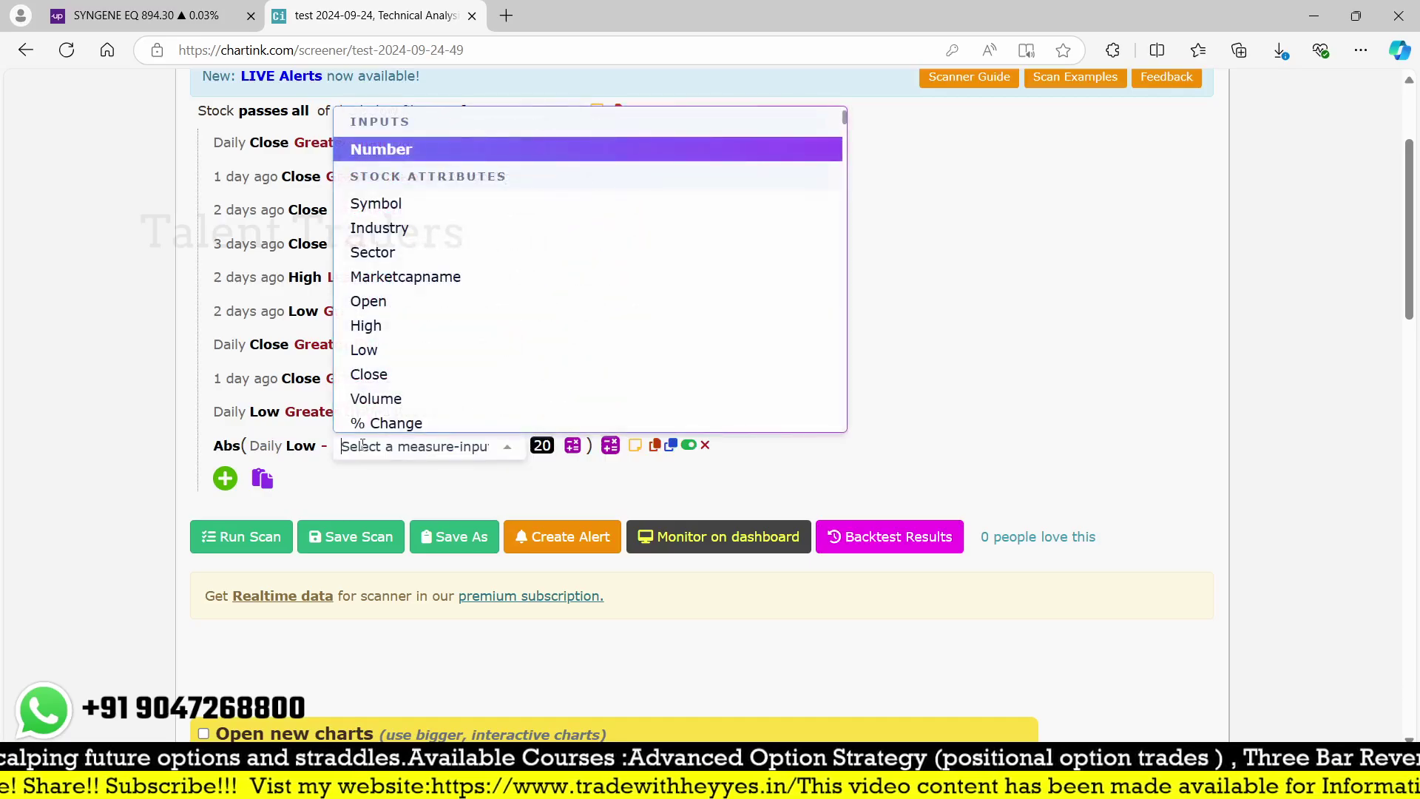
pyautogui.write('high')
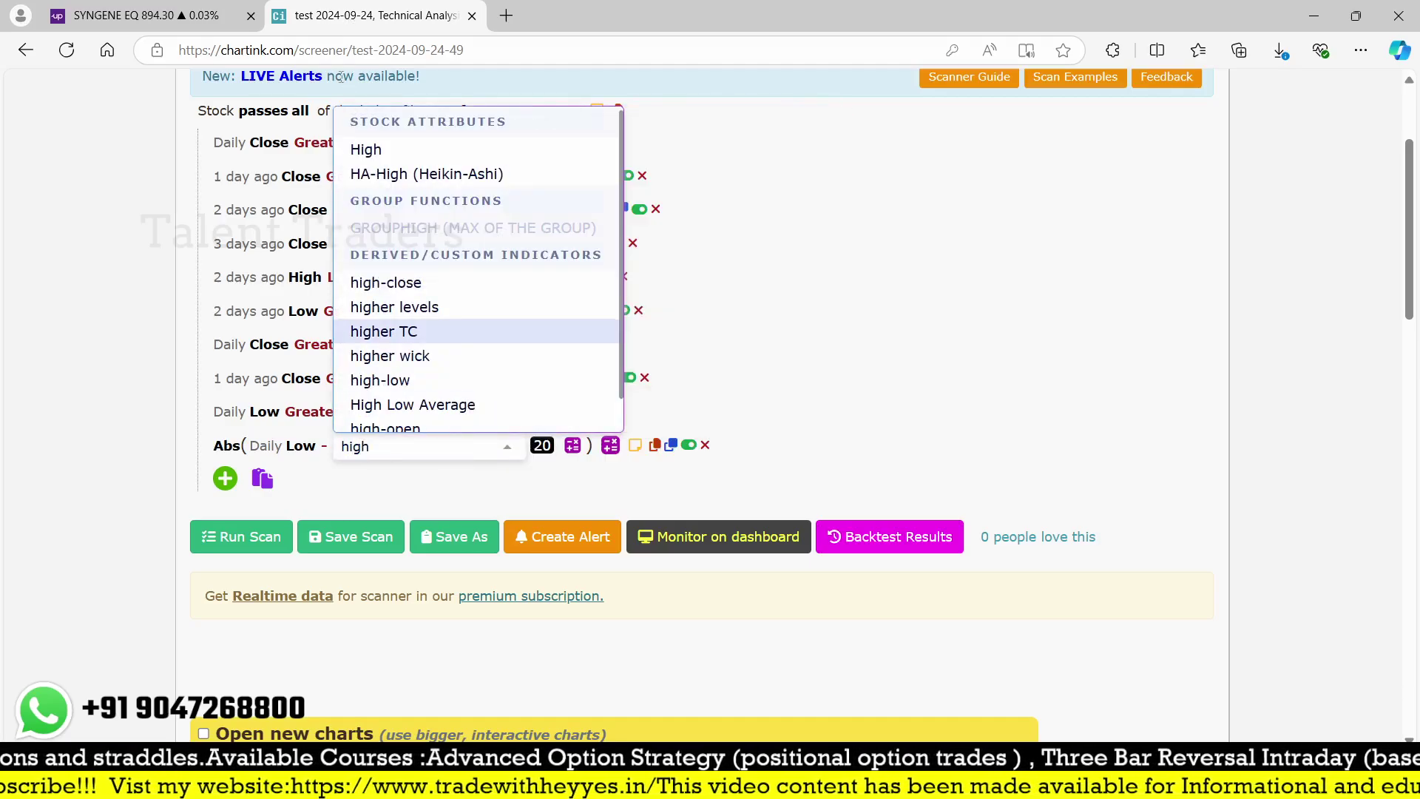
pyautogui.click(366, 148)
pyautogui.click(345, 455)
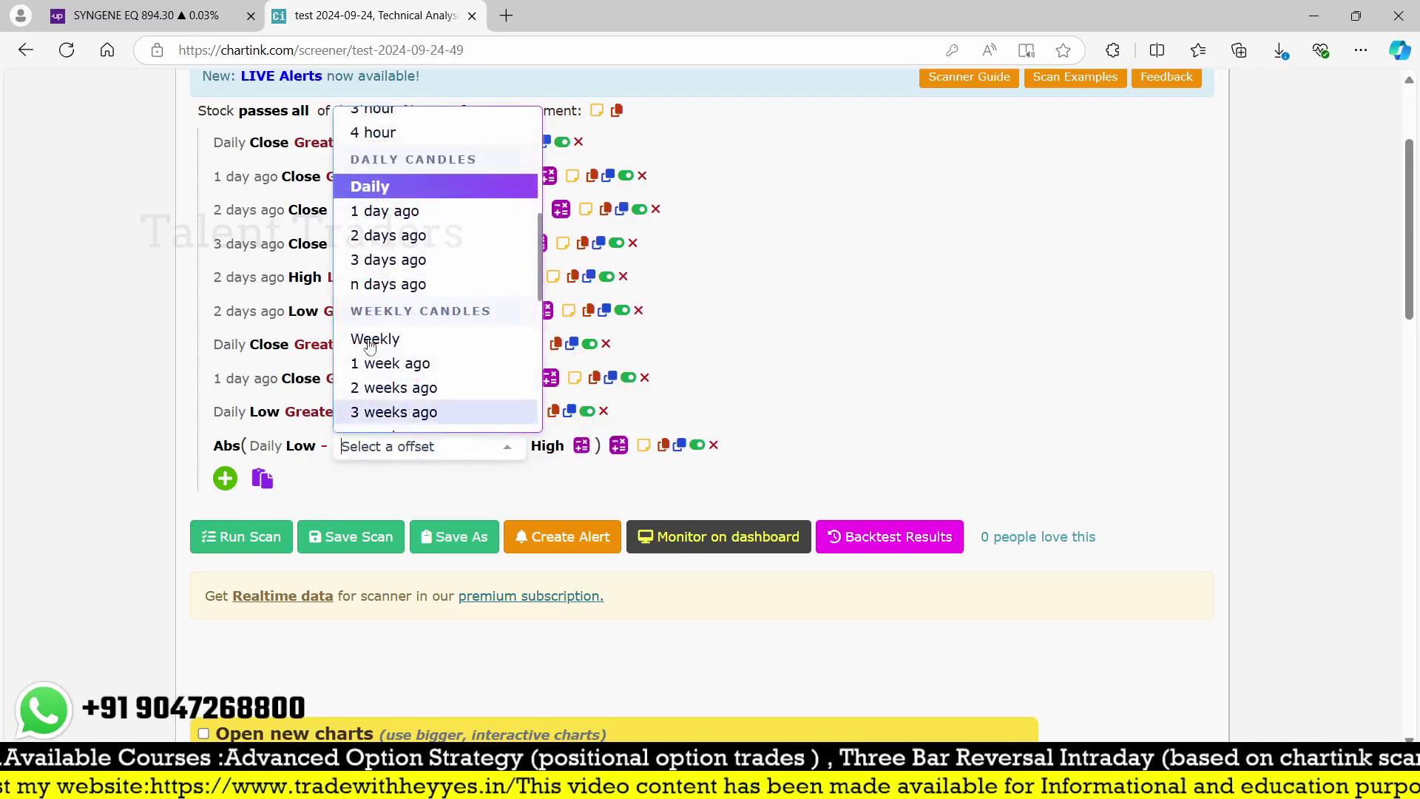
pyautogui.click(389, 257)
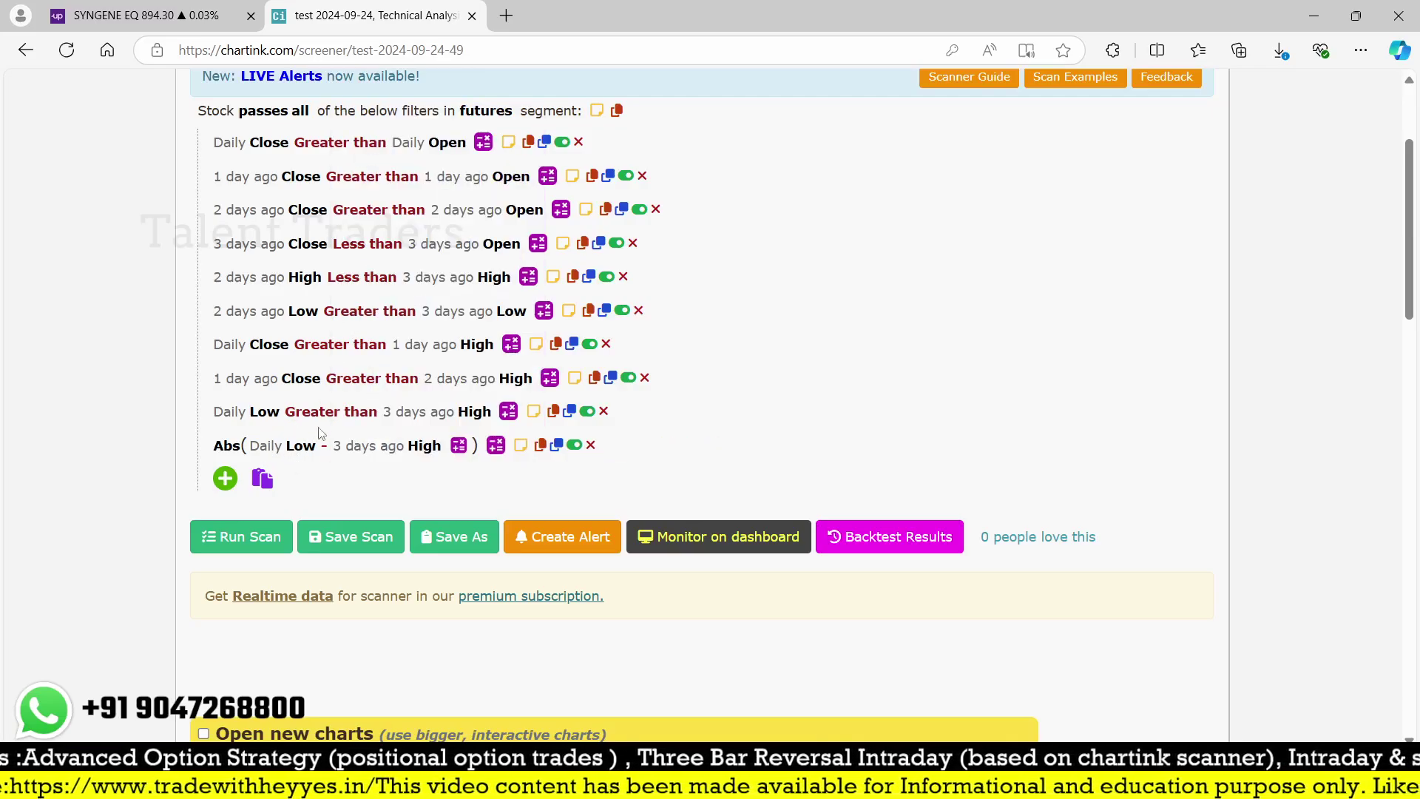
# Step: Disable the Daily Low Greater than 3 days ago High filter and add a Greater than comparison after the Abs expression
pyautogui.click(586, 412)
pyautogui.click(496, 446)
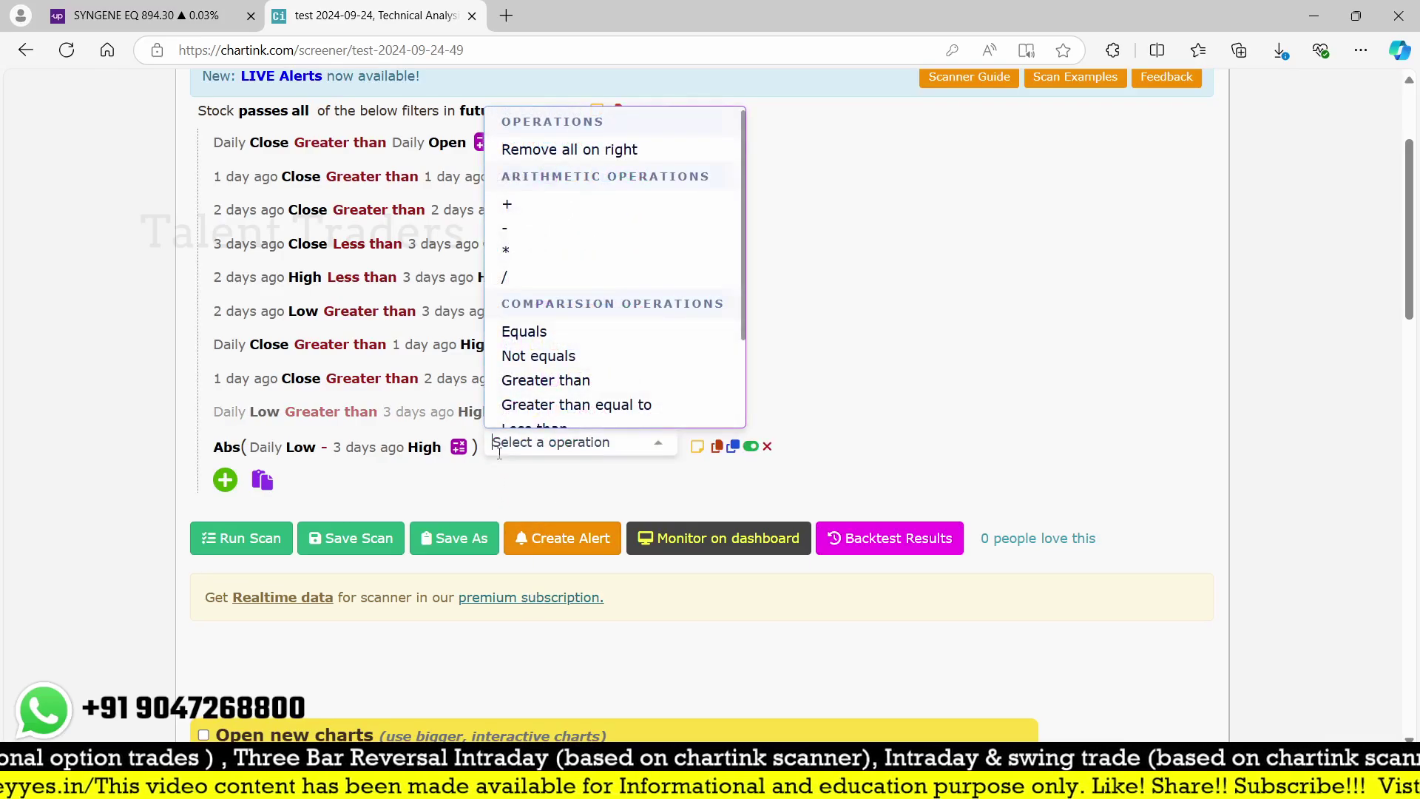
pyautogui.write('gre')
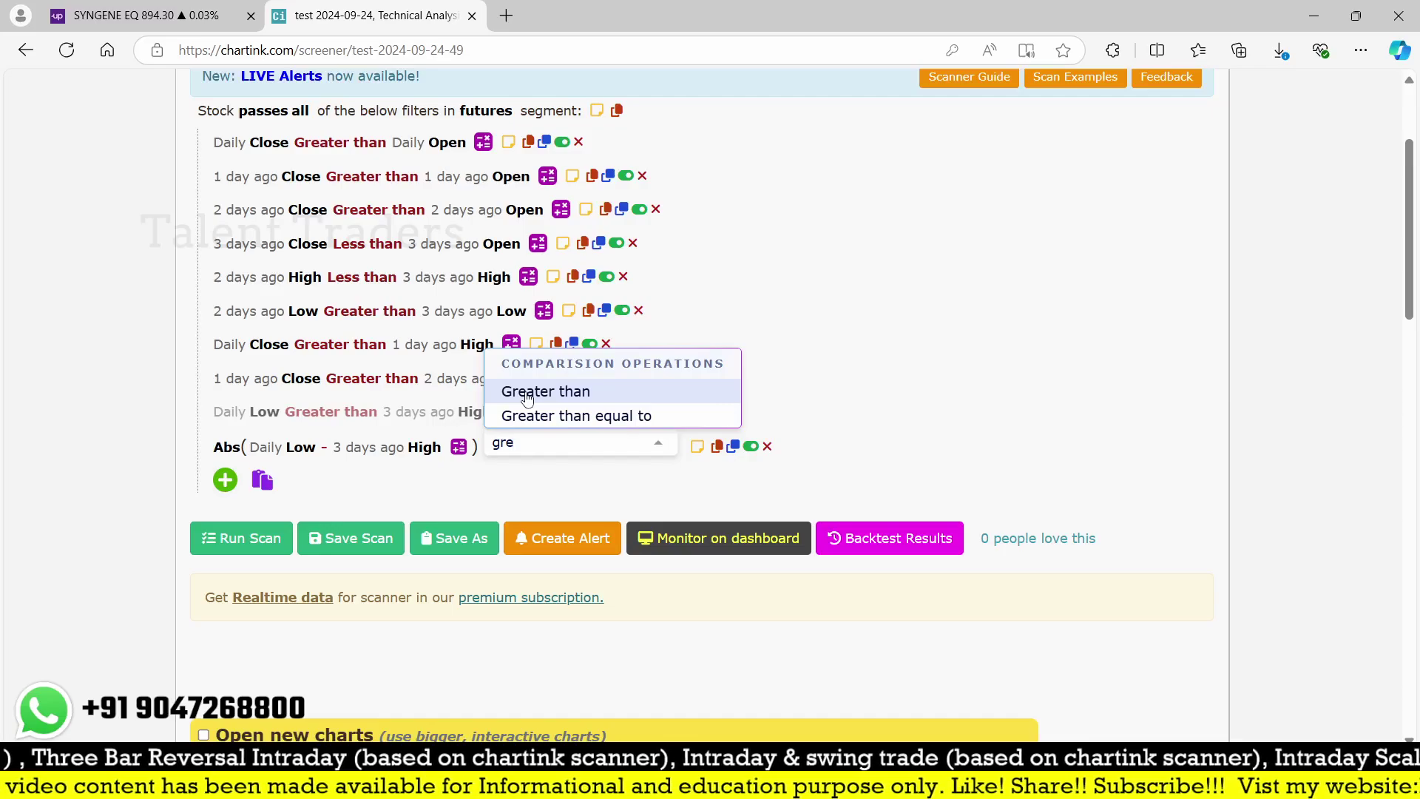
pyautogui.click(527, 398)
# Step: Compare the Abs expression against the 3 days ago High
pyautogui.click(602, 447)
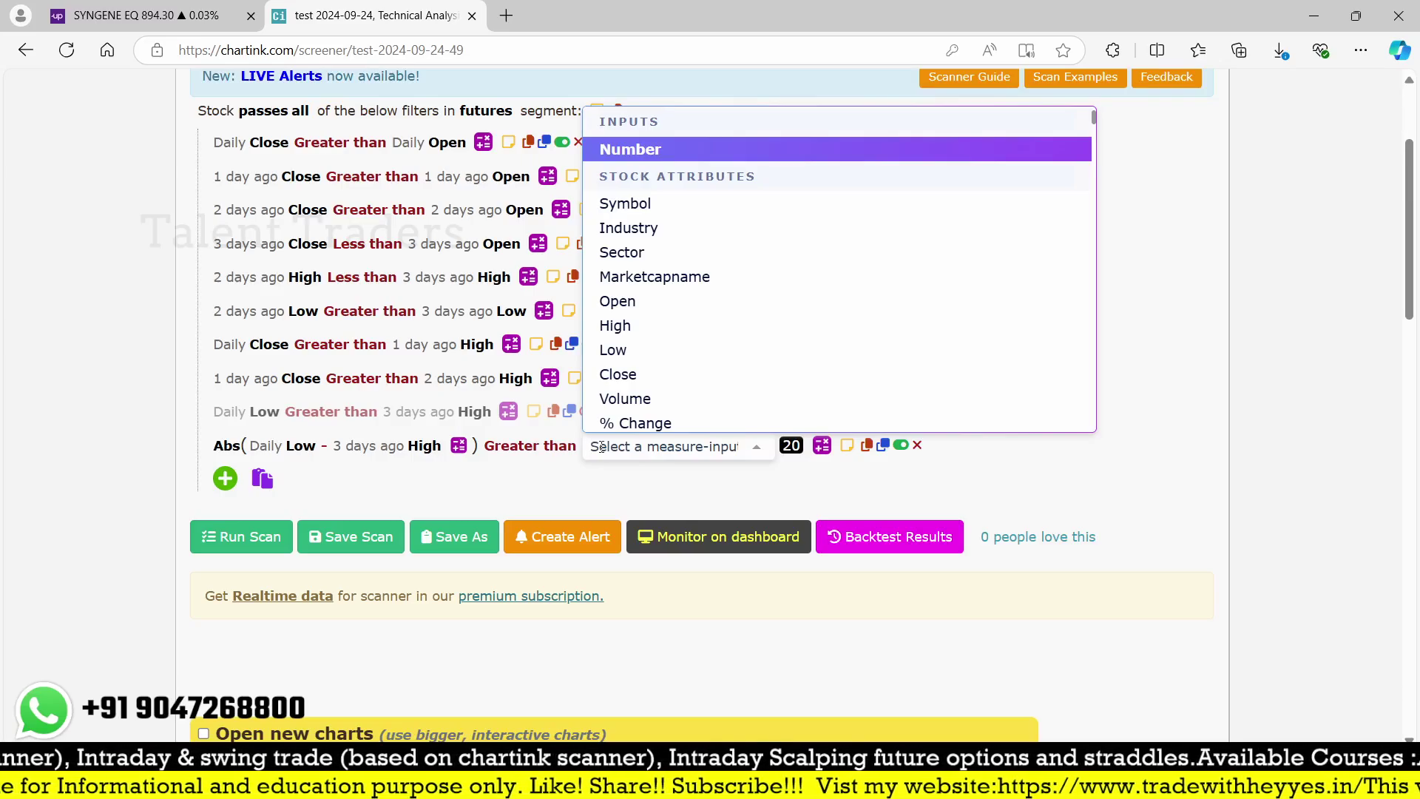
pyautogui.write('hi')
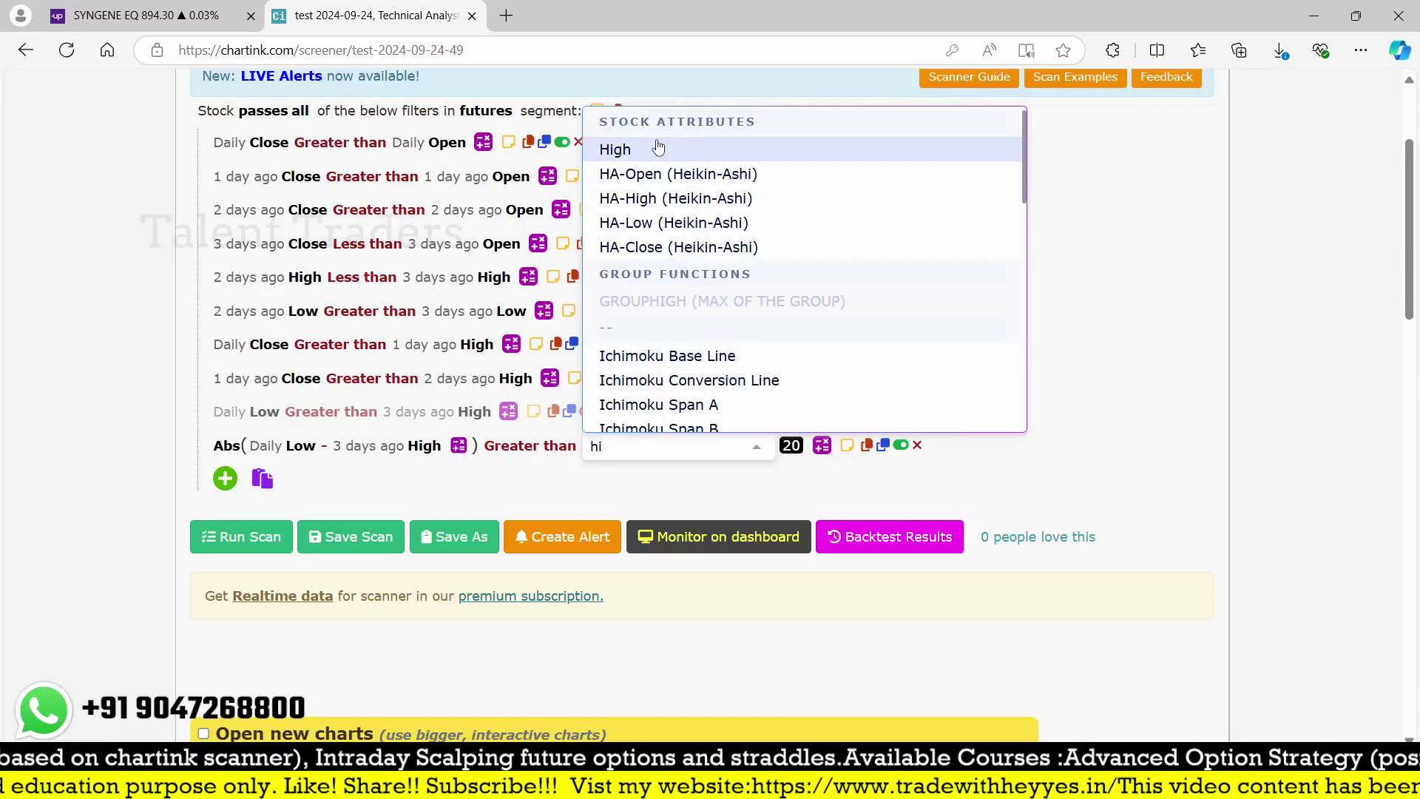
pyautogui.click(652, 146)
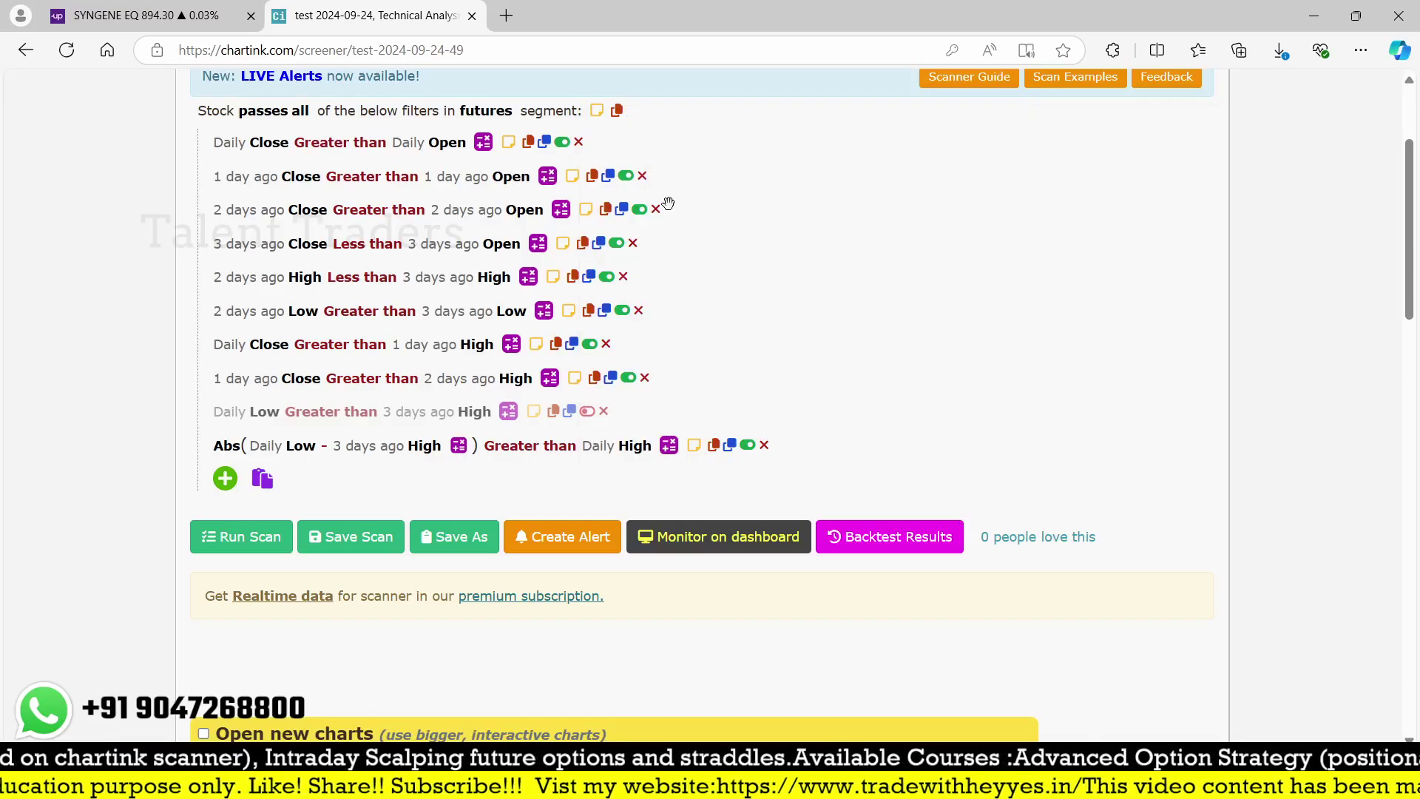
pyautogui.click(601, 447)
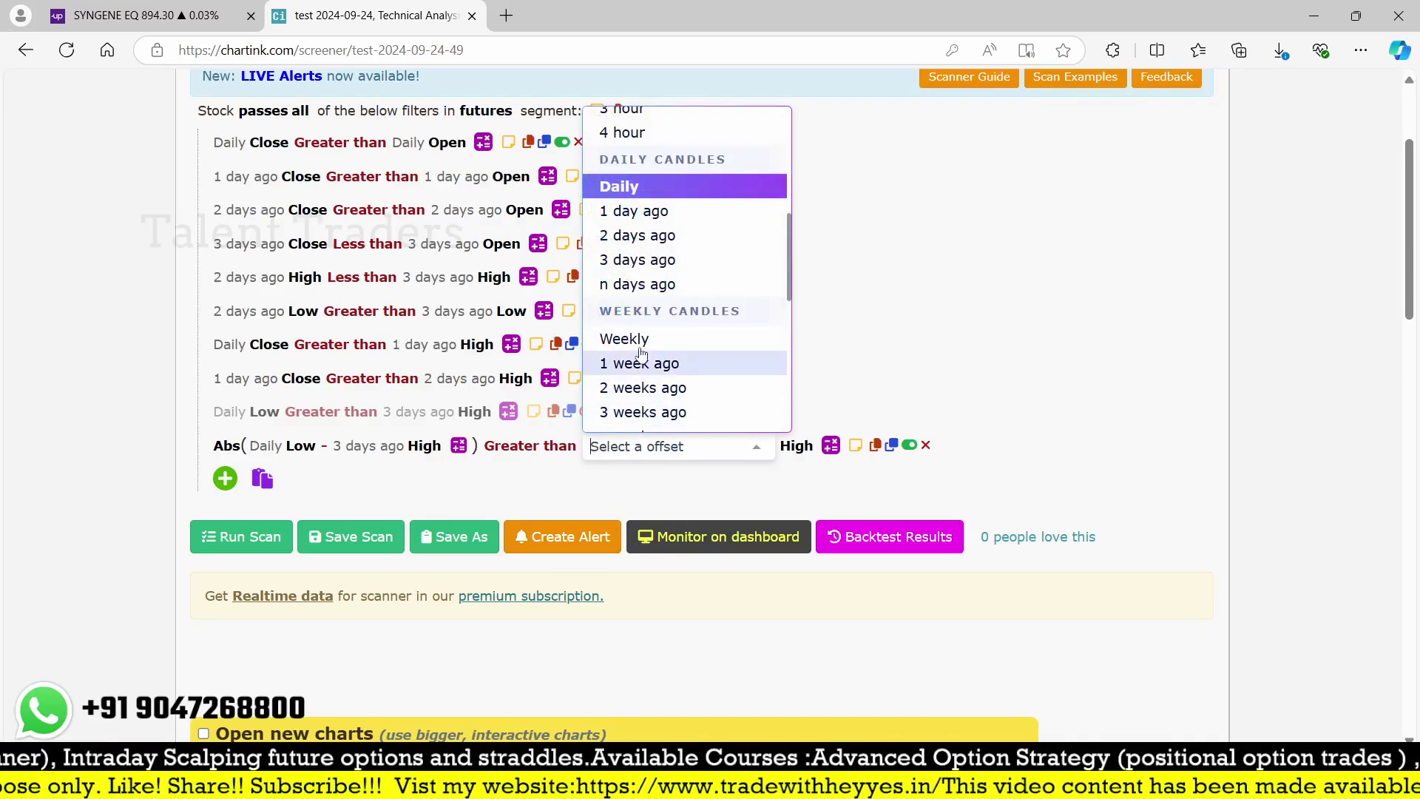
pyautogui.click(644, 261)
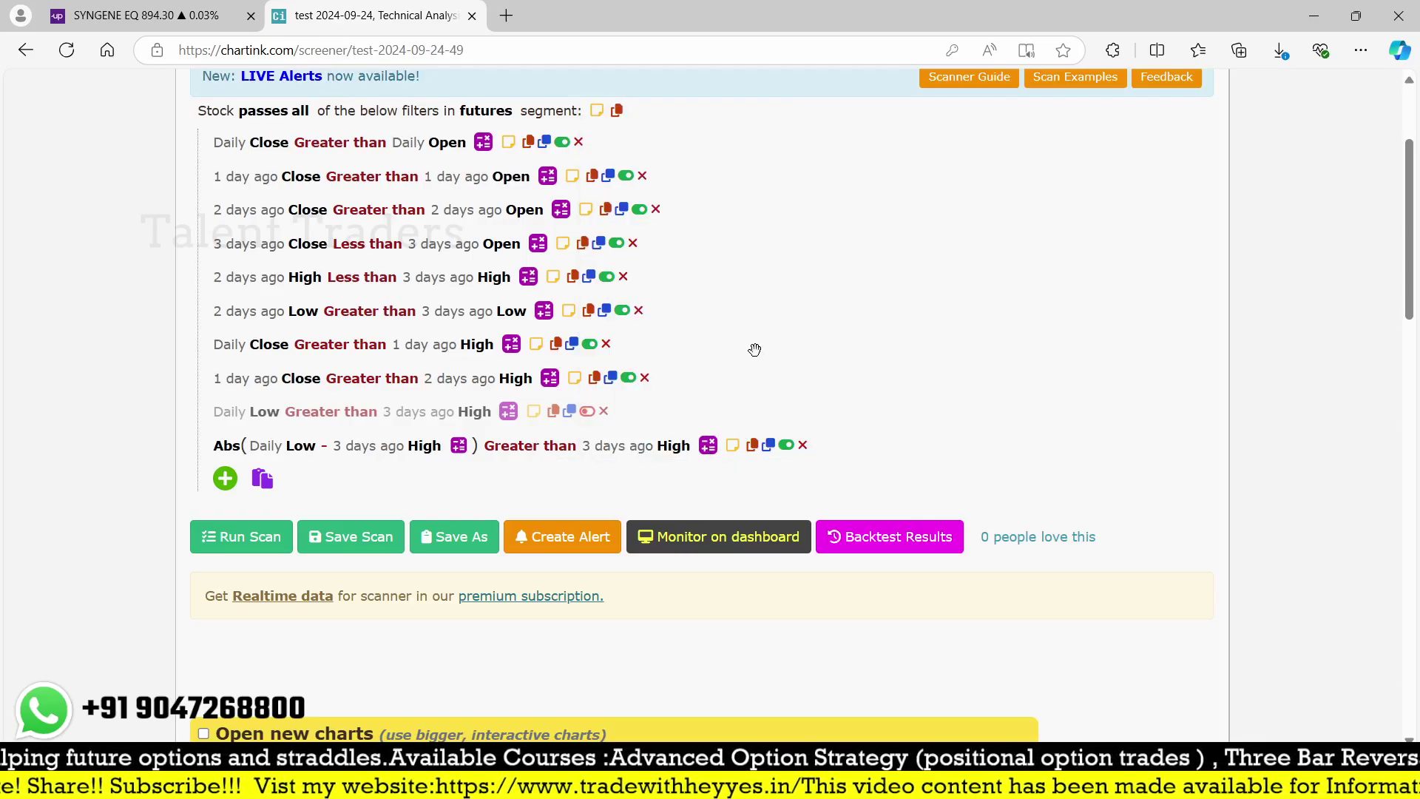
# Step: Multiply the compared 3 days ago High by the number 1.01
pyautogui.click(707, 444)
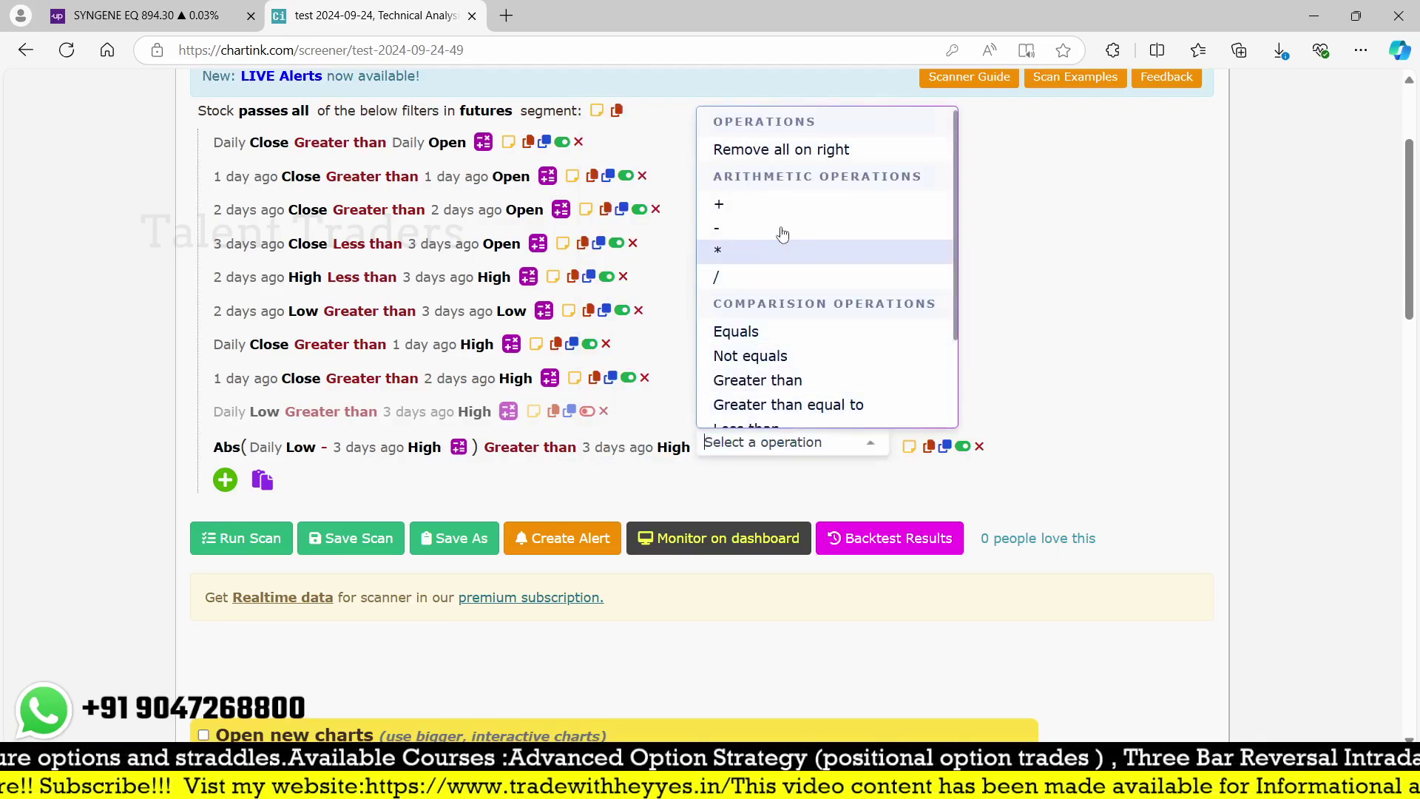
pyautogui.click(718, 253)
pyautogui.click(776, 150)
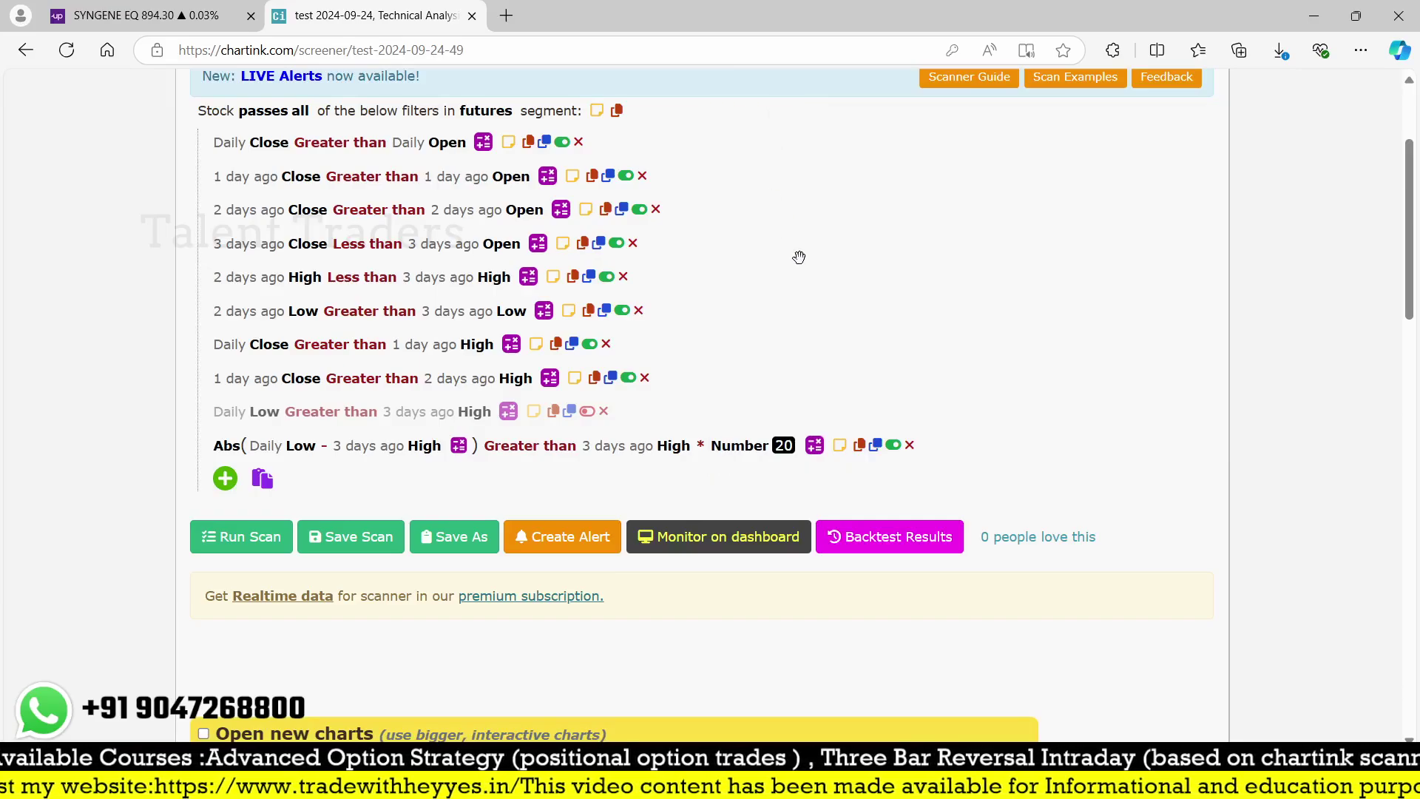
pyautogui.click(753, 454)
pyautogui.click(794, 478)
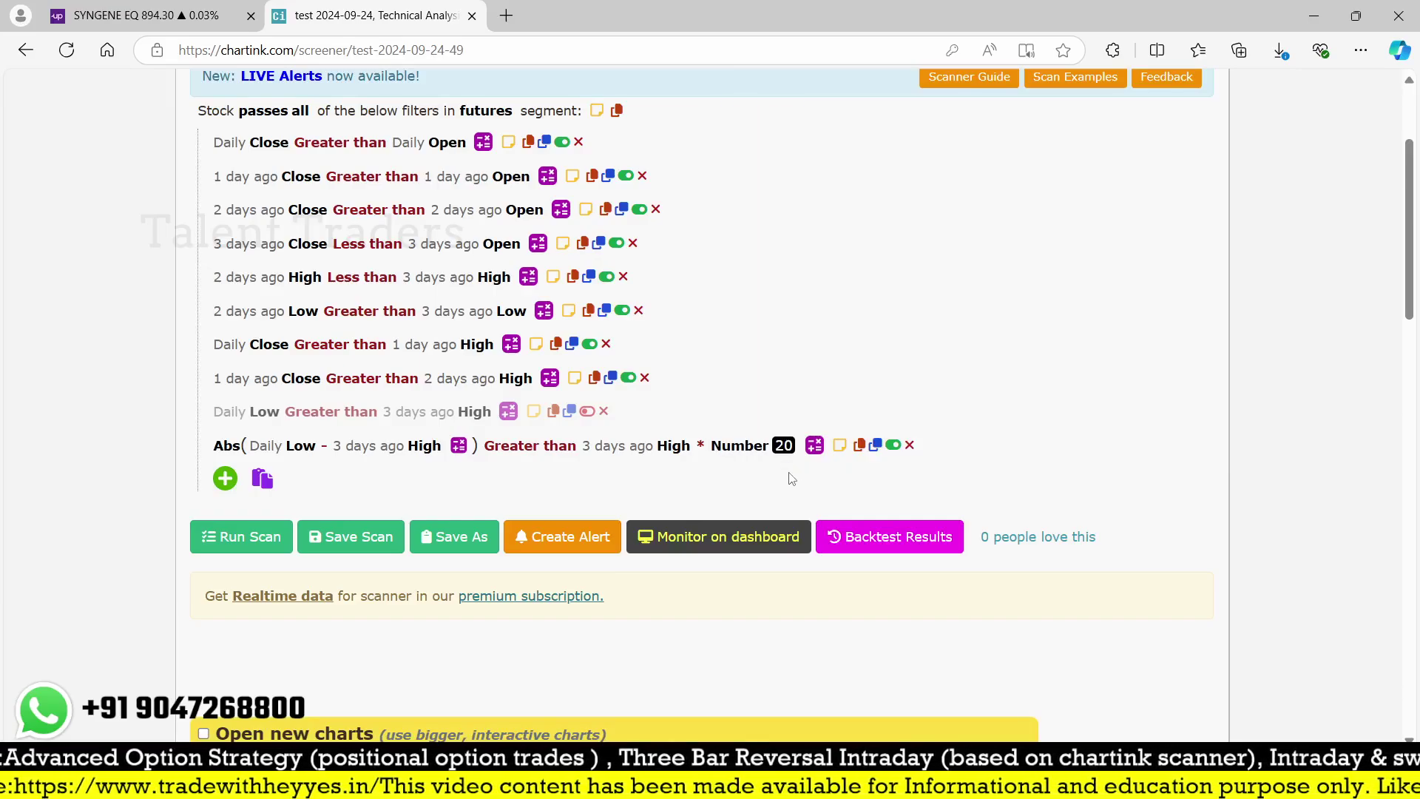
pyautogui.click(784, 446)
pyautogui.write('1.01')
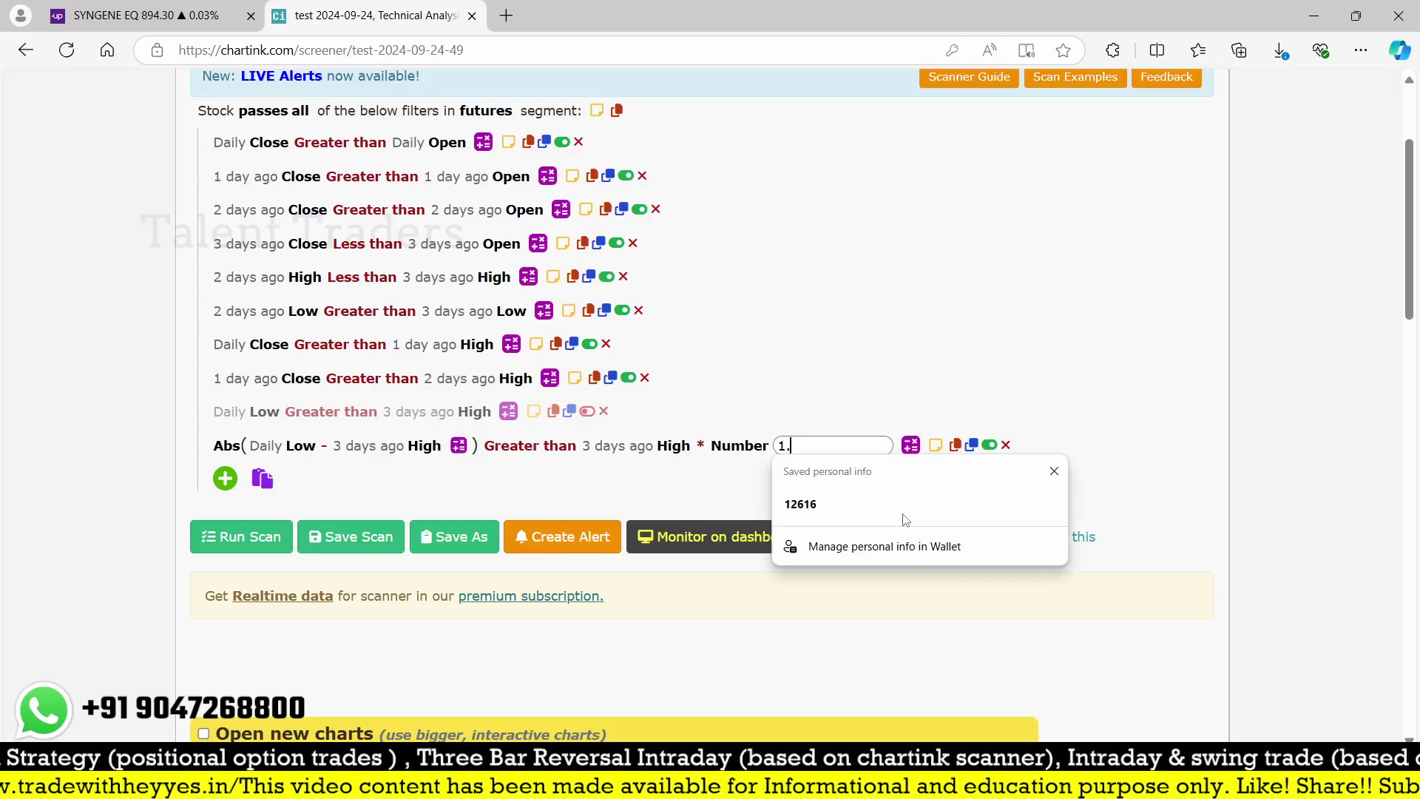
pyautogui.click(943, 415)
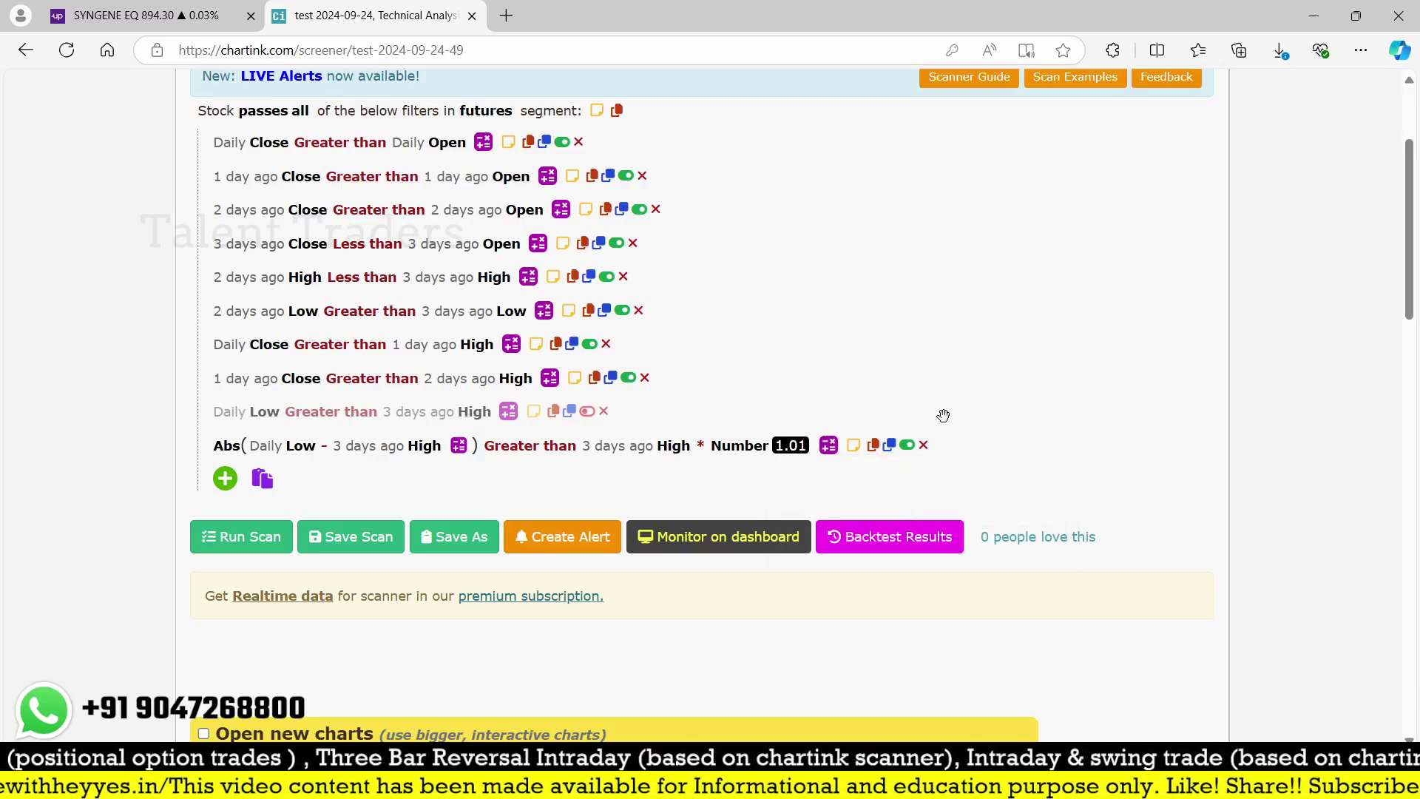
# Step: Run the scan with the new Abs filter and check its stock results
pyautogui.click(268, 537)
pyautogui.scroll(-5, 736, 355)
pyautogui.scroll(-10, 782, 491)
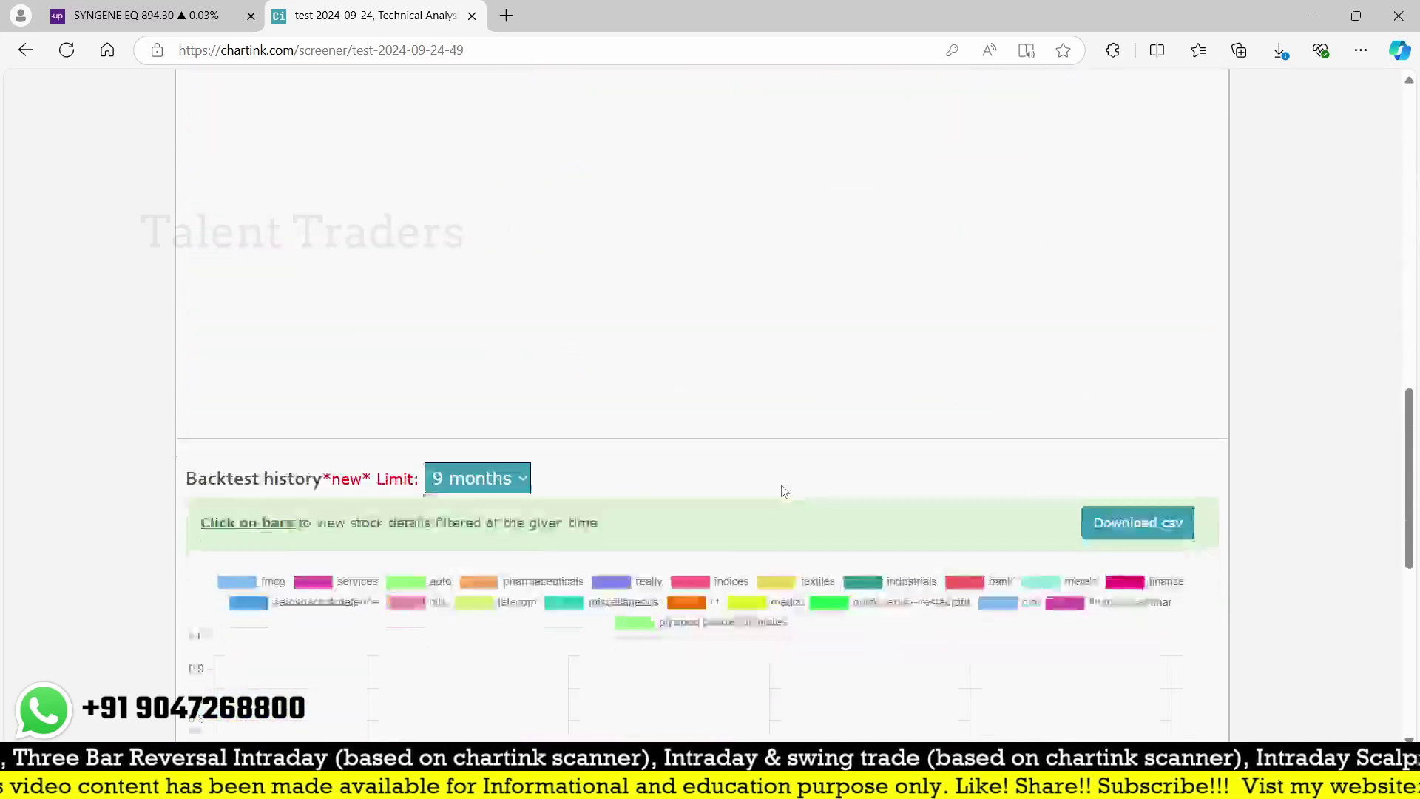
pyautogui.scroll(12, 783, 491)
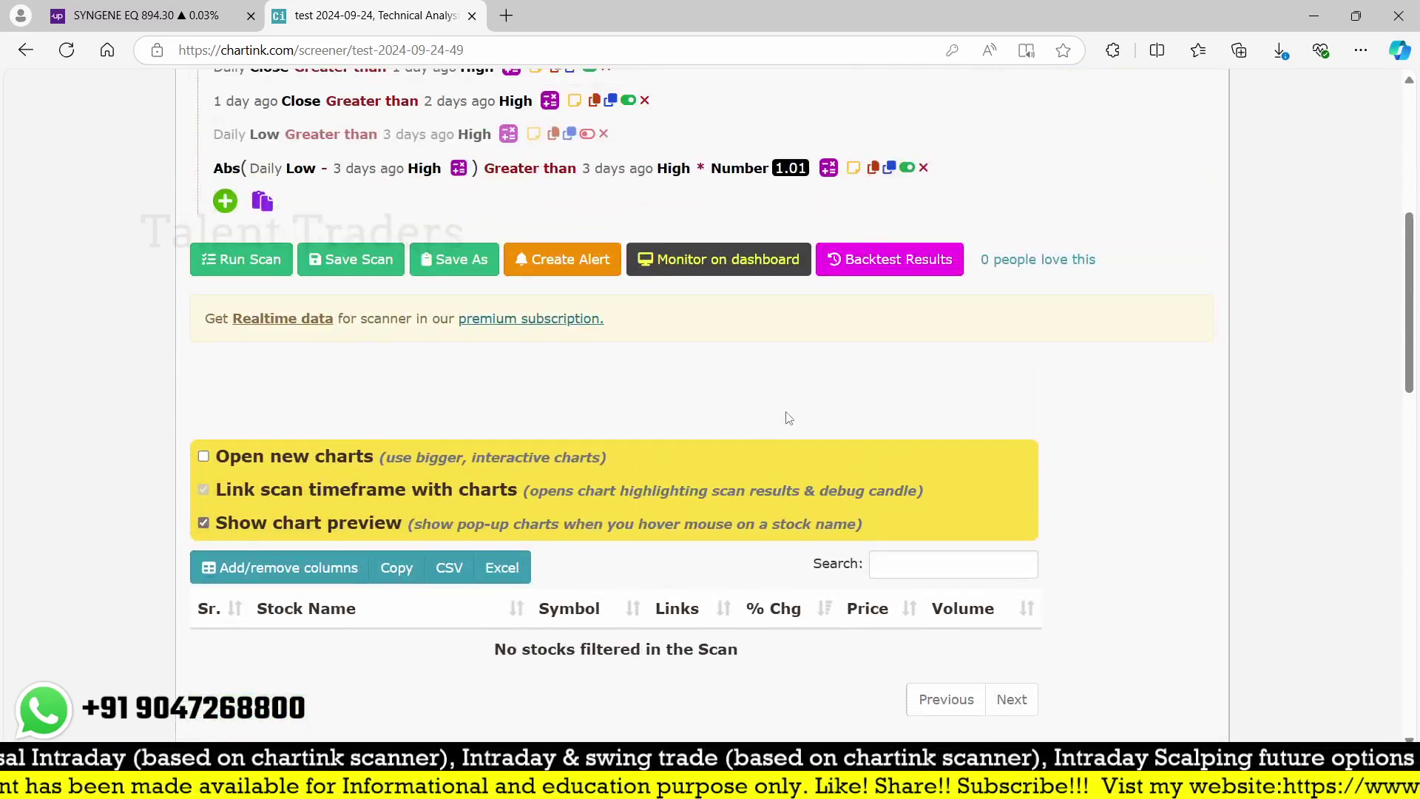
# Step: Set the multiplier in the Abs filter to 0.01
pyautogui.scroll(1, 793, 312)
pyautogui.click(798, 271)
pyautogui.moveTo(828, 263); pyautogui.dragTo(748, 272)
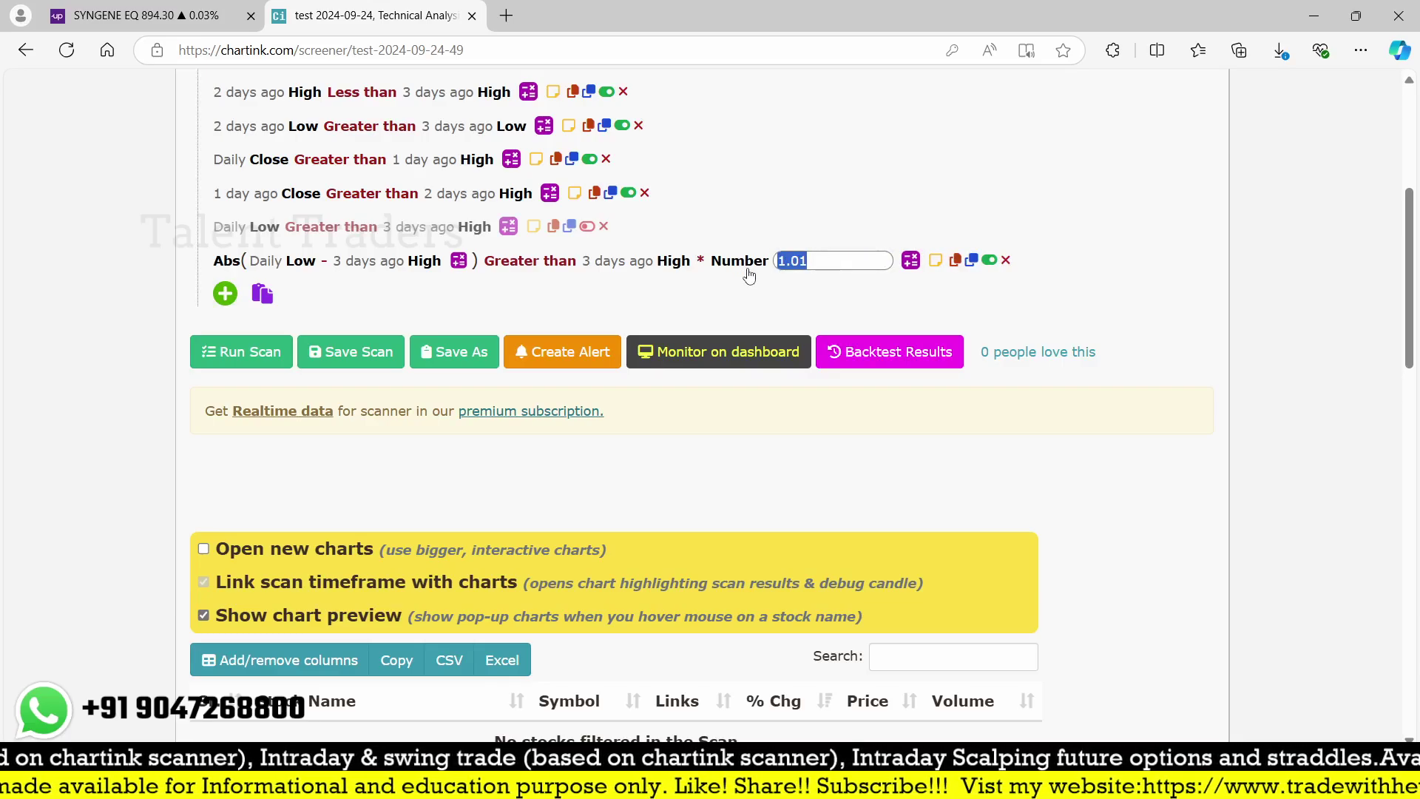
pyautogui.write('0.0')
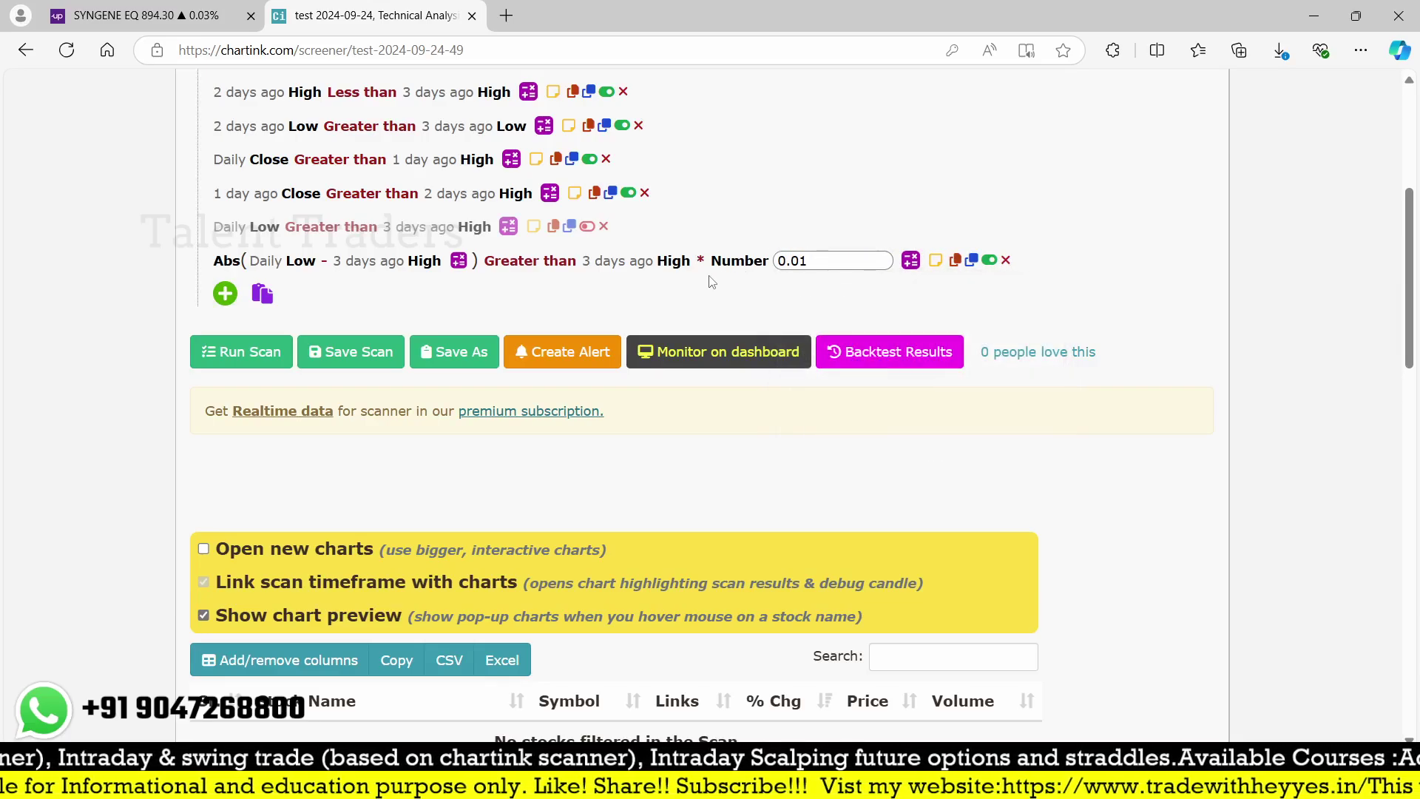
# Step: Change the value multiplied by 0.01 in the Abs filter to daily Low
pyautogui.click(630, 267)
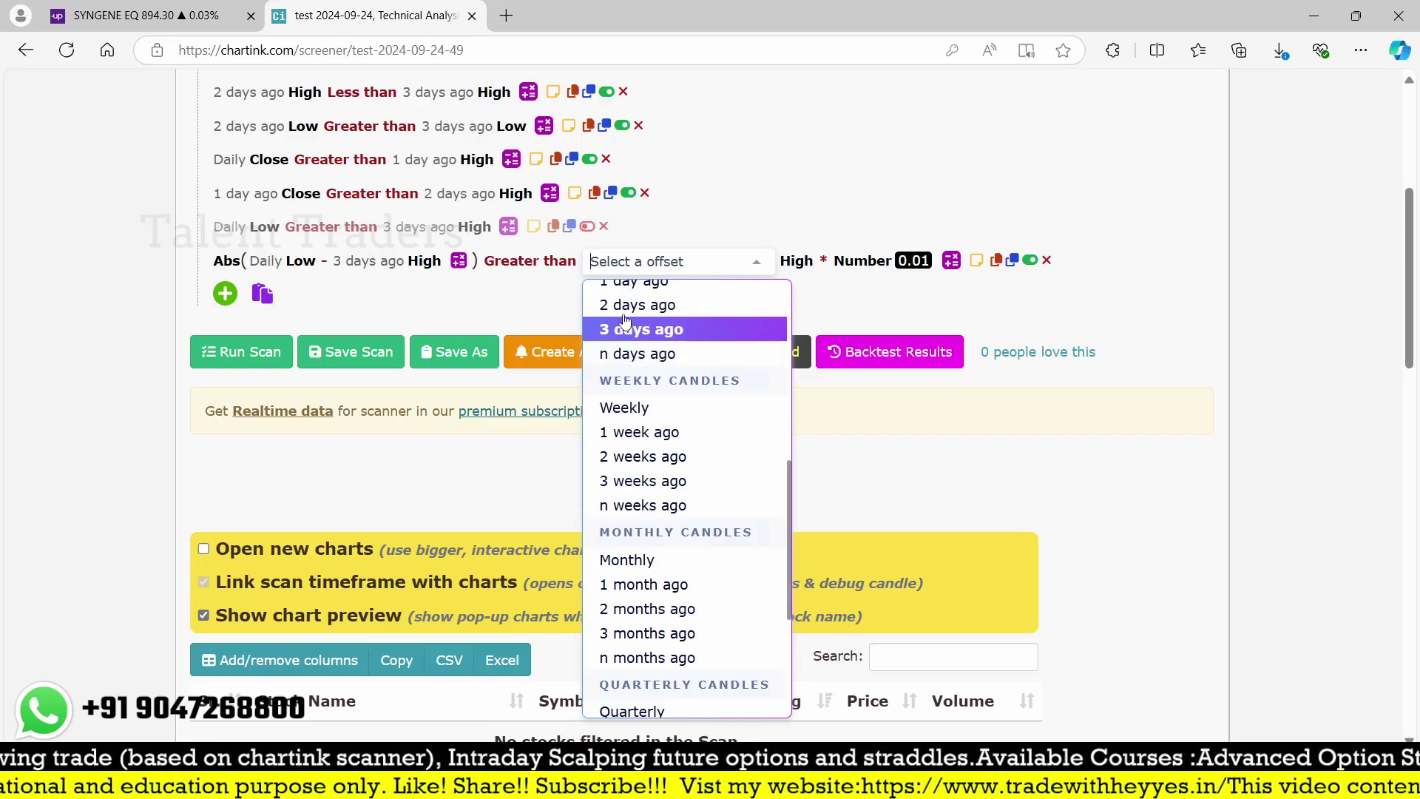
pyautogui.scroll(5, 633, 388)
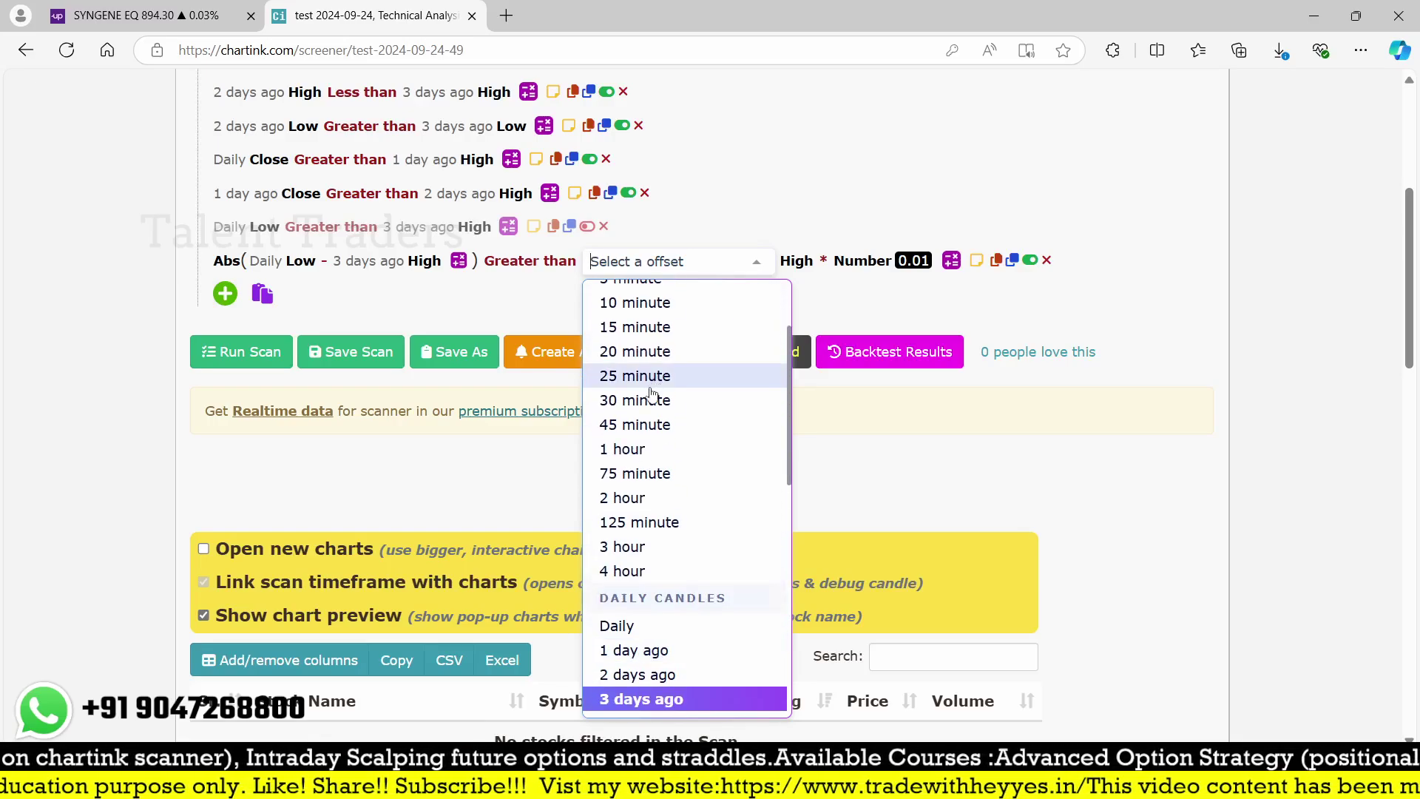
pyautogui.scroll(-4, 650, 394)
pyautogui.click(616, 348)
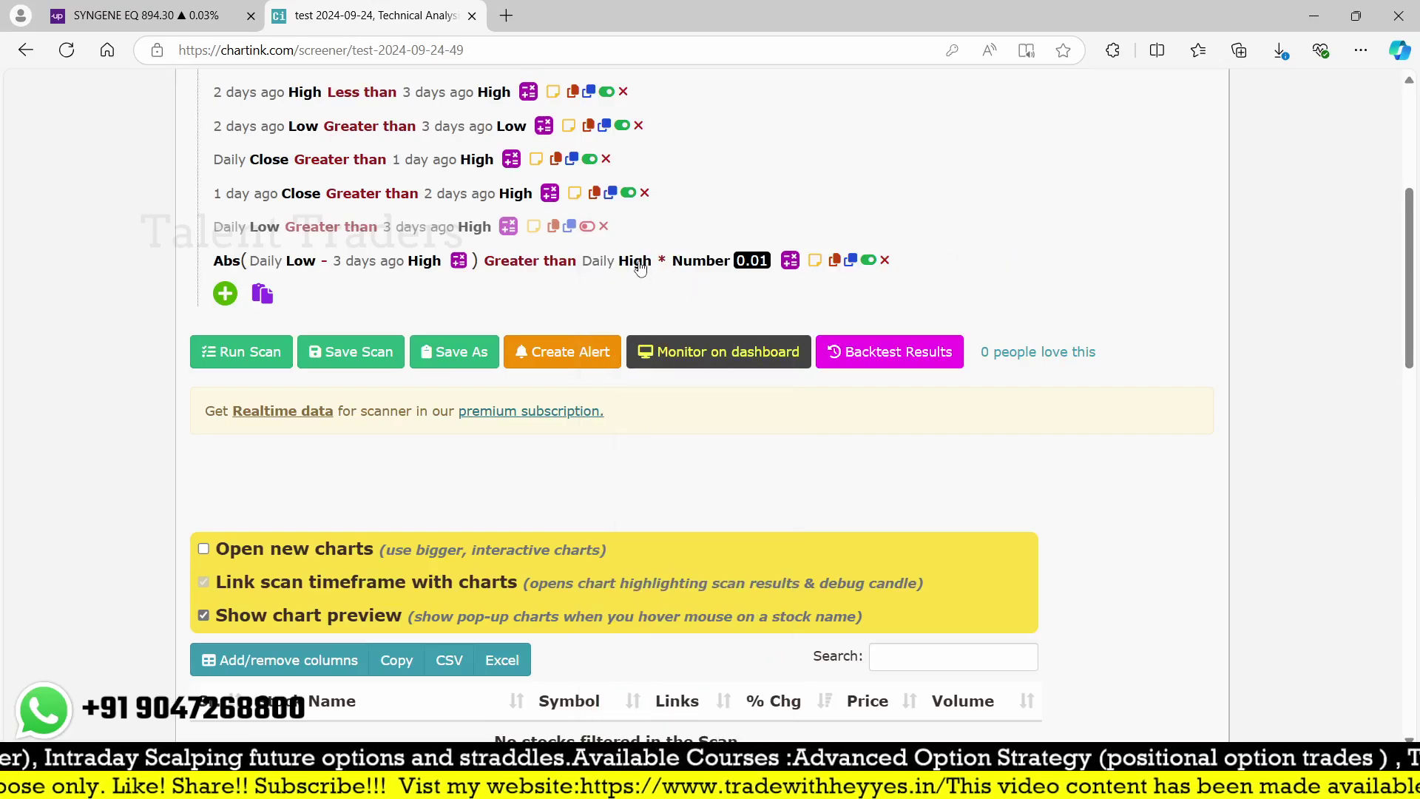
pyautogui.click(640, 267)
pyautogui.click(653, 353)
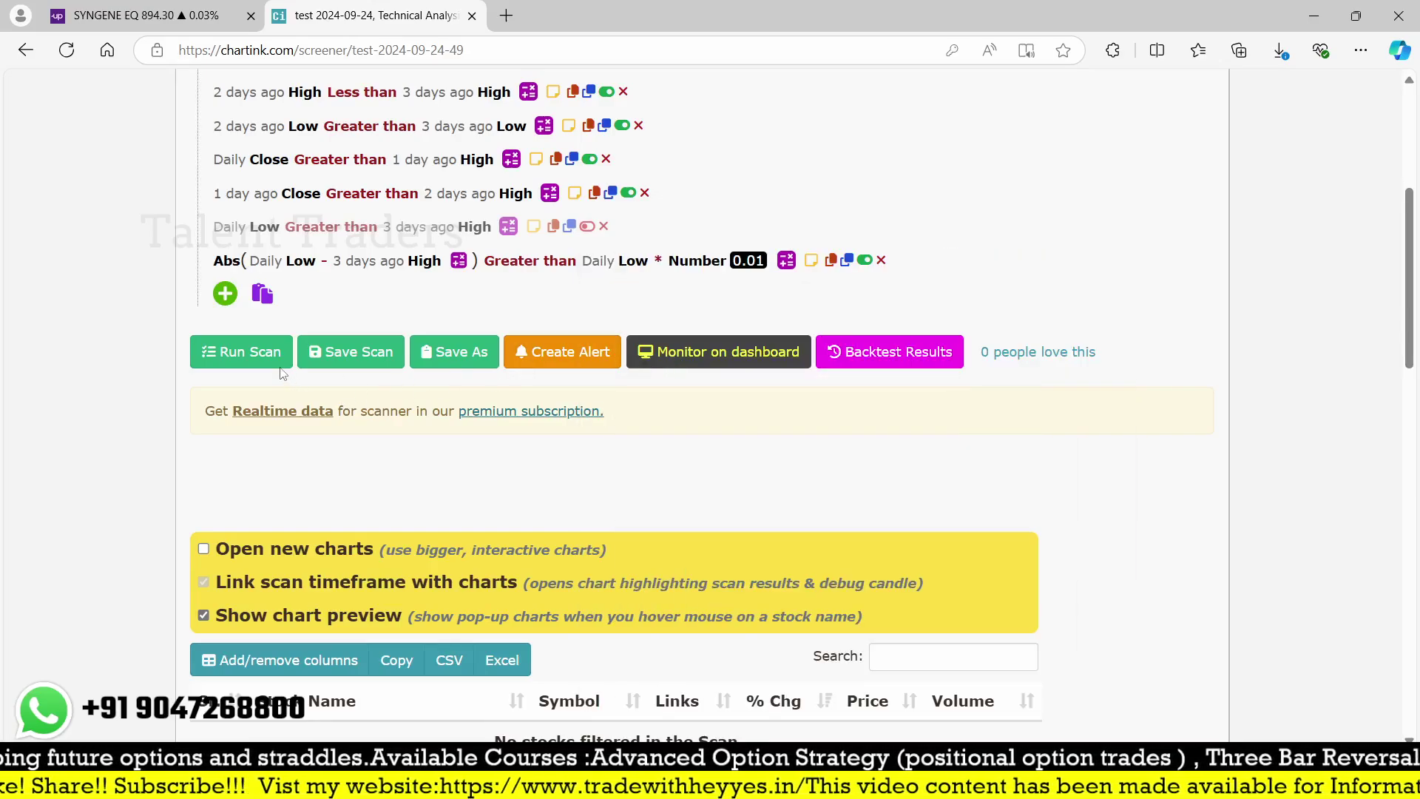
# Step: Run the updated scan and open the first result, HINDPETRO, as an equity chart on Upstox
pyautogui.click(269, 349)
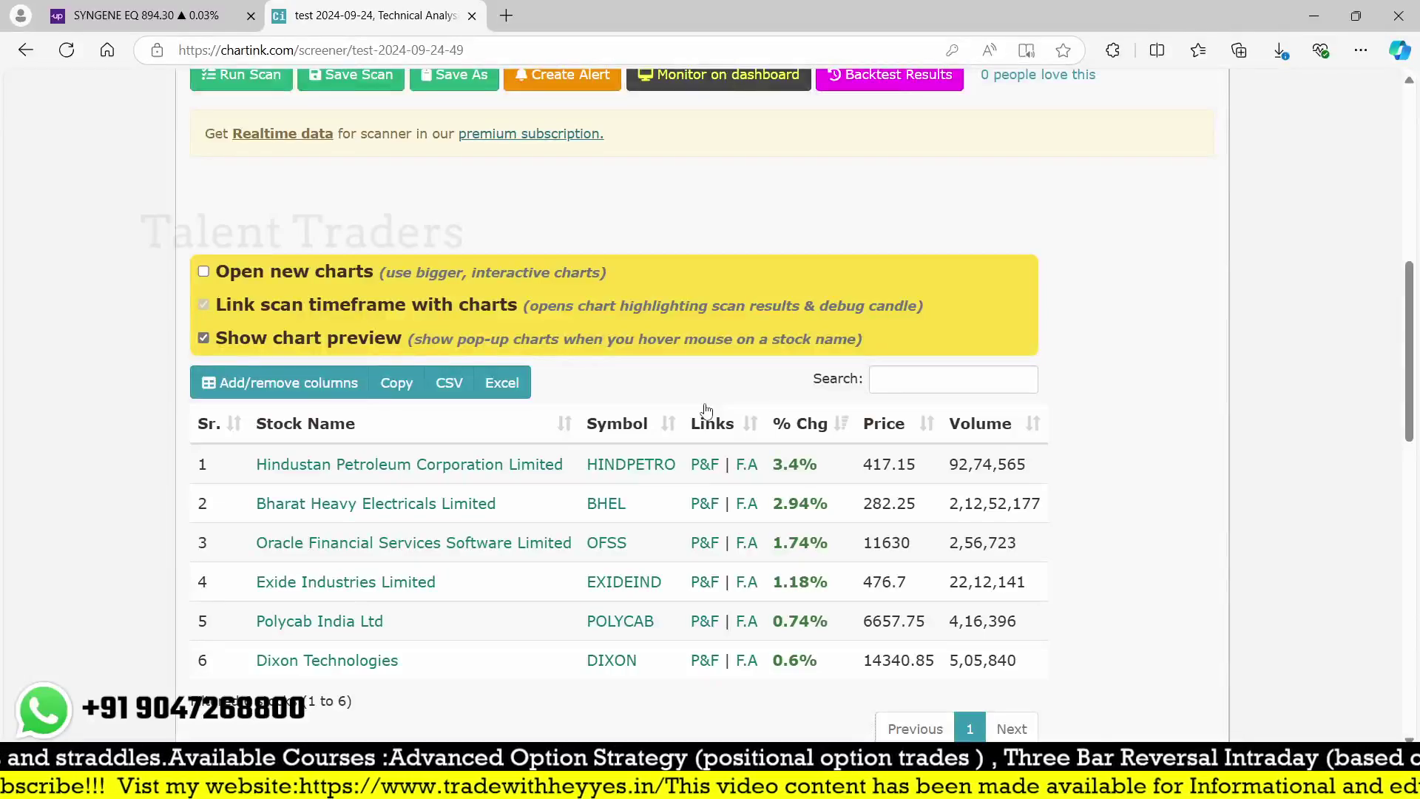
pyautogui.scroll(2, 706, 411)
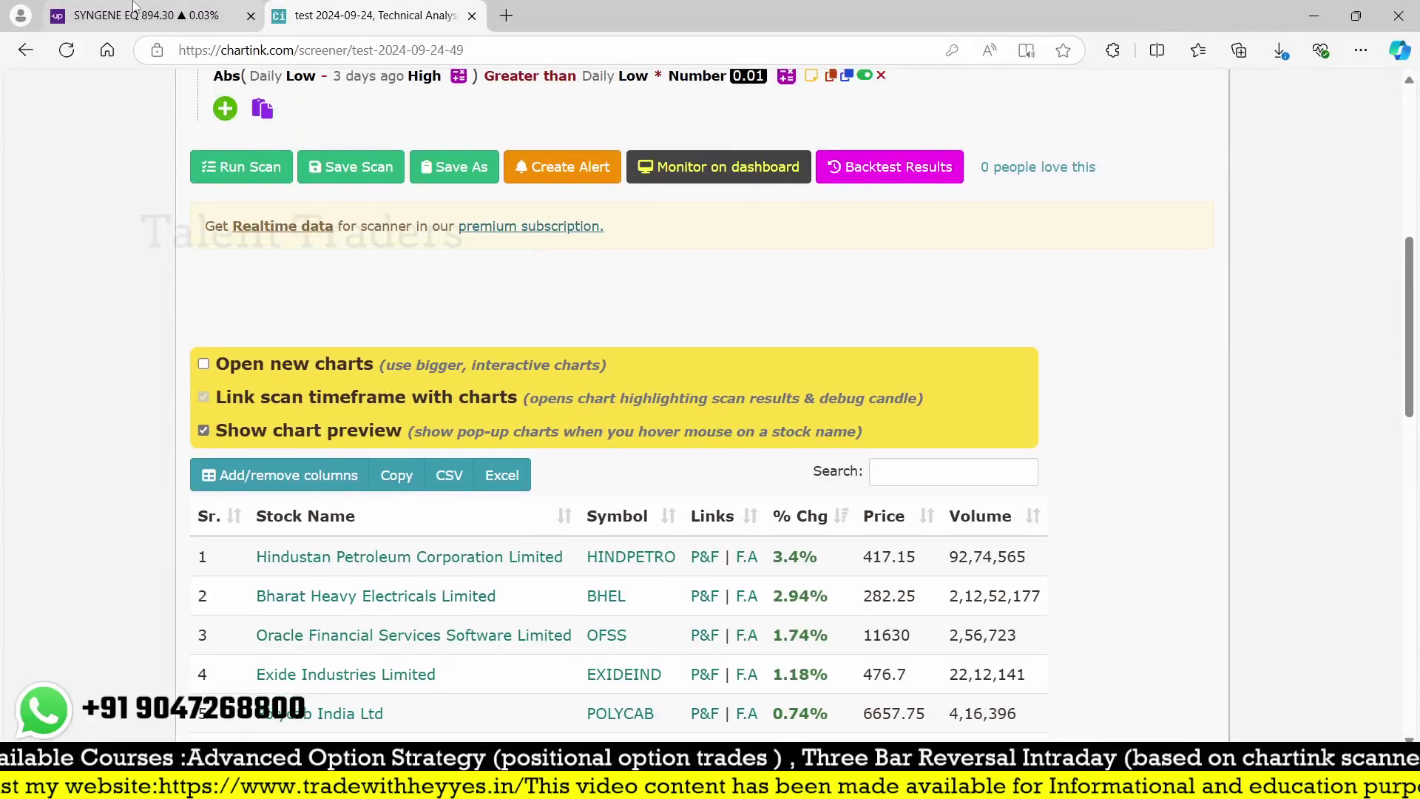
pyautogui.click(140, 14)
pyautogui.write('HINDPETRO')
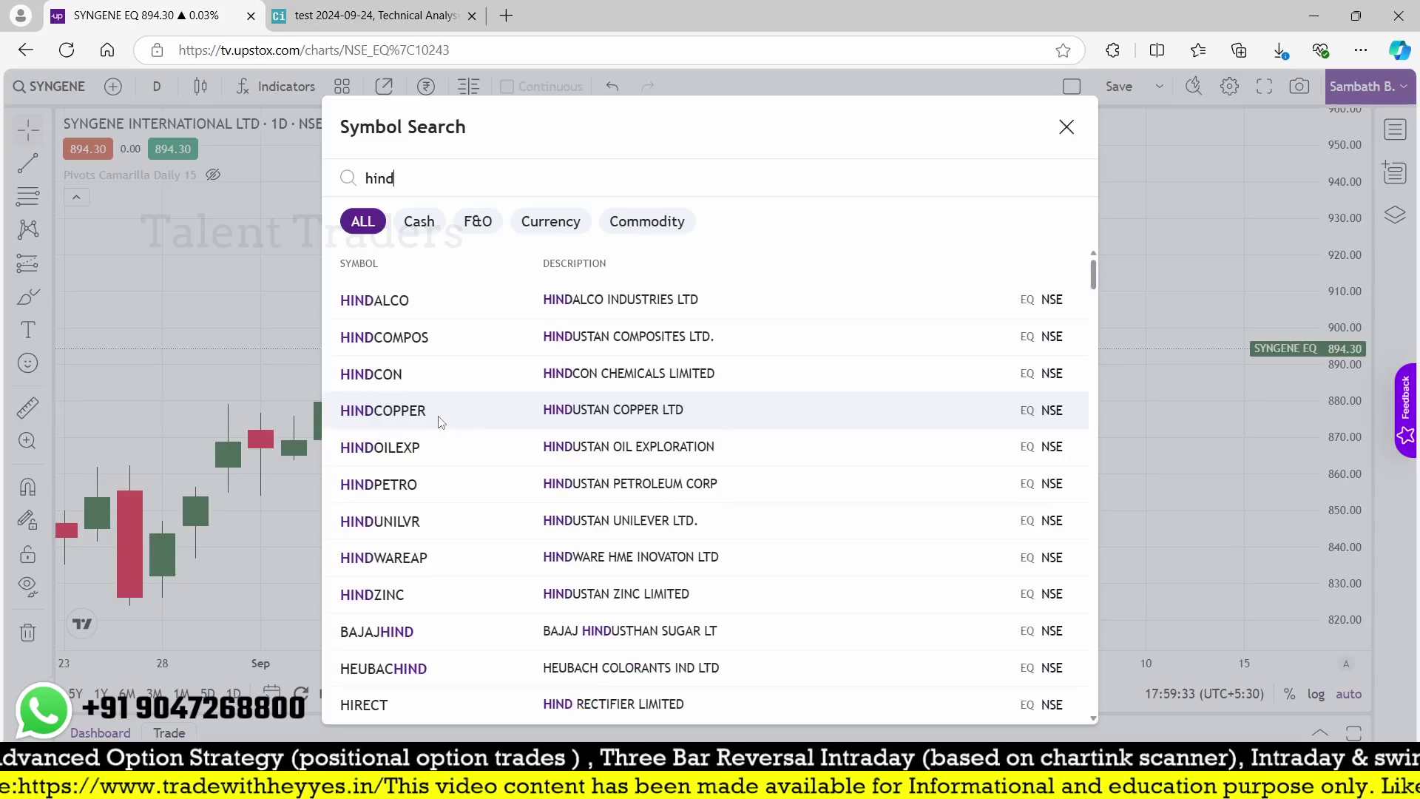
pyautogui.press('Return')
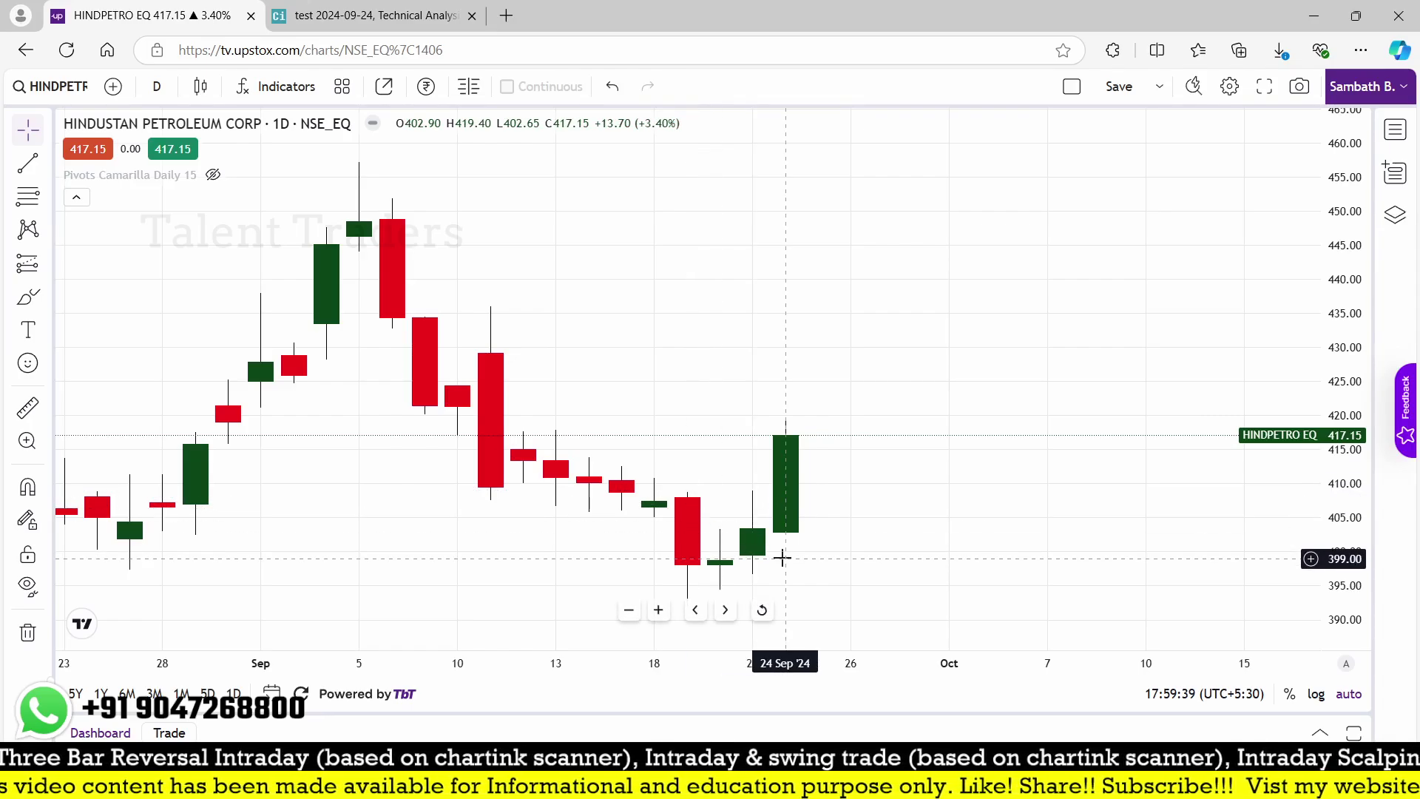
# Step: Switch back to the Chartink screener and set the first value in the Abs filter to 3 days ago High
pyautogui.click(290, 23)
pyautogui.moveTo(347, 592)
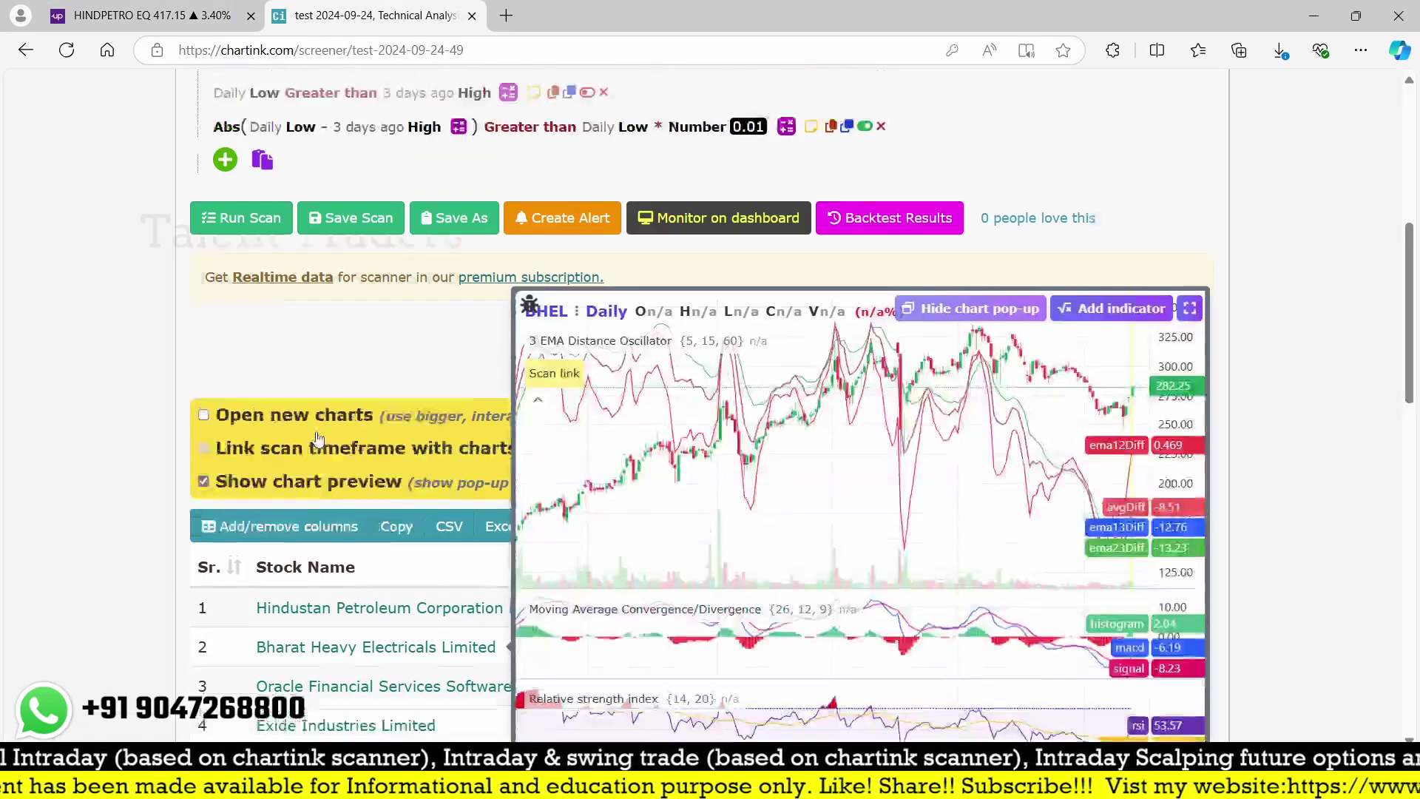
pyautogui.scroll(5, 314, 438)
pyautogui.click(301, 538)
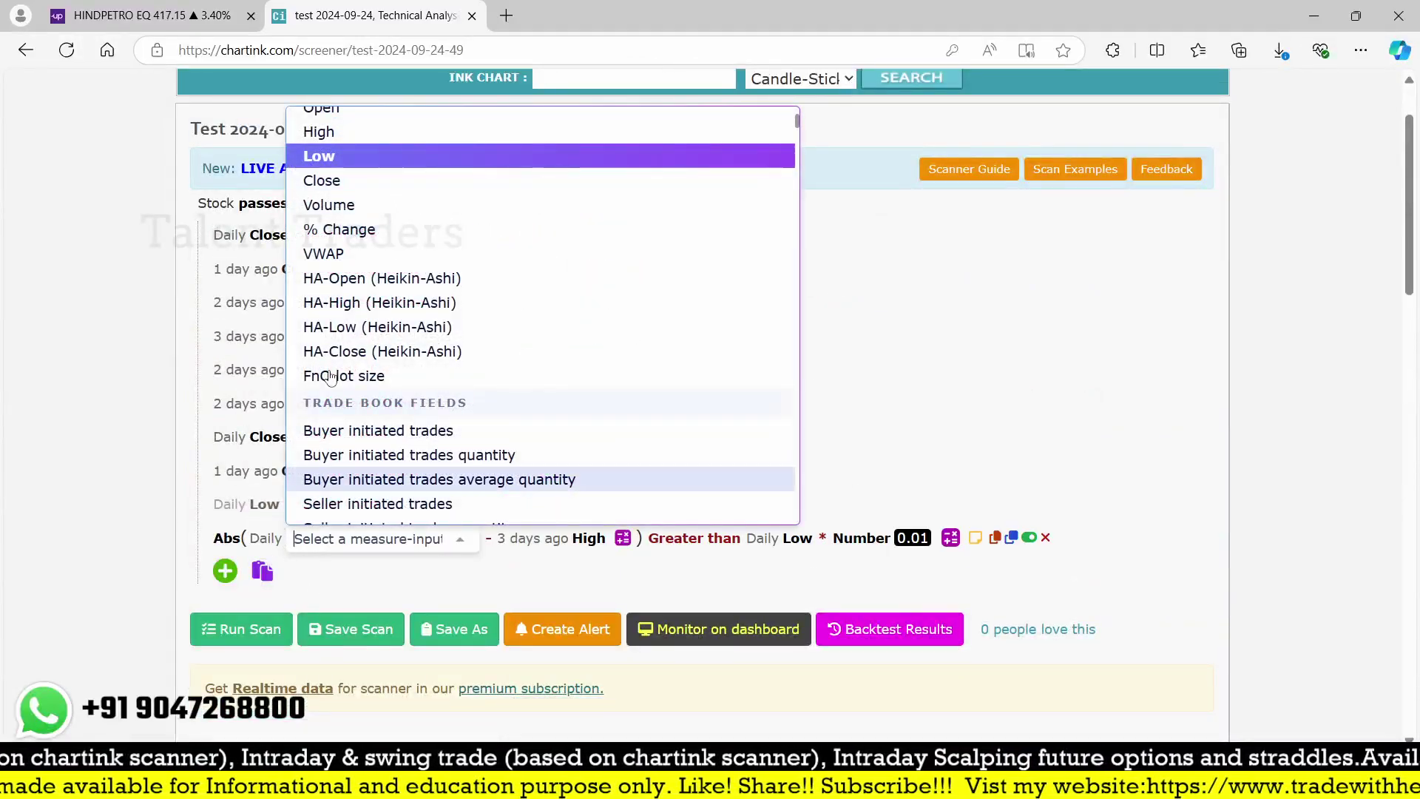
pyautogui.click(334, 137)
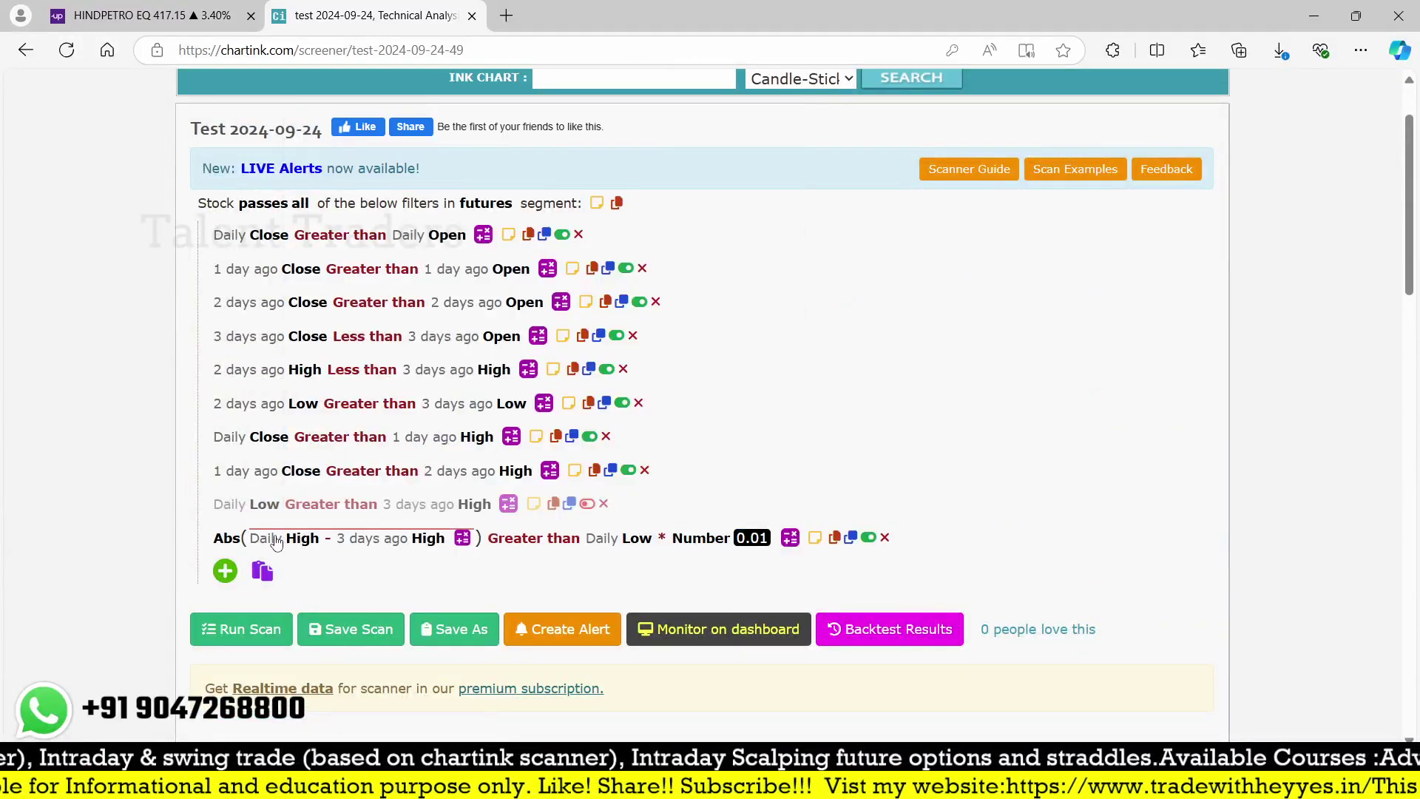
pyautogui.click(274, 538)
pyautogui.scroll(3, 325, 259)
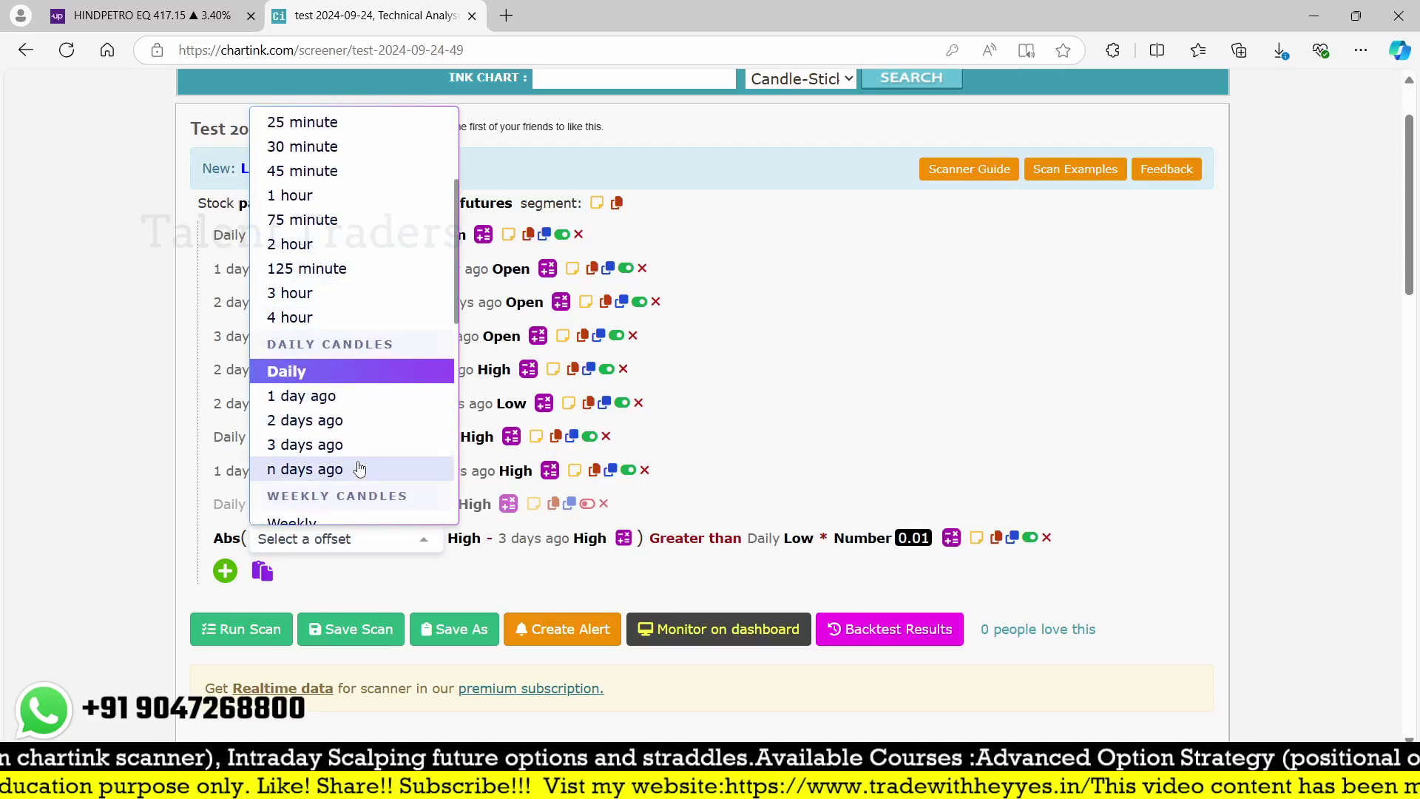
pyautogui.click(306, 444)
# Step: Change the subtracted value in the Abs filter to daily Low
pyautogui.click(418, 546)
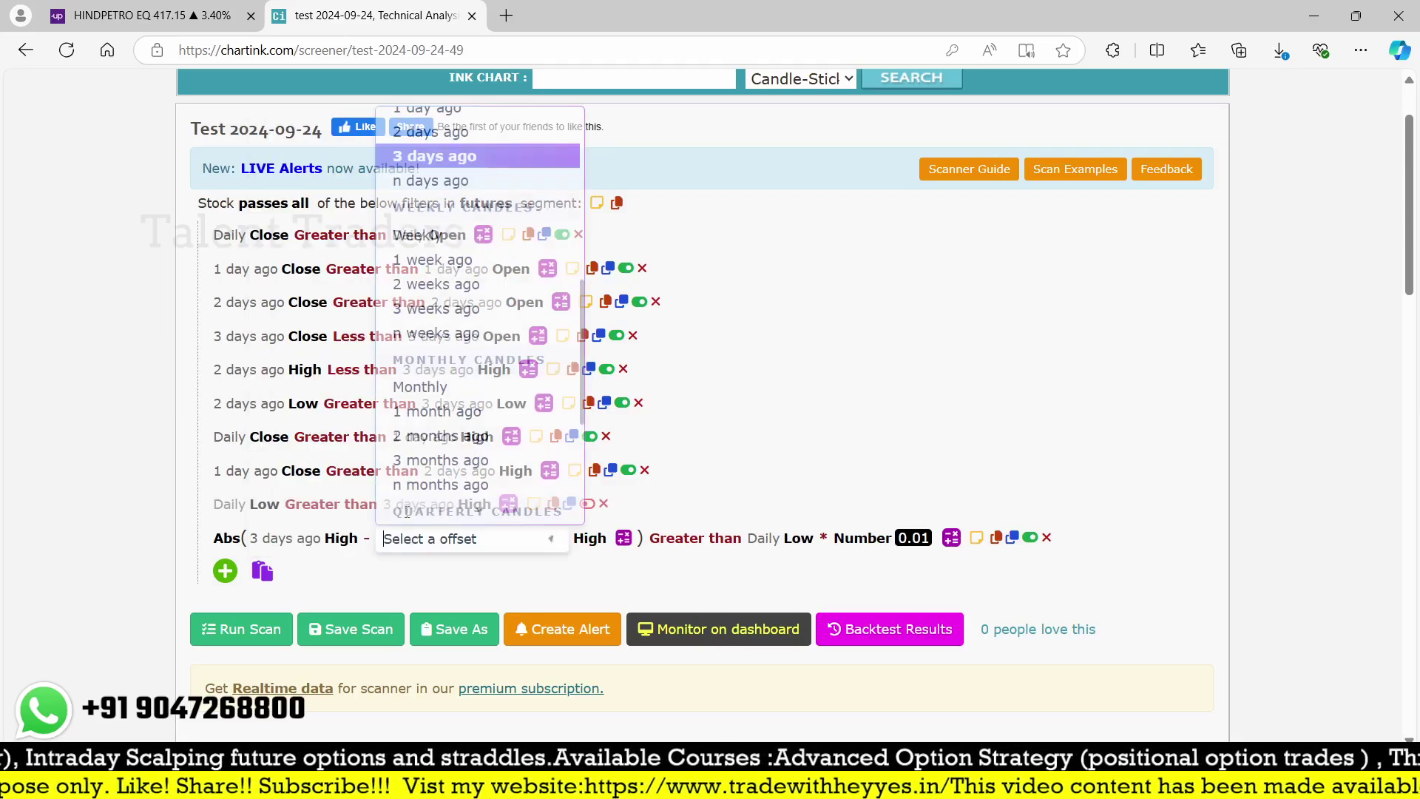
pyautogui.scroll(5, 432, 267)
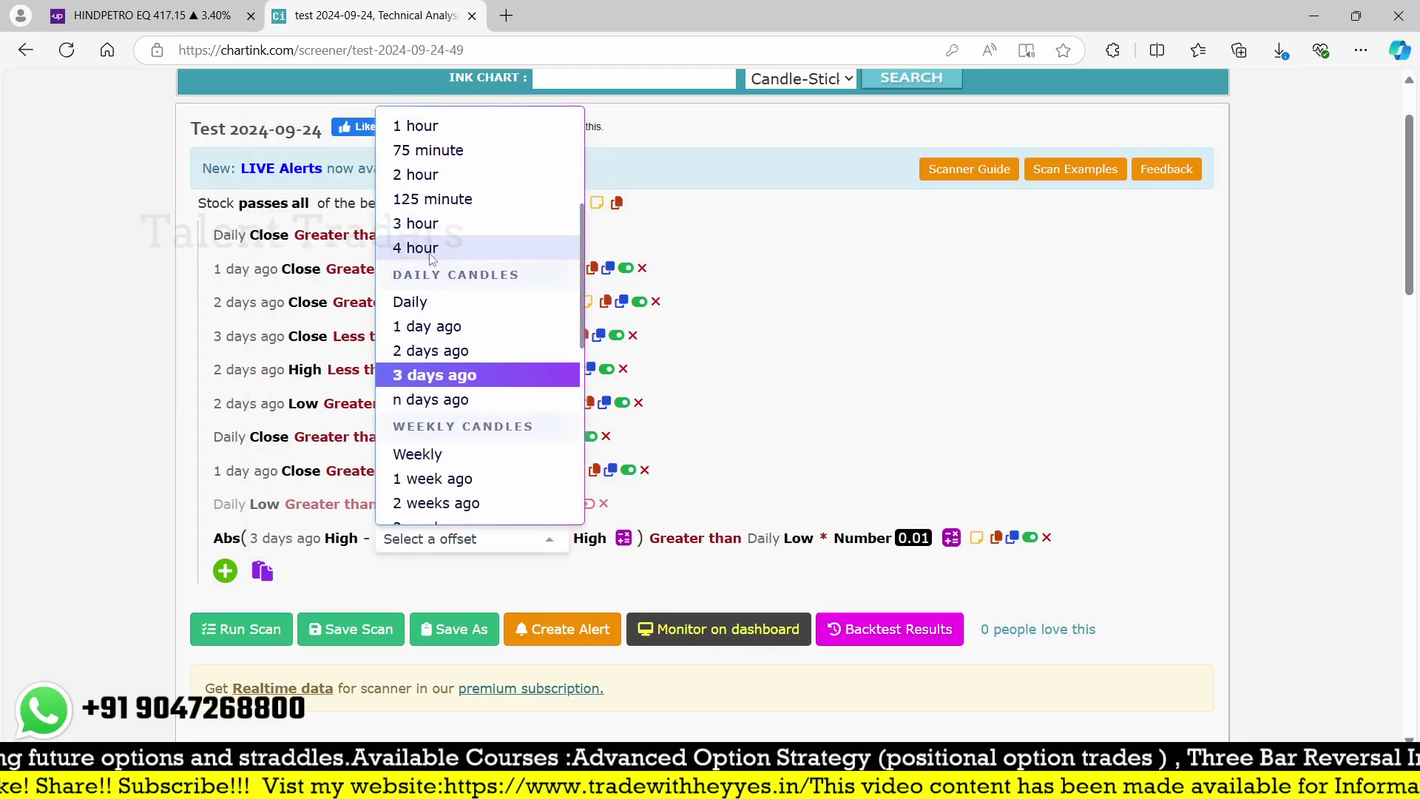
pyautogui.click(427, 362)
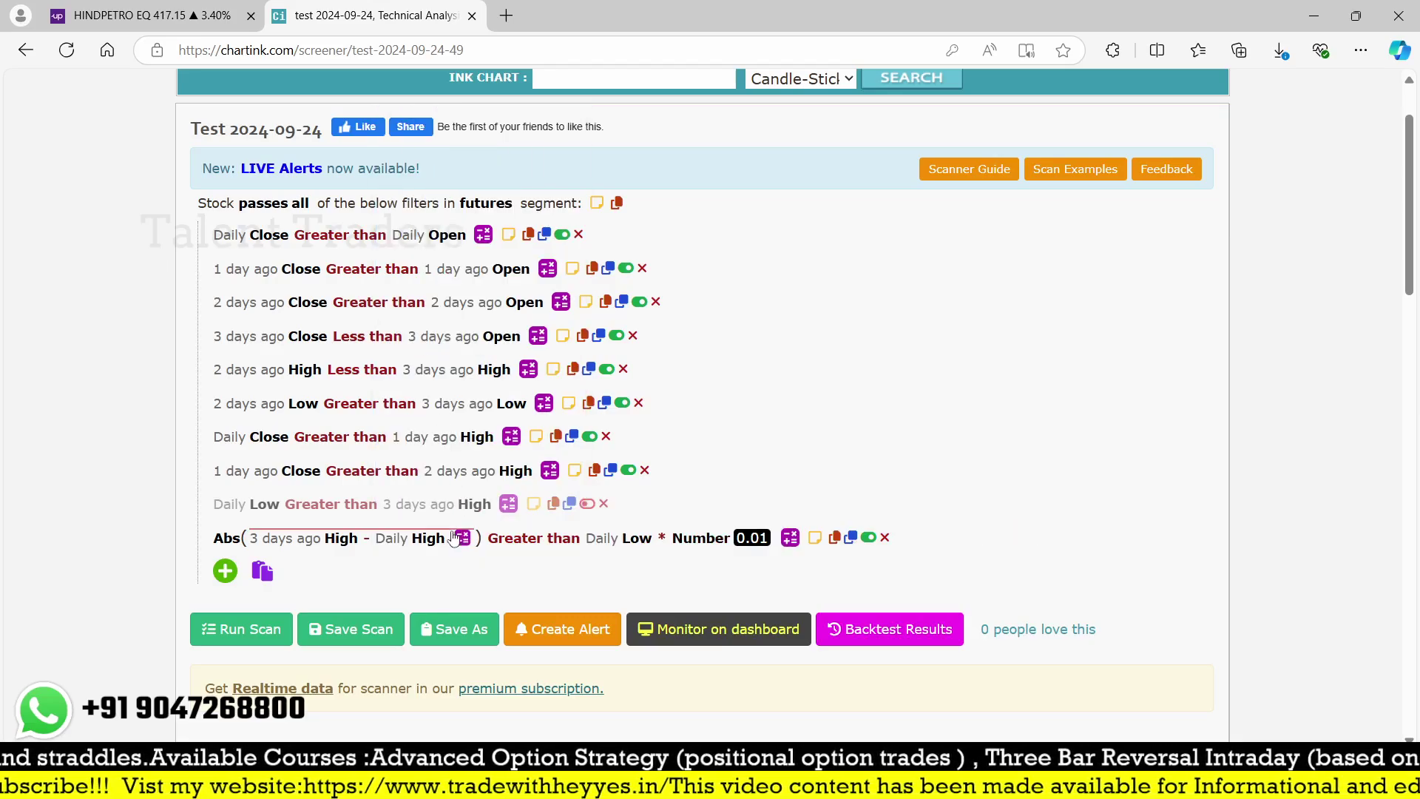
pyautogui.click(449, 539)
pyautogui.click(449, 182)
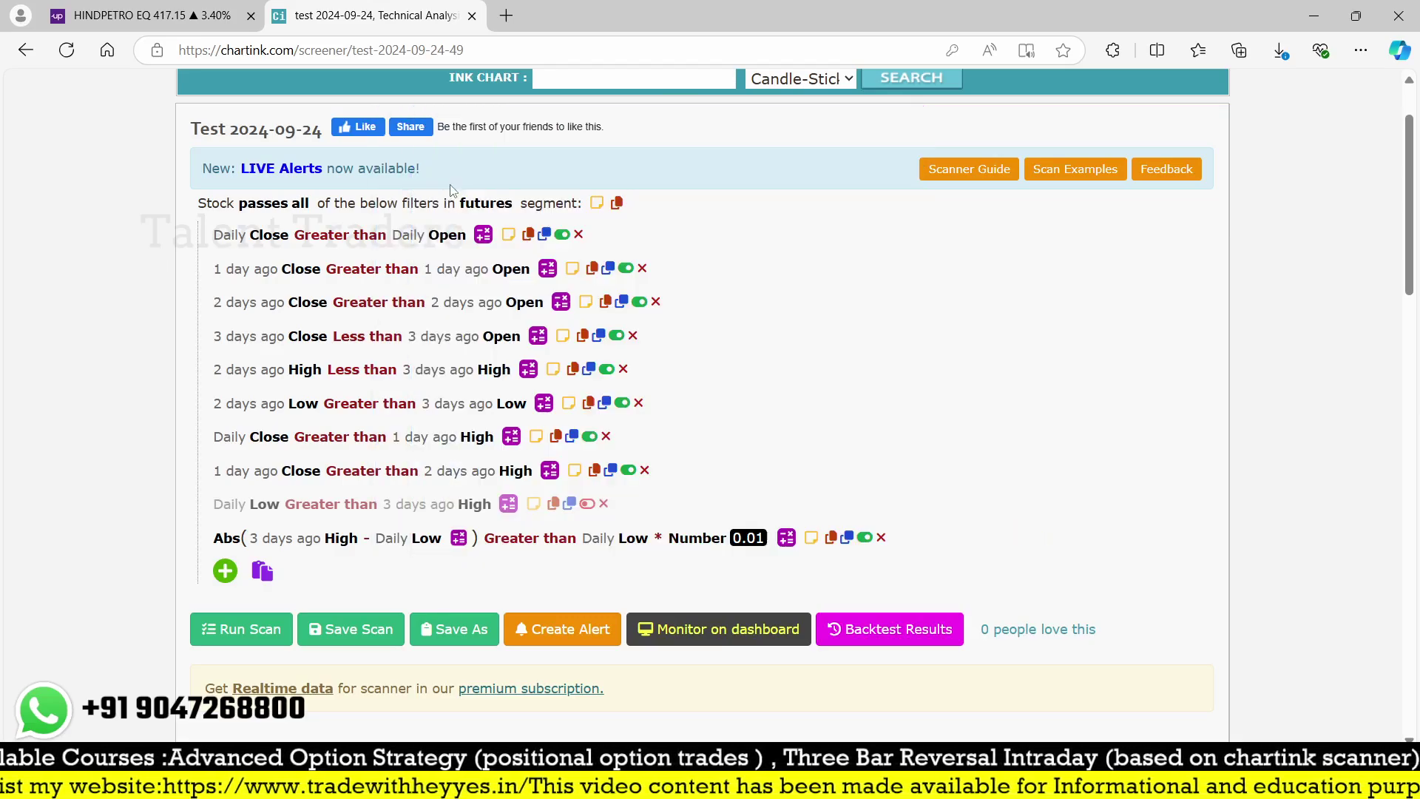
# Step: Run the updated scan, review its stock list and return to the HINDPETRO chart on Upstox
pyautogui.scroll(-1, 723, 371)
pyautogui.click(281, 543)
pyautogui.scroll(-6, 599, 429)
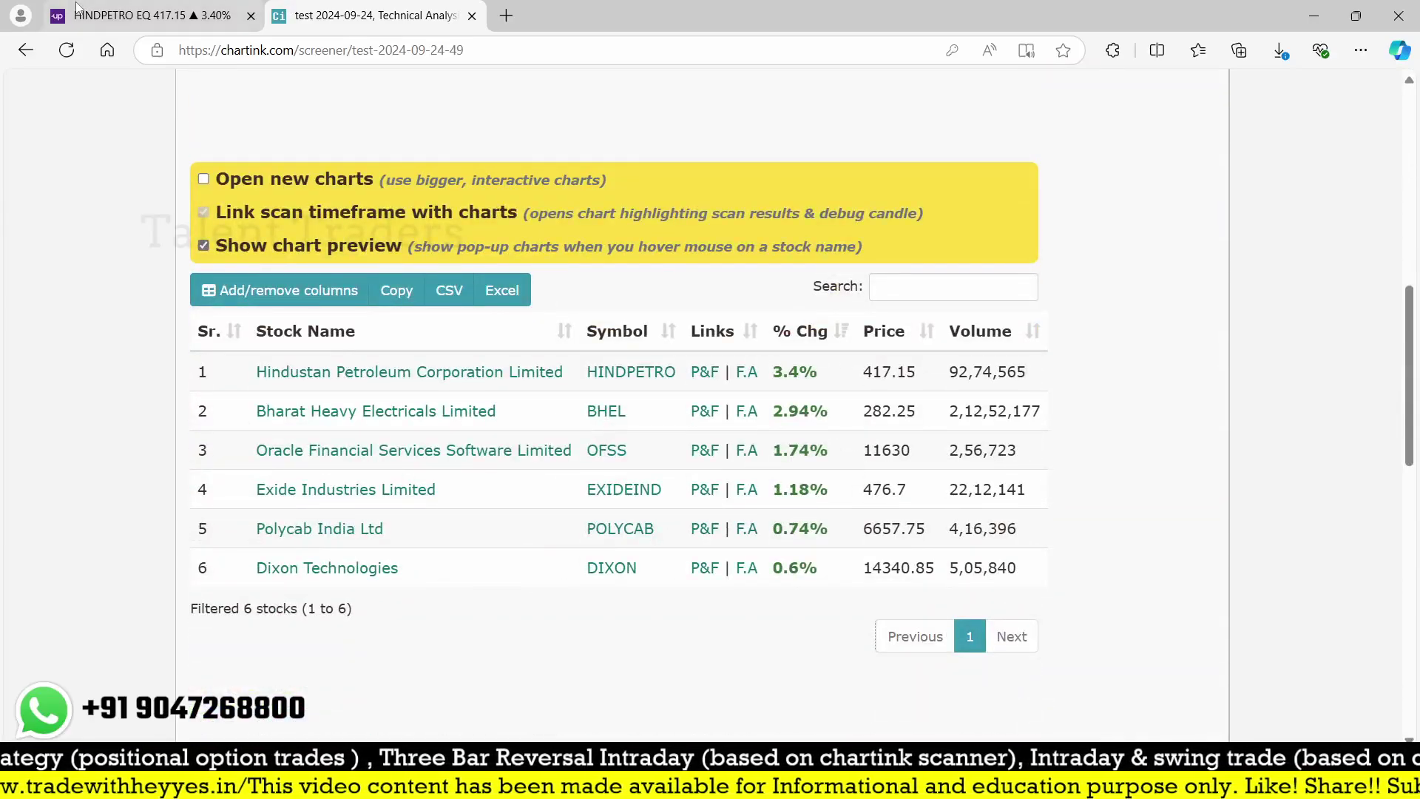
pyautogui.click(148, 15)
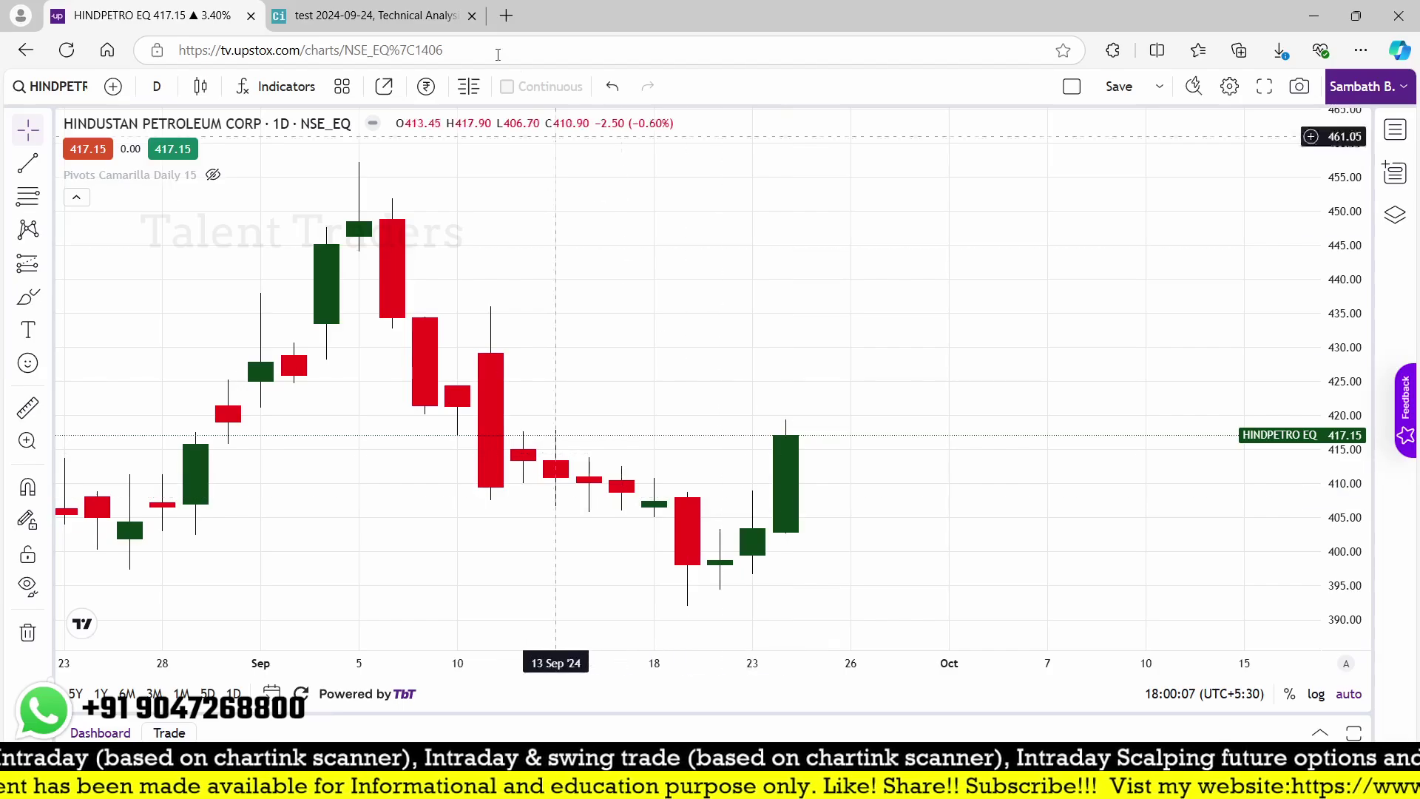
# Step: Return to the Chartink screener and set the multiplier in the Abs filter to 0.1
pyautogui.click(373, 15)
pyautogui.scroll(8, 765, 518)
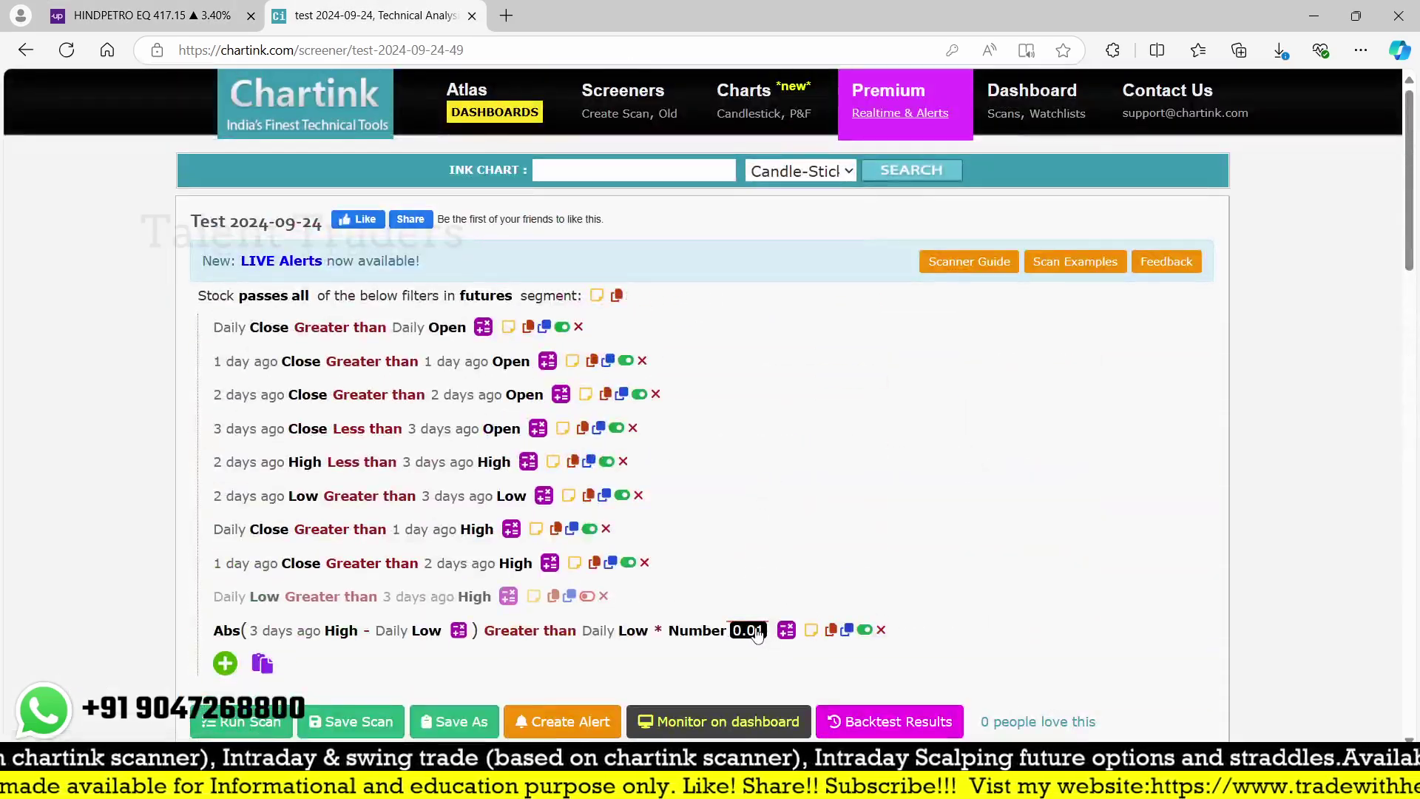
pyautogui.click(757, 629)
pyautogui.moveTo(746, 630); pyautogui.dragTo(781, 627)
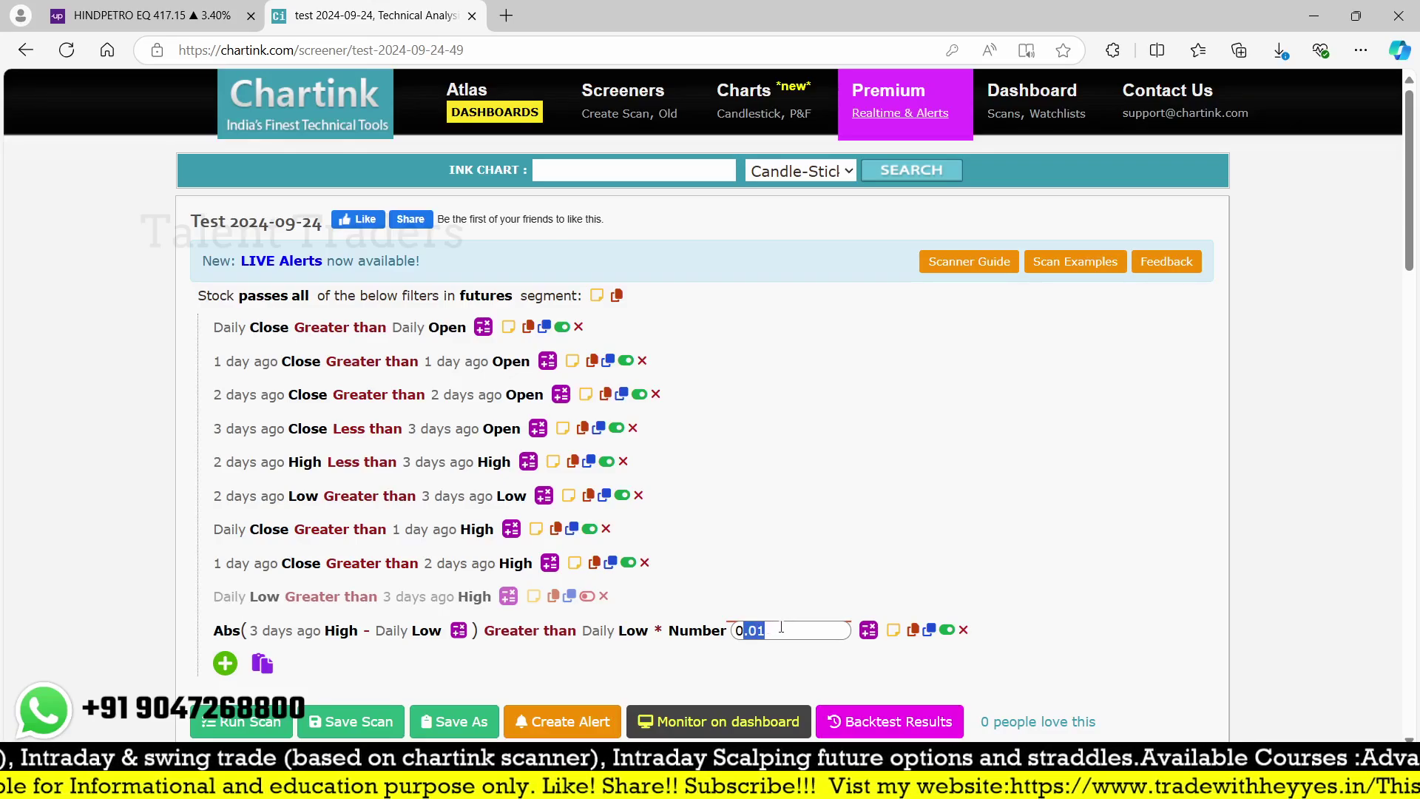
pyautogui.write('.1')
pyautogui.click(785, 525)
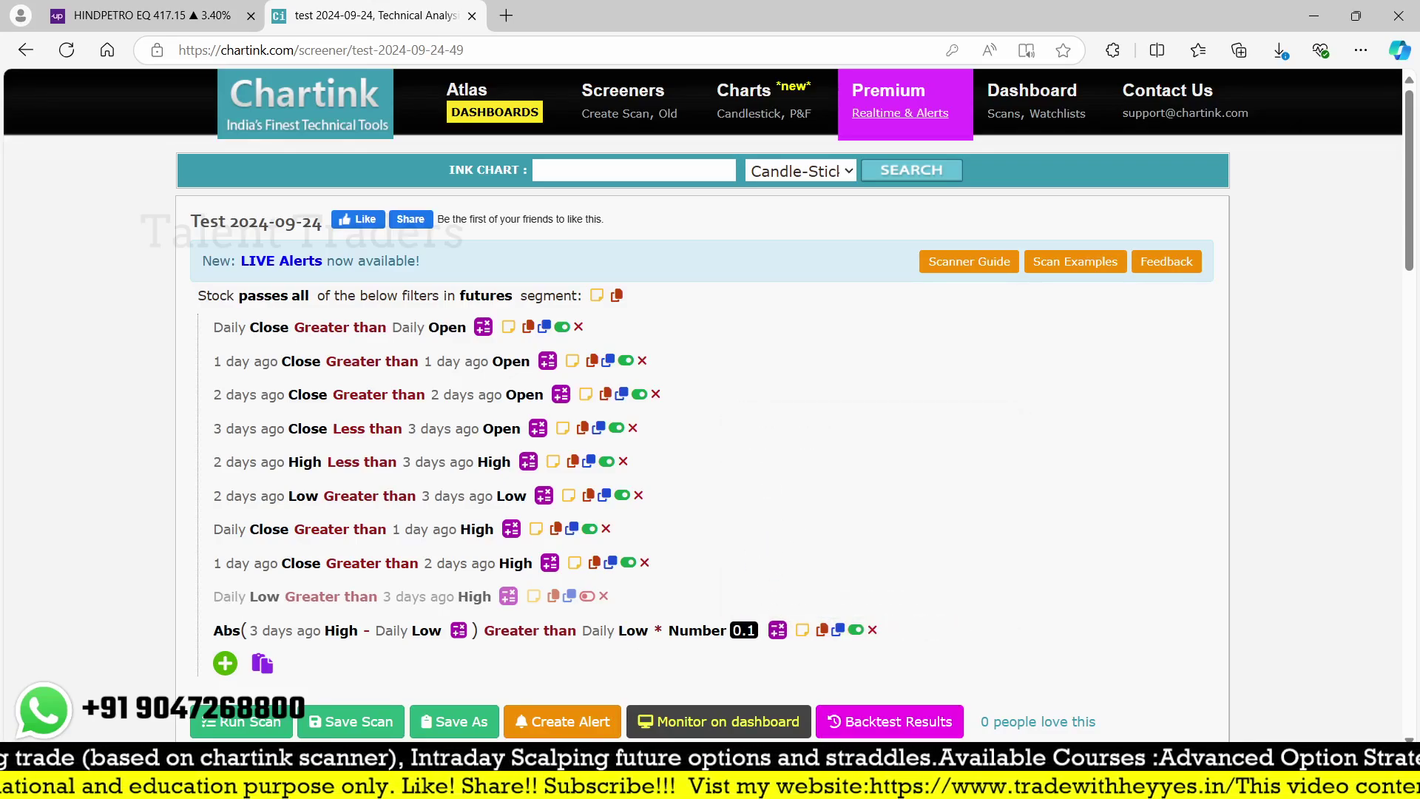
# Step: Open the 7 June 2024 bar in the backtest history and load its stock, NTPC, as an equity chart on Upstox
pyautogui.scroll(-15, 746, 514)
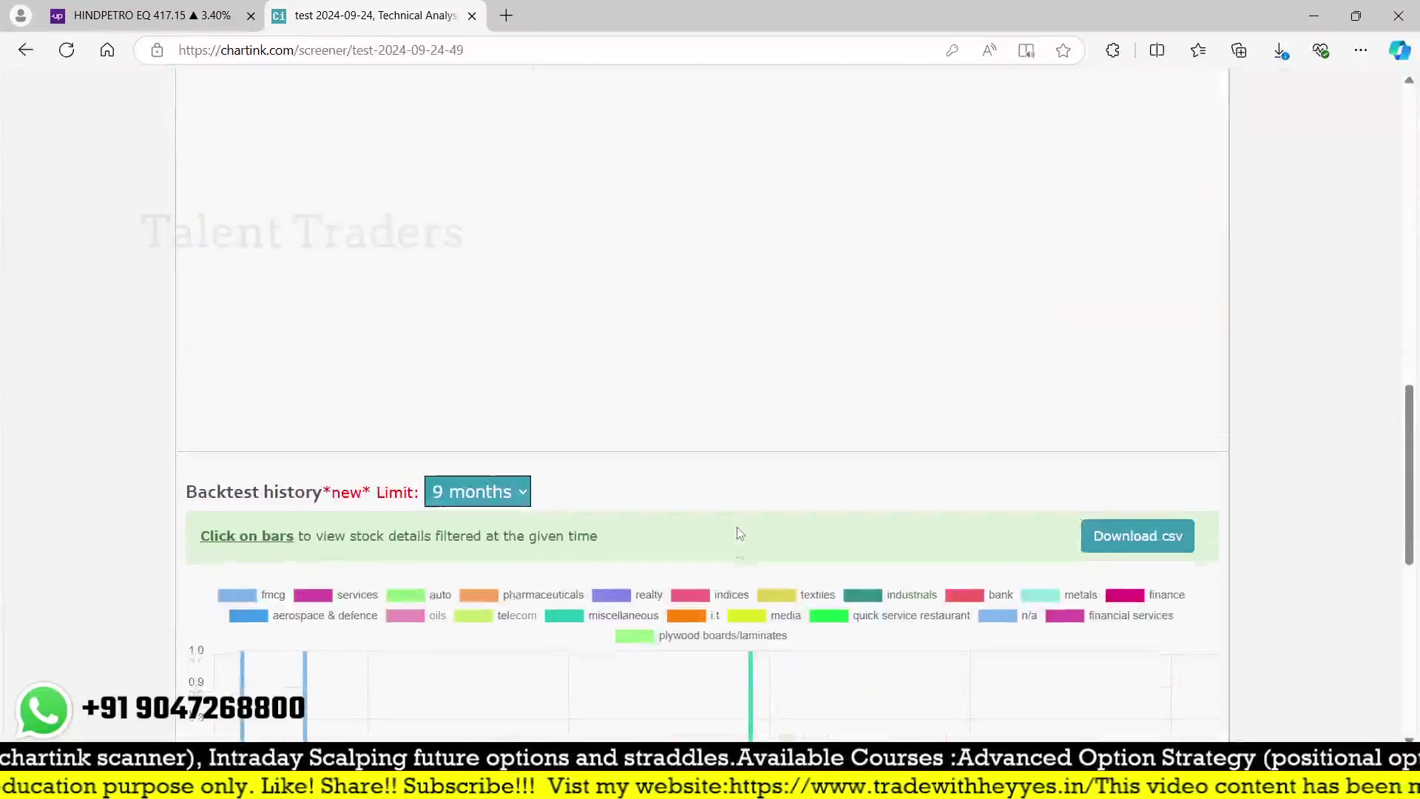
pyautogui.click(752, 418)
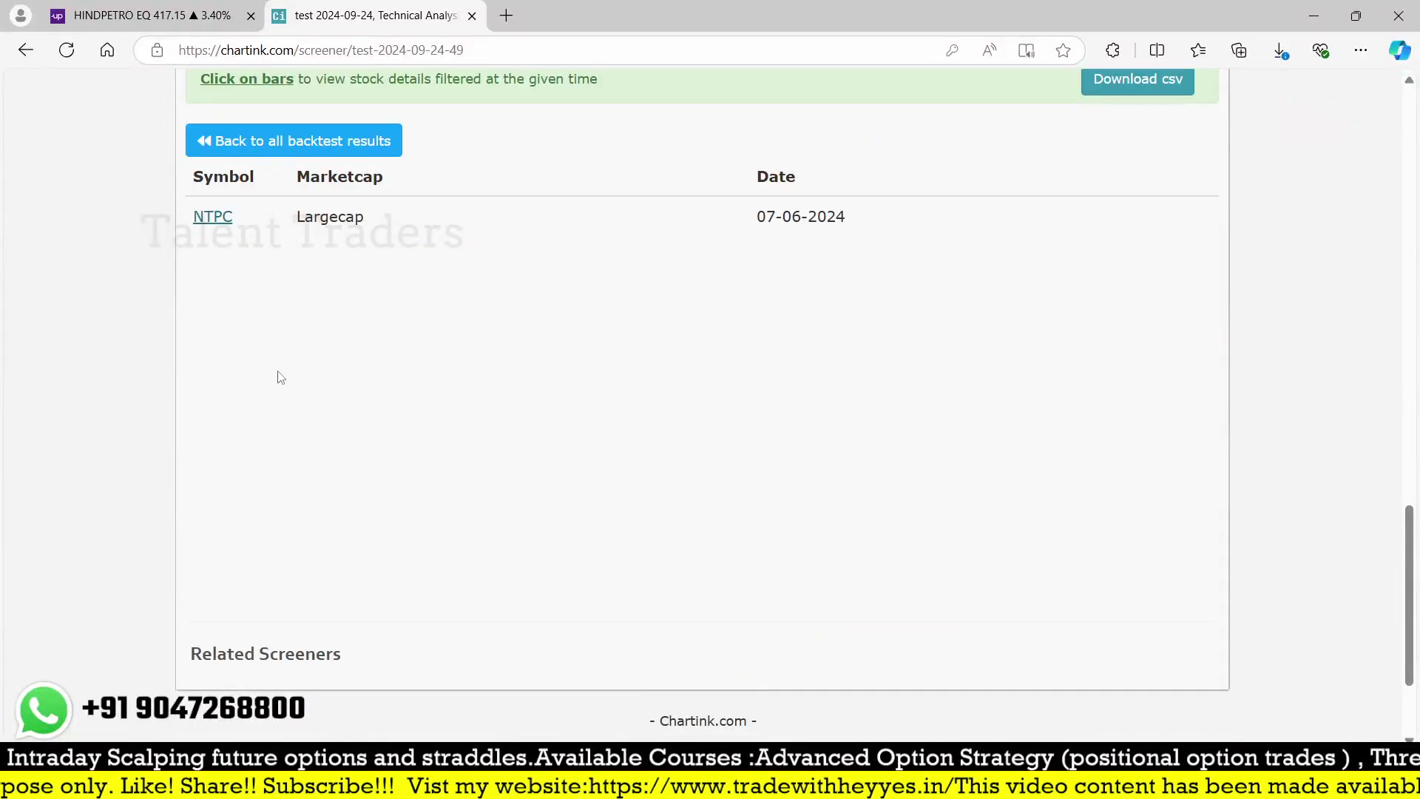
pyautogui.click(197, 11)
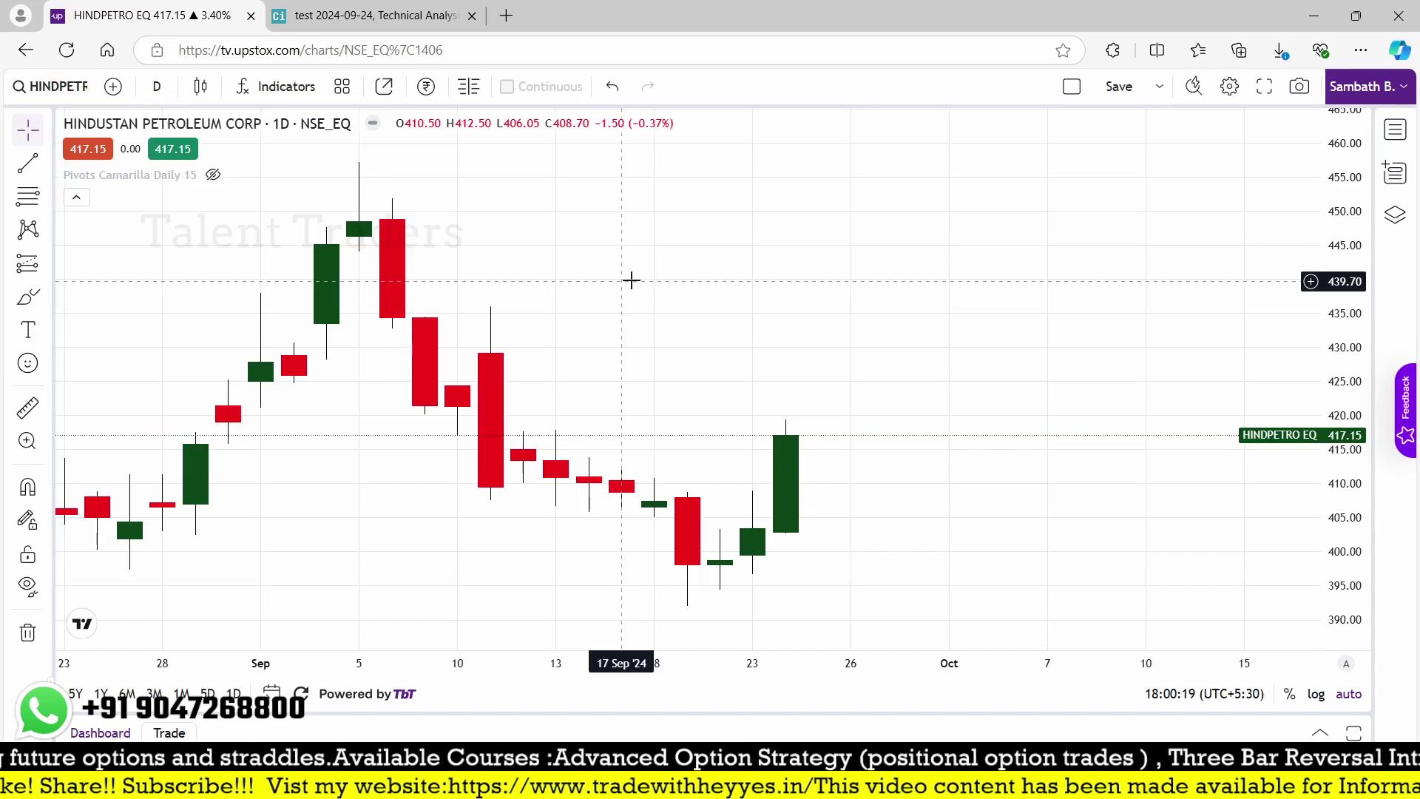
pyautogui.write('ntpc')
pyautogui.press('Return')
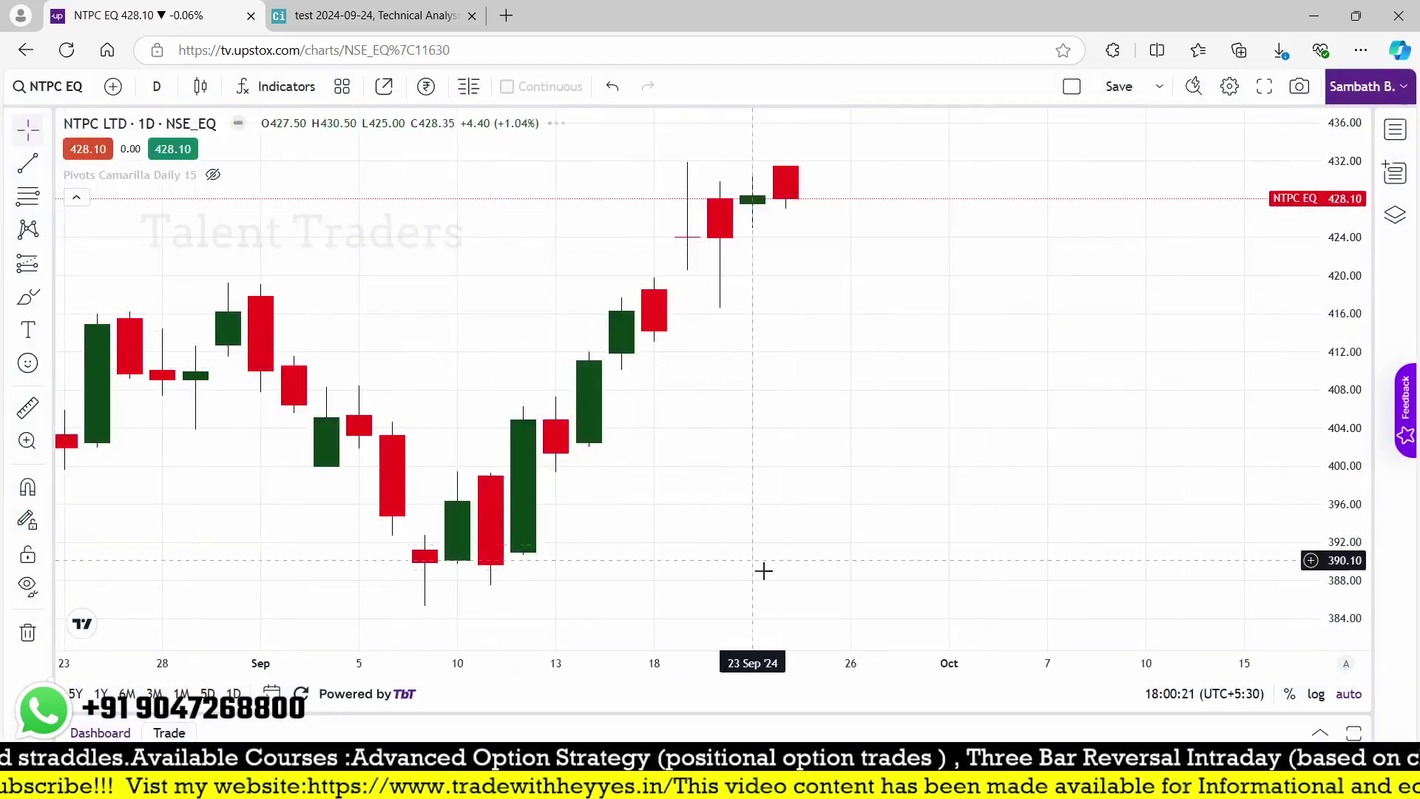
# Step: Examine the NTPC daily candles around 7 June 2024 for the four-candle fair value gap
pyautogui.scroll(-5, 763, 570)
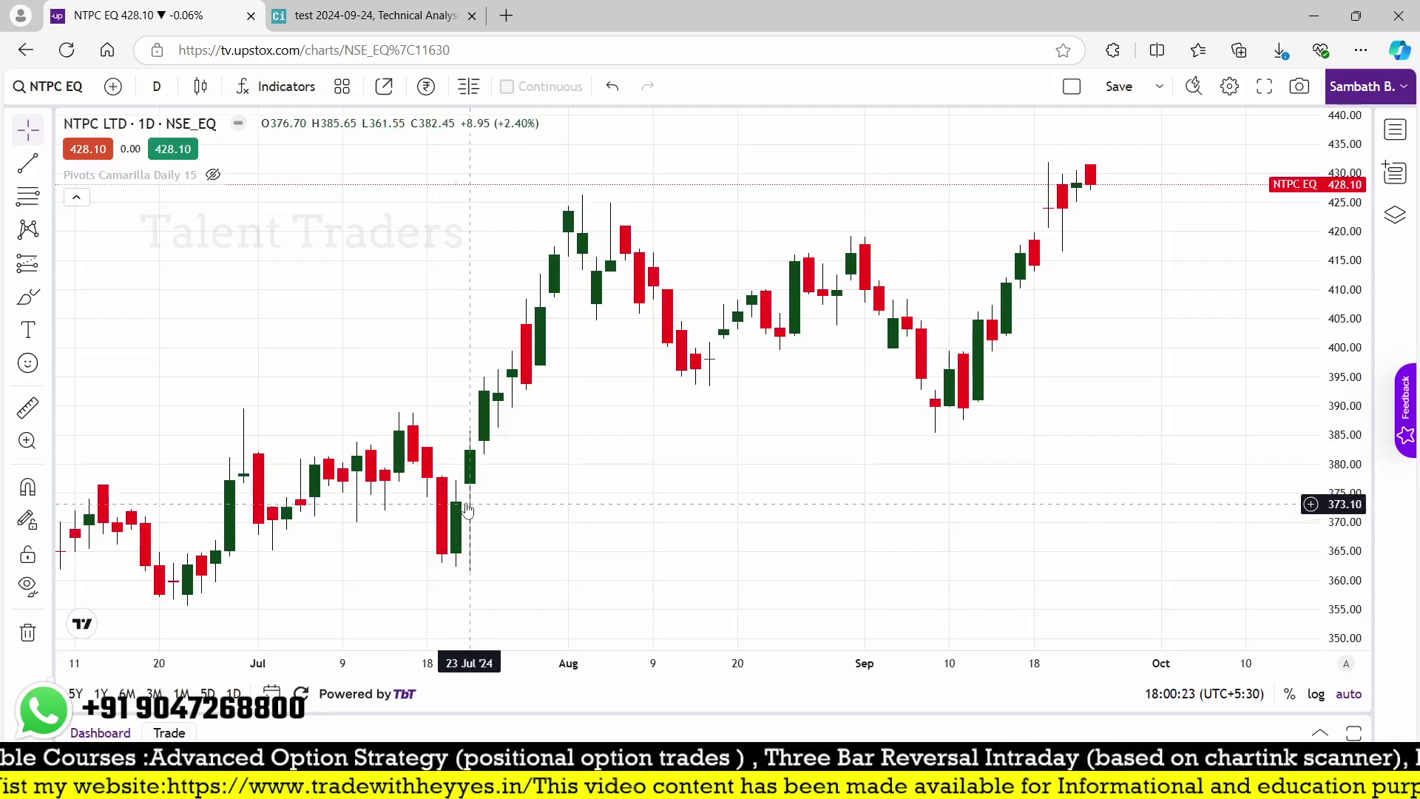
pyautogui.scroll(-3, 481, 473)
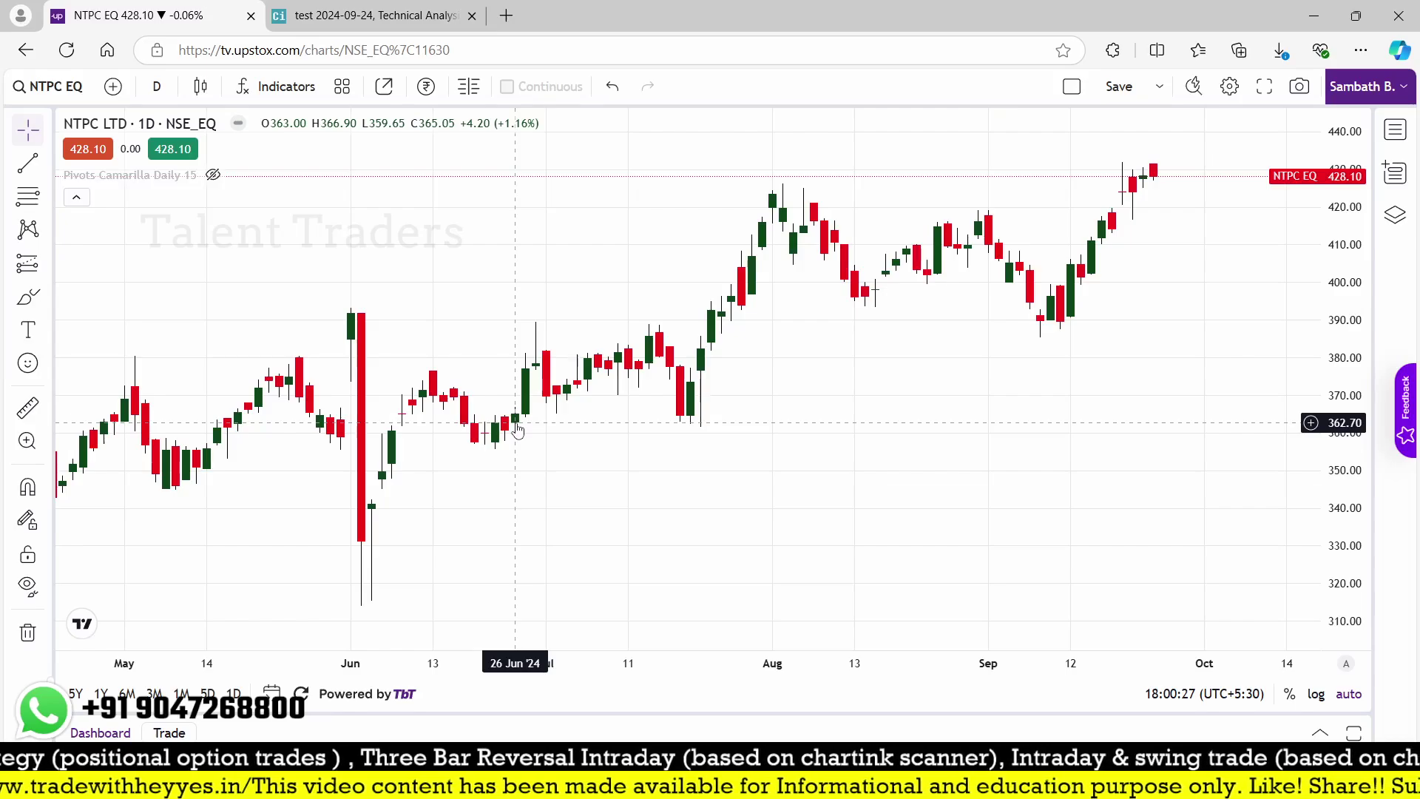
pyautogui.moveTo(483, 528); pyautogui.dragTo(749, 526)
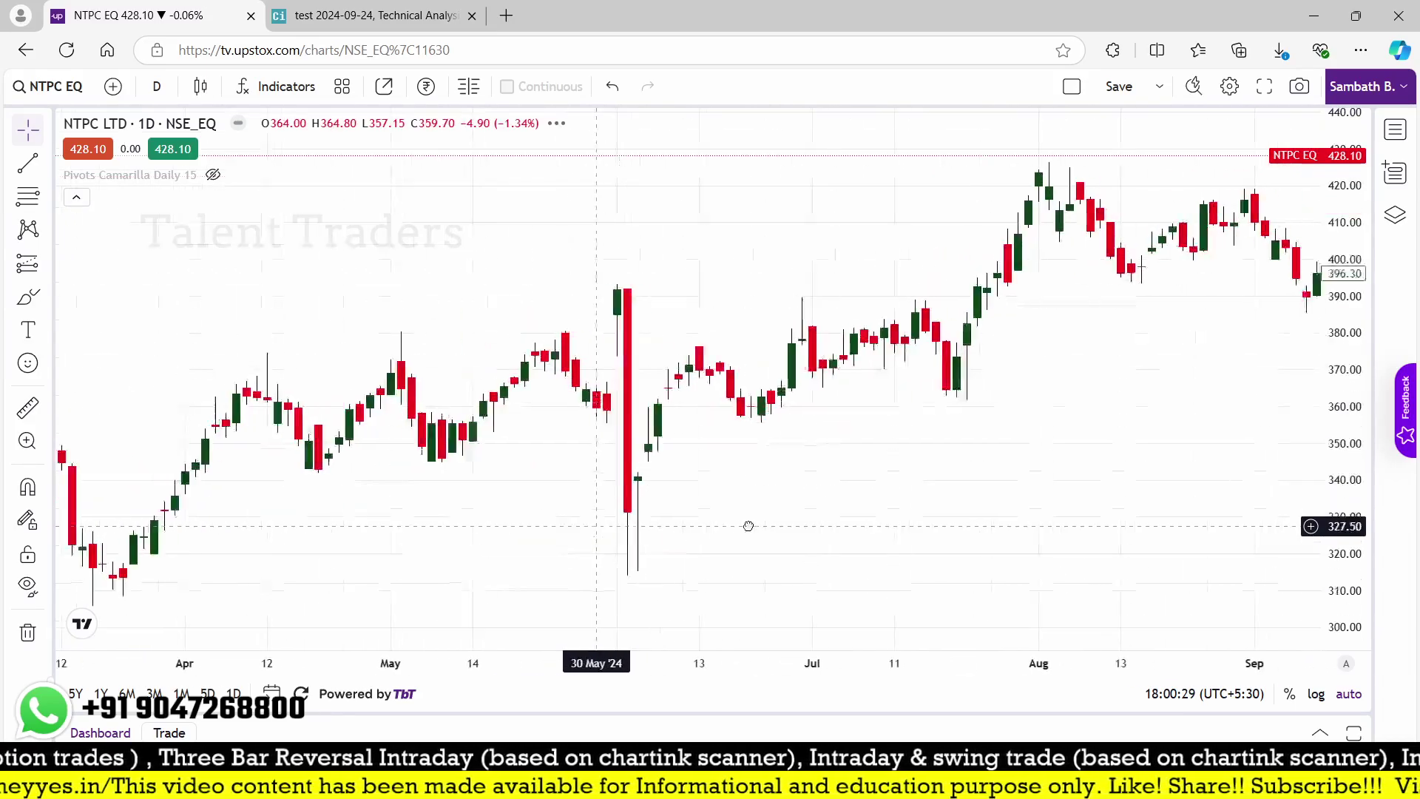
pyautogui.scroll(2, 580, 565)
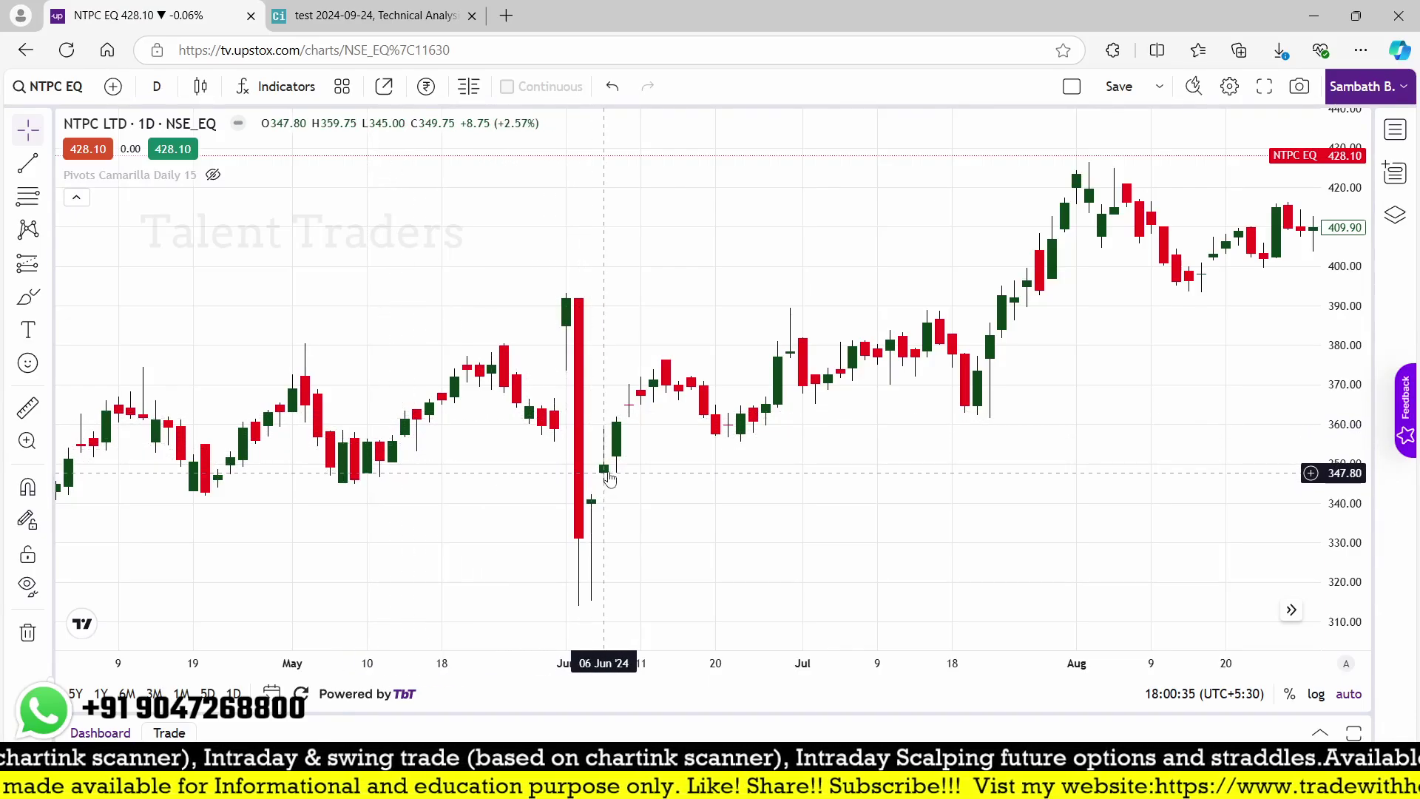
pyautogui.scroll(1, 619, 466)
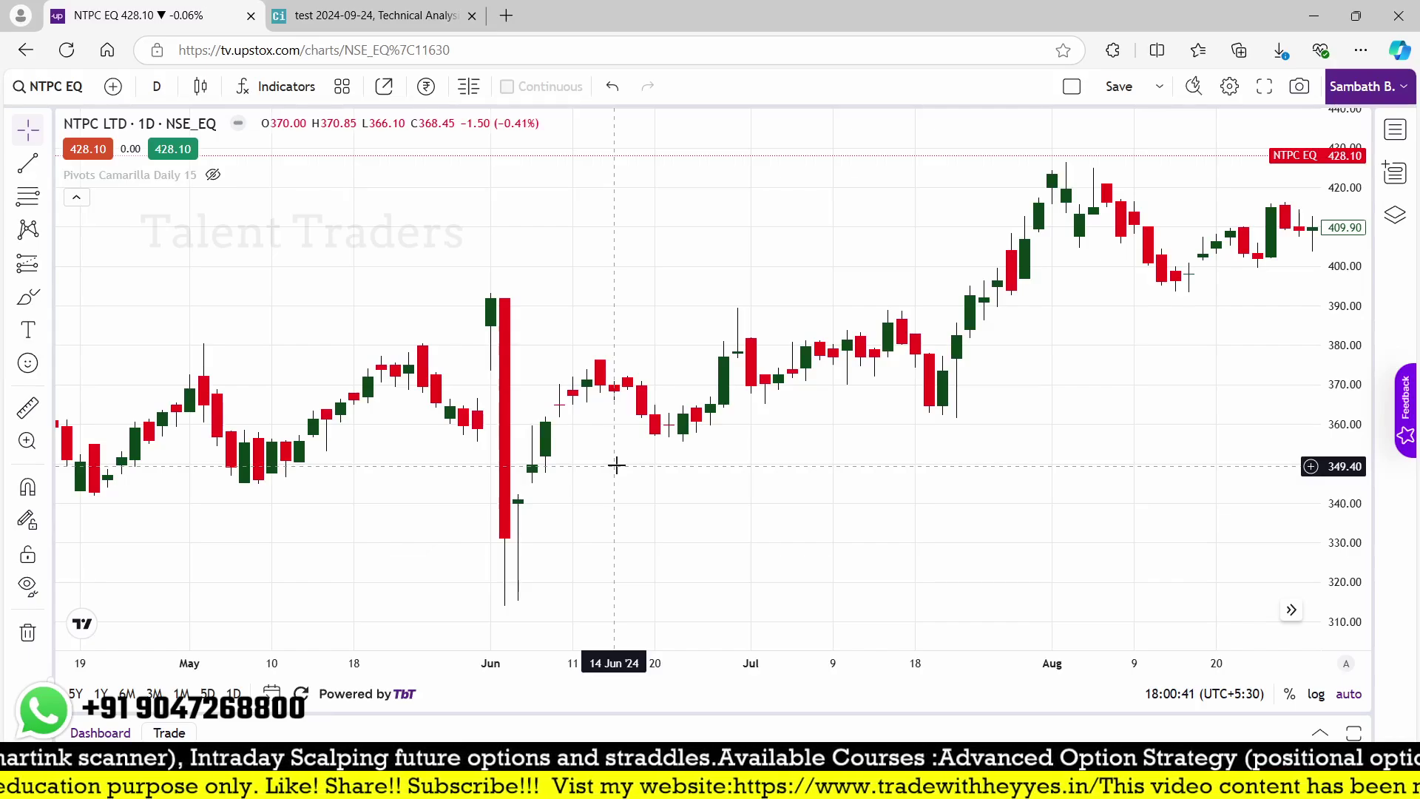
# Step: Back in Chartink, enable the daily Low greater than 3 days ago High filter and disable the Abs filter
pyautogui.click(355, 16)
pyautogui.scroll(8, 477, 532)
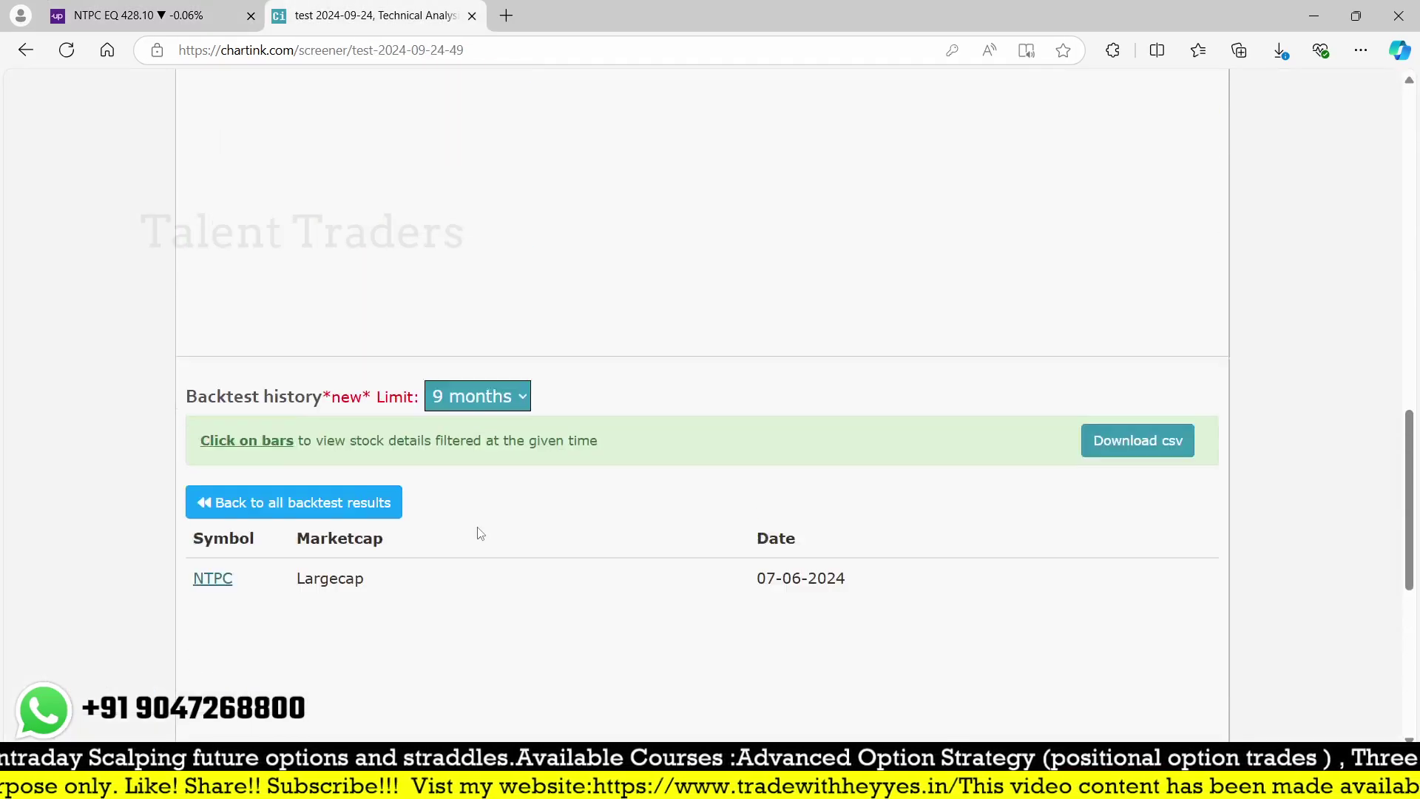
pyautogui.scroll(5, 480, 533)
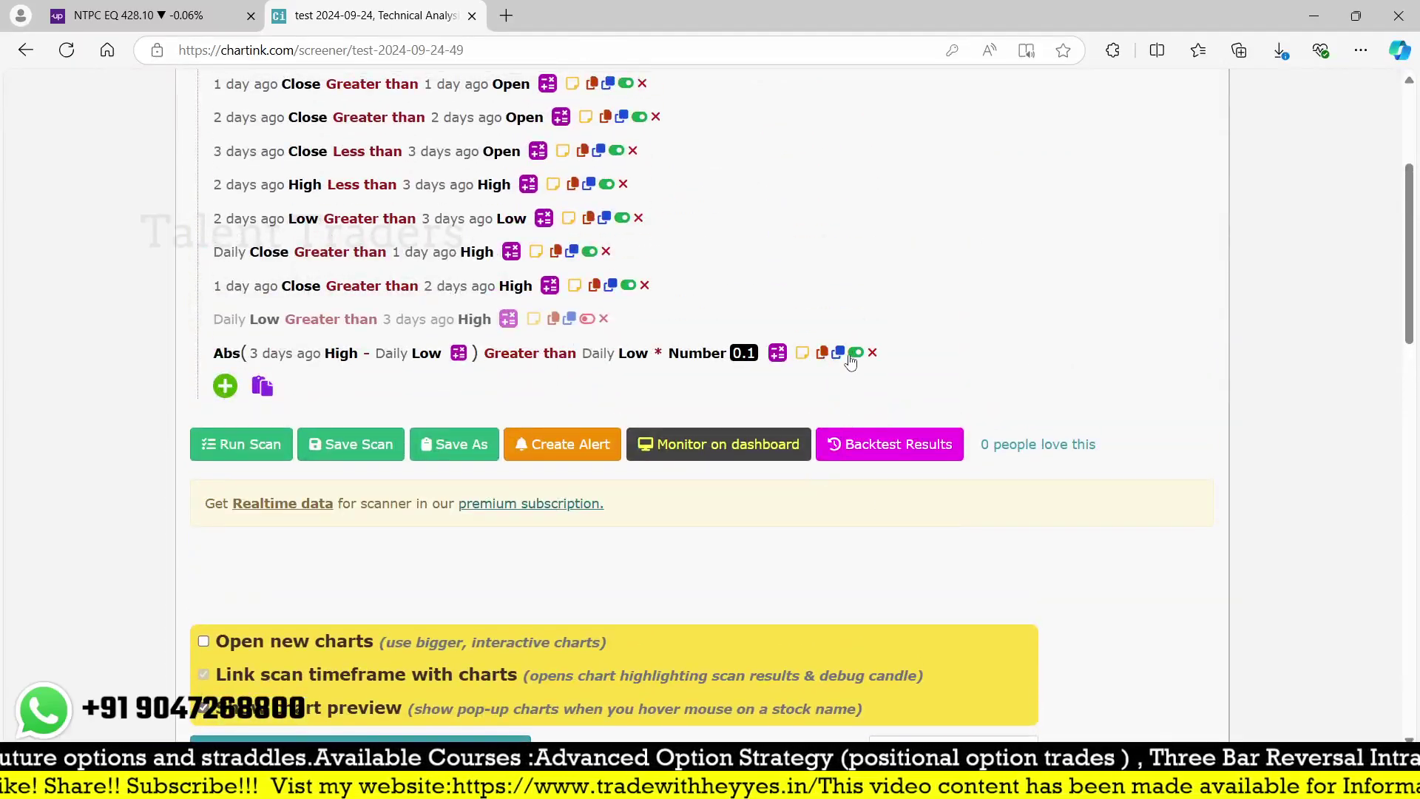
pyautogui.click(588, 320)
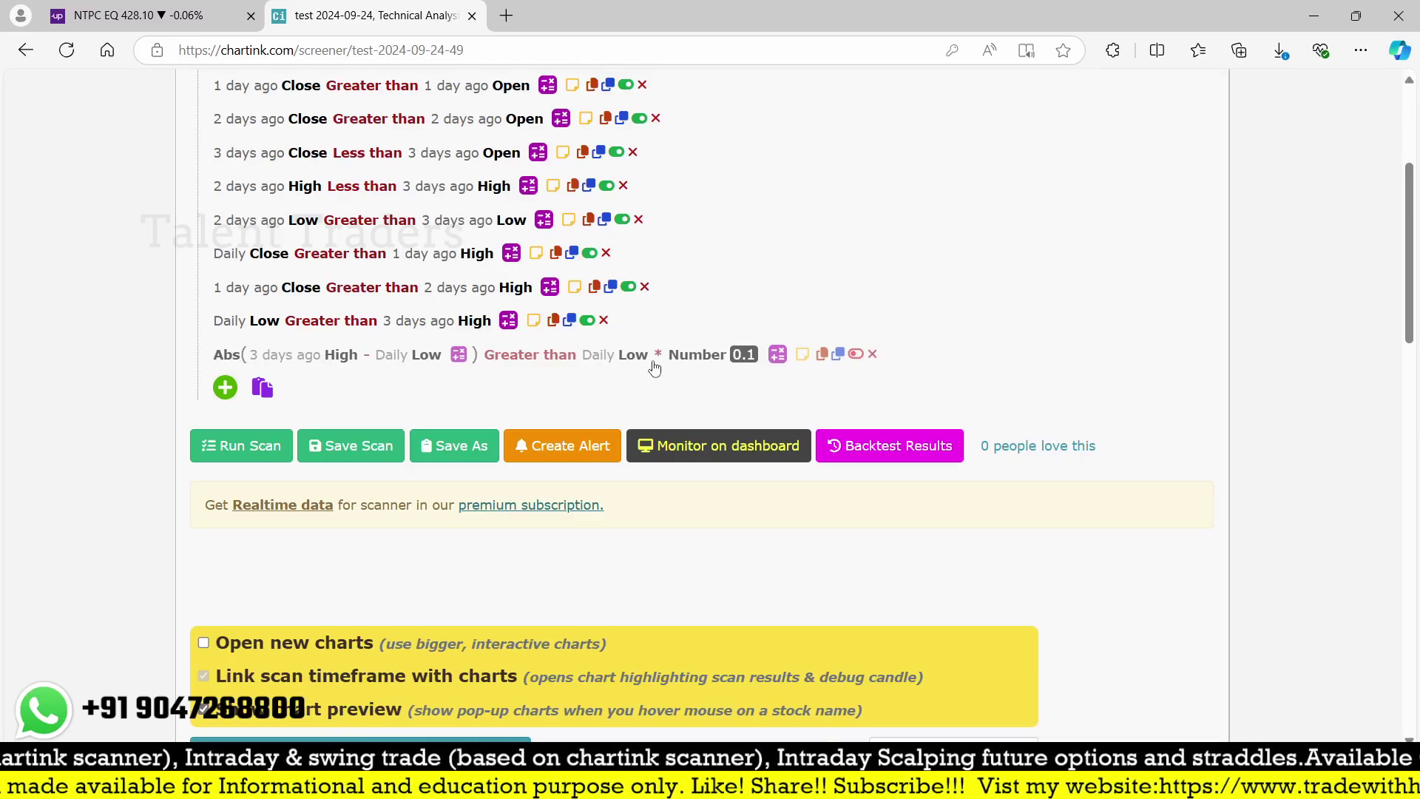
# Step: Run the scan with the changed filters and open the 22 August 2024 bar in the backtest history
pyautogui.click(244, 446)
pyautogui.scroll(-5, 516, 686)
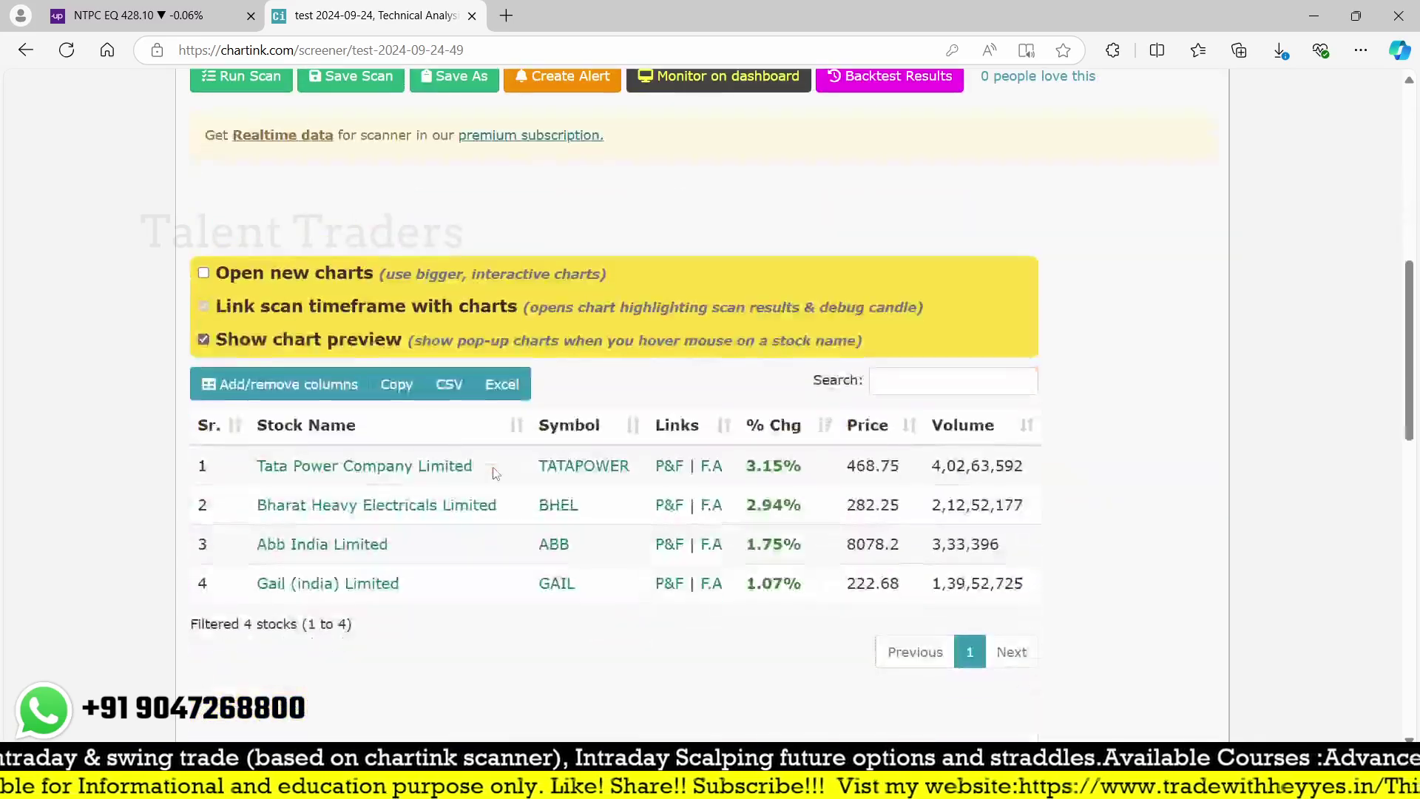
pyautogui.scroll(-10, 259, 576)
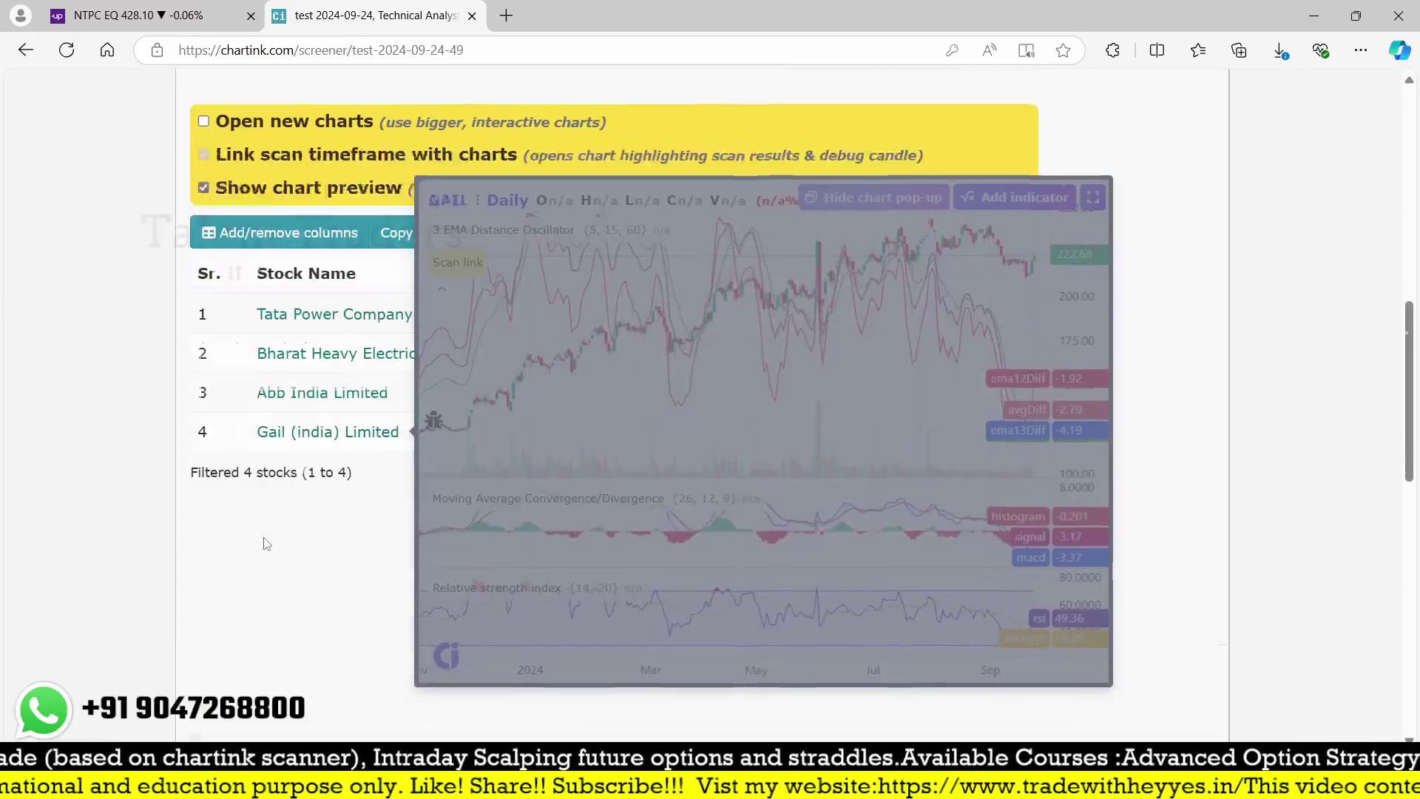
pyautogui.scroll(-3, 259, 576)
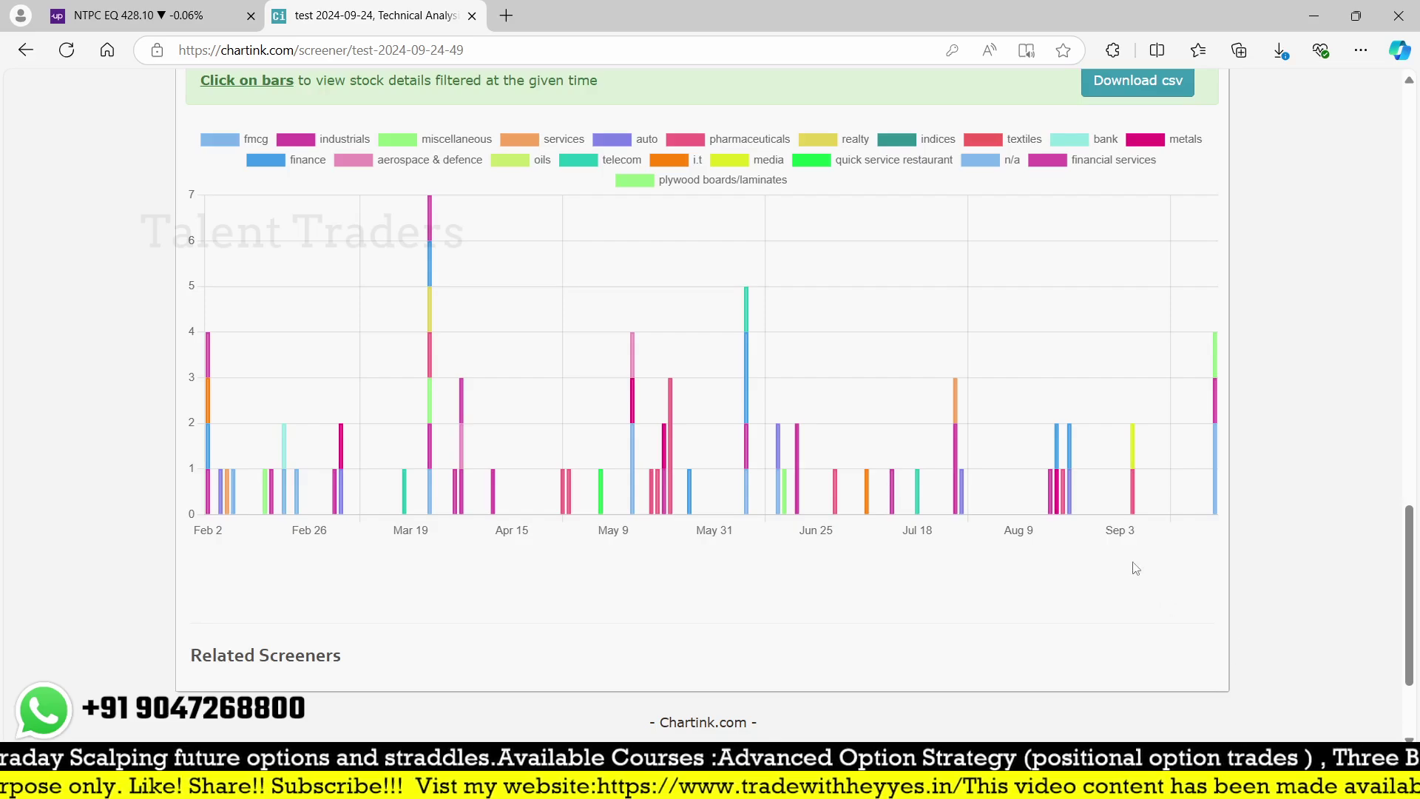
pyautogui.click(1071, 463)
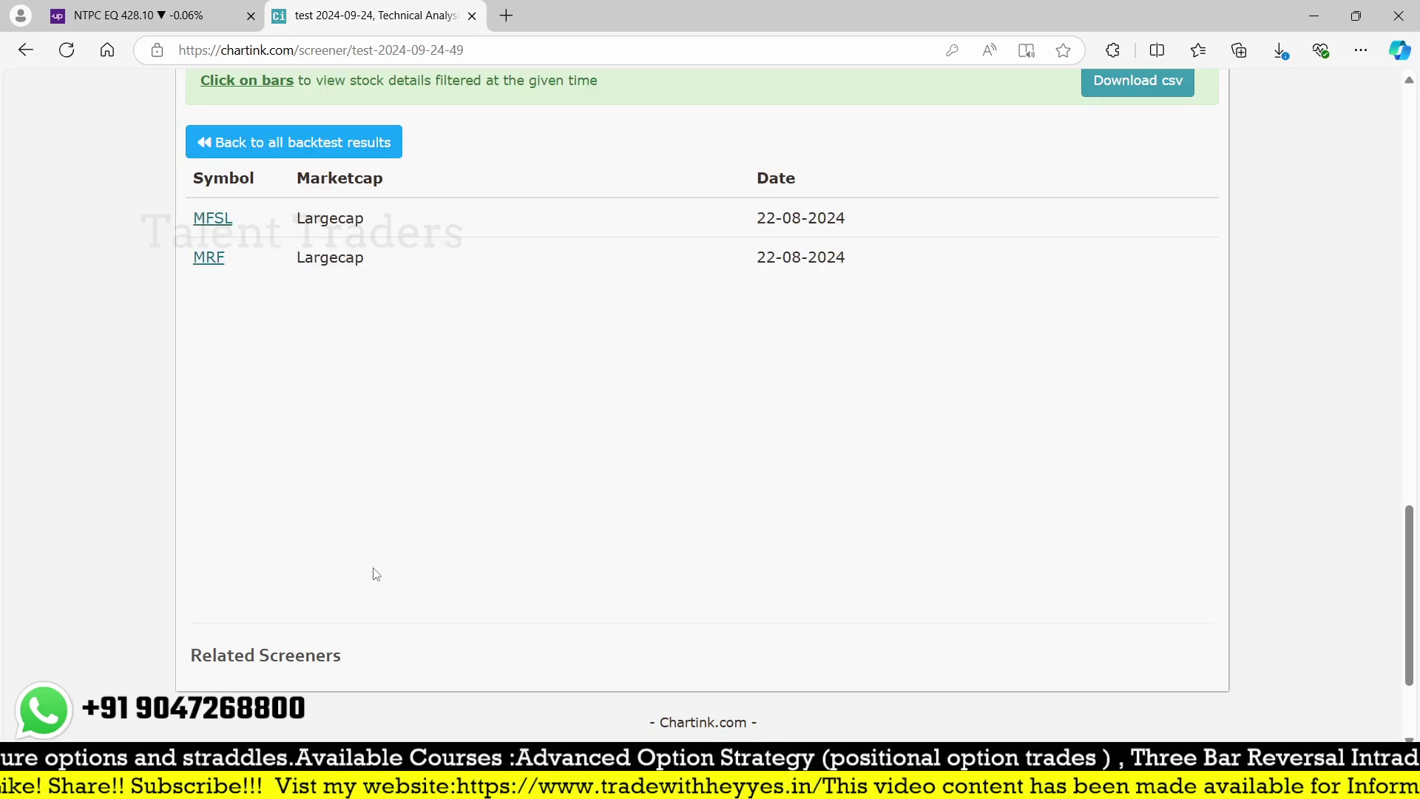
# Step: Load MFSL as an equity chart on Upstox and compare its candles around 22 August 2024 with the fair value gap reference image
pyautogui.scroll(1, 380, 579)
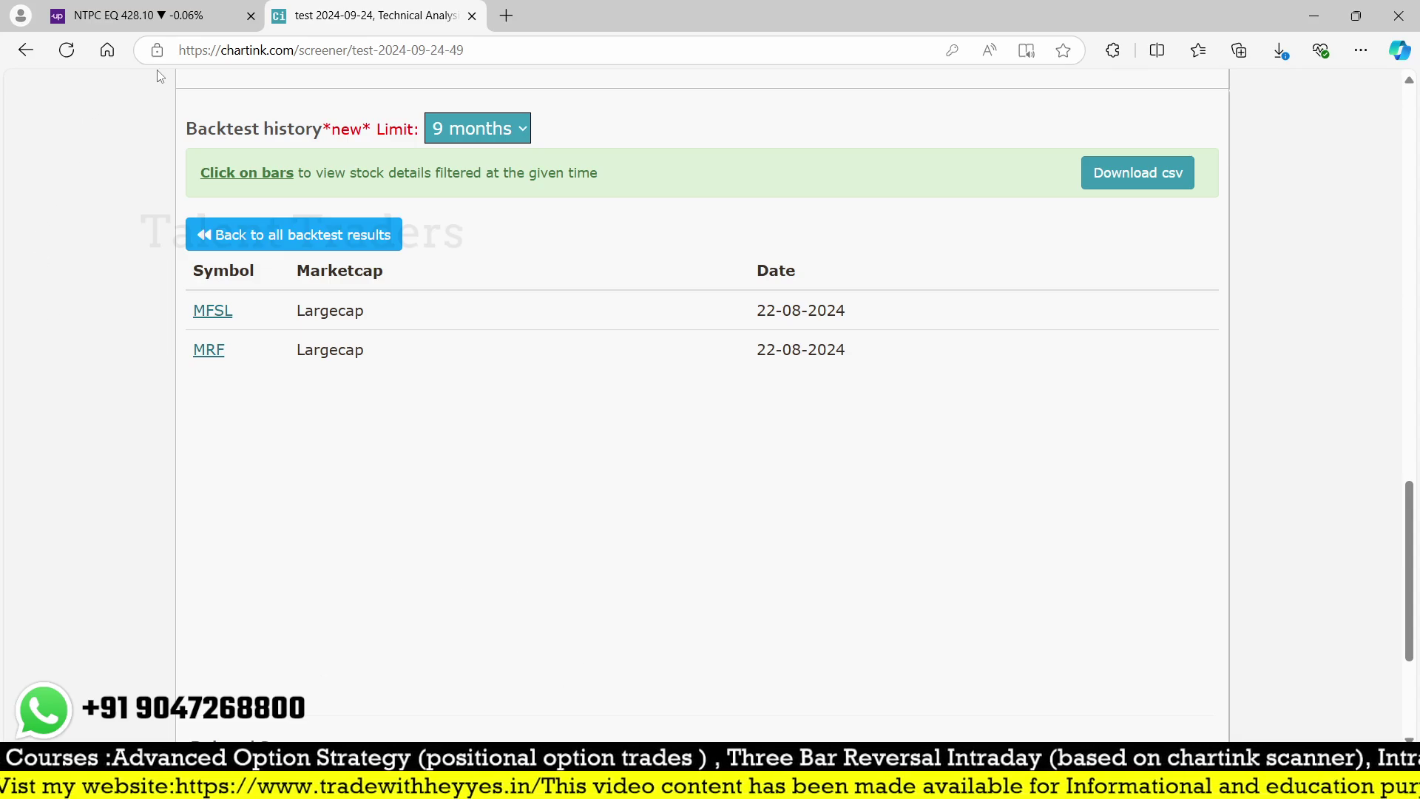
pyautogui.click(151, 12)
pyautogui.write('mfsl')
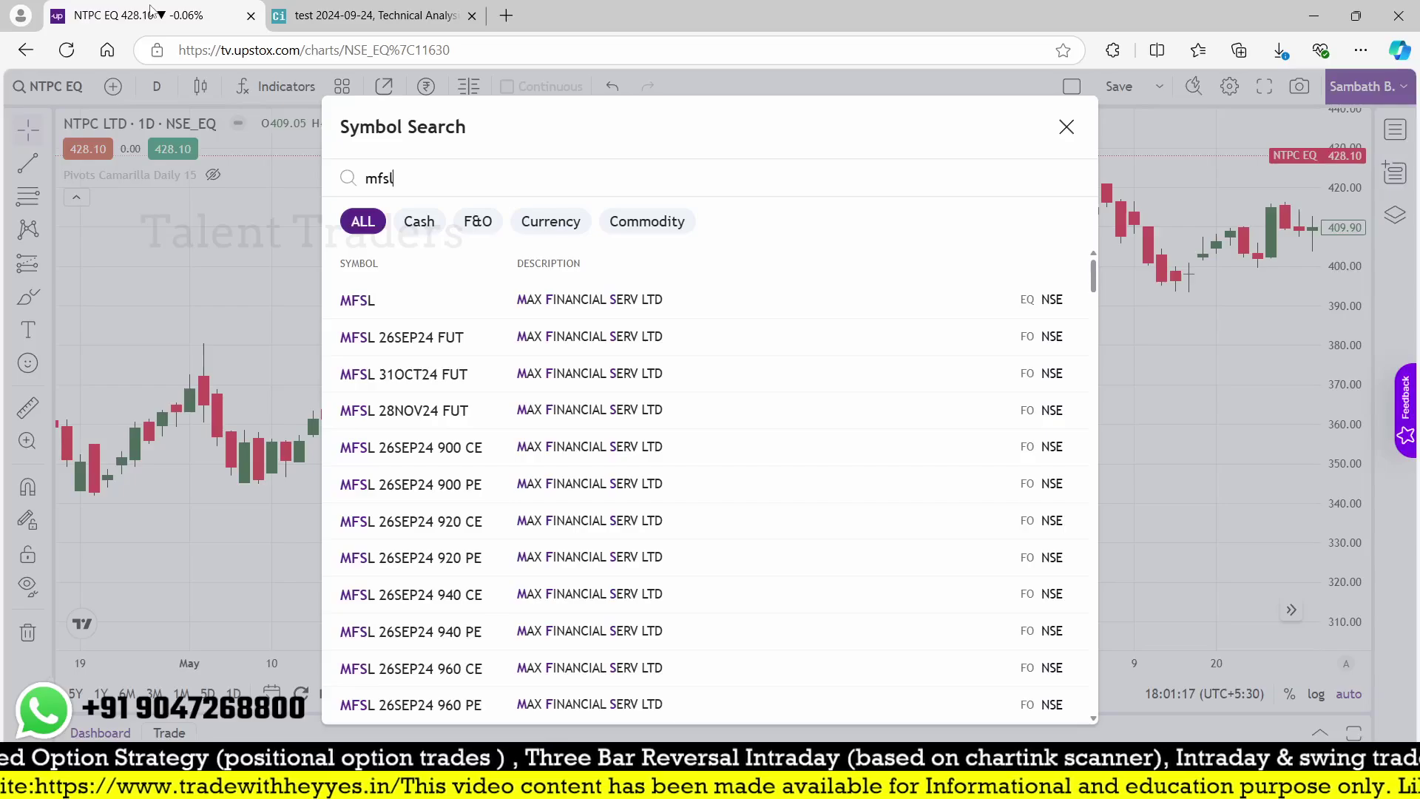
pyautogui.press('Return')
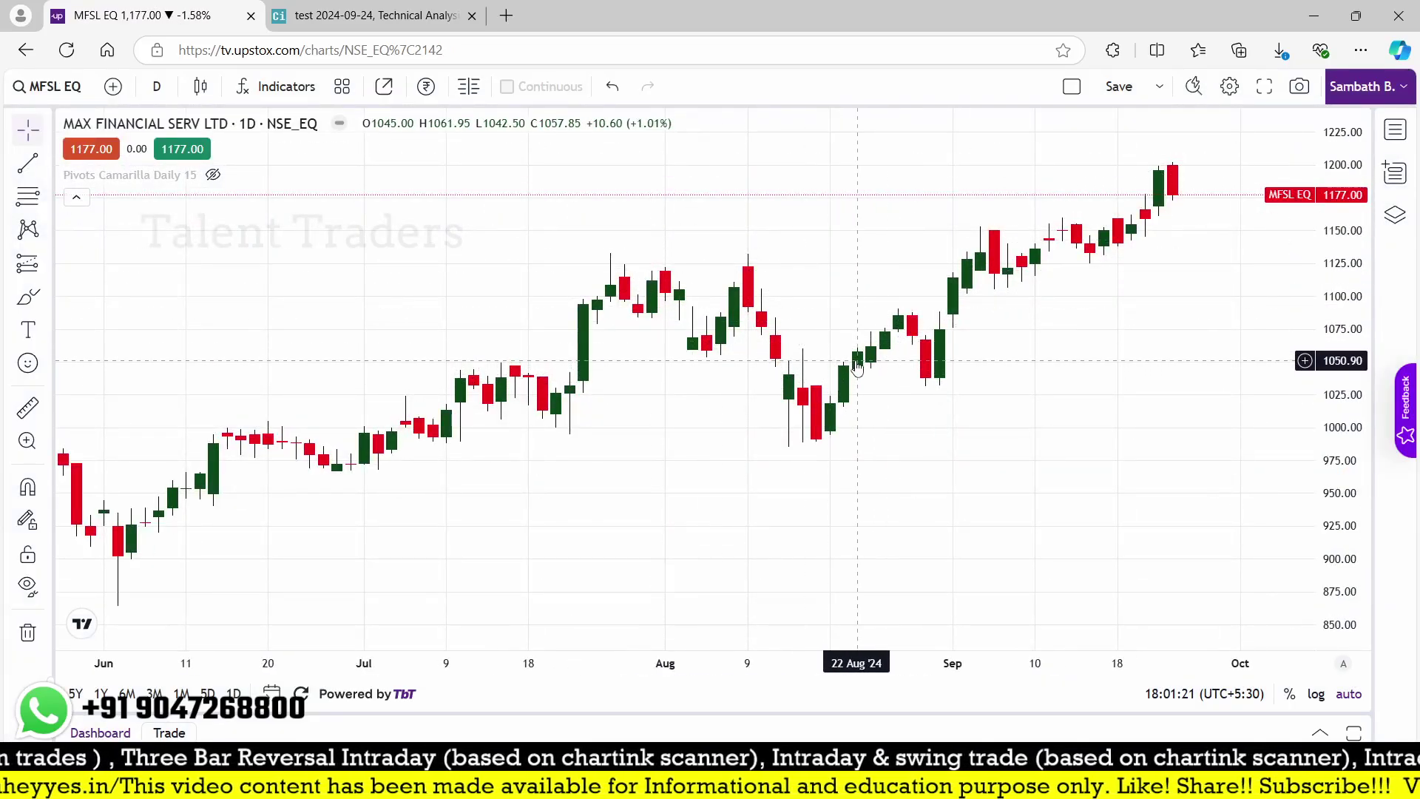
pyautogui.scroll(4, 770, 498)
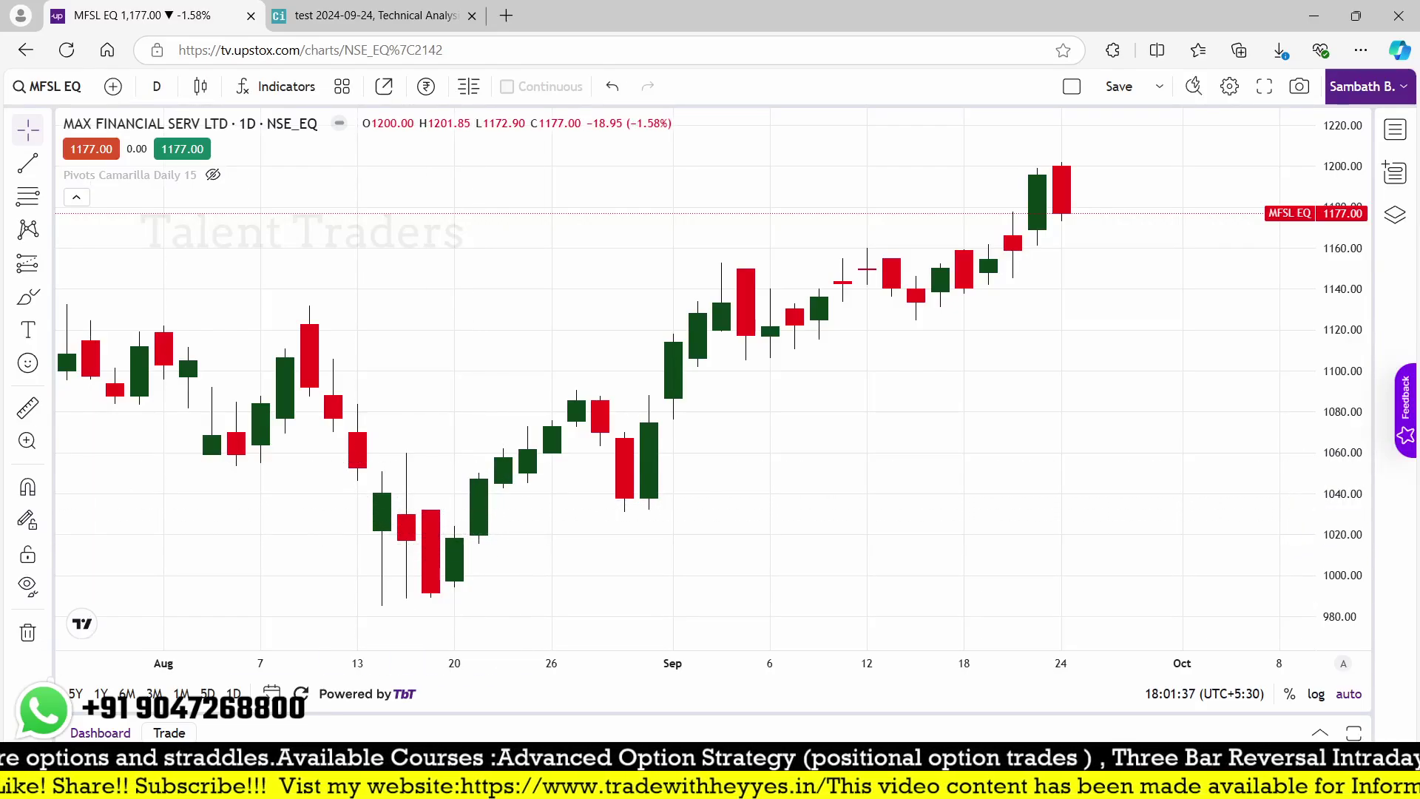
pyautogui.hotkey('alt', 'Tab')
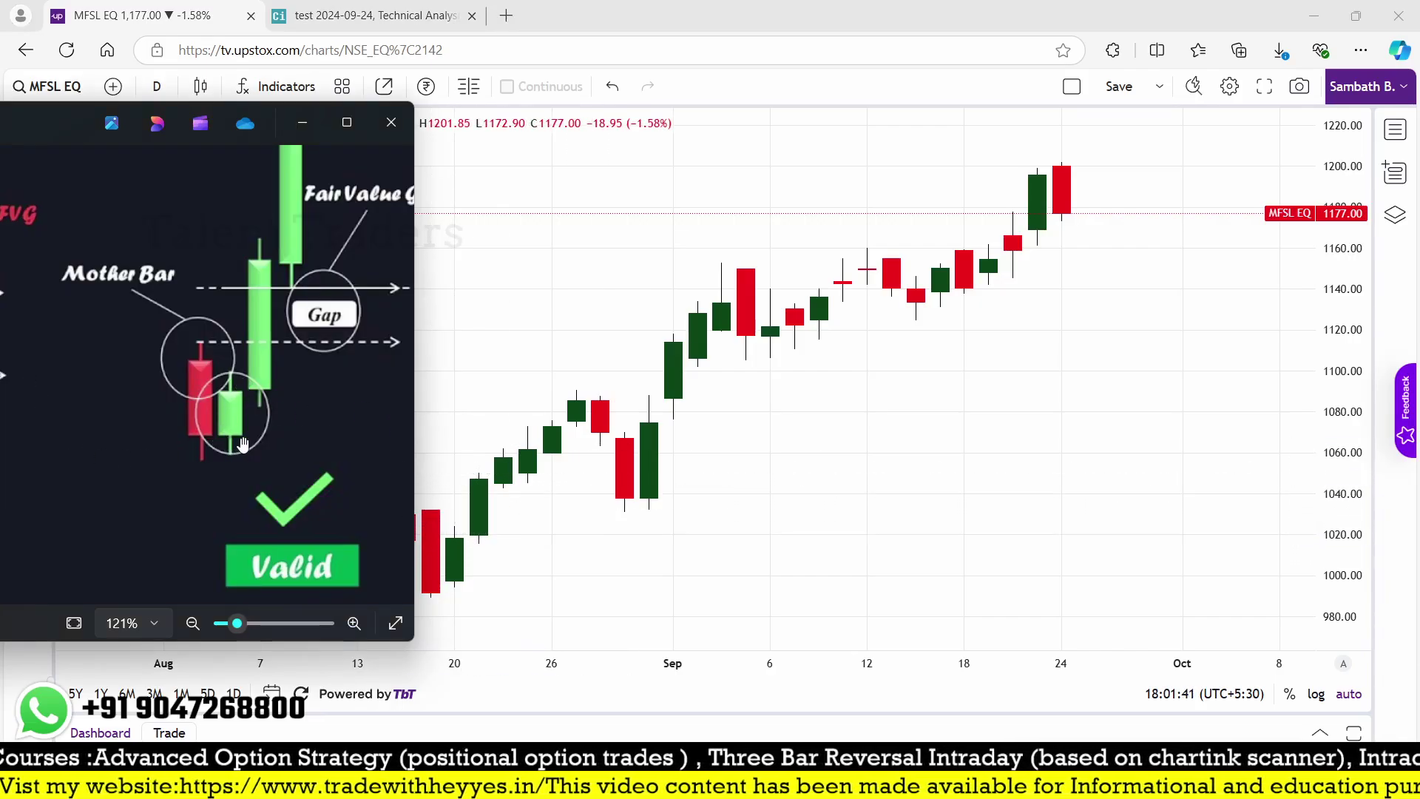
pyautogui.click(983, 374)
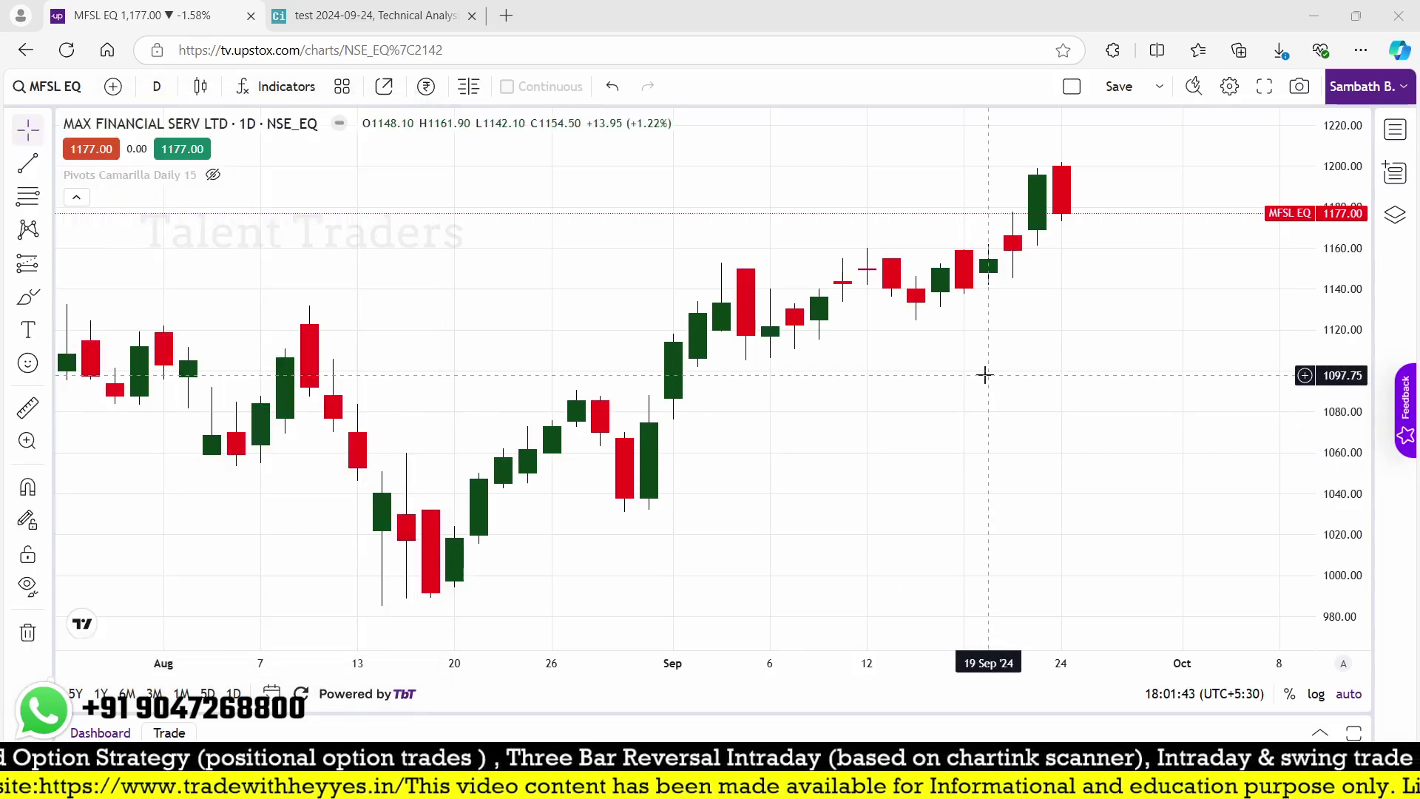
# Step: Back in Chartink, delete the disabled Abs filter from the screener
pyautogui.click(421, 8)
pyautogui.scroll(15, 723, 352)
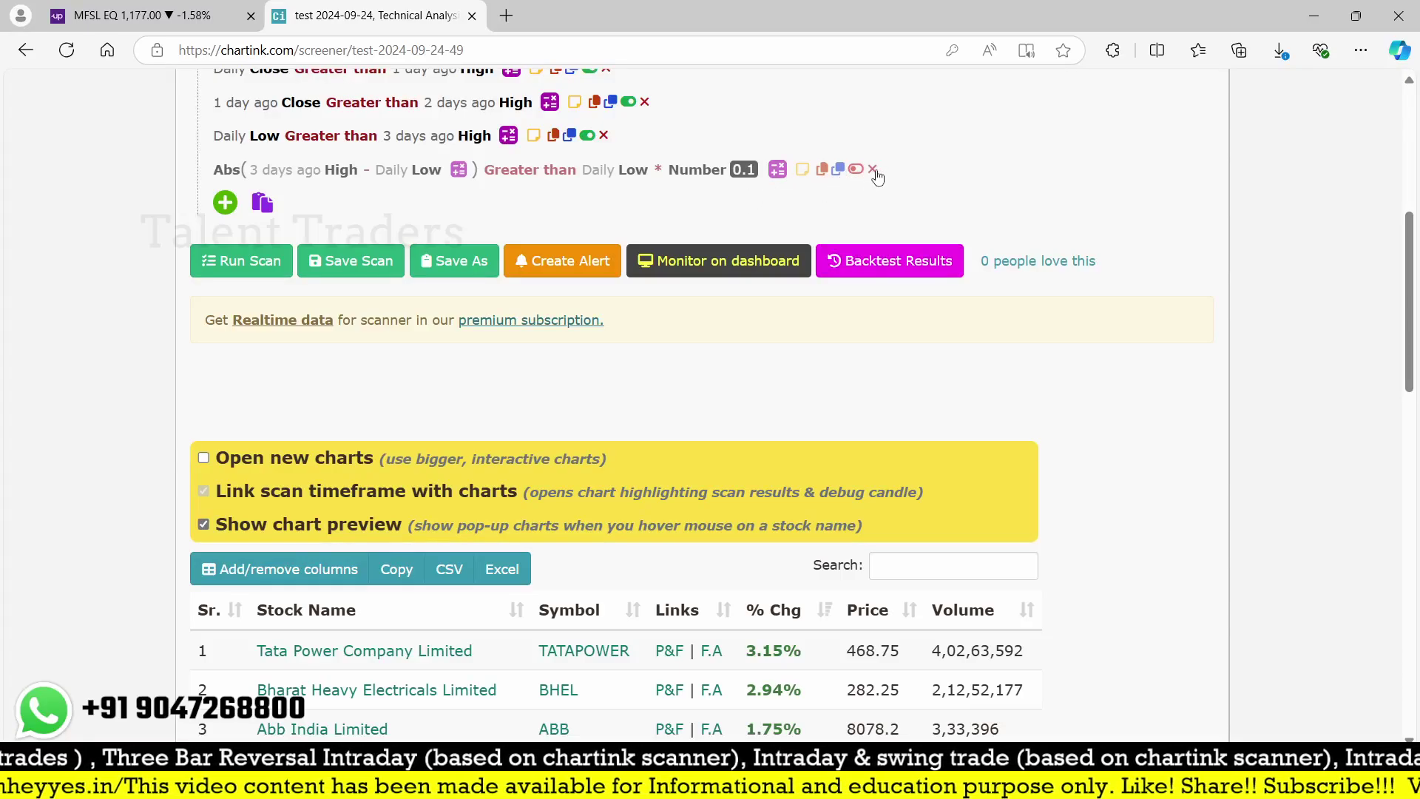
pyautogui.click(873, 170)
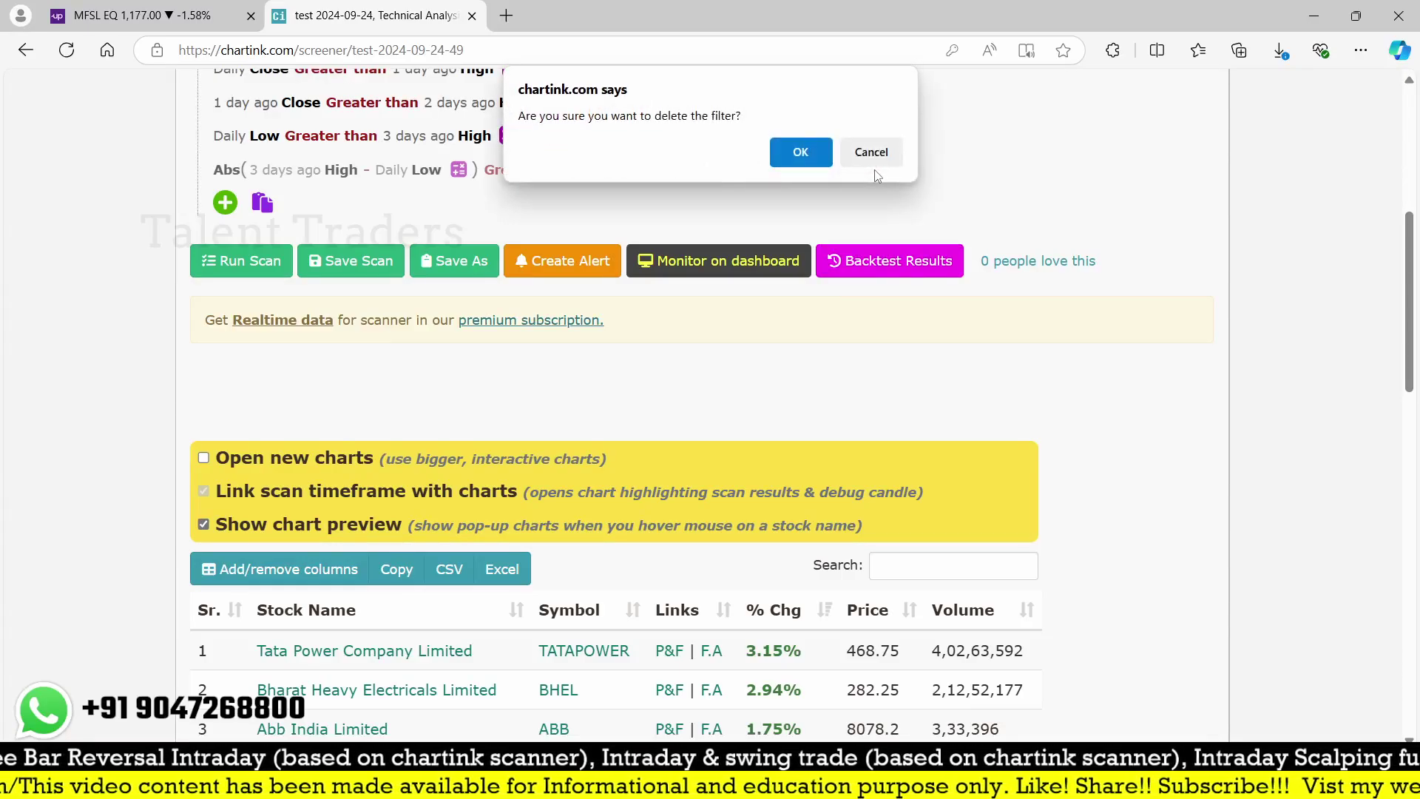
pyautogui.click(820, 156)
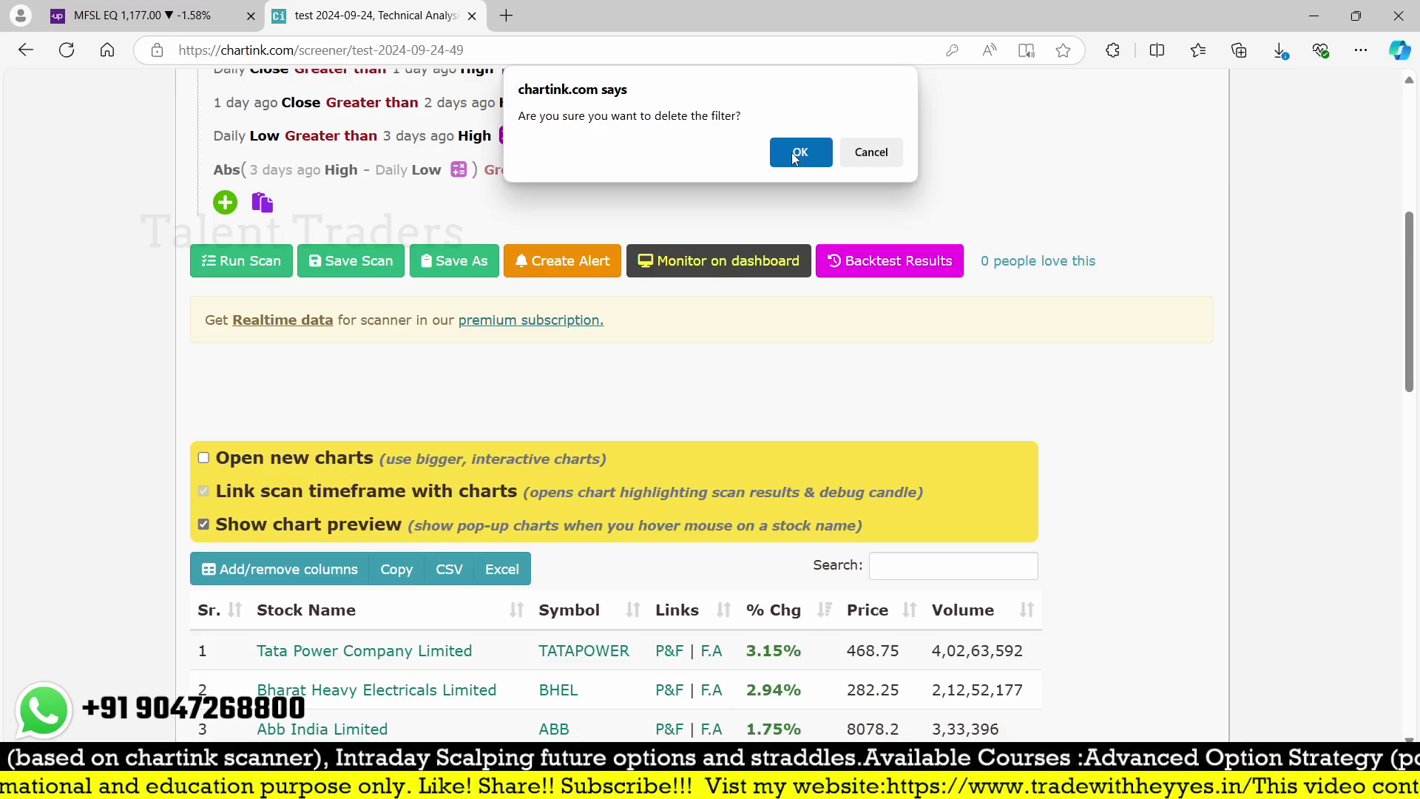
pyautogui.click(864, 153)
pyautogui.click(873, 169)
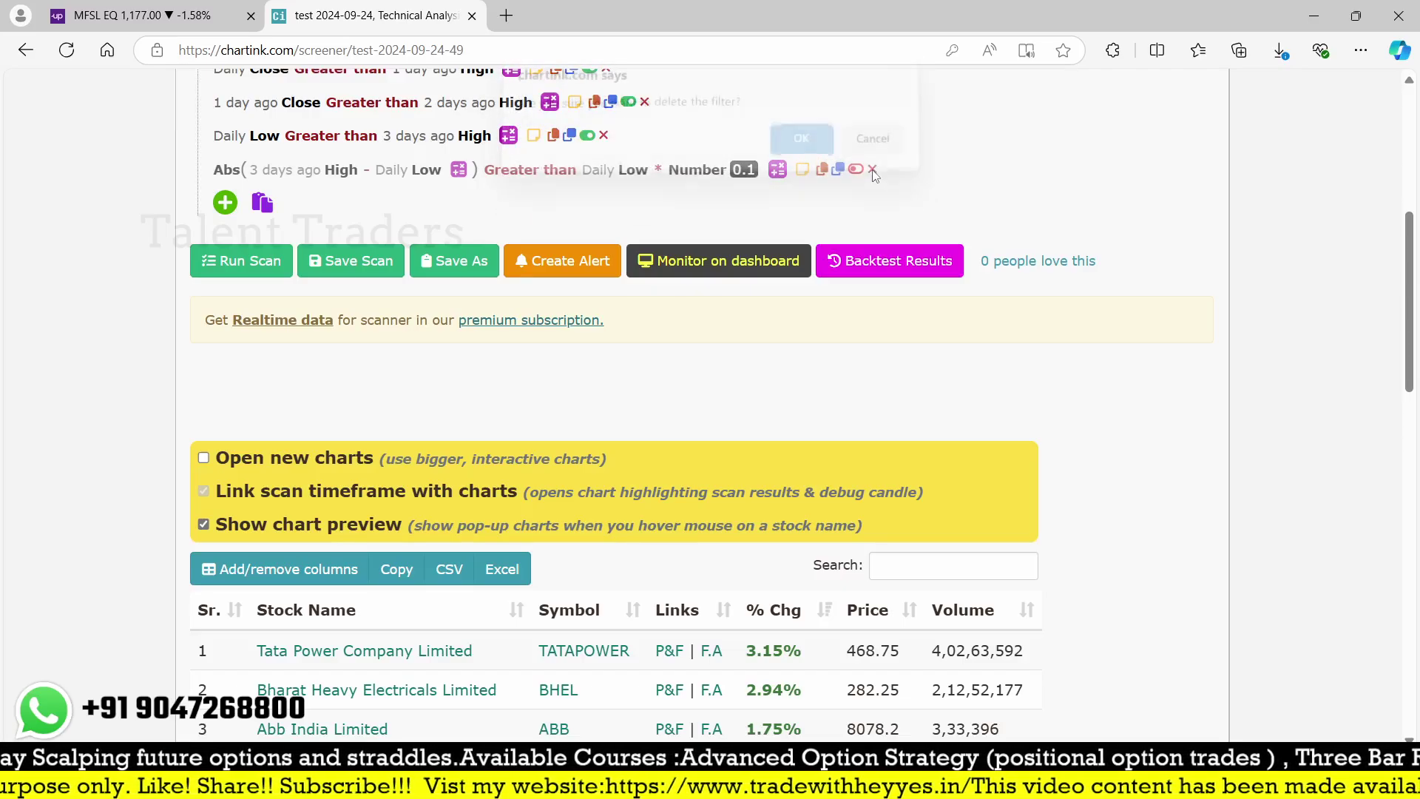
pyautogui.click(804, 152)
# Step: Run the scan with the remaining filters and open the 20 August 2024 bar in the backtest history
pyautogui.click(237, 227)
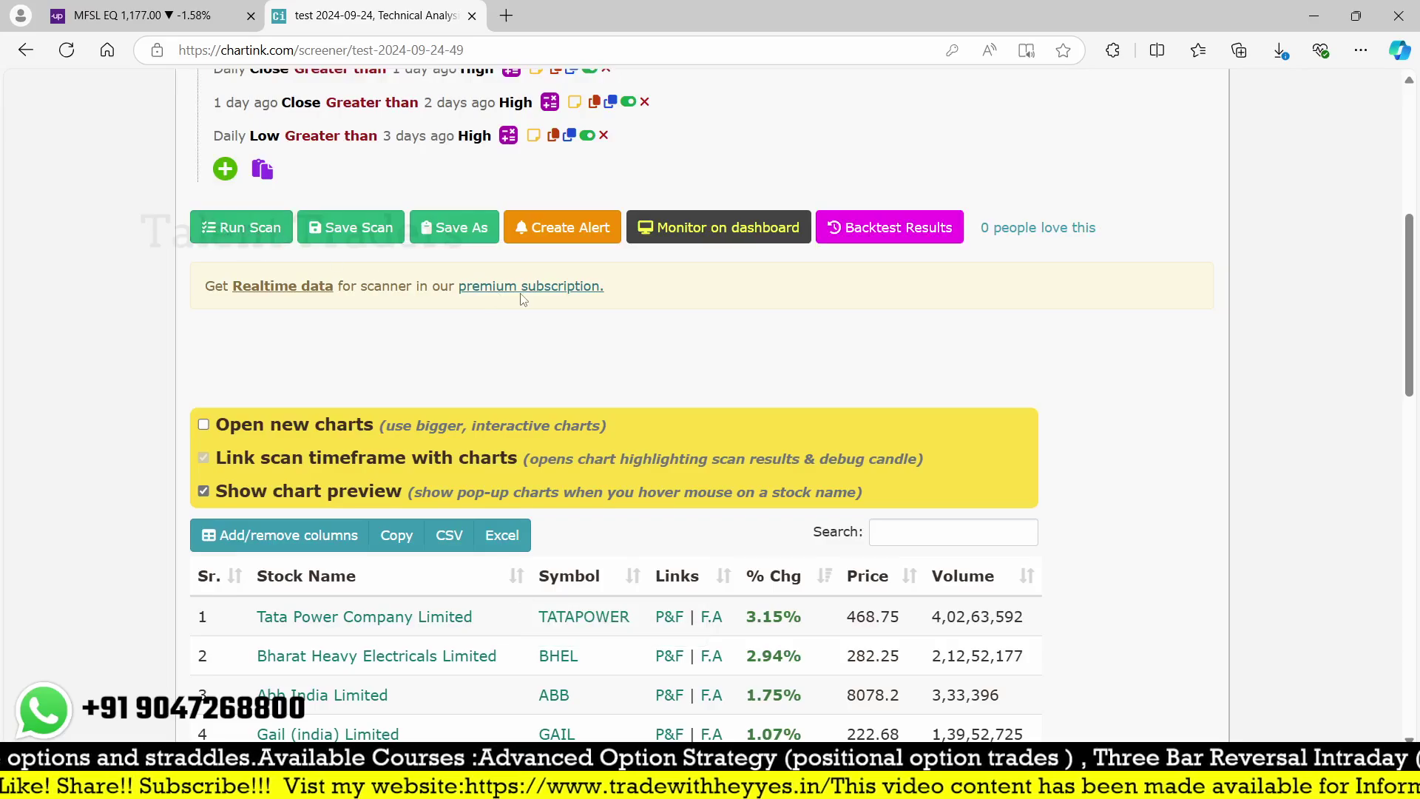
pyautogui.scroll(-15, 526, 416)
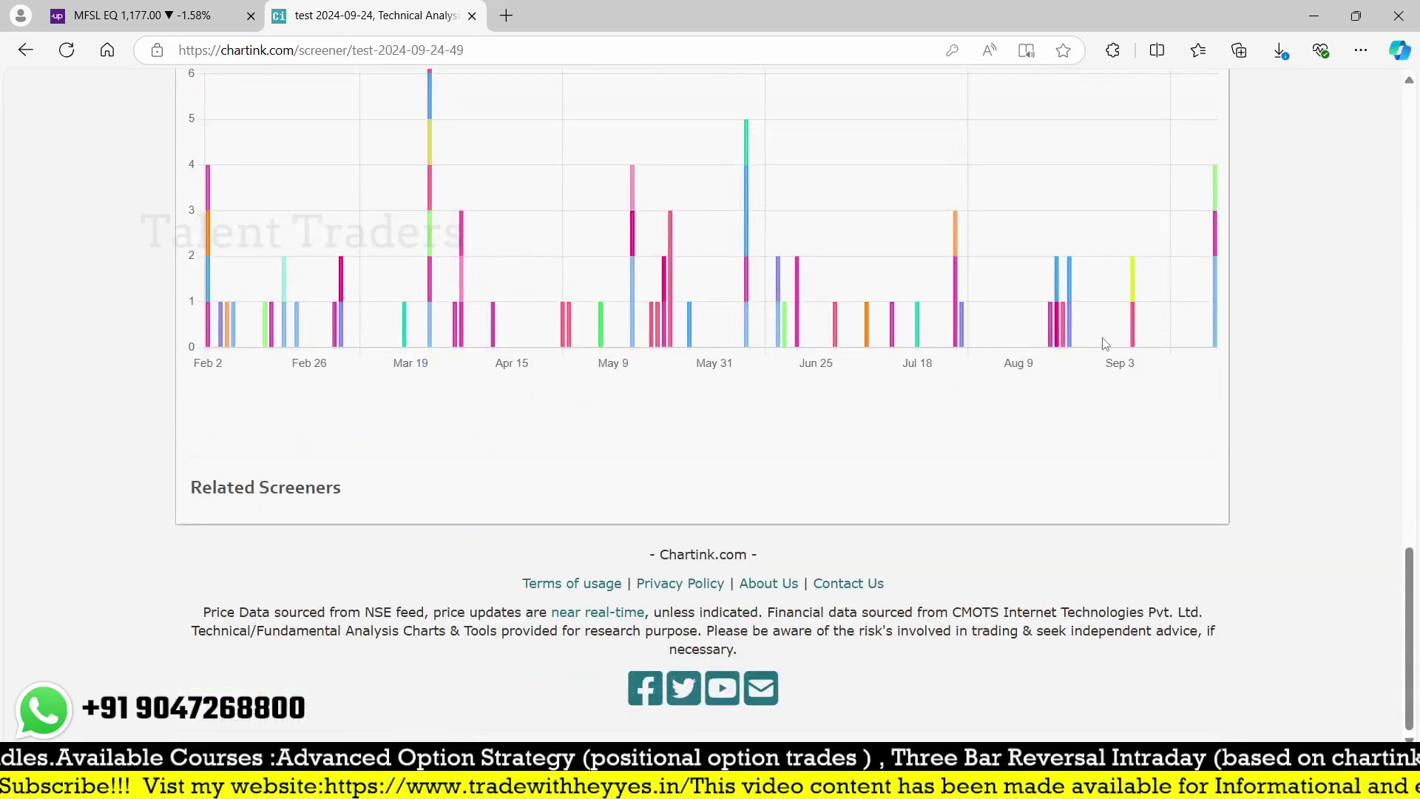
pyautogui.click(1060, 317)
pyautogui.scroll(5, 432, 388)
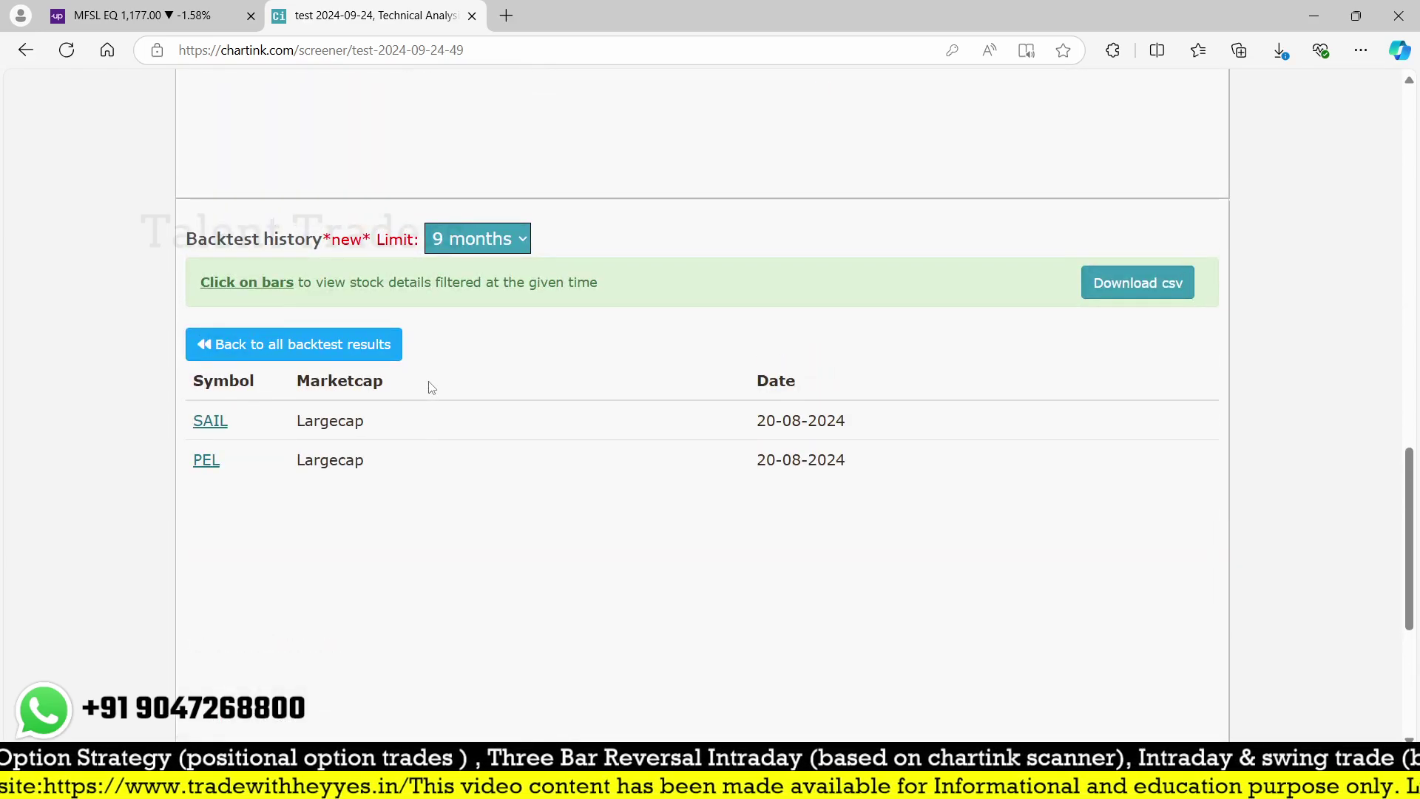
# Step: Load SAIL as an equity chart on Upstox and examine its daily candles around 20 August 2024
pyautogui.click(155, 16)
pyautogui.write('sail')
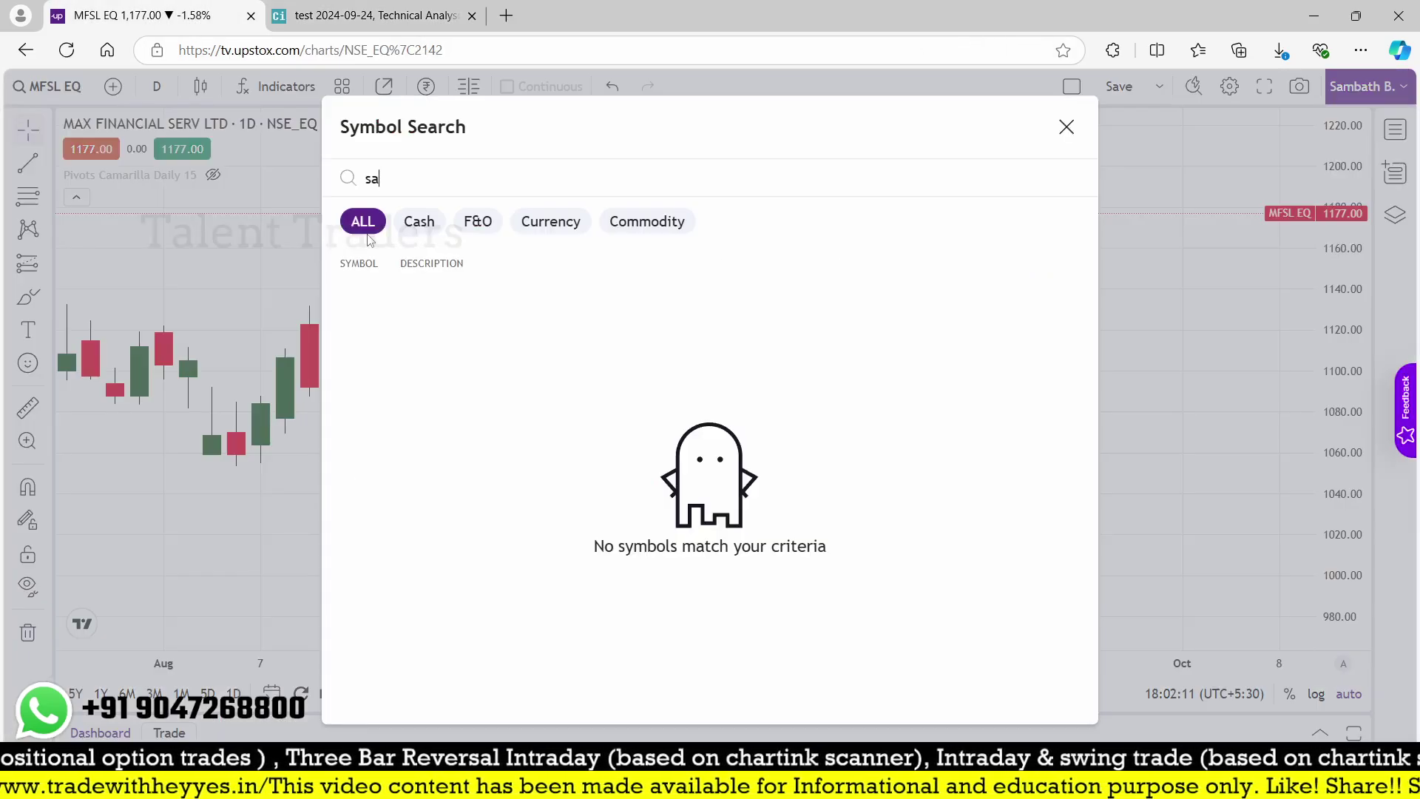
pyautogui.press('Return')
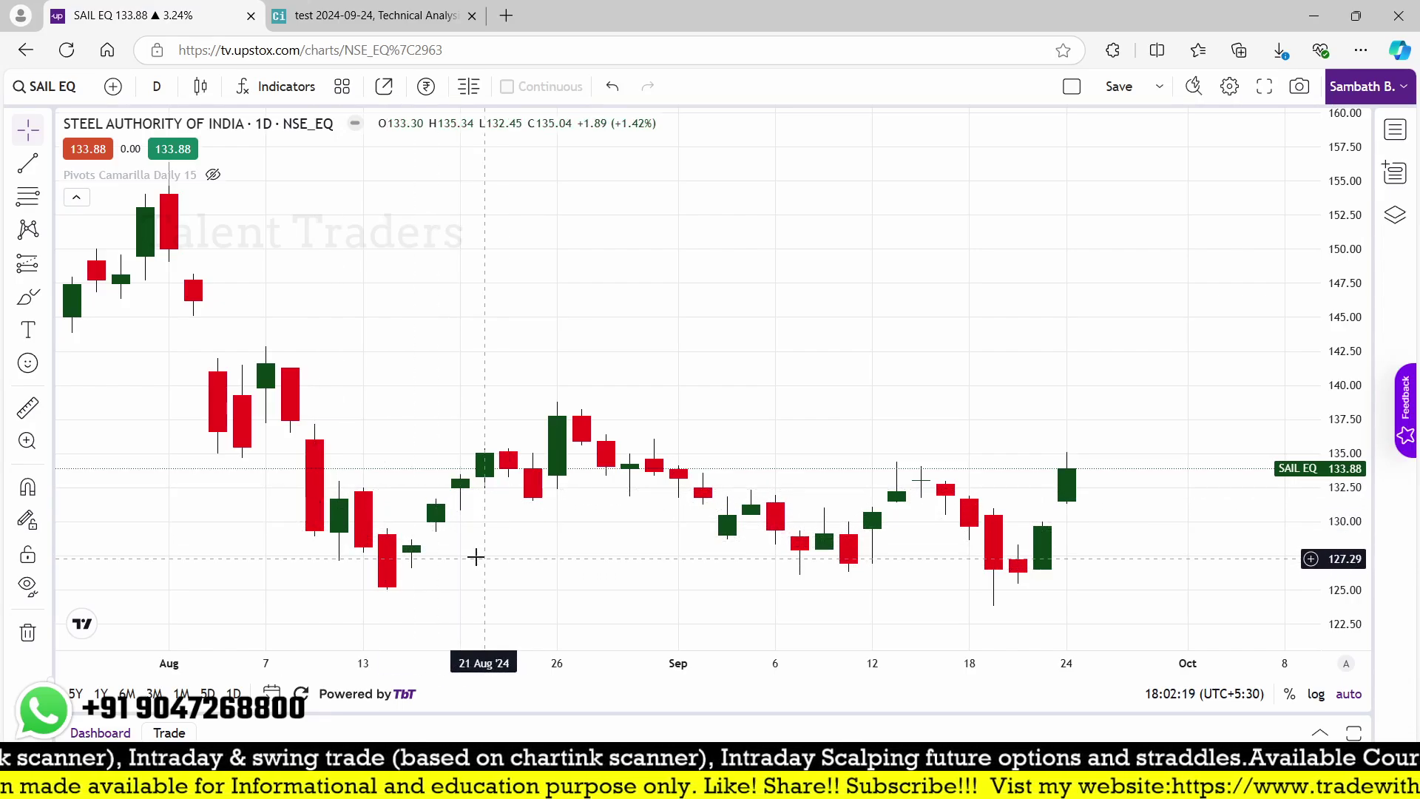
pyautogui.scroll(-3, 525, 510)
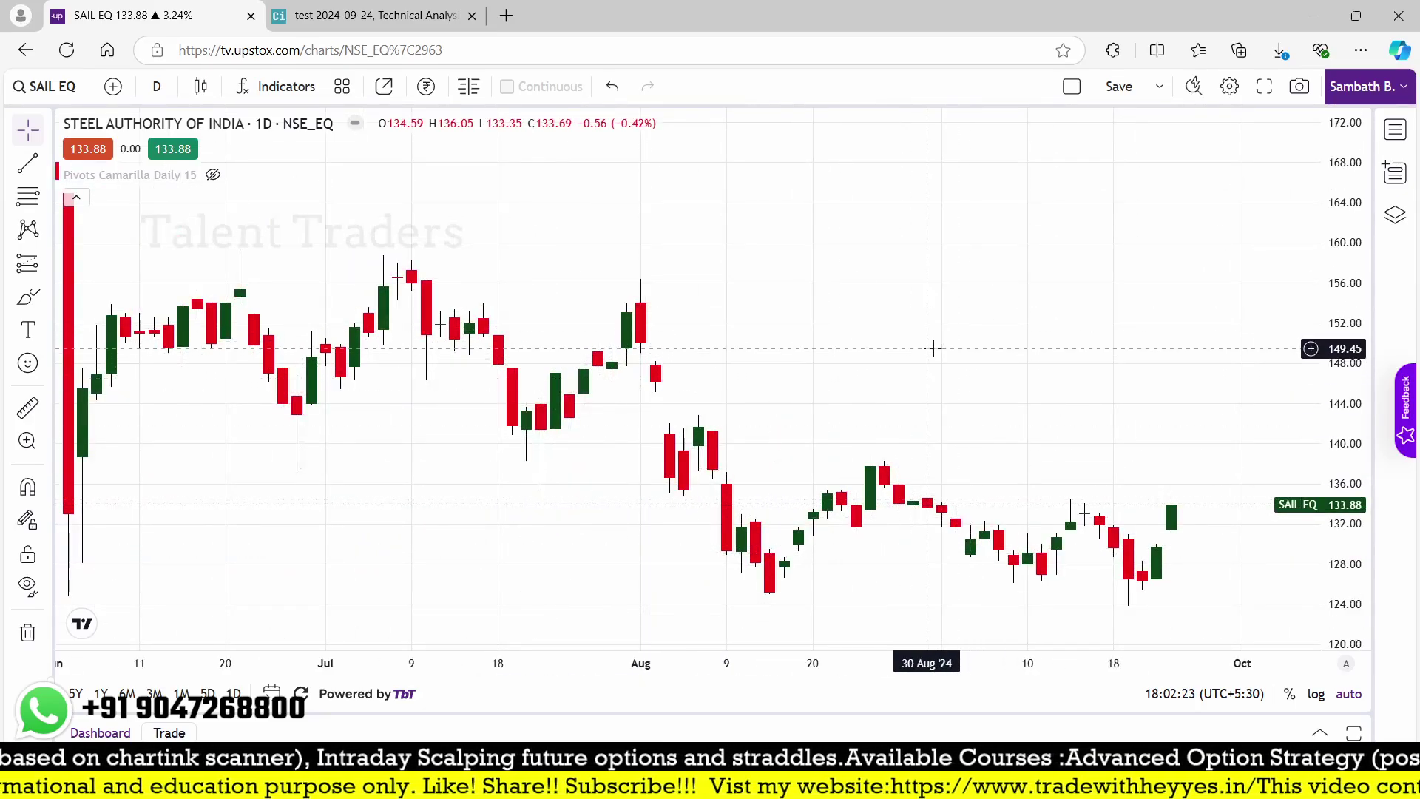
pyautogui.scroll(-1, 932, 346)
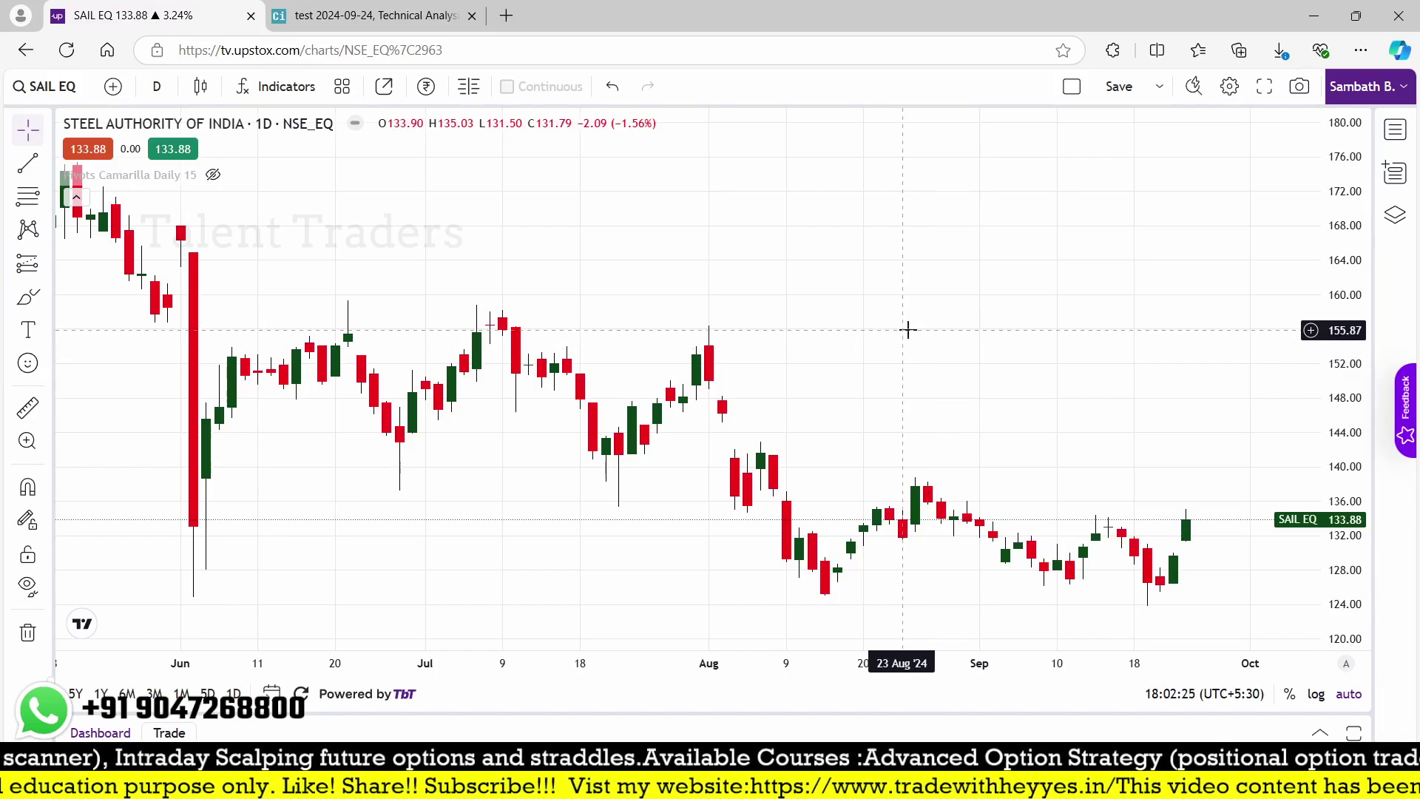
# Step: Return to Chartink and compare the screener's filters with the valid fair value gap reference image
pyautogui.click(399, 16)
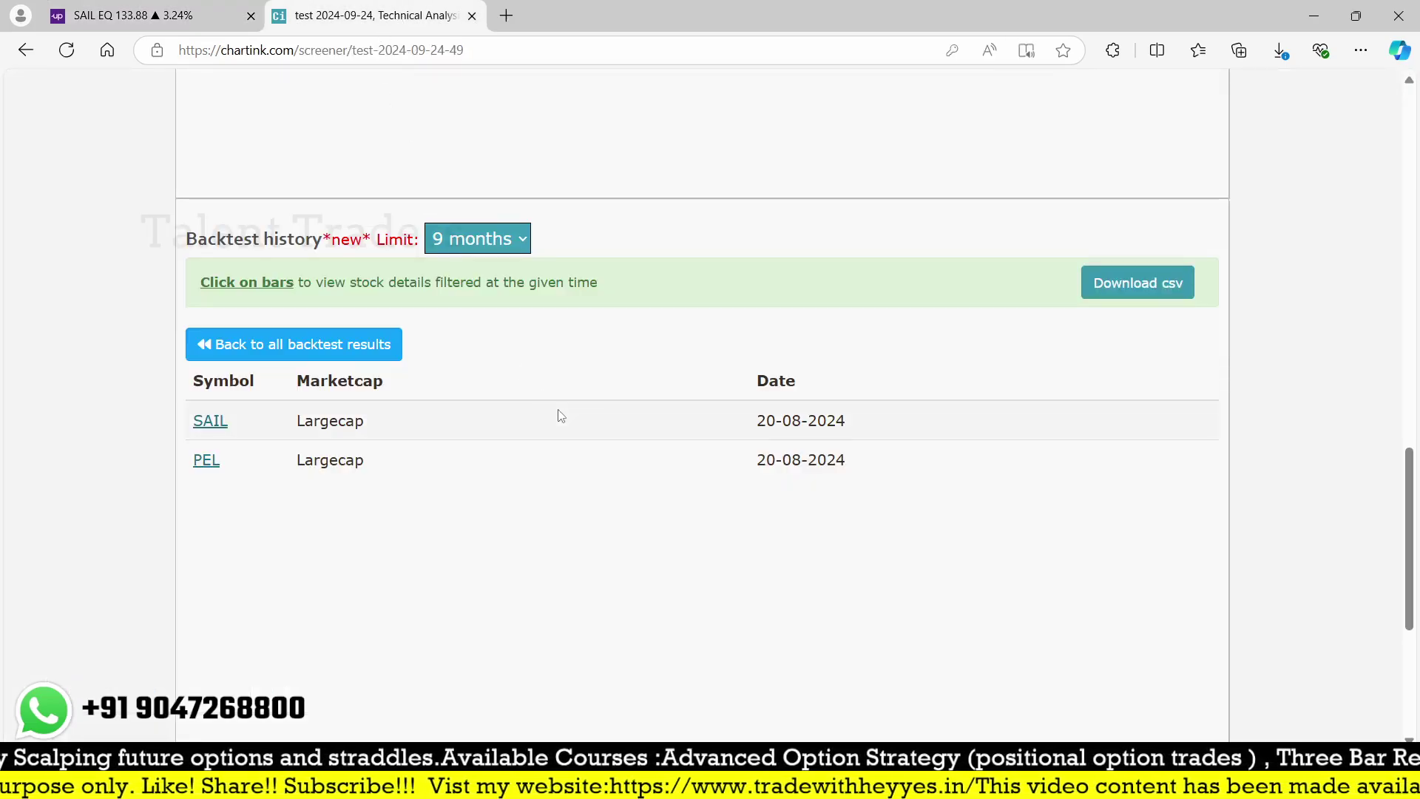
pyautogui.hotkey('alt', 'Tab')
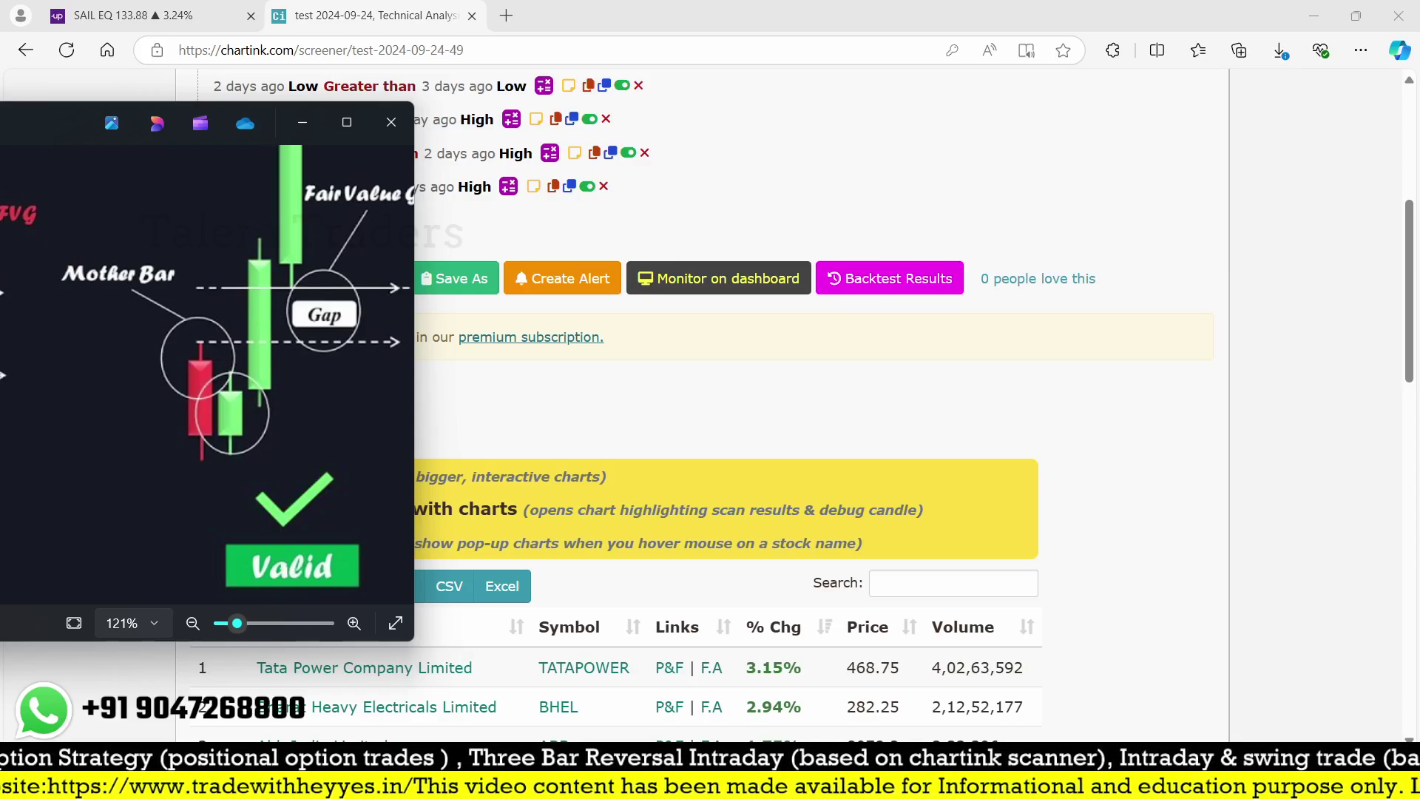
pyautogui.click(814, 415)
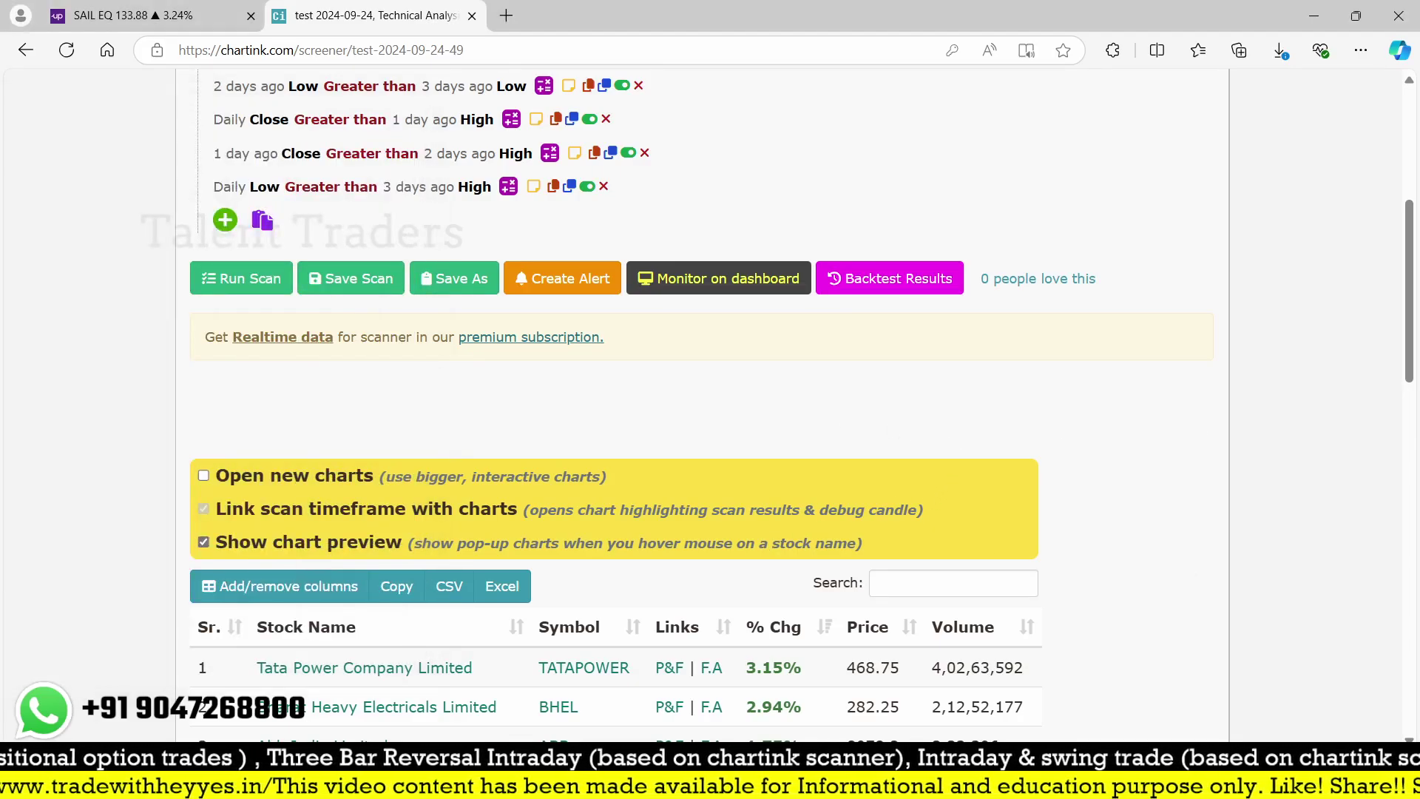